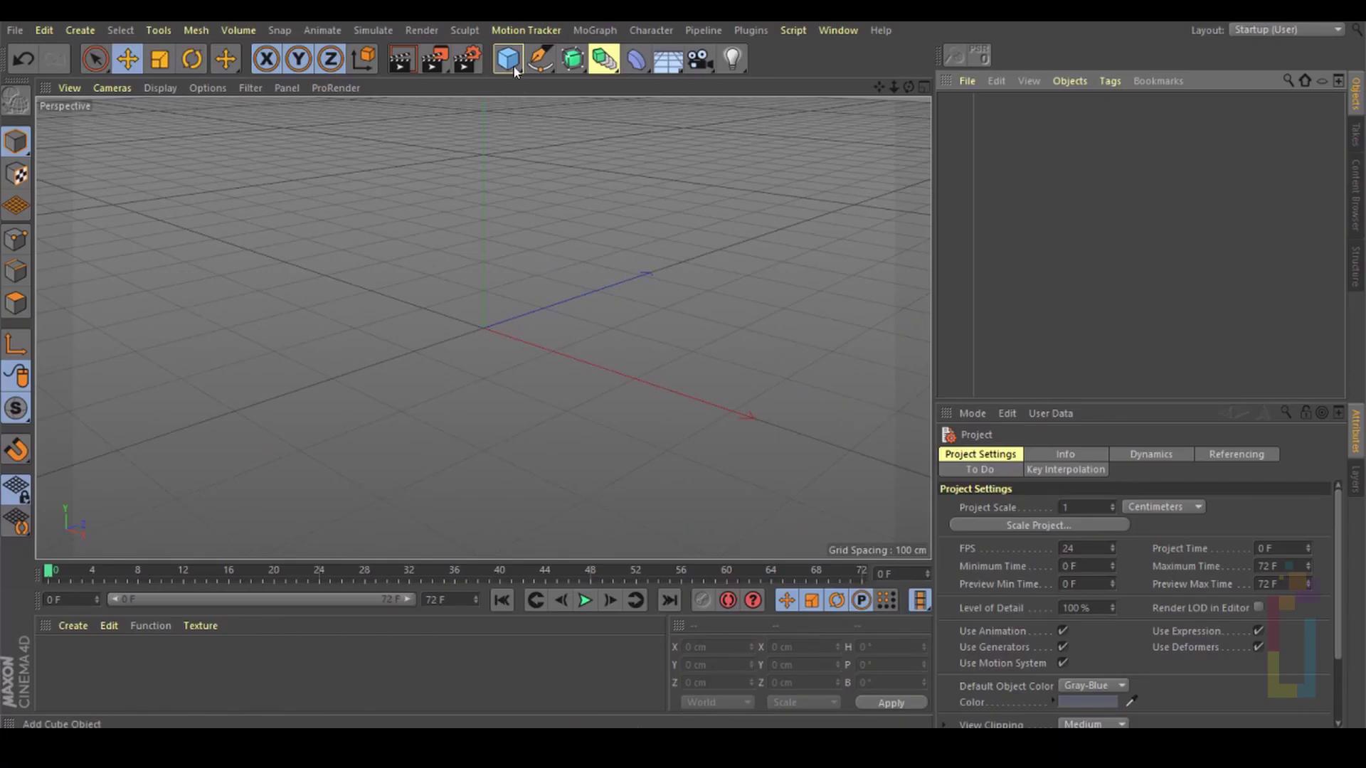
# Step: Add a cube and set its X, Y and Z sizes to 100 cm
pyautogui.doubleClick(1017, 492)
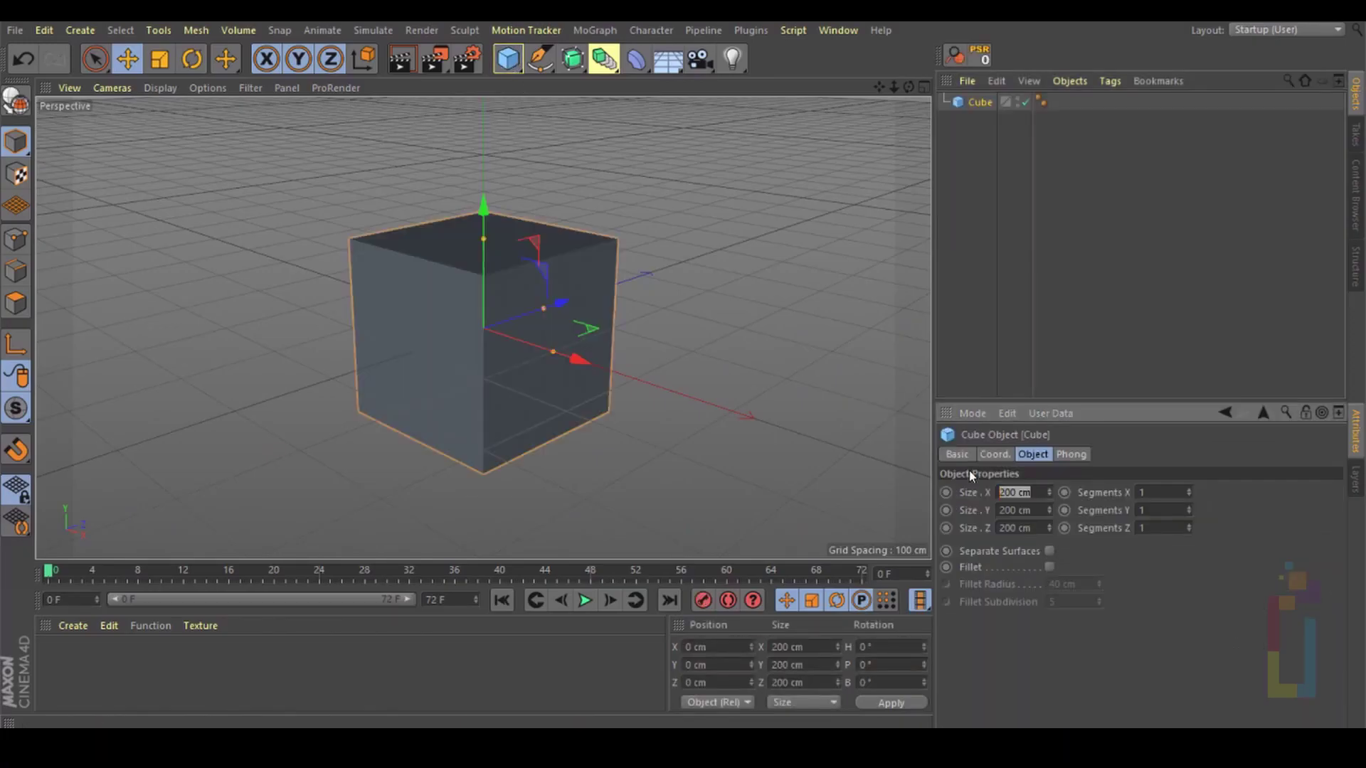
pyautogui.write('100')
pyautogui.press('Tab')
pyautogui.write('100')
pyautogui.press('Tab')
pyautogui.write('100')
pyautogui.press('Return')
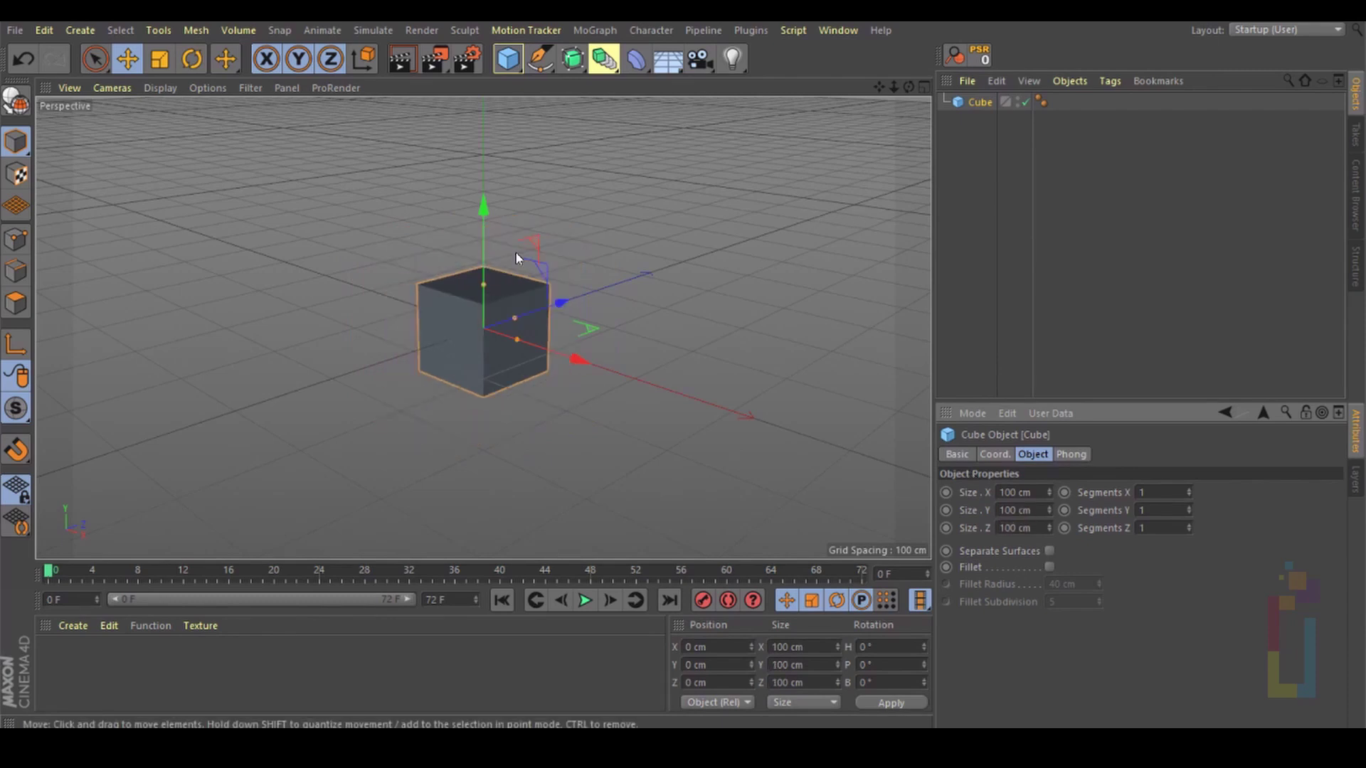
# Step: Make the cube editable and switch to the BP - UV Edit layout
pyautogui.click(16, 99)
pyautogui.click(1282, 30)
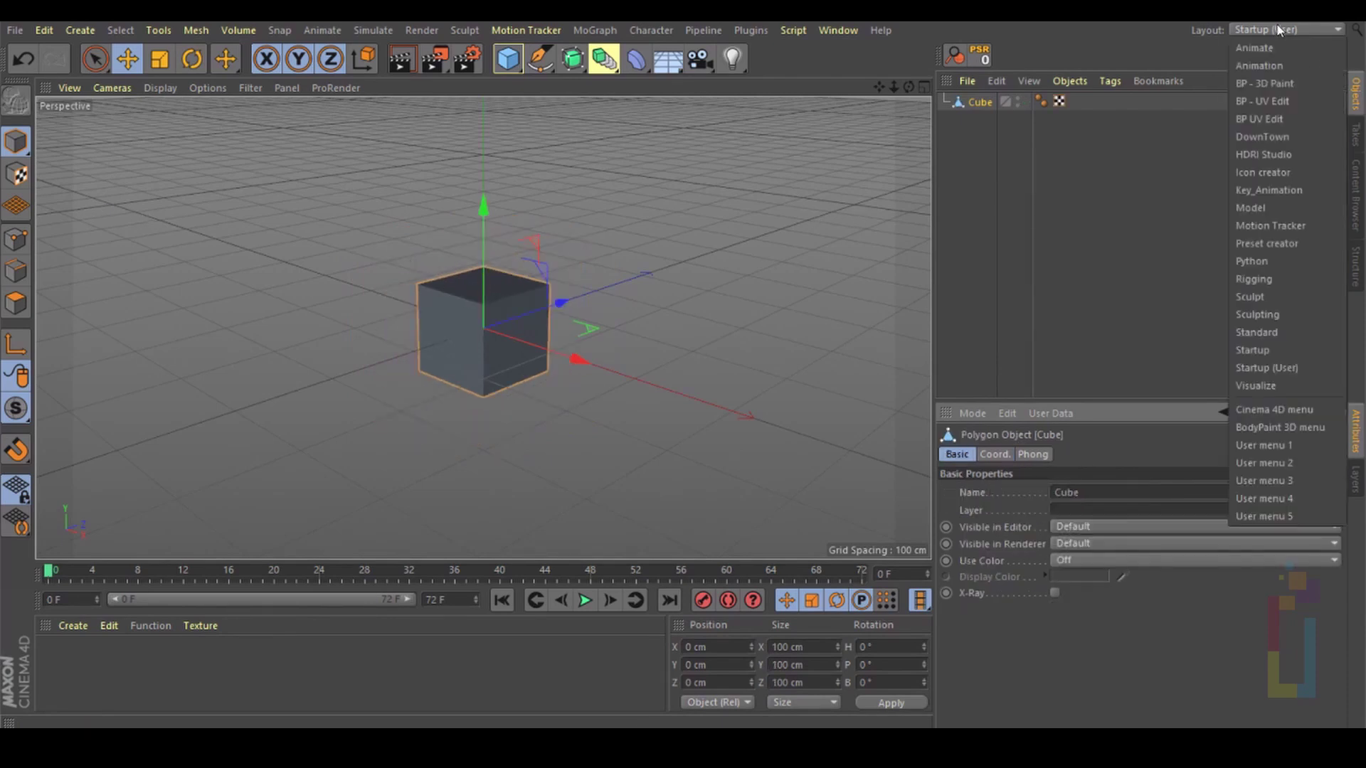
pyautogui.click(1288, 101)
# Step: Select all of the cube's UV polygons and scale them down to a small square at the centre of the UV canvas
pyautogui.click(408, 56)
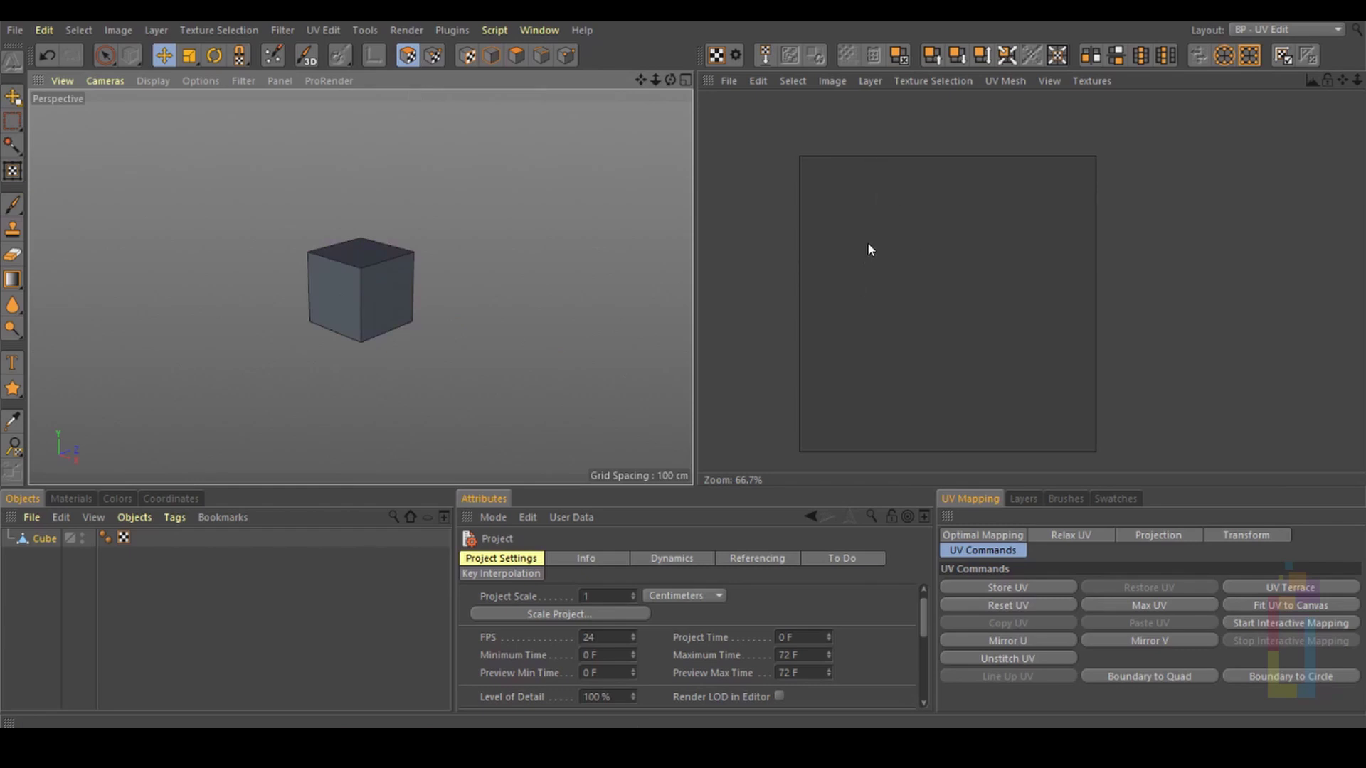
pyautogui.hotkey('ctrl', 'a')
pyautogui.click(189, 56)
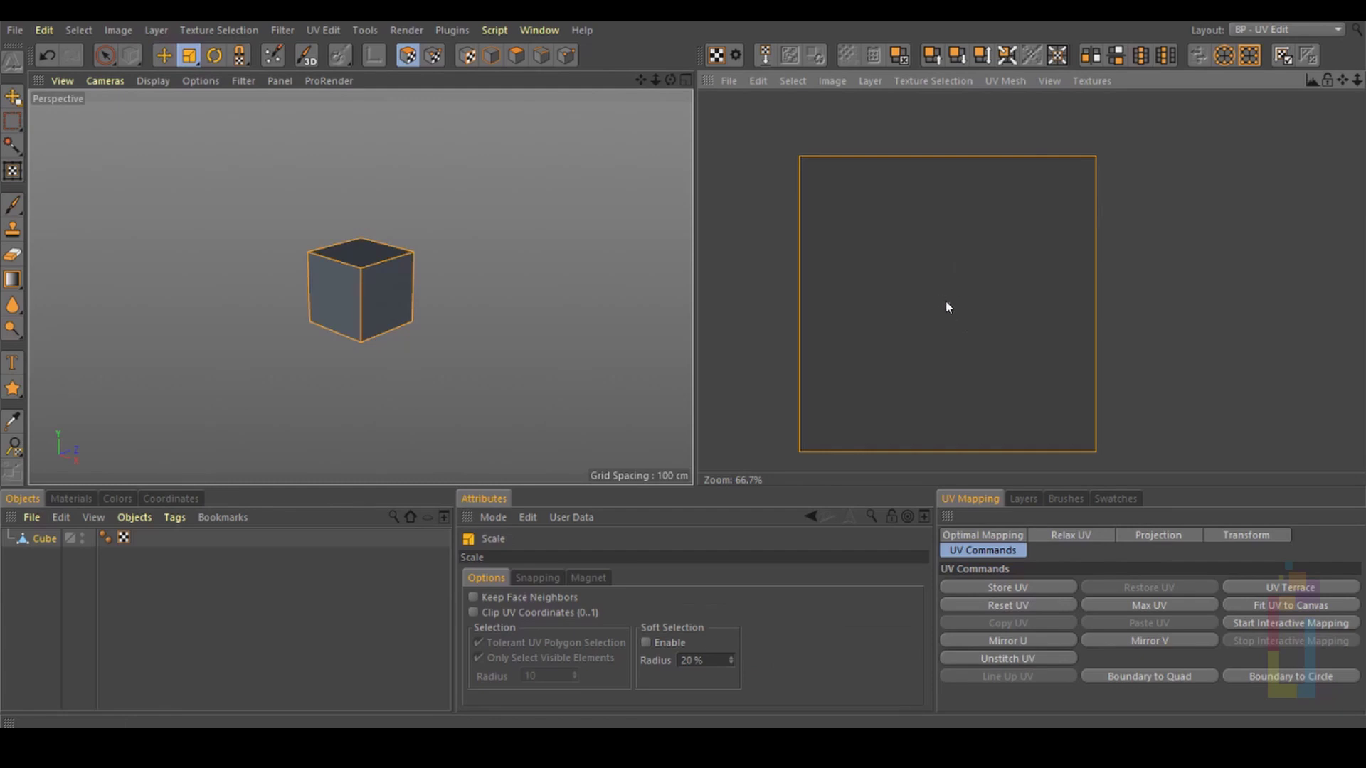
pyautogui.moveTo(947, 302); pyautogui.dragTo(783, 303)
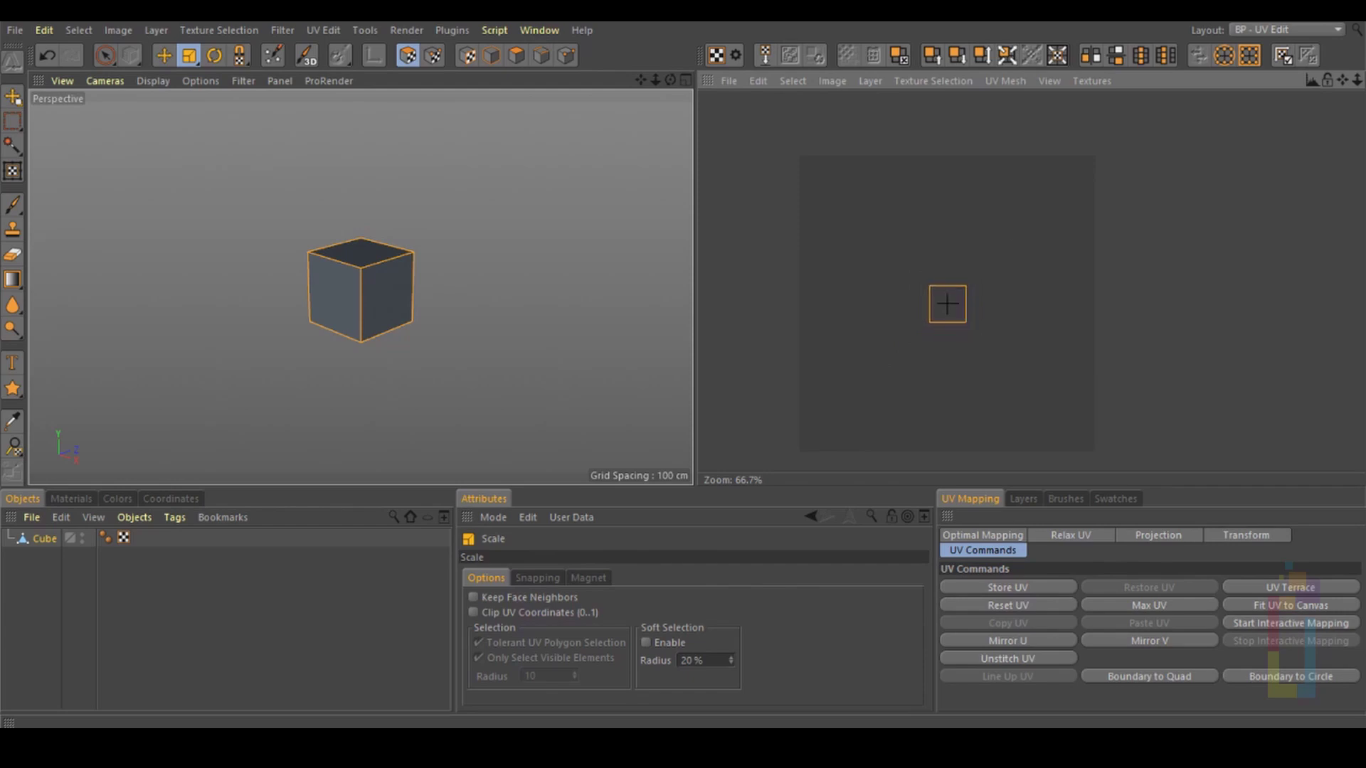
# Step: Move the UVs of the front, top and right faces to the canvas's upper-left, upper-right and middle-left areas respectively
pyautogui.click(163, 56)
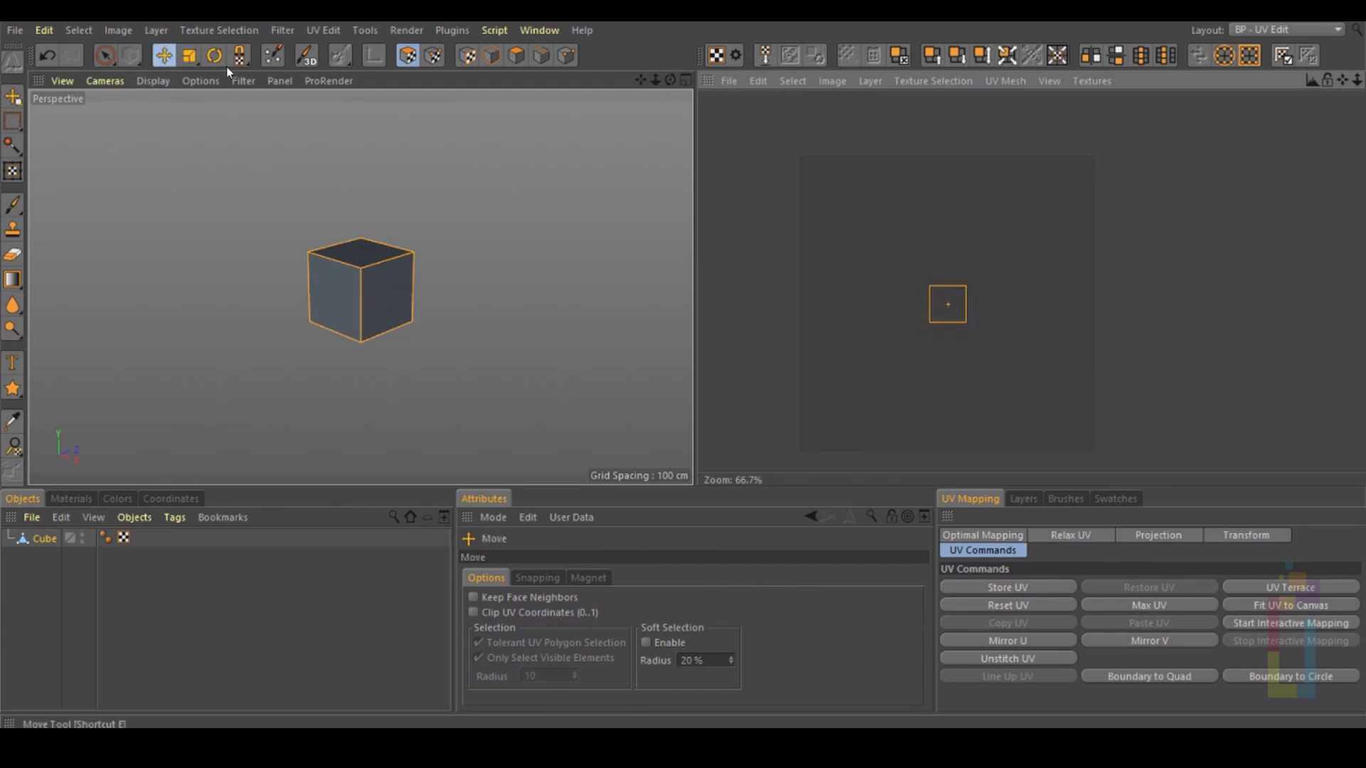
pyautogui.click(338, 300)
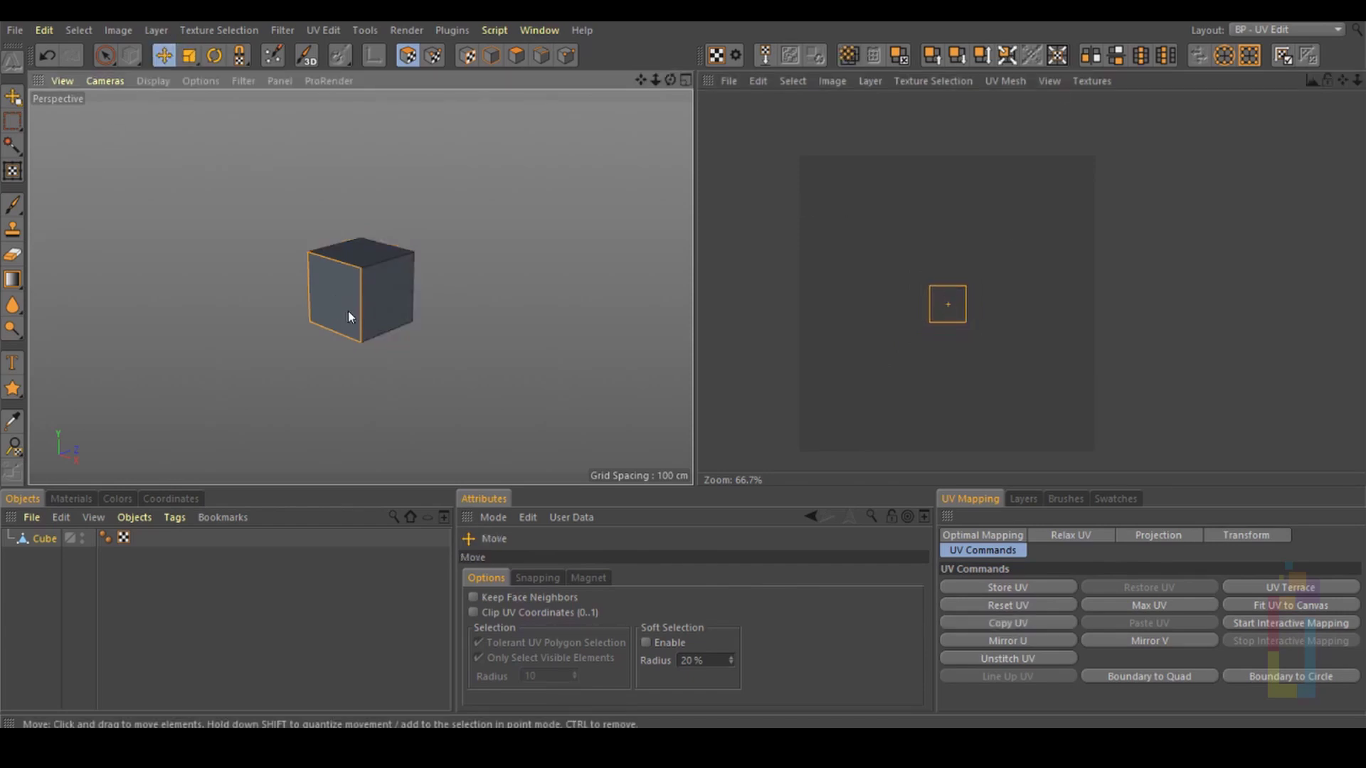
pyautogui.moveTo(948, 307); pyautogui.dragTo(836, 189)
pyautogui.click(366, 261)
pyautogui.moveTo(948, 304); pyautogui.dragTo(1053, 187)
pyautogui.click(381, 305)
pyautogui.moveTo(948, 305); pyautogui.dragTo(848, 301)
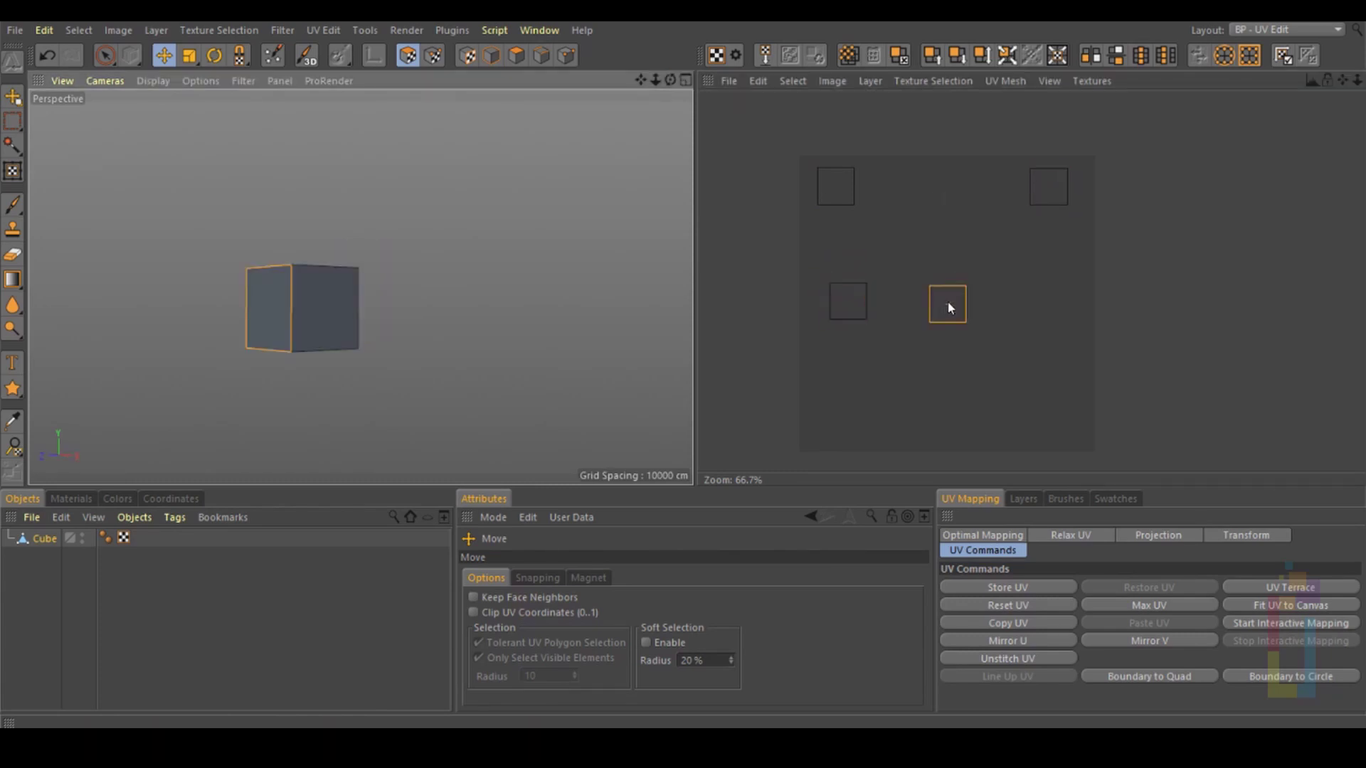
# Step: Move the UVs of the remaining two sides and the bottom face to separate free spots at the canvas's middle-right, lower-left and lower-right
pyautogui.moveTo(950, 307); pyautogui.dragTo(1053, 304)
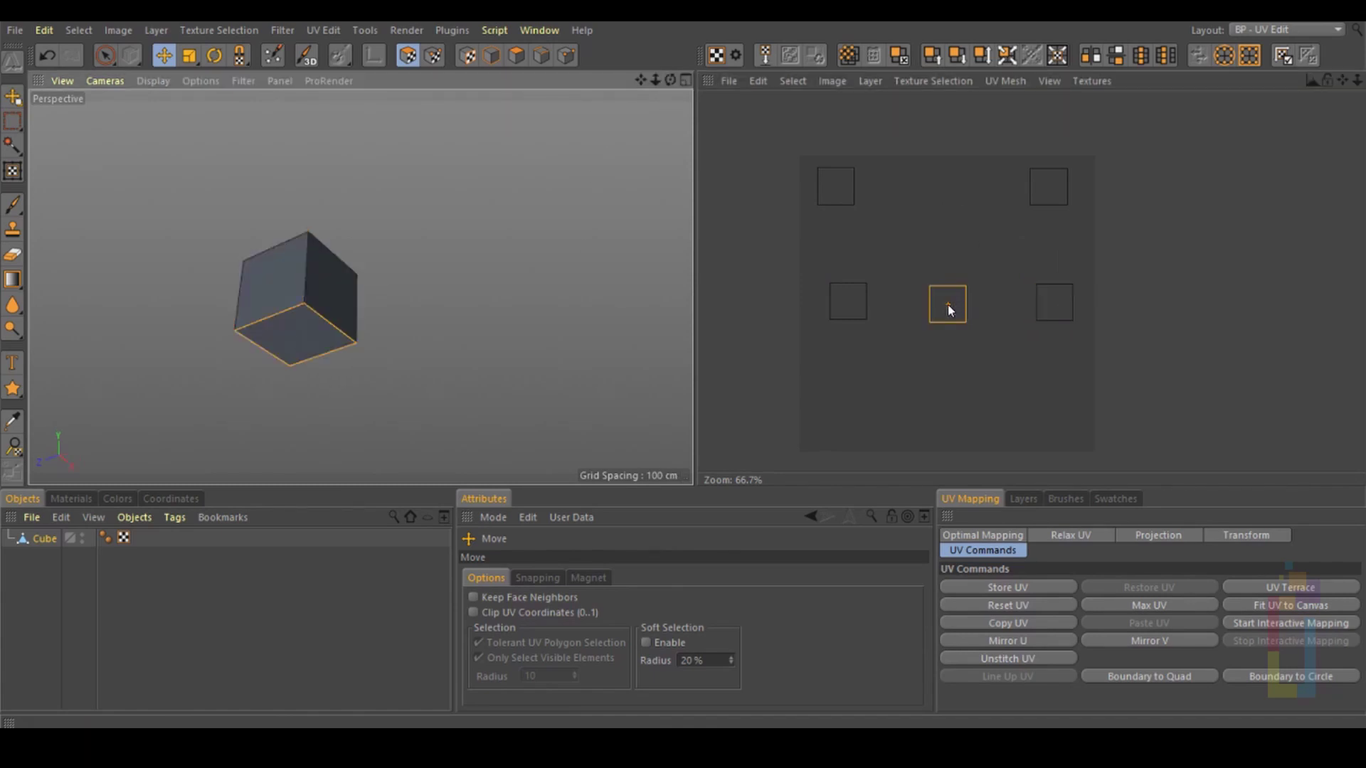
pyautogui.moveTo(948, 304); pyautogui.dragTo(841, 411)
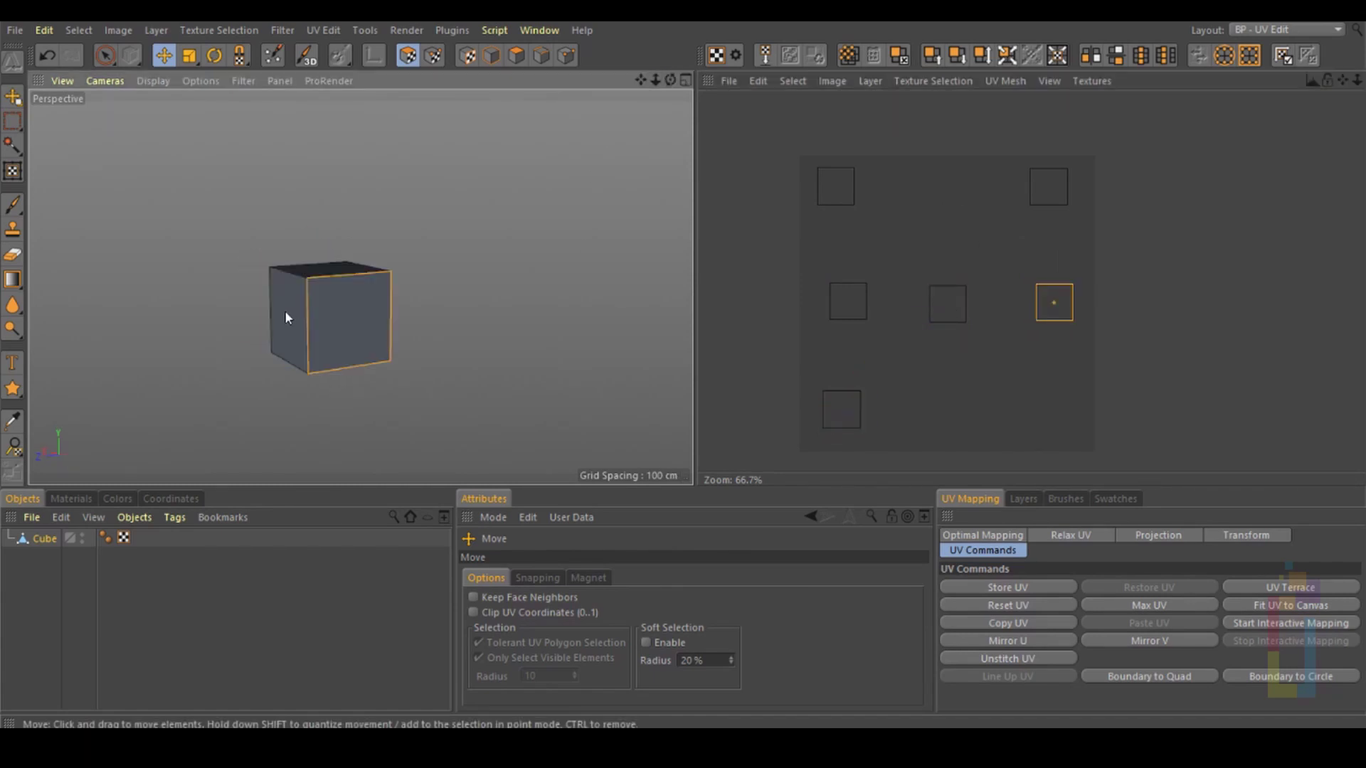
pyautogui.click(286, 318)
pyautogui.moveTo(947, 304); pyautogui.dragTo(1058, 406)
# Step: Switch back to the Startup (User) layout
pyautogui.click(1287, 29)
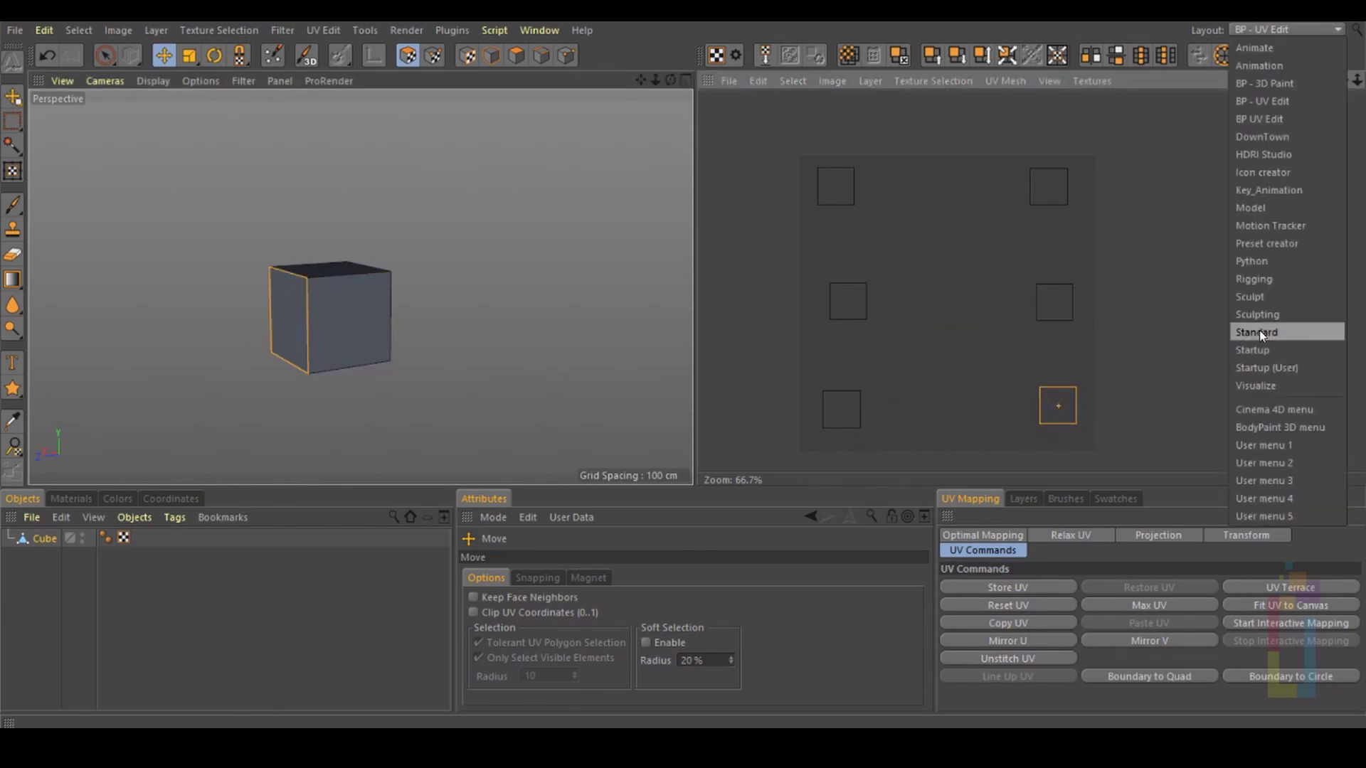
pyautogui.click(1266, 368)
pyautogui.keyDown('alt'); pyautogui.moveTo(481, 327); pyautogui.dragTo(496, 451); pyautogui.keyUp('alt')
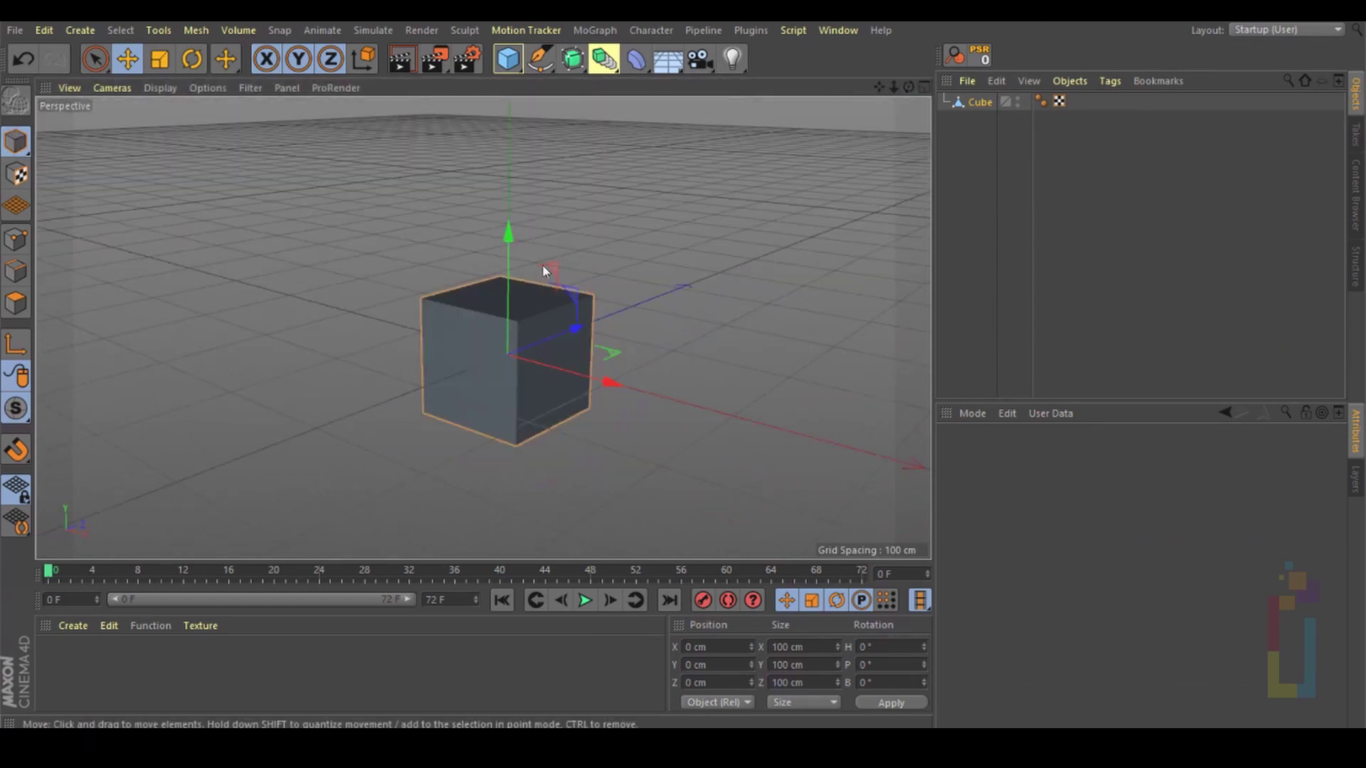
# Step: Select all of the cube's polygons and disconnect them with Preserve Groups off
pyautogui.click(9, 304)
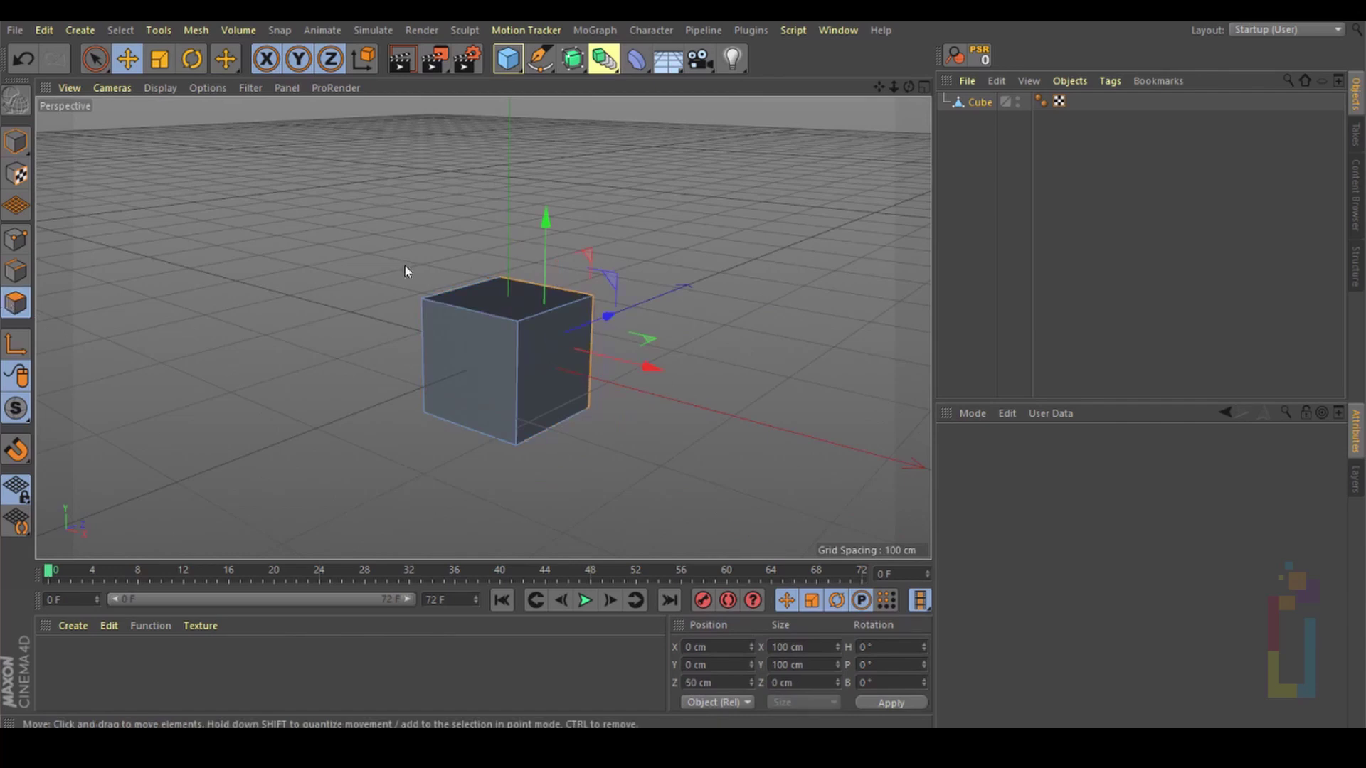
pyautogui.hotkey('ctrl', 'a')
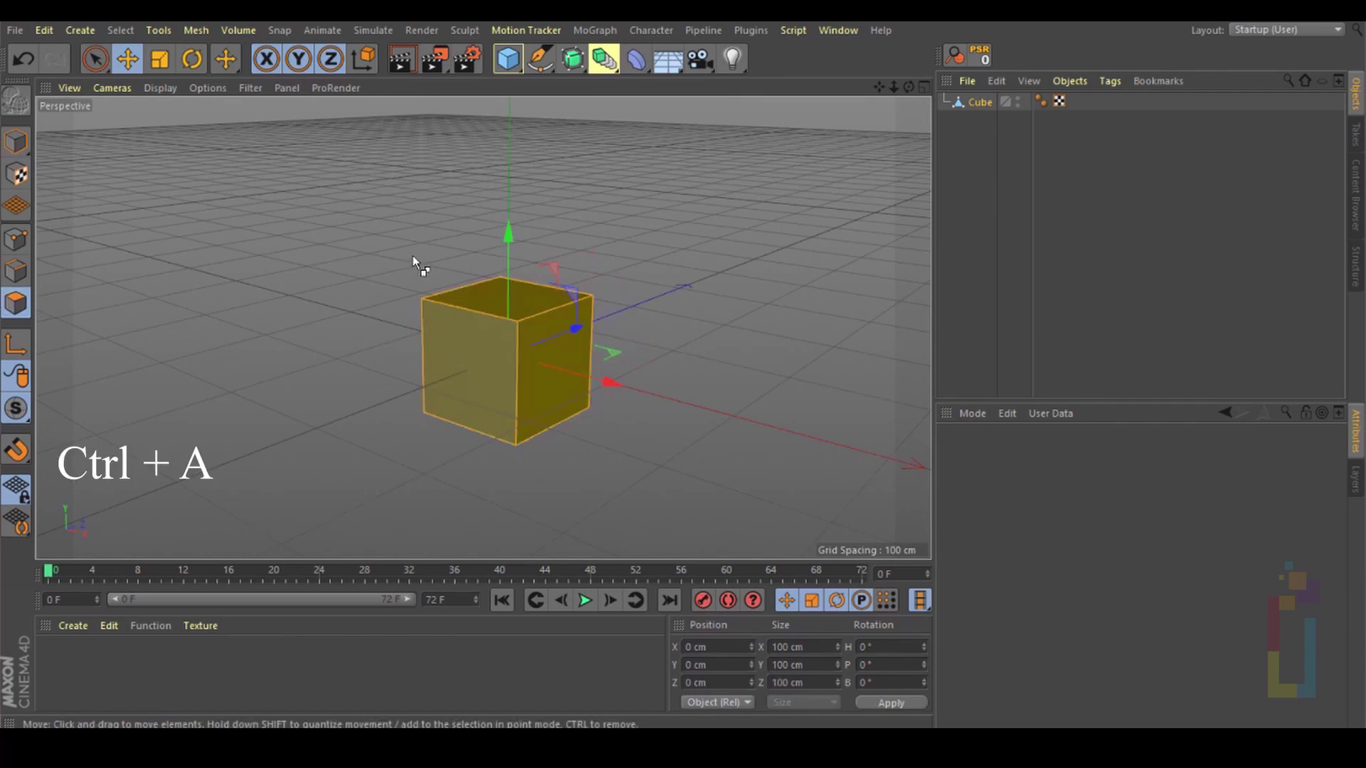
pyautogui.rightClick(544, 317)
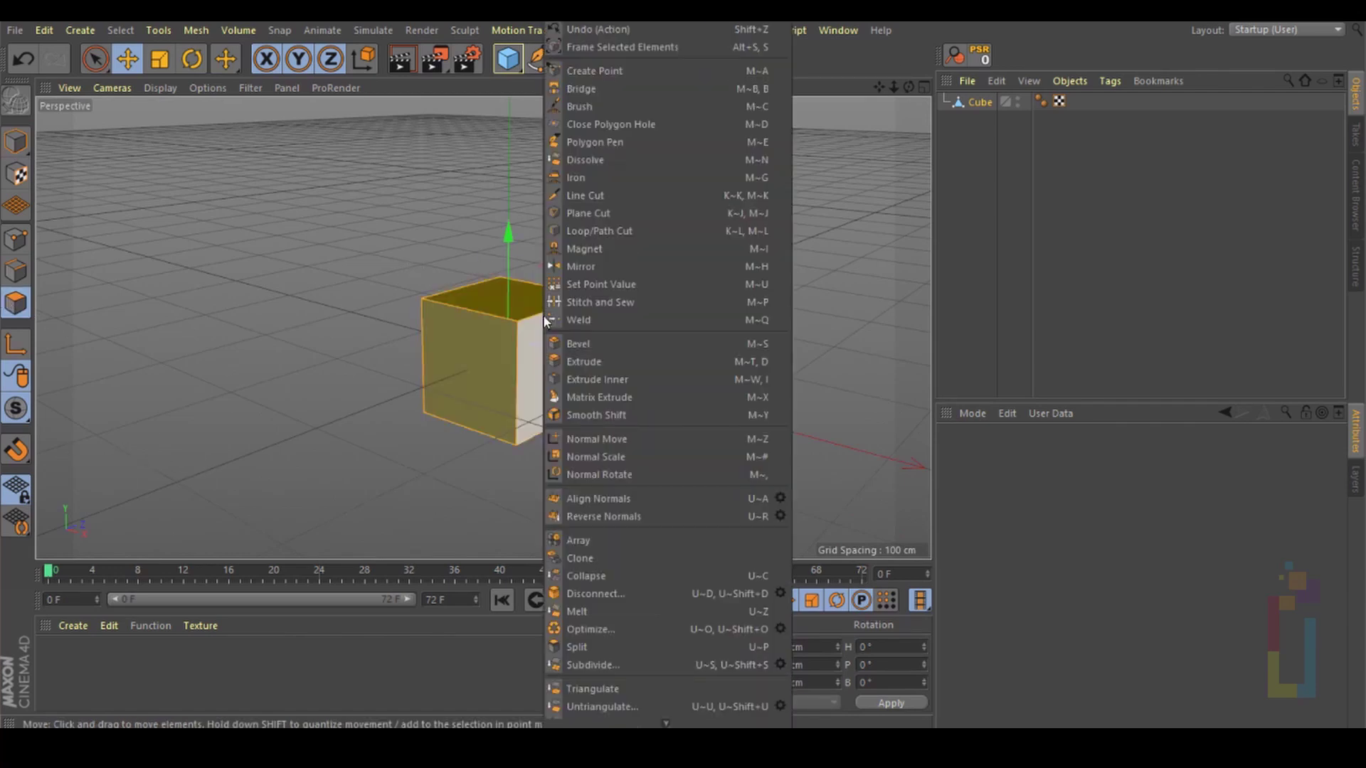
pyautogui.click(780, 593)
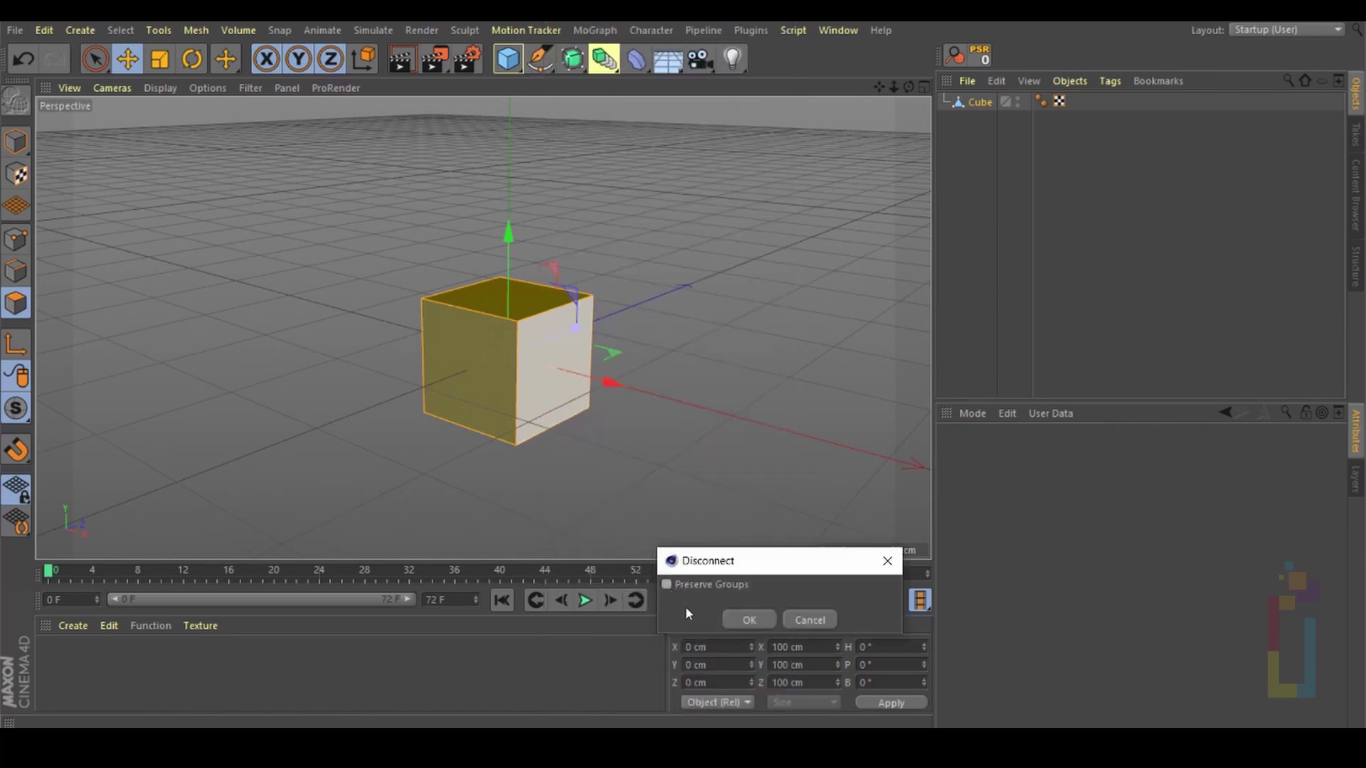
pyautogui.click(750, 620)
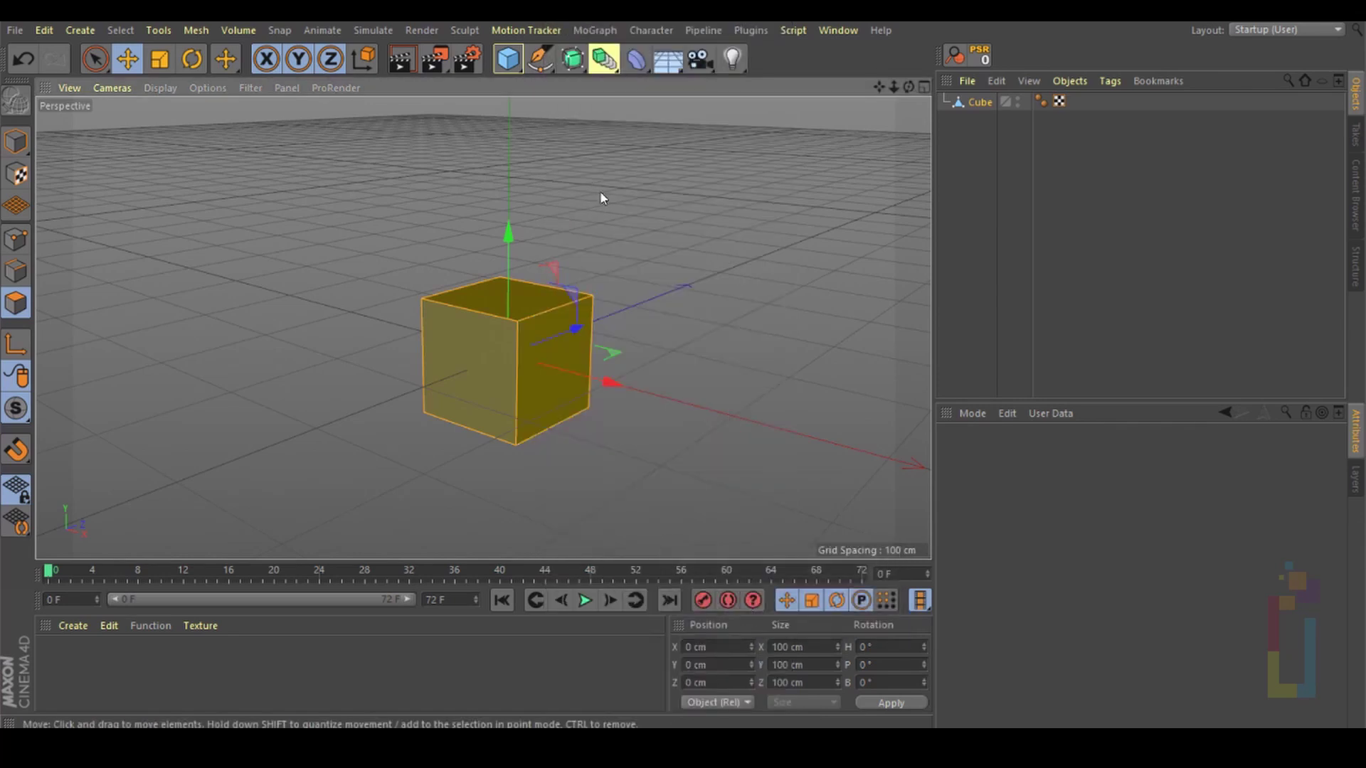
# Step: Convert the cube's polygon groups to separate objects and delete the original Cube object
pyautogui.click(188, 30)
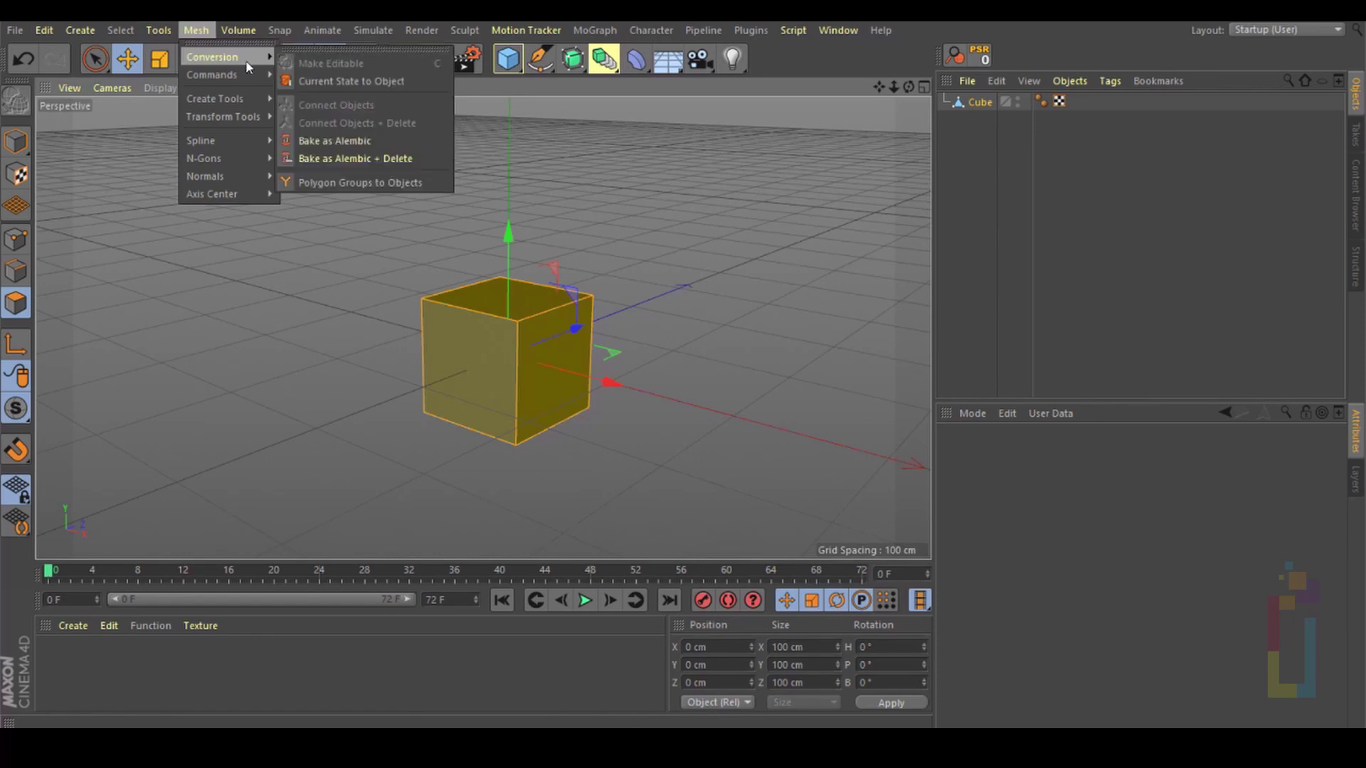
pyautogui.moveTo(235, 56)
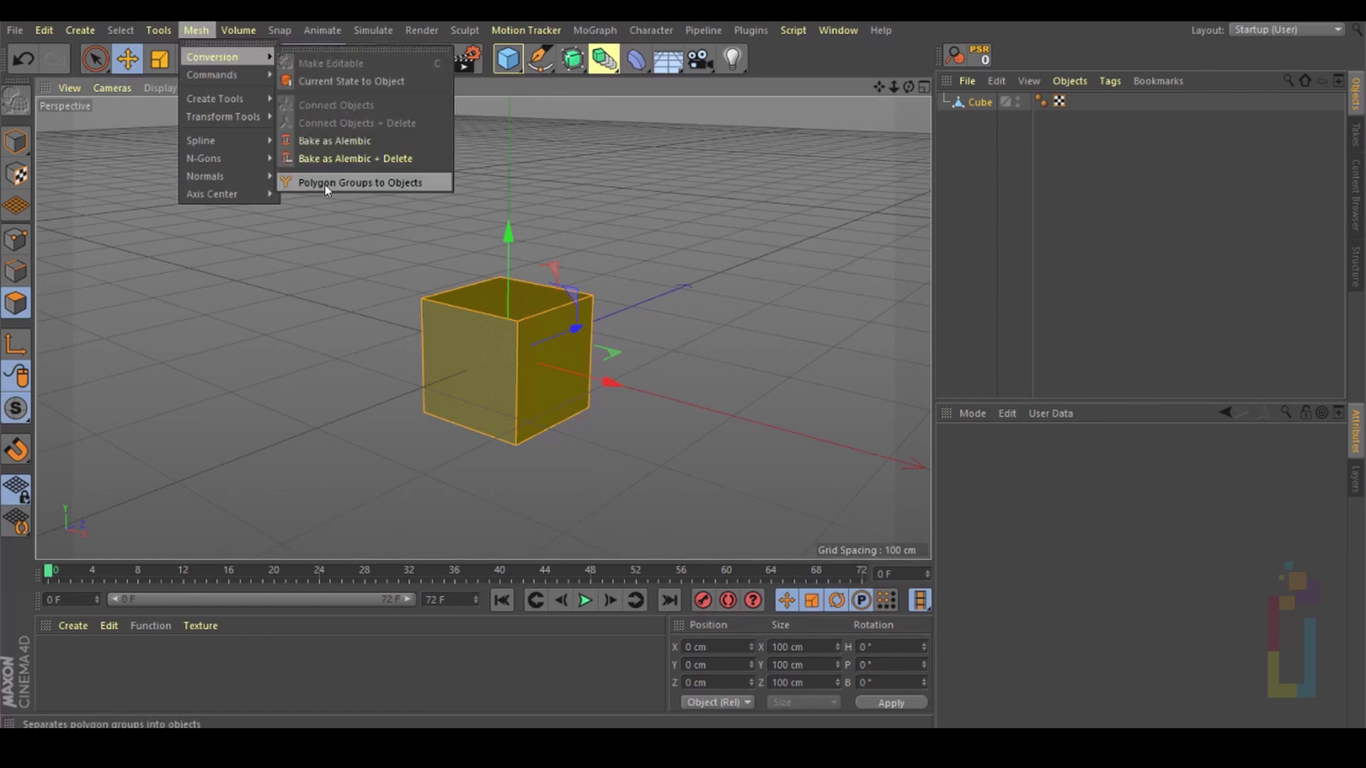
pyautogui.click(395, 184)
pyautogui.moveTo(991, 282); pyautogui.dragTo(986, 111)
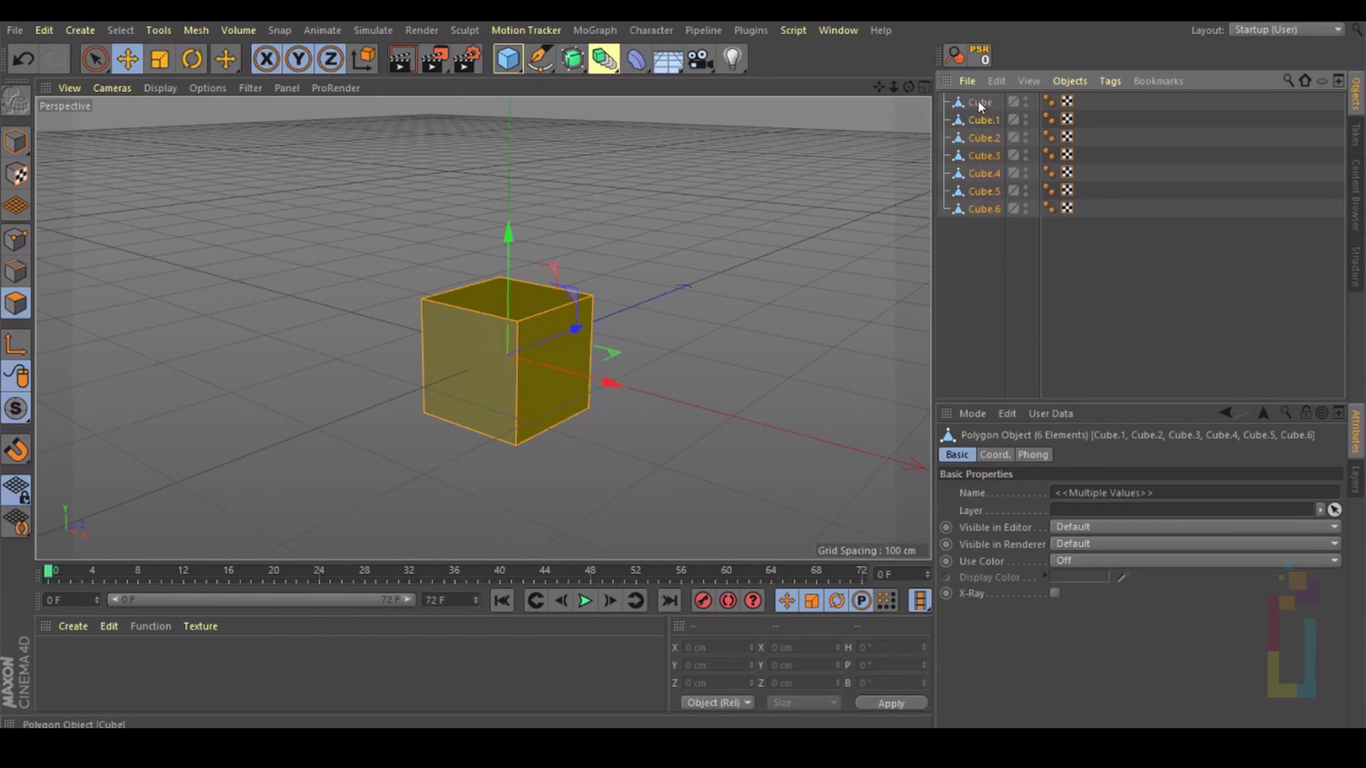
pyautogui.click(977, 102)
pyautogui.press('Delete')
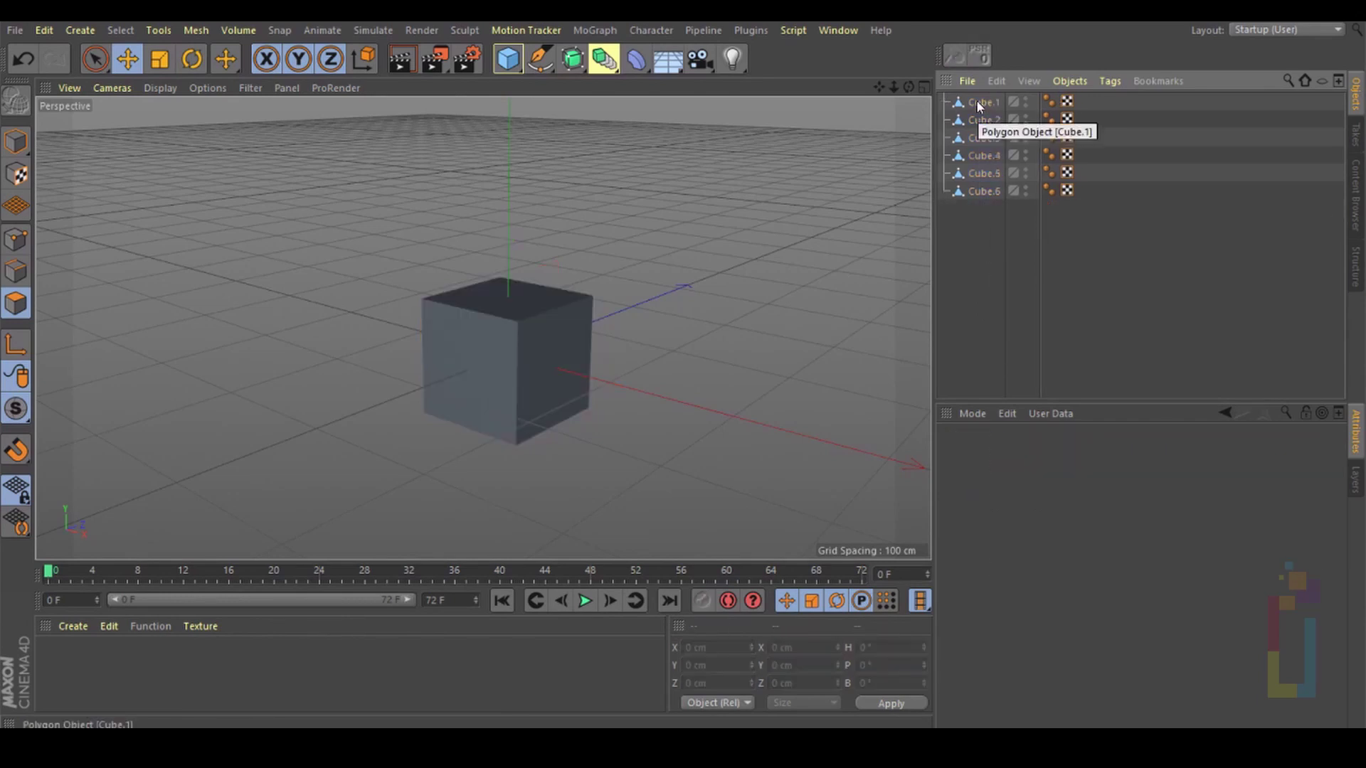
# Step: Rename Cube.1 as Front and Cube.2 as Right
pyautogui.click(977, 101)
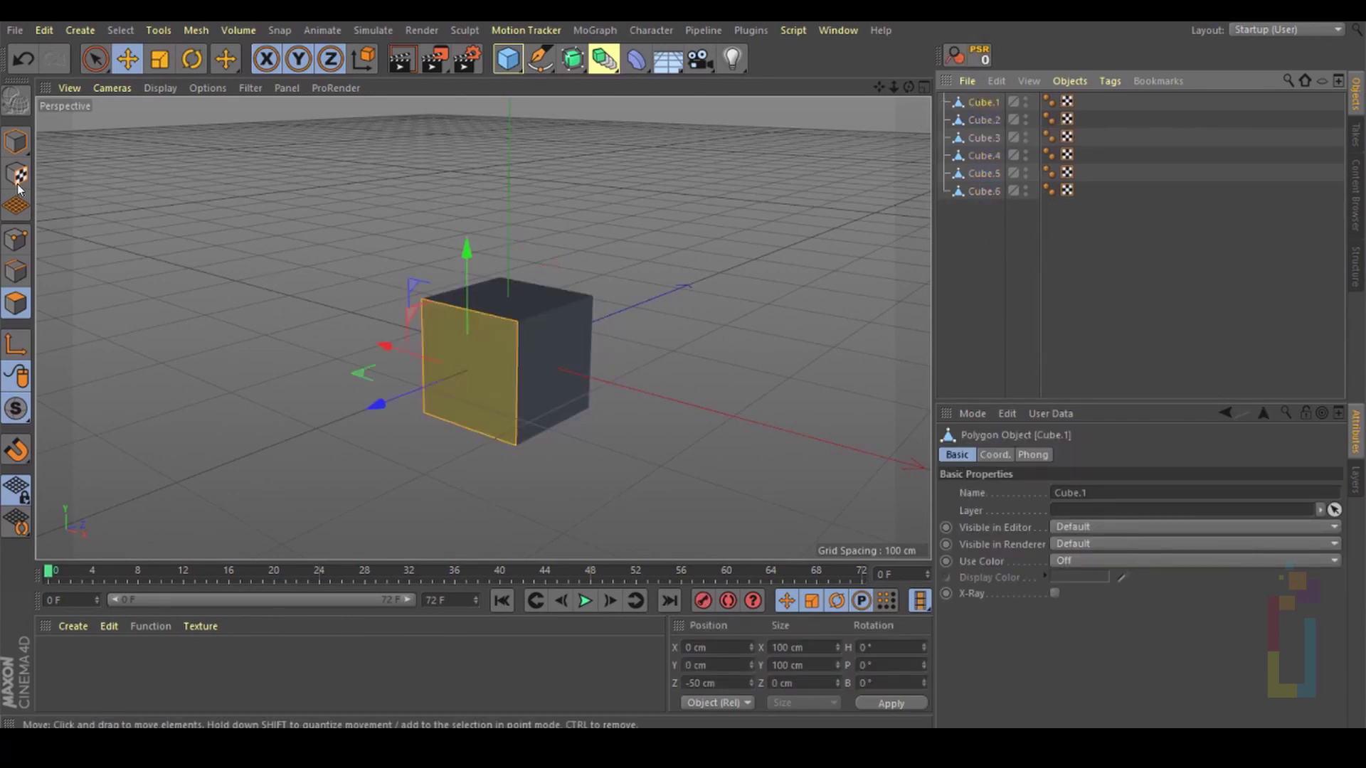
pyautogui.doubleClick(978, 102)
pyautogui.write('Front')
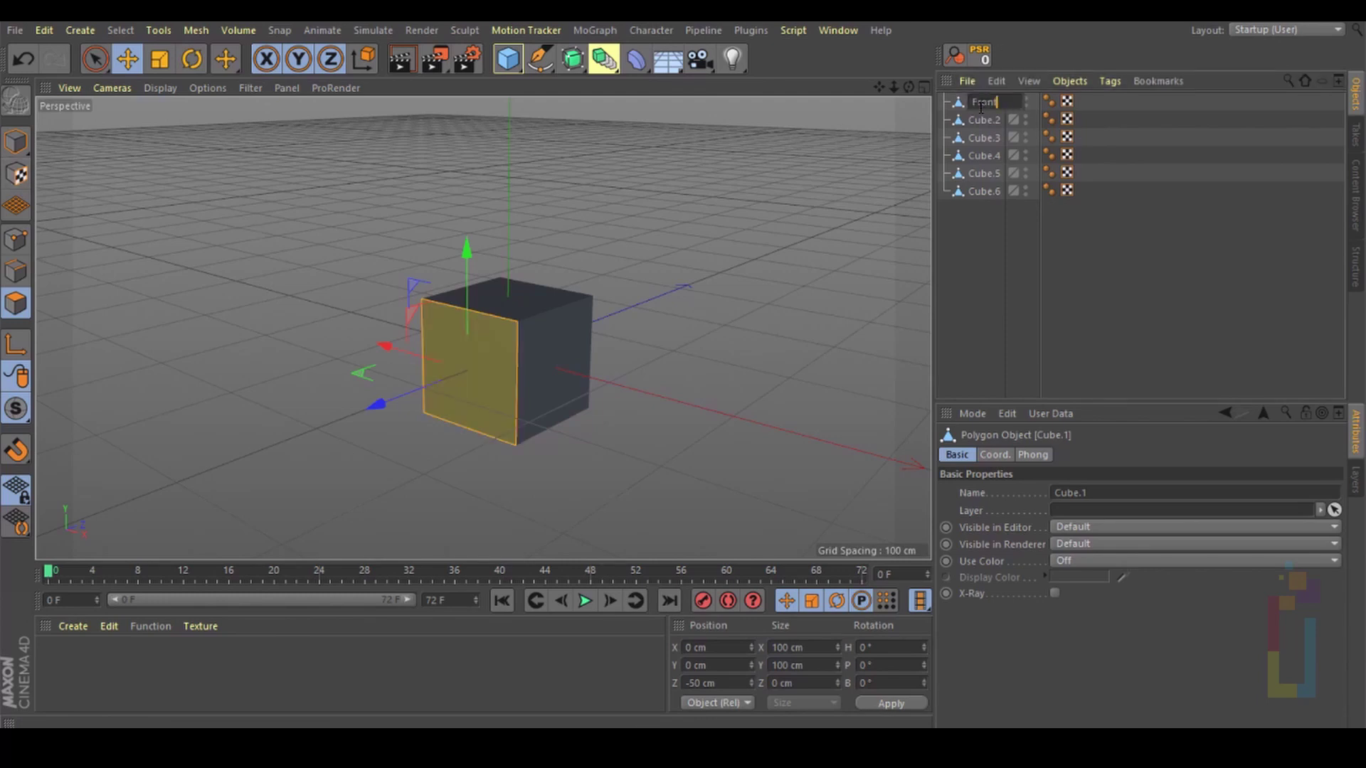
pyautogui.doubleClick(983, 119)
pyautogui.write('Righ')
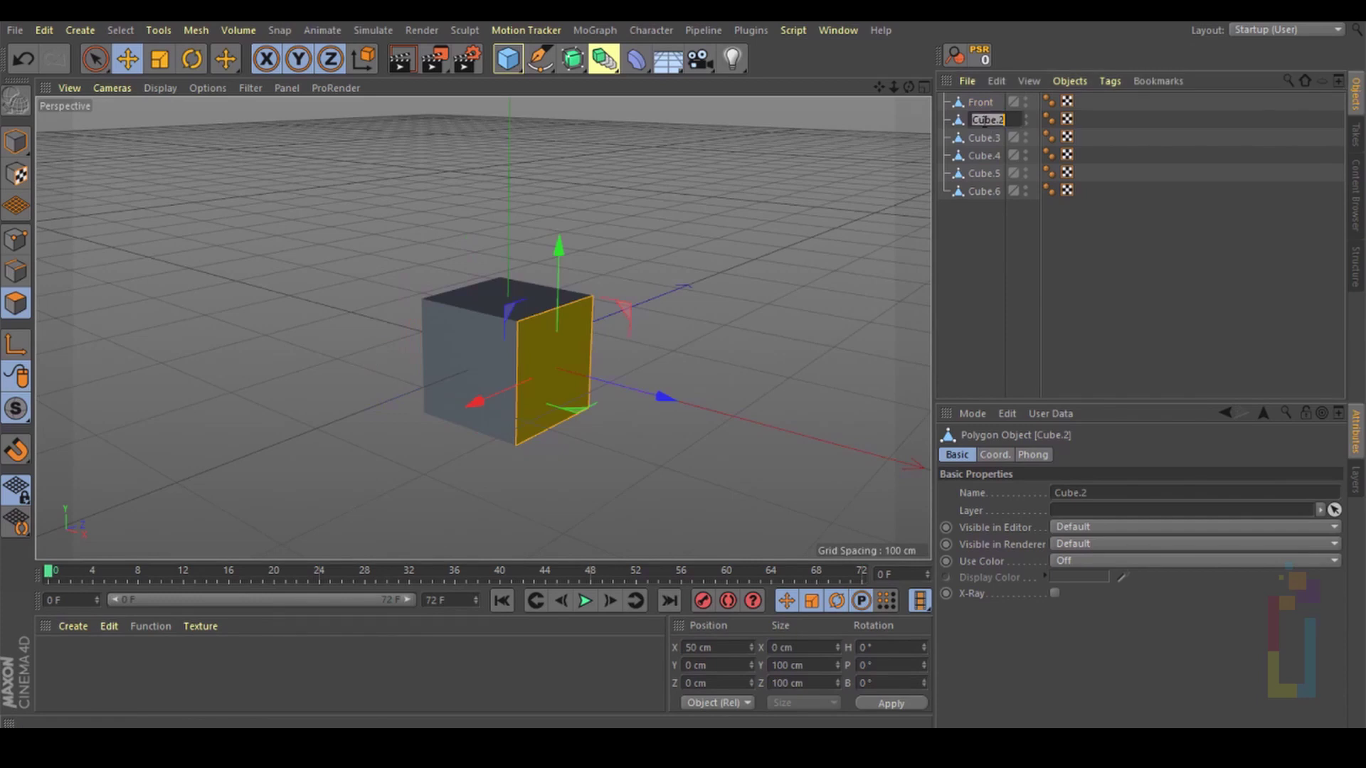
pyautogui.write('ht')
# Step: Rename Cube.3 as Back
pyautogui.doubleClick(981, 138)
pyautogui.write('Left')
pyautogui.doubleClick(980, 119)
pyautogui.doubleClick(982, 155)
pyautogui.doubleClick(978, 139)
pyautogui.write('Back')
pyautogui.press('Return')
# Step: Rename Cube.4 as Left, Cube.5 as Top and Cube.6 as Bottom
pyautogui.doubleClick(985, 157)
pyautogui.write('Left')
pyautogui.doubleClick(984, 173)
pyautogui.write('Top')
pyautogui.doubleClick(984, 191)
pyautogui.write('Bottom')
pyautogui.press('Return')
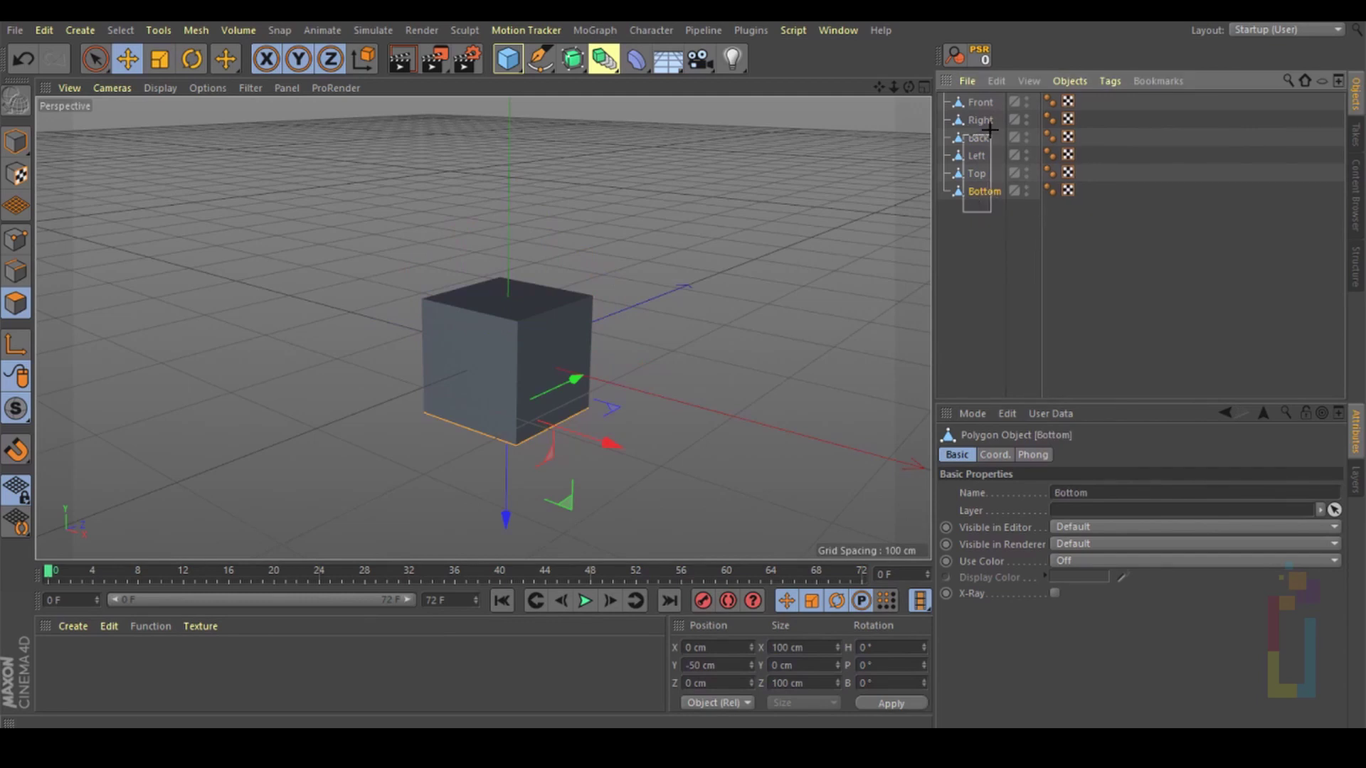
# Step: Add a null object and rename it as Objects
pyautogui.keyDown('shift'); pyautogui.click(979, 102); pyautogui.keyUp('shift')
pyautogui.moveTo(508, 59); pyautogui.dragTo(546, 88)
pyautogui.click(547, 89)
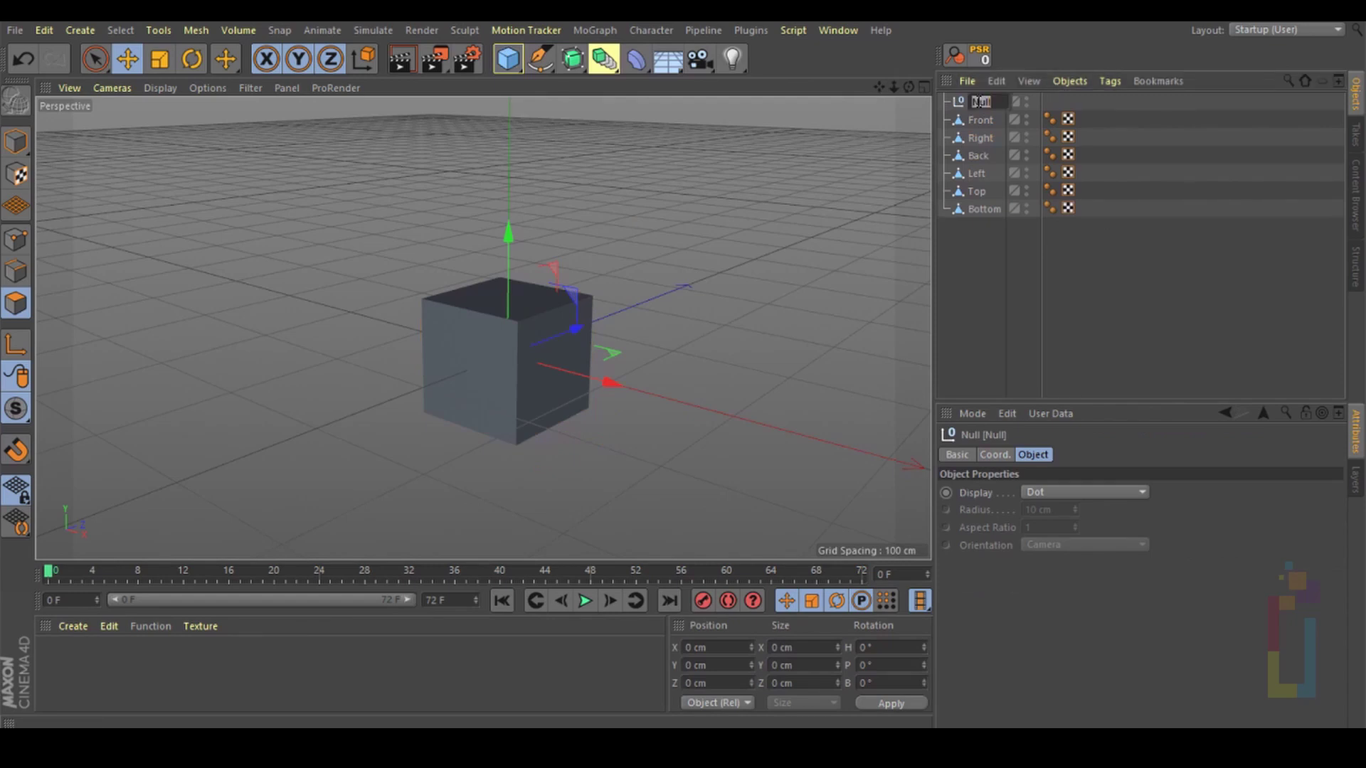
pyautogui.write('Objects')
# Step: Make the six face objects from Front to Bottom children of the Objects null
pyautogui.click(980, 120)
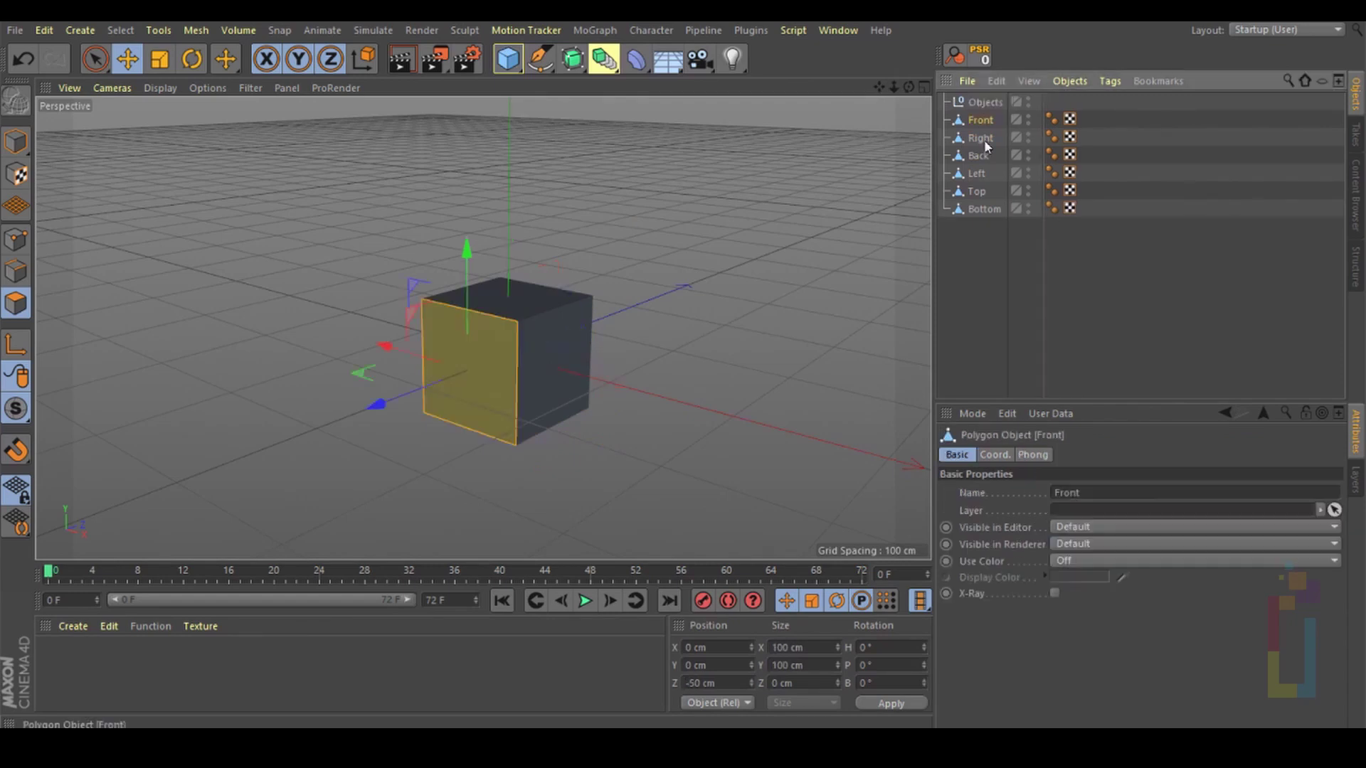
pyautogui.keyDown('shift'); pyautogui.click(982, 208); pyautogui.keyUp('shift')
pyautogui.moveTo(981, 118); pyautogui.dragTo(982, 101)
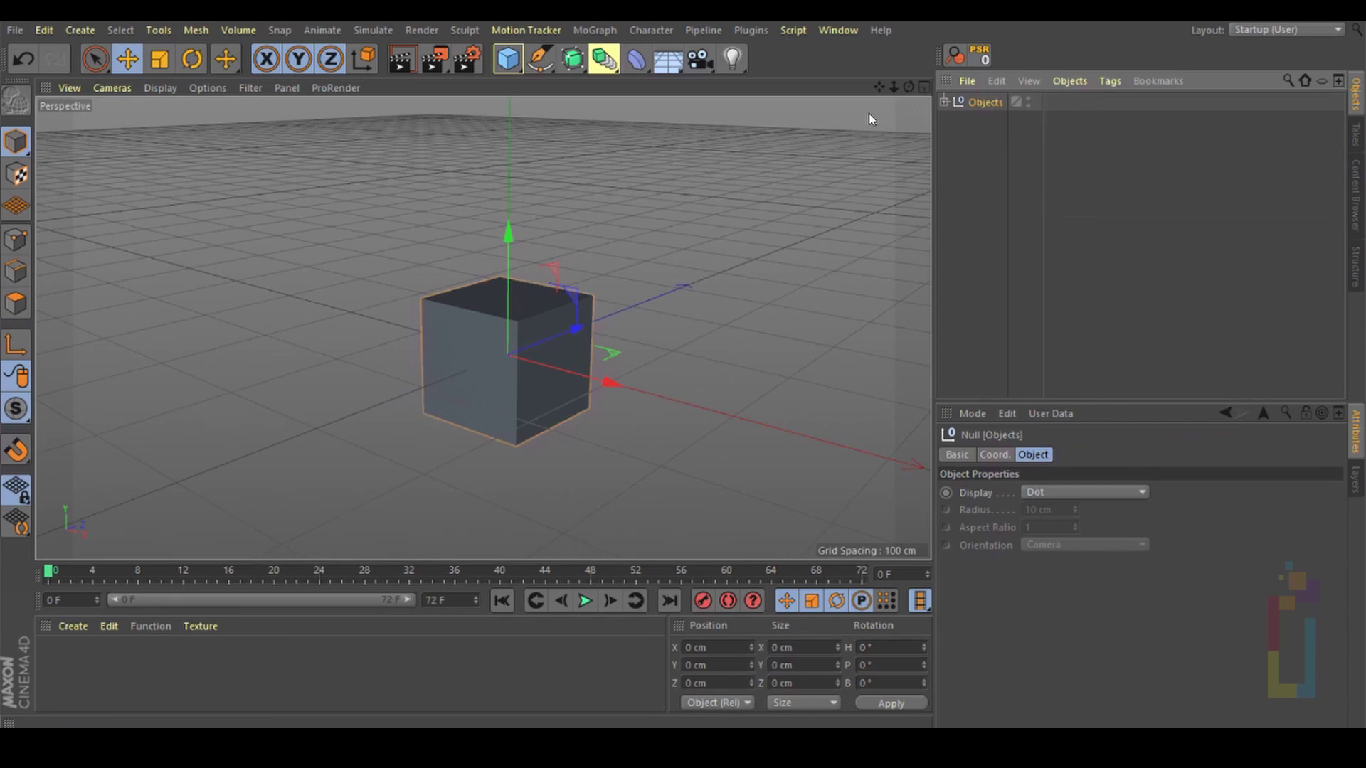
# Step: Add a MoGraph Cloner, place the Objects null inside it and set its mode to Grid Array
pyautogui.click(598, 30)
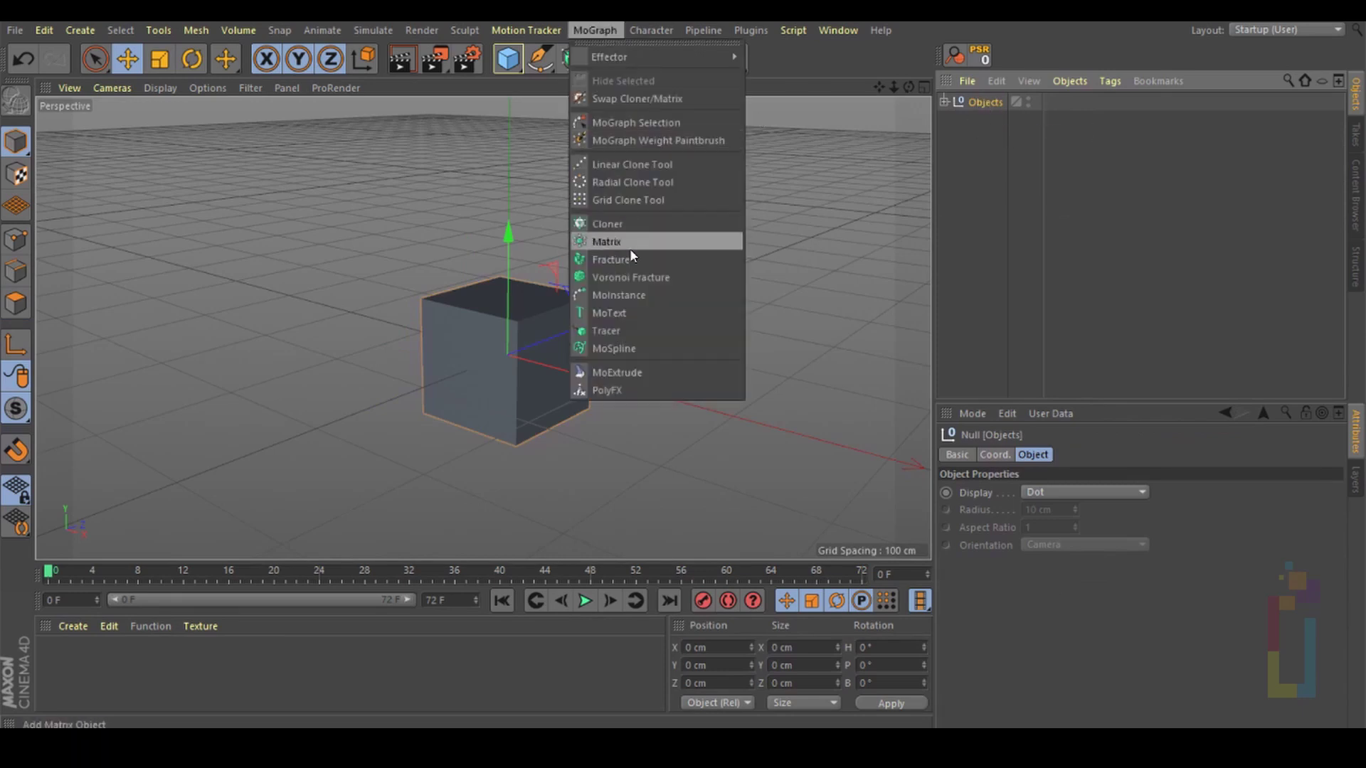
pyautogui.click(626, 222)
pyautogui.moveTo(985, 119); pyautogui.dragTo(967, 101)
pyautogui.click(975, 101)
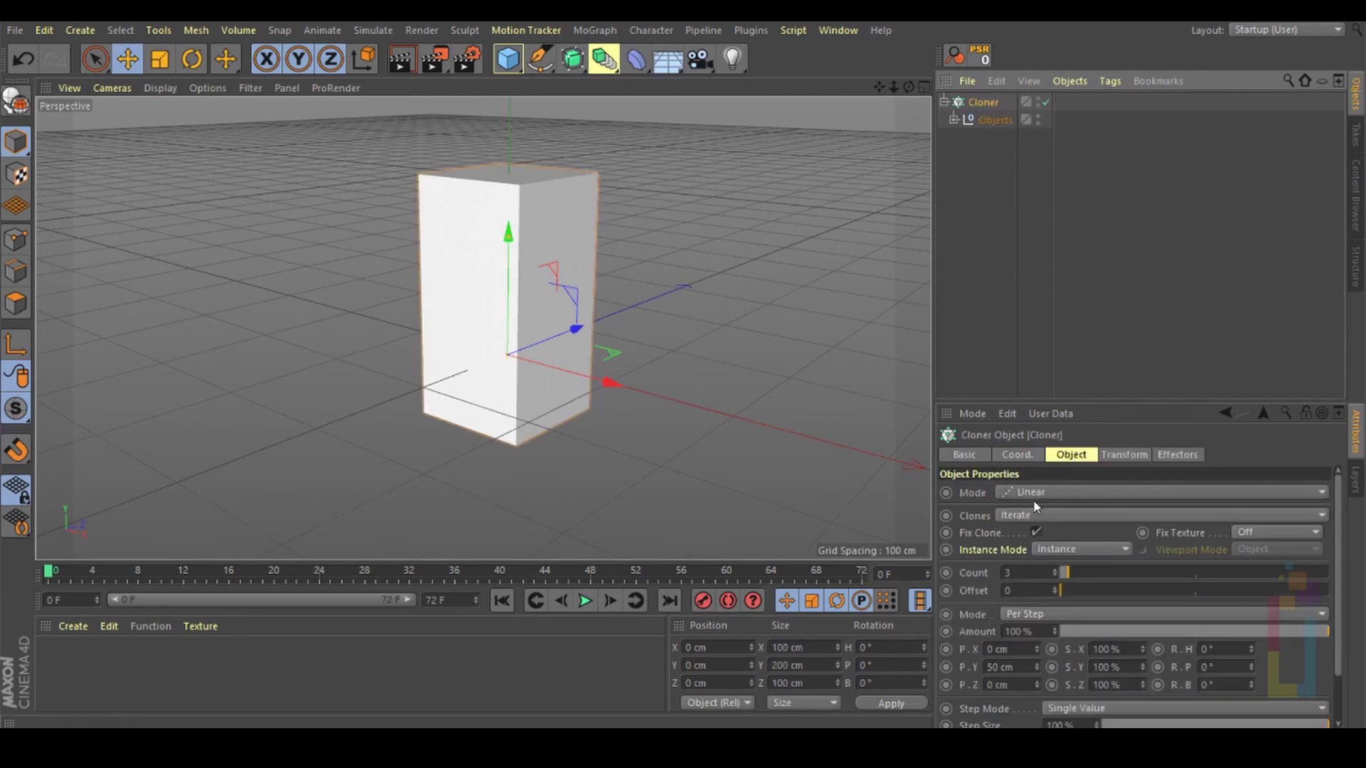
pyautogui.click(1037, 490)
pyautogui.click(1039, 564)
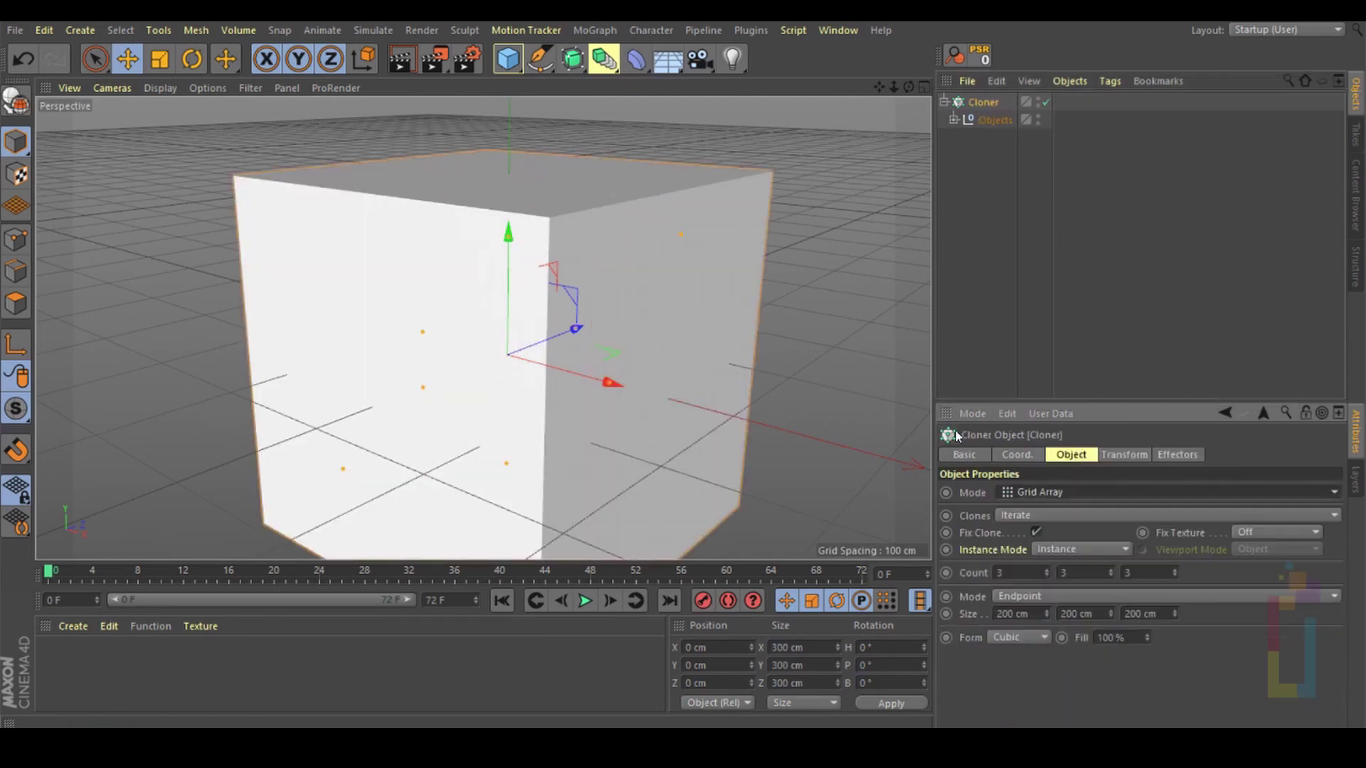
# Step: Set the cloner's grid count to 9 × 6 × 1 and its X and Y sizes to about 868 cm and 539 cm
pyautogui.click(1174, 575)
pyautogui.click(1174, 575)
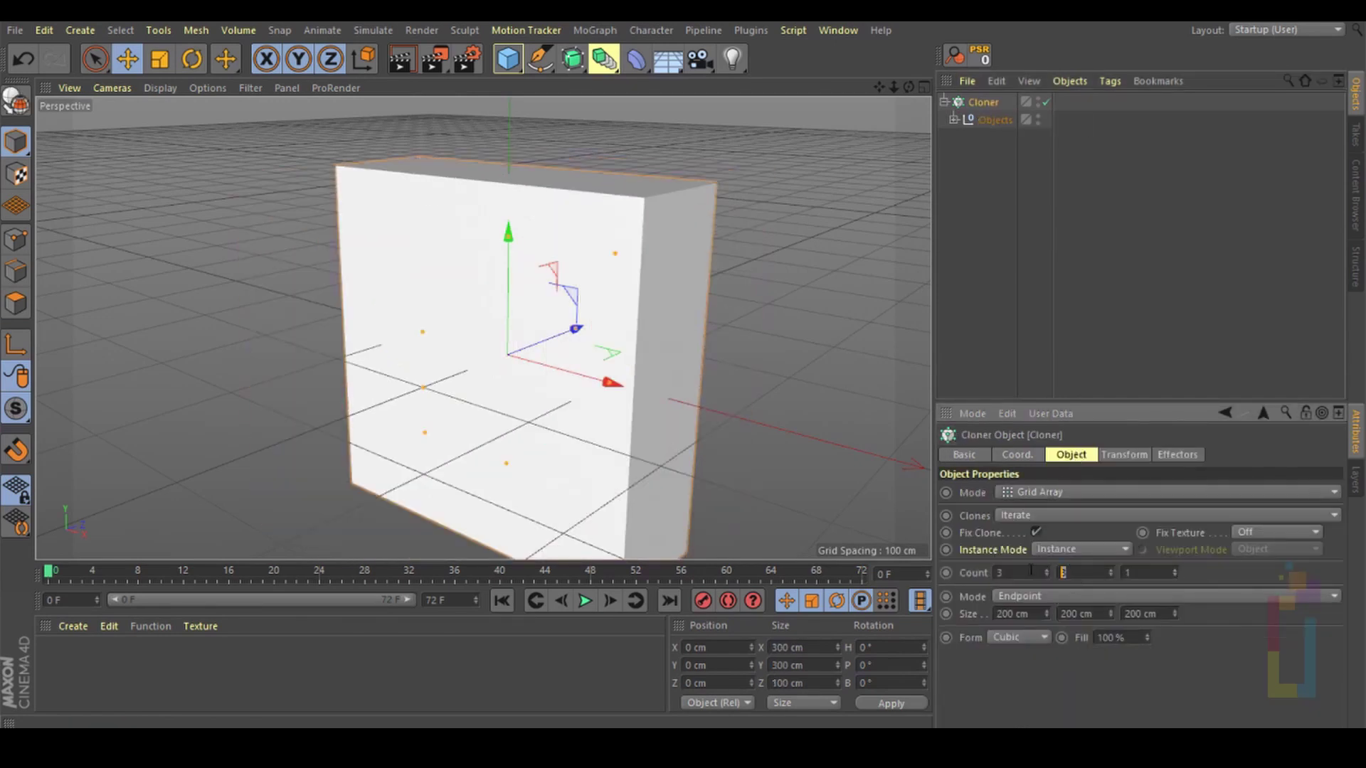
pyautogui.write('6')
pyautogui.press('Return')
pyautogui.moveTo(1002, 573); pyautogui.dragTo(970, 572)
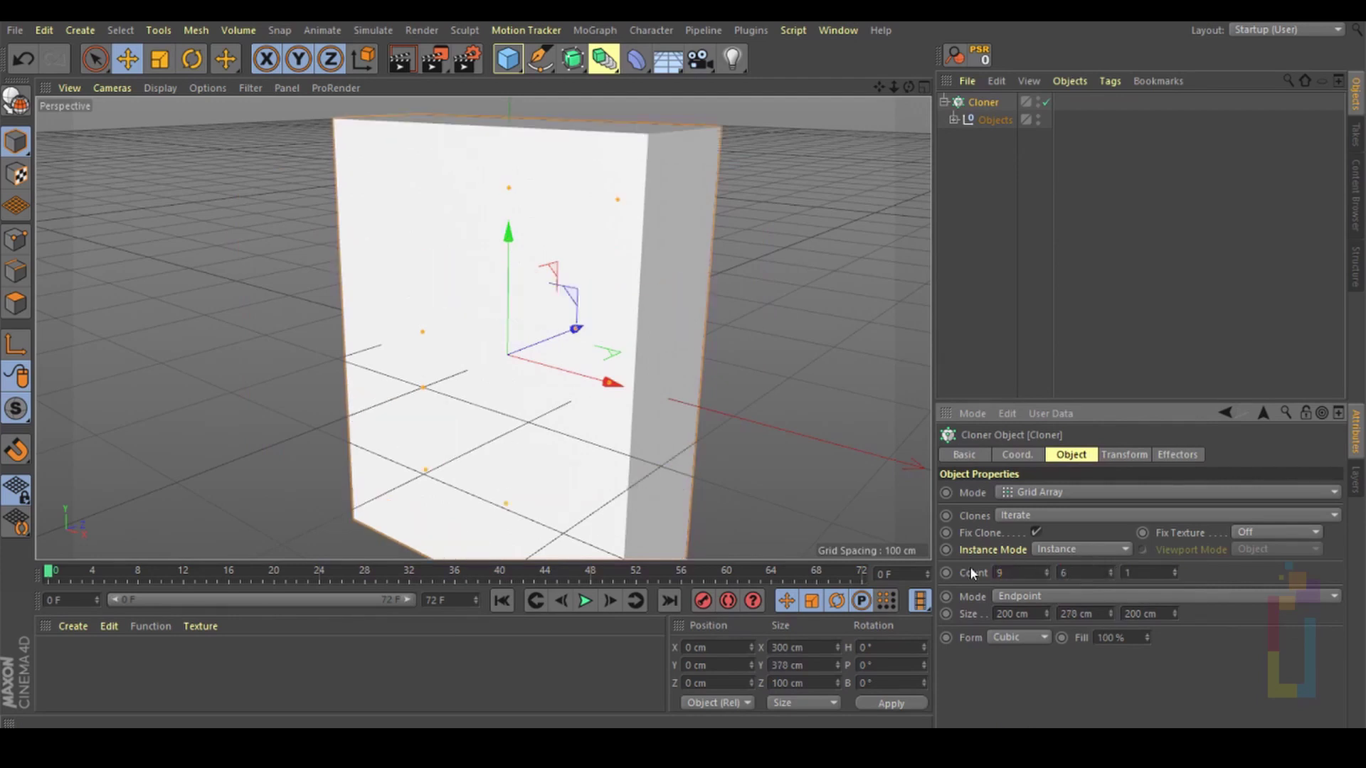
pyautogui.moveTo(1110, 610)
pyautogui.mouseDown()
pyautogui.moveTo(1130, 610)
pyautogui.moveTo(1111, 480)
pyautogui.moveTo(1110, 554)
pyautogui.mouseUp()
pyautogui.moveTo(1047, 609)
pyautogui.mouseDown()
pyautogui.moveTo(1047, 546)
pyautogui.moveTo(1081, 609)
pyautogui.moveTo(1134, 608)
pyautogui.moveTo(1047, 676)
pyautogui.moveTo(1047, 660)
pyautogui.mouseUp()
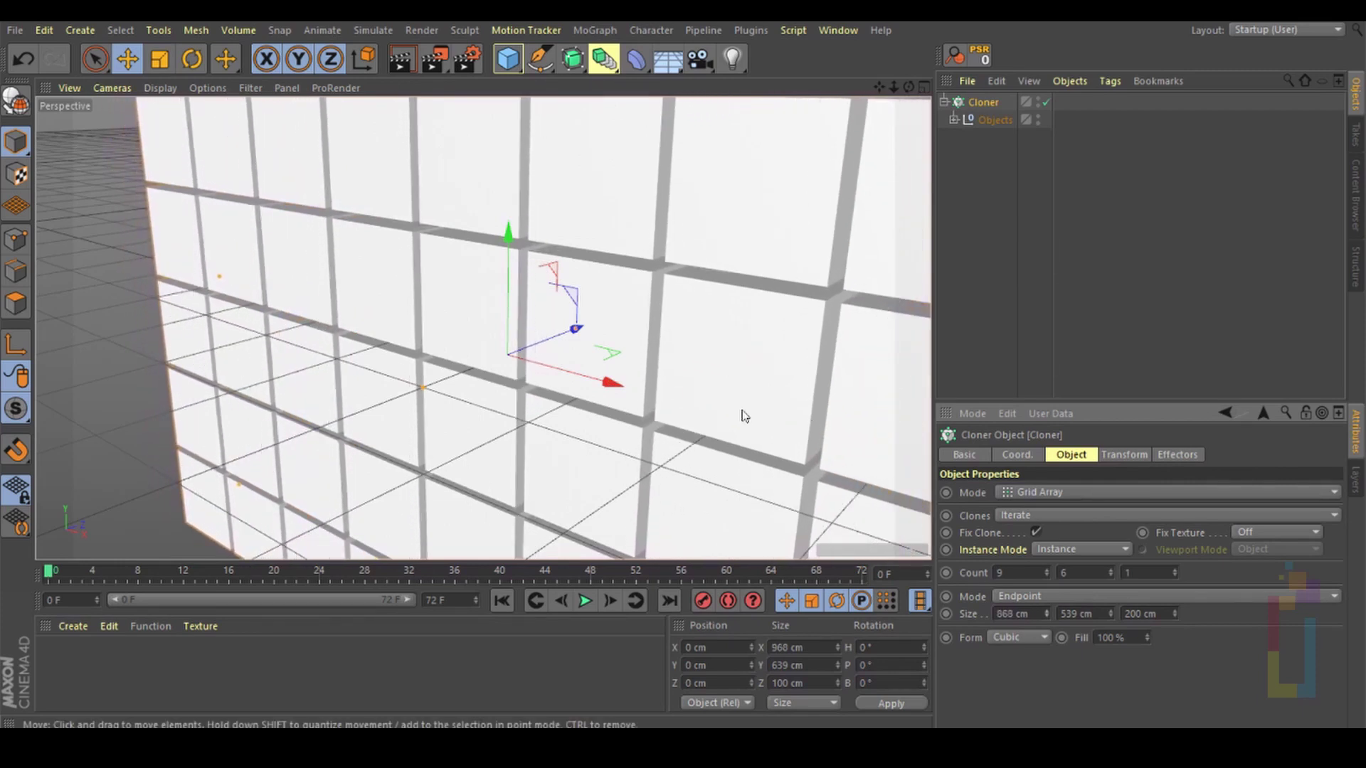
# Step: Make the cloner and its whole hierarchy editable so each grid clone becomes a separate Objects null
pyautogui.scroll(-3, 621, 349)
pyautogui.scroll(-5, 622, 349)
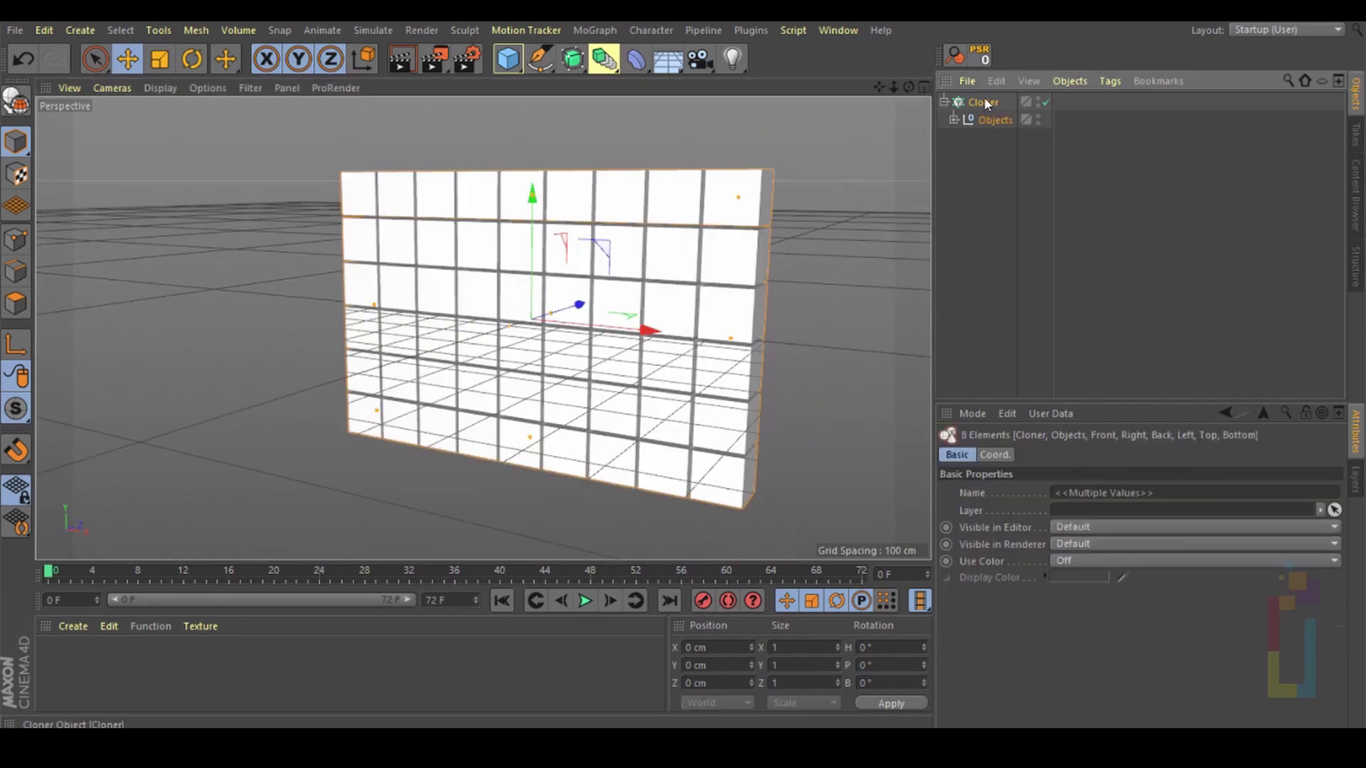
pyautogui.middleClick(986, 104)
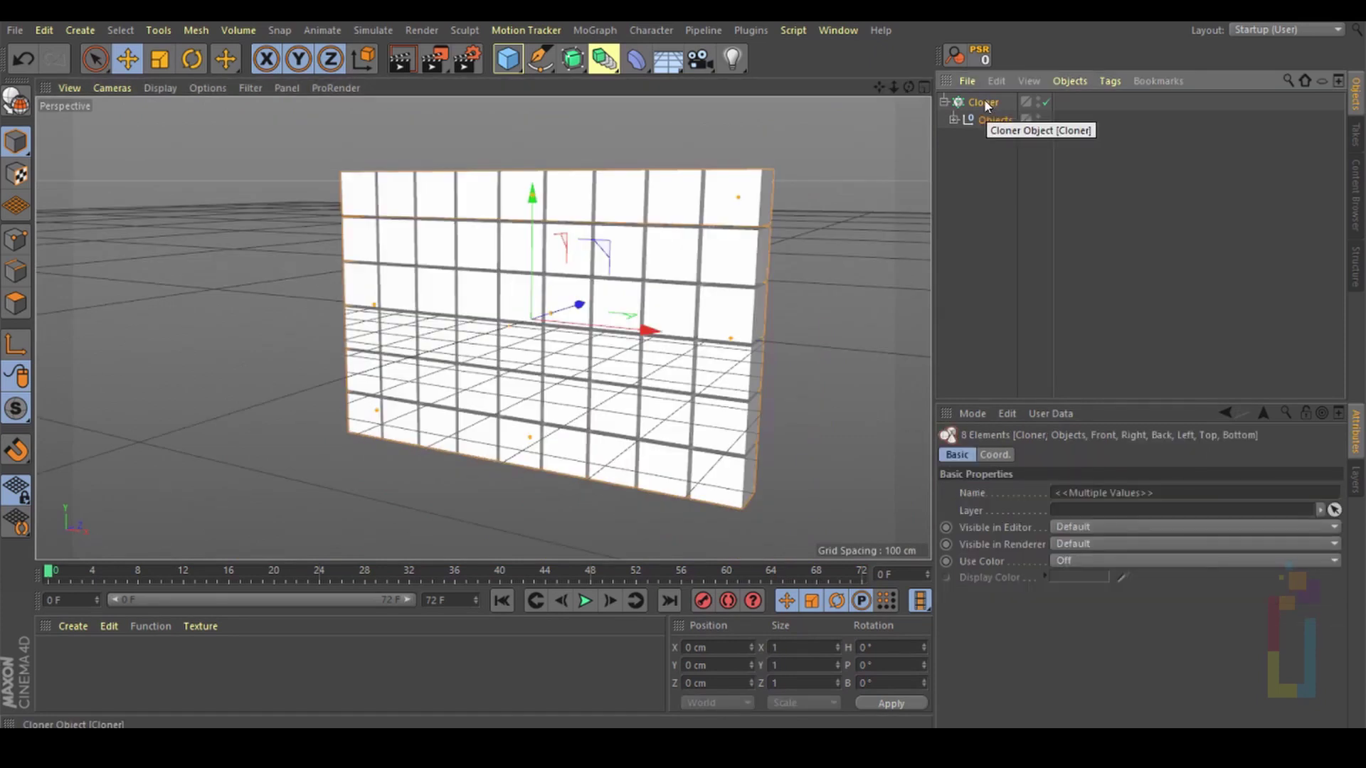
pyautogui.press('c')
pyautogui.click(944, 102)
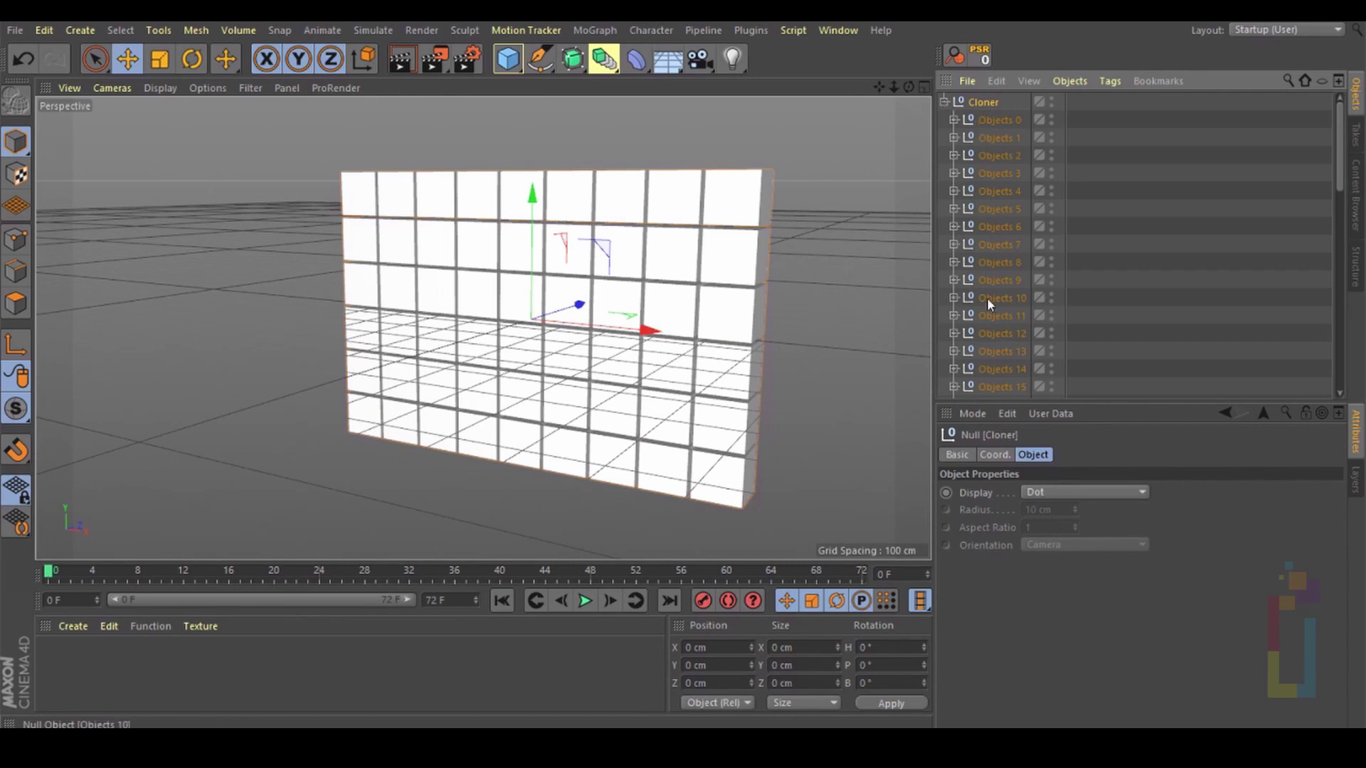
# Step: Add six null objects and name the first three Front, Right and Left
pyautogui.click(508, 58)
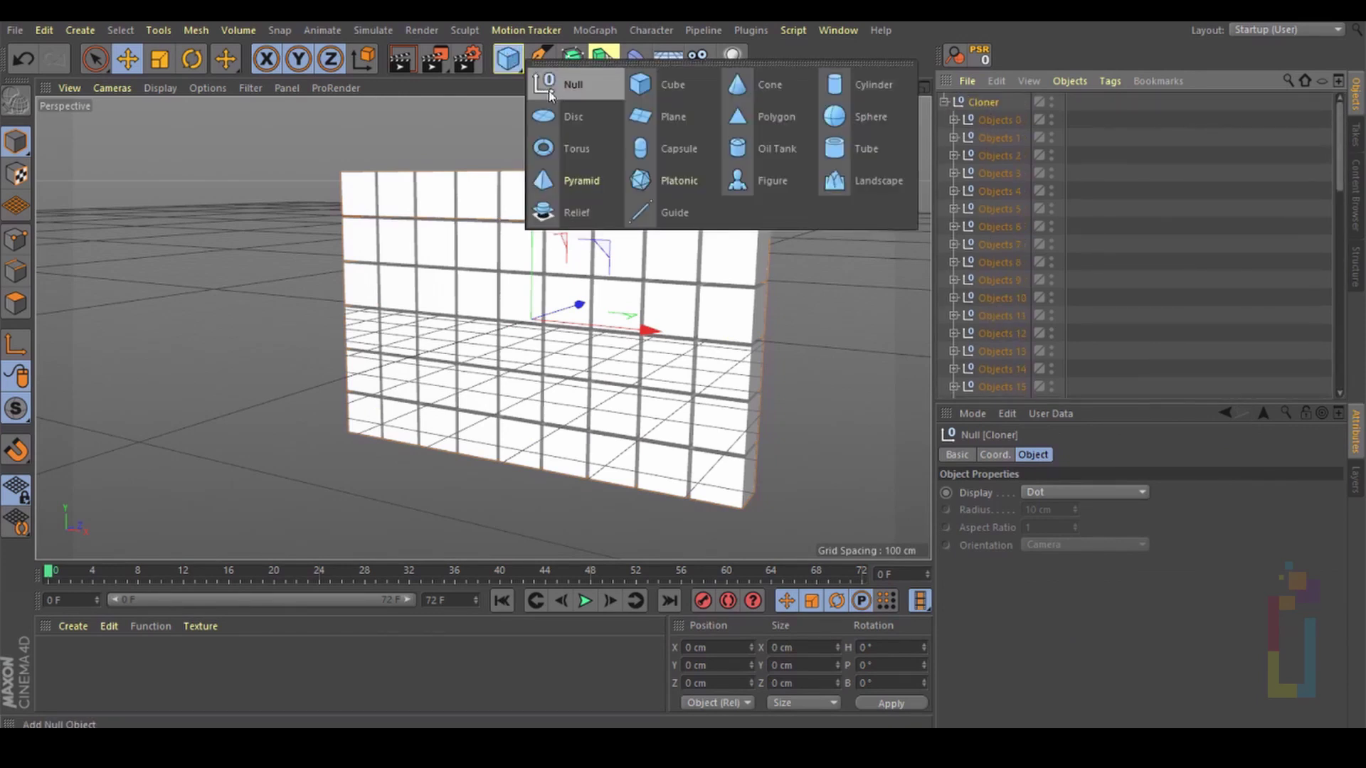
pyautogui.click(549, 91)
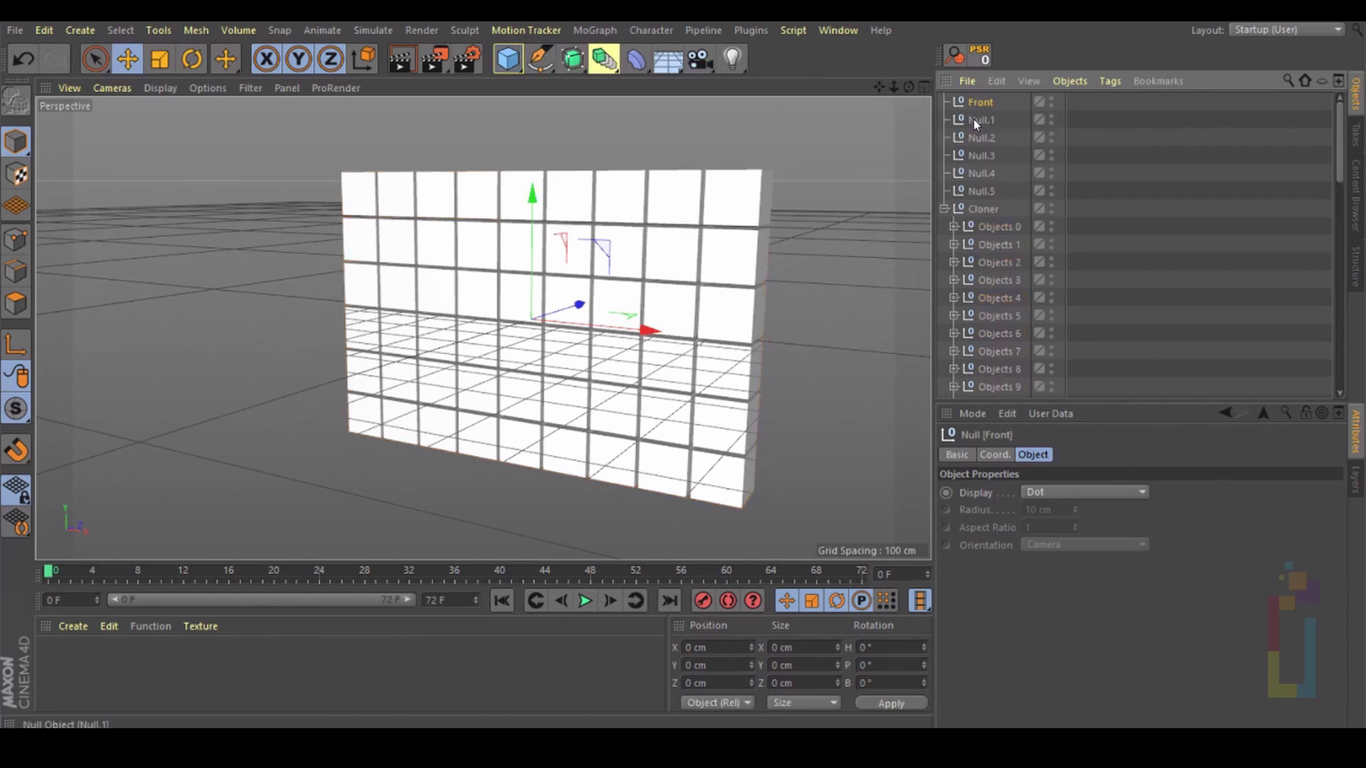
pyautogui.doubleClick(982, 119)
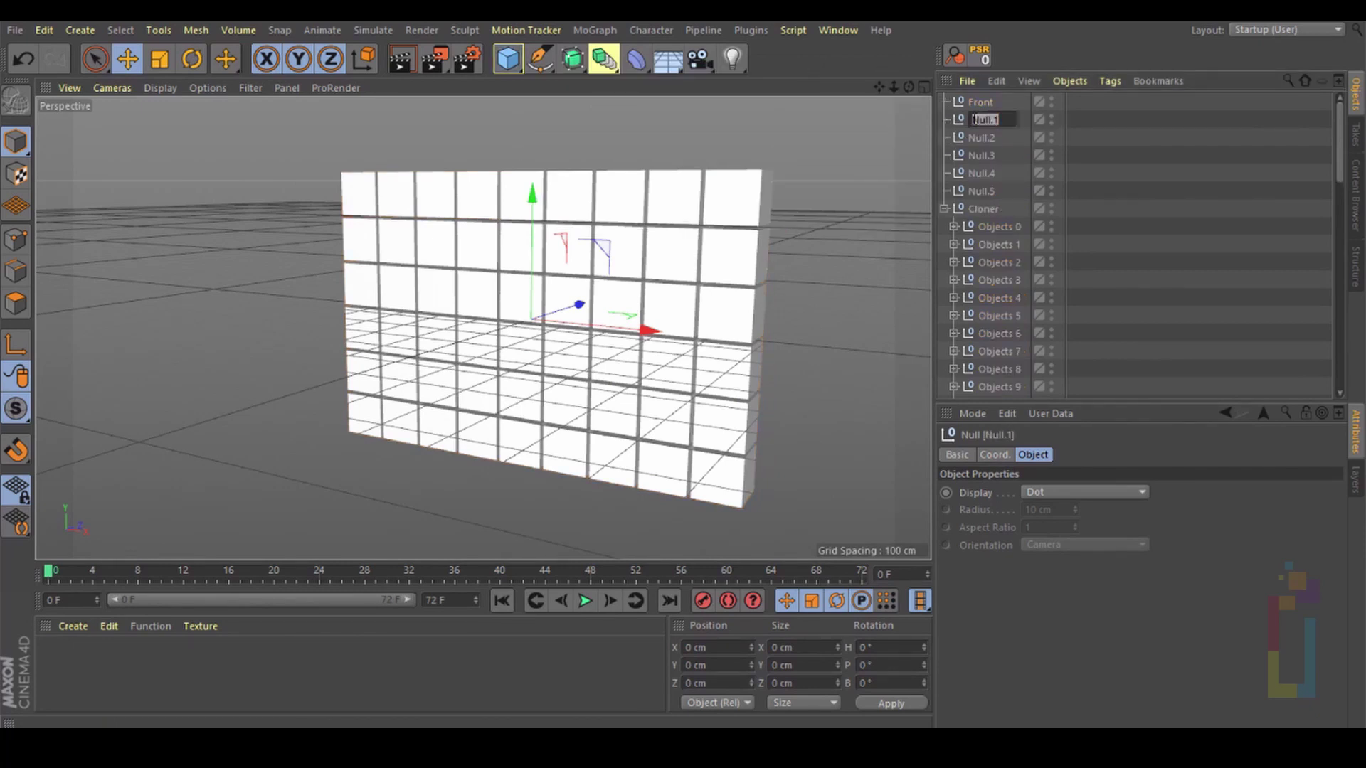
pyautogui.write('Right')
pyautogui.press('Return')
pyautogui.doubleClick(976, 139)
pyautogui.write('Left')
pyautogui.press('Return')
# Step: Rename the remaining three new nulls as Top, Bottom and Back
pyautogui.doubleClick(977, 156)
pyautogui.write('Top')
pyautogui.doubleClick(981, 174)
pyautogui.write('Bottom')
pyautogui.press('Return')
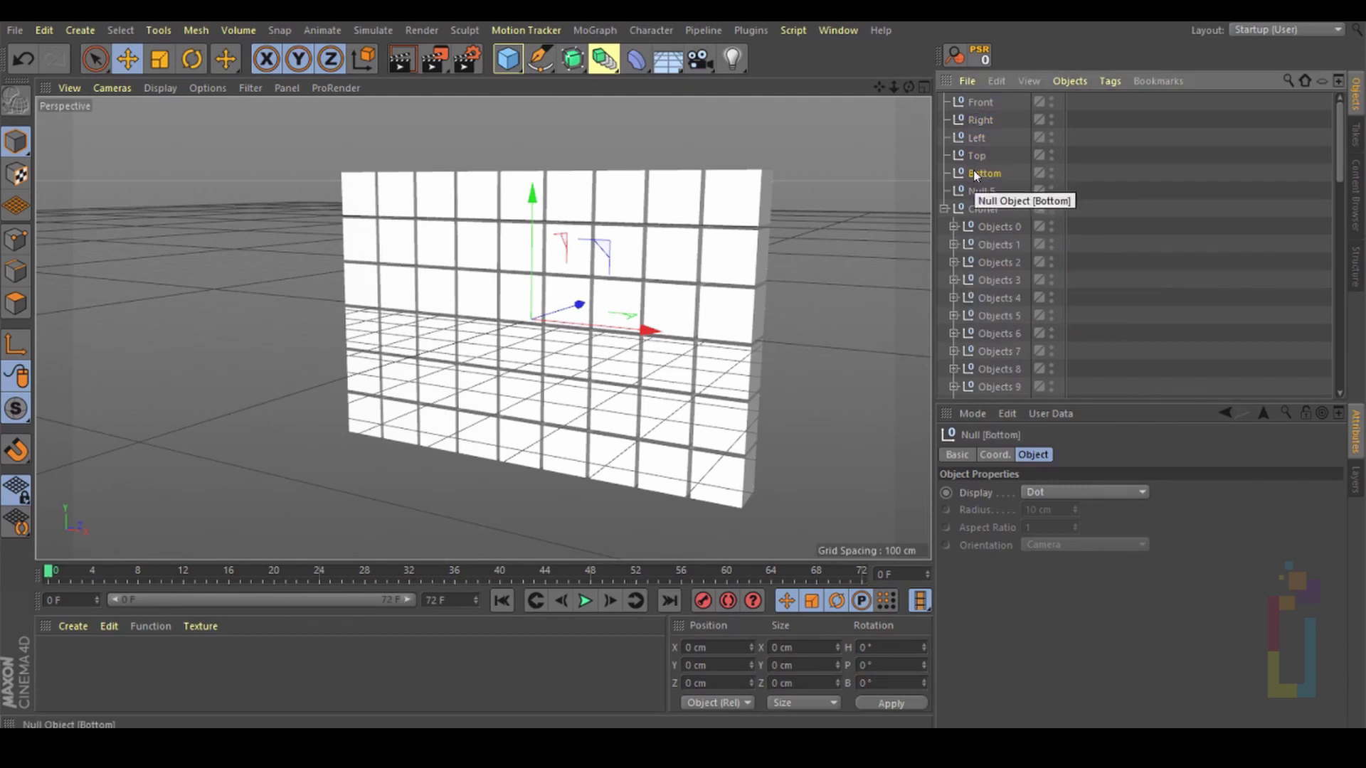
pyautogui.doubleClick(981, 190)
pyautogui.write('Back')
pyautogui.press('Return')
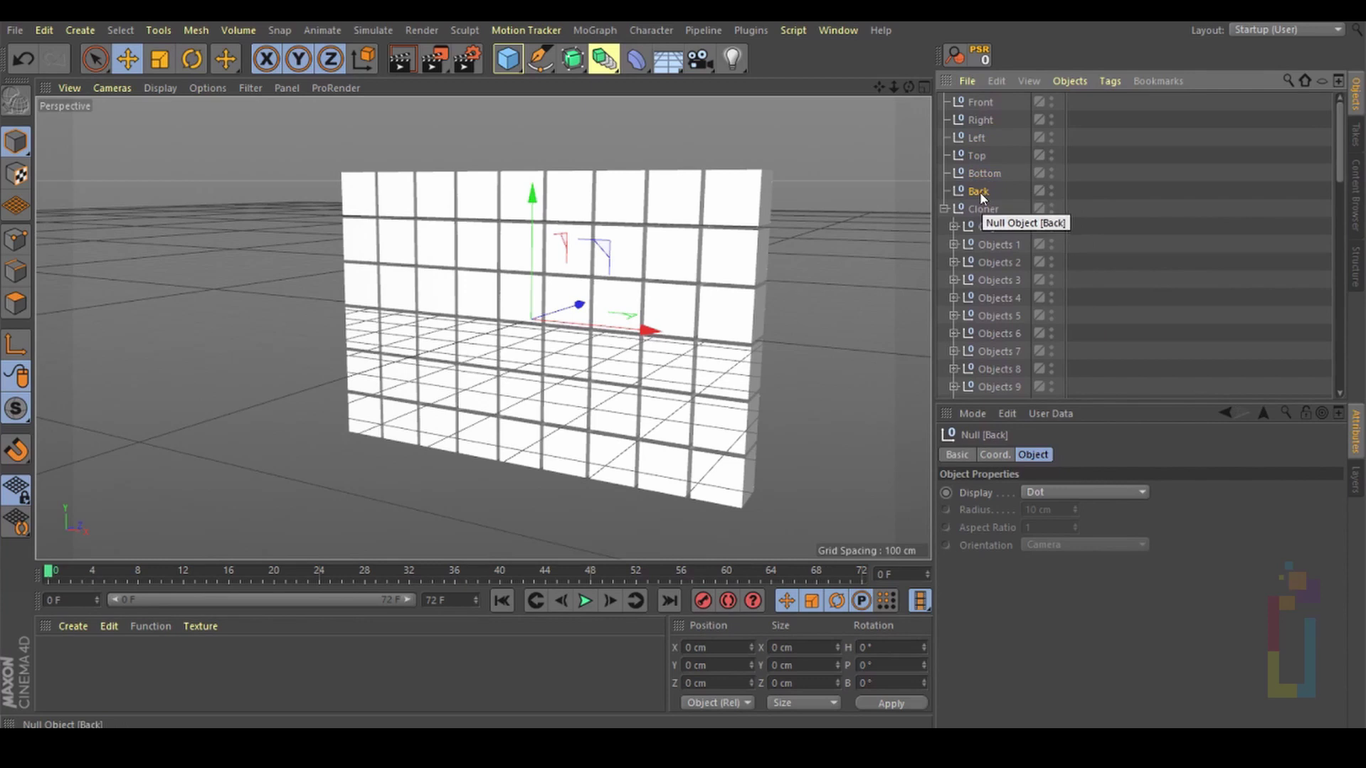
# Step: Filter the objects by "front" and make all Front polygon objects children of the Front null
pyautogui.click(953, 227)
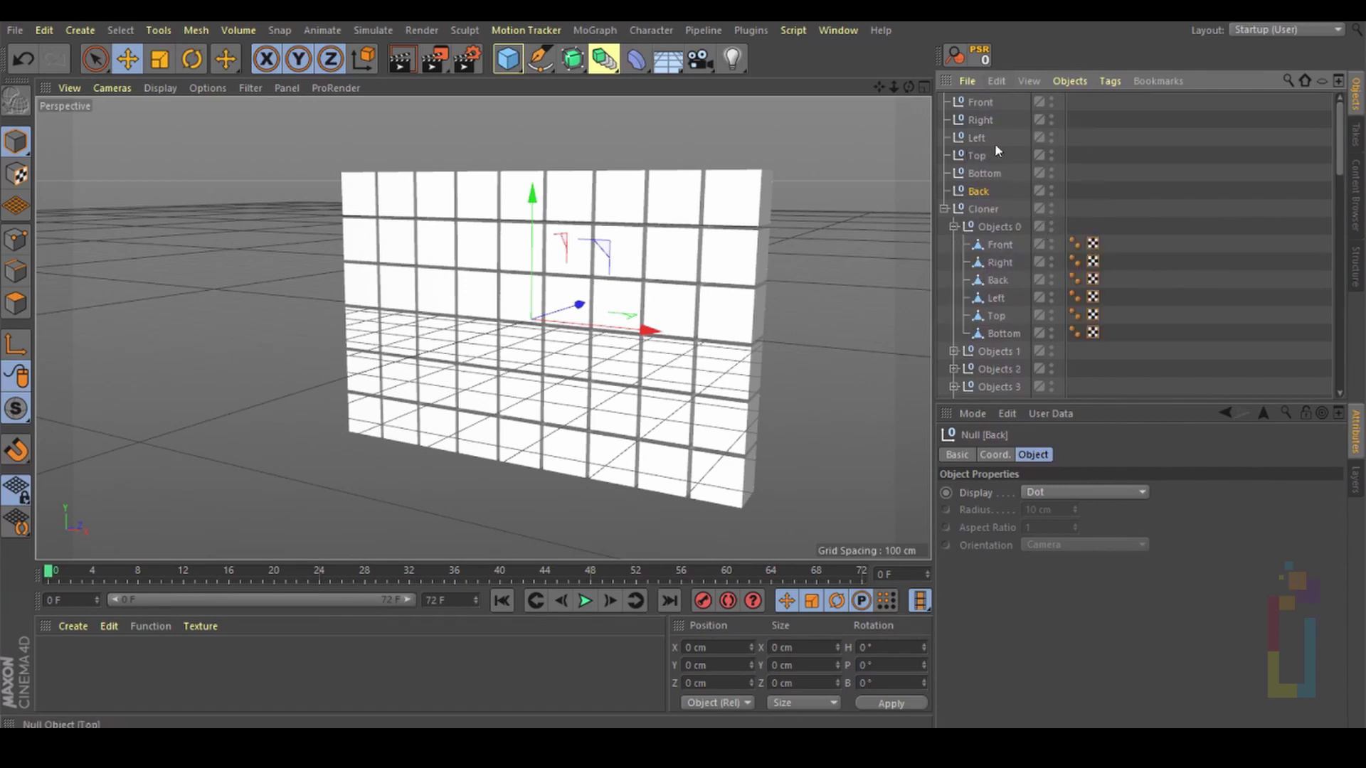
pyautogui.click(954, 226)
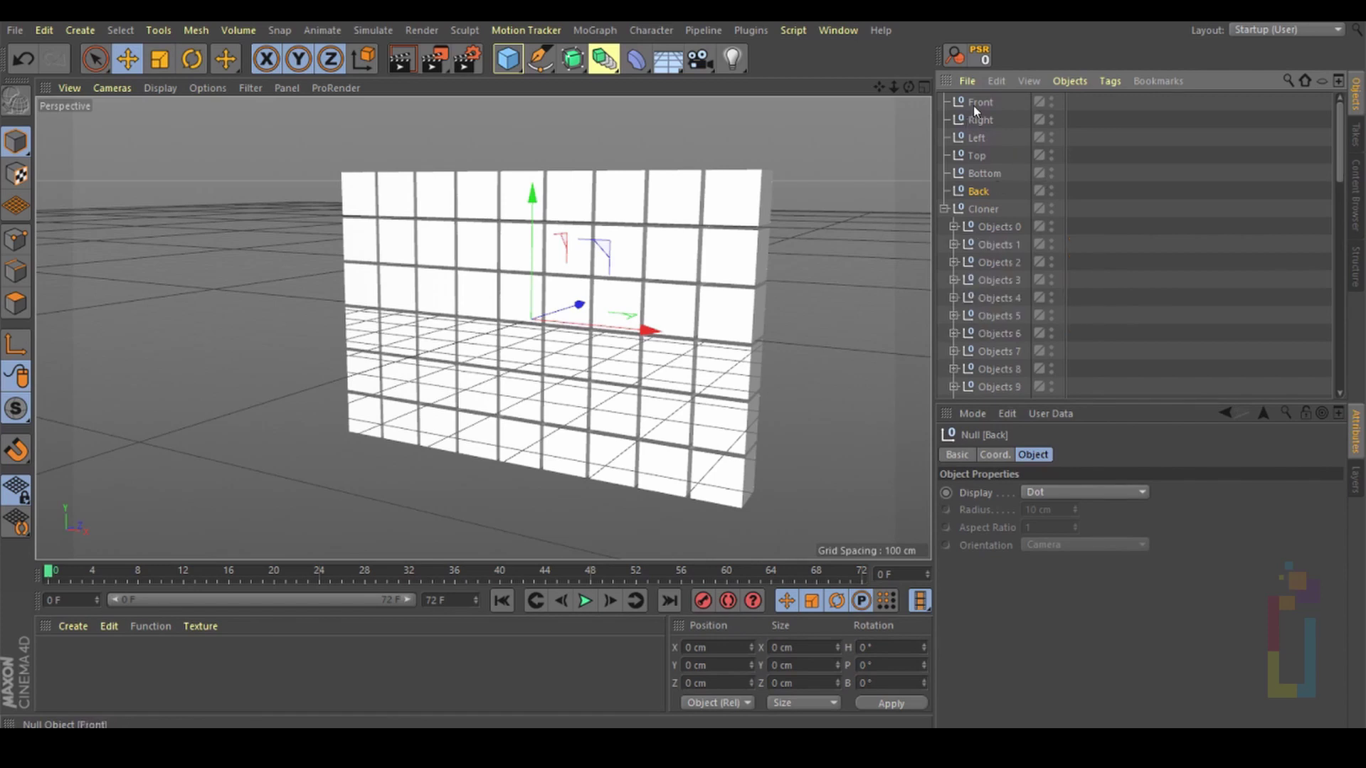
pyautogui.click(1287, 80)
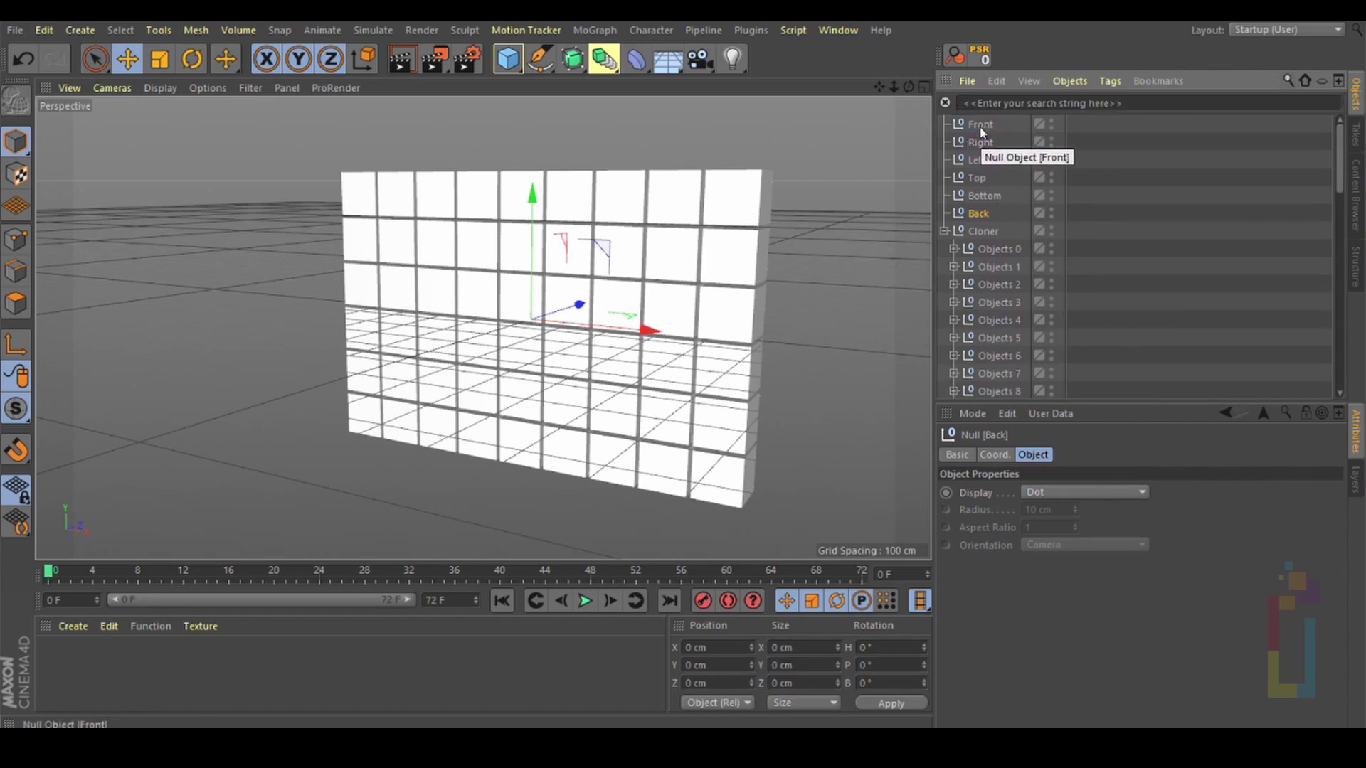
pyautogui.write('front')
pyautogui.click(996, 144)
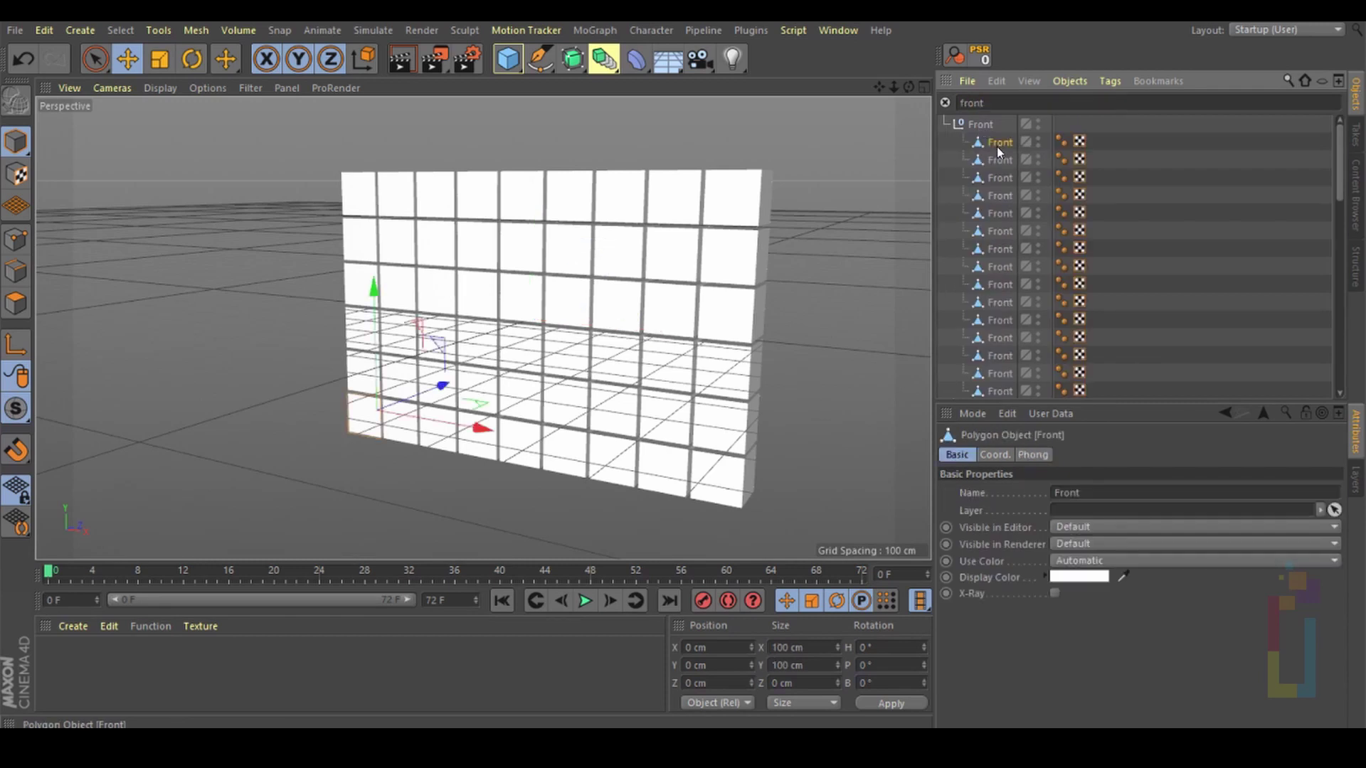
pyautogui.scroll(-10, 1004, 233)
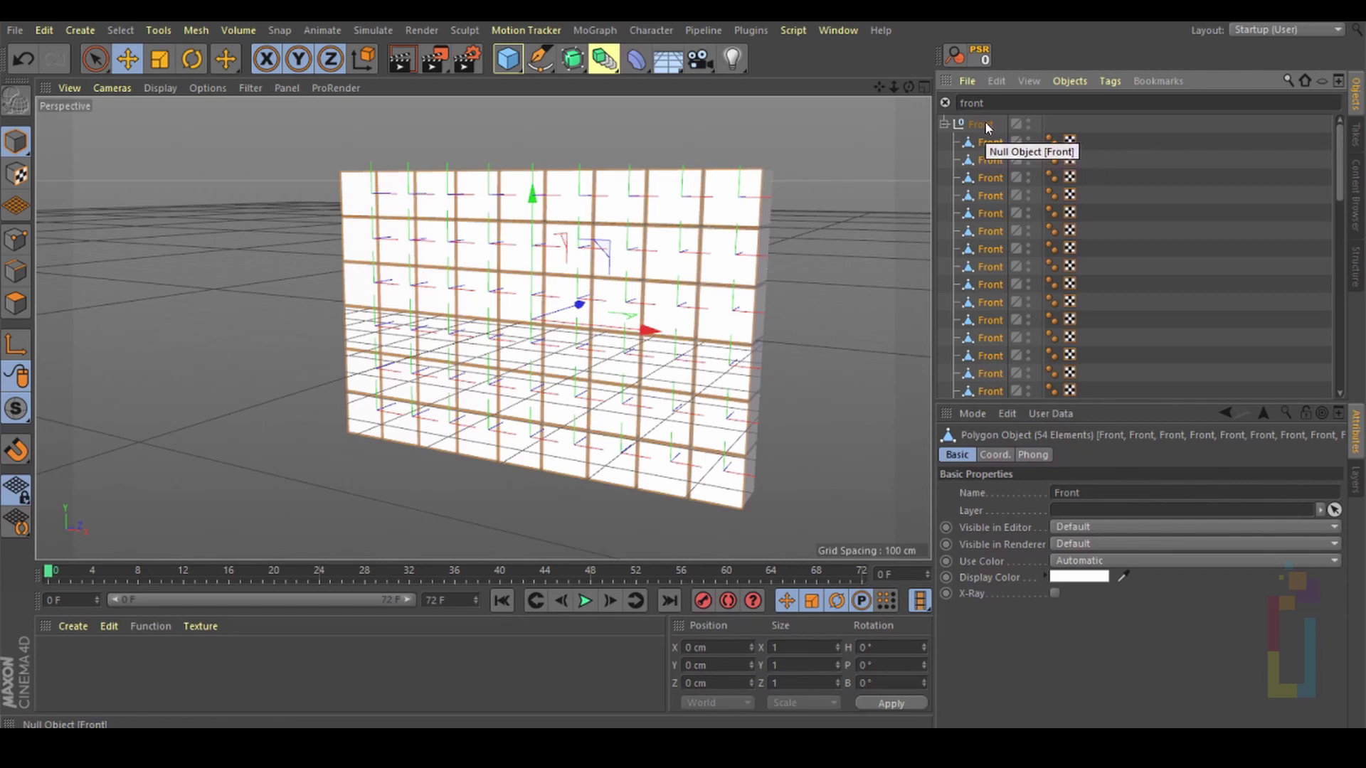
pyautogui.click(944, 103)
# Step: Filter the objects by "Right" and make all Right polygon objects children of the Right null
pyautogui.click(986, 102)
pyautogui.write('Right')
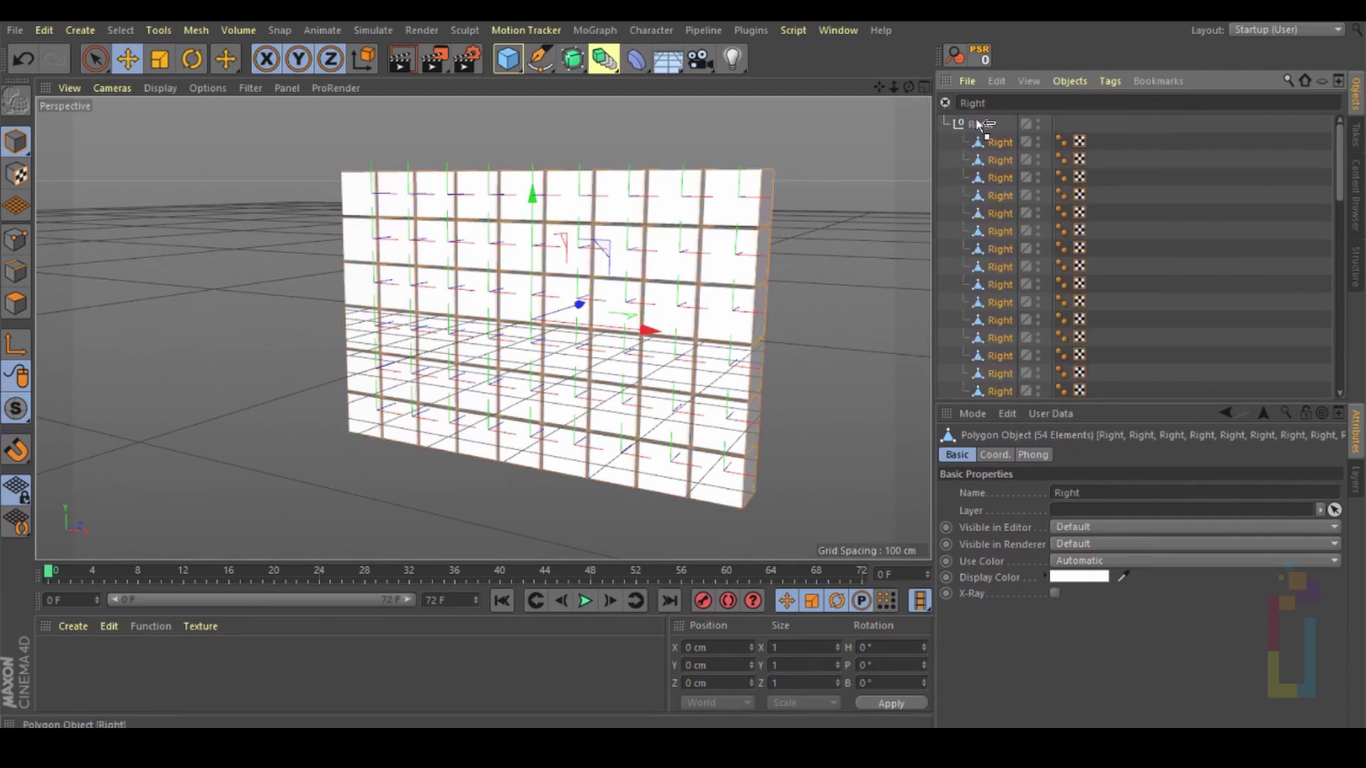
pyautogui.click(944, 103)
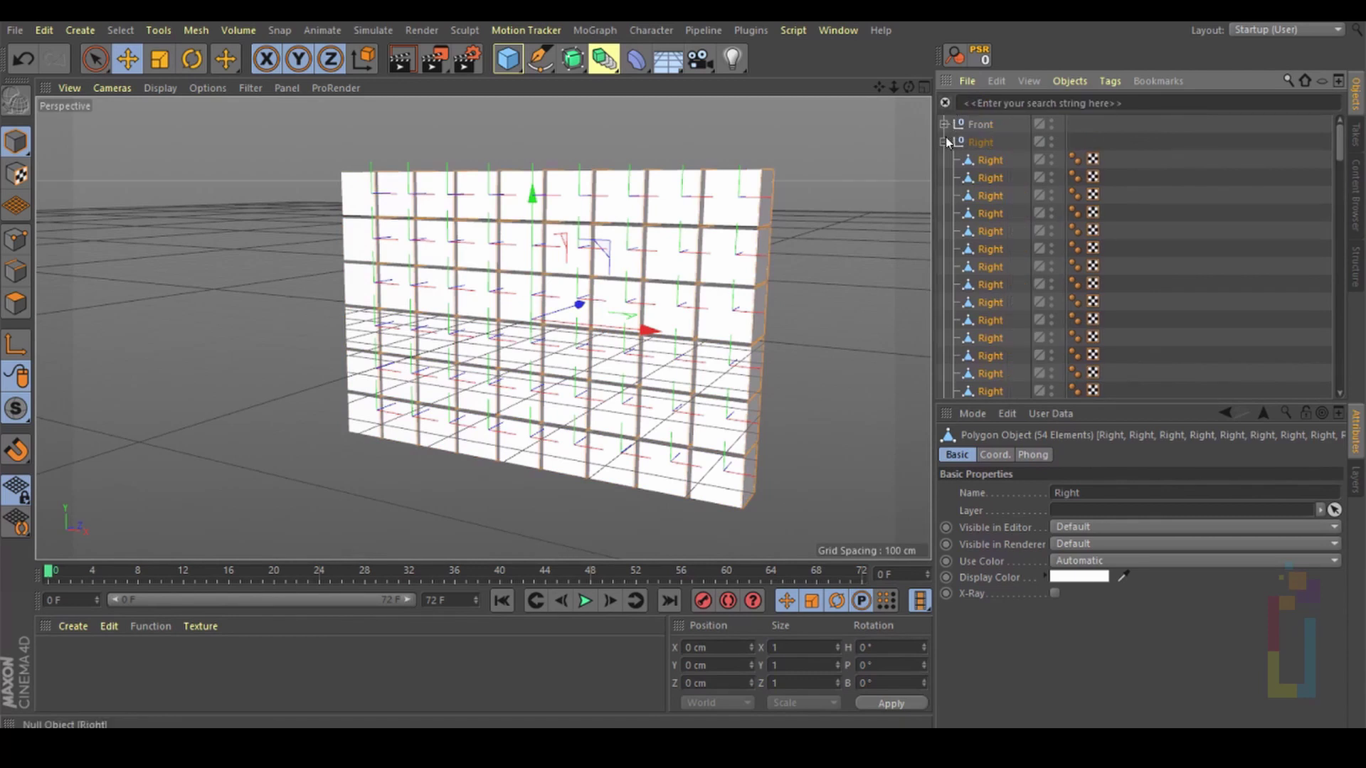
# Step: Filter the objects by "Left" and make all Left polygon objects children of the Left null
pyautogui.write('Left')
pyautogui.keyDown('shift'); pyautogui.click(994, 390); pyautogui.keyUp('shift')
pyautogui.scroll(10, 999, 321)
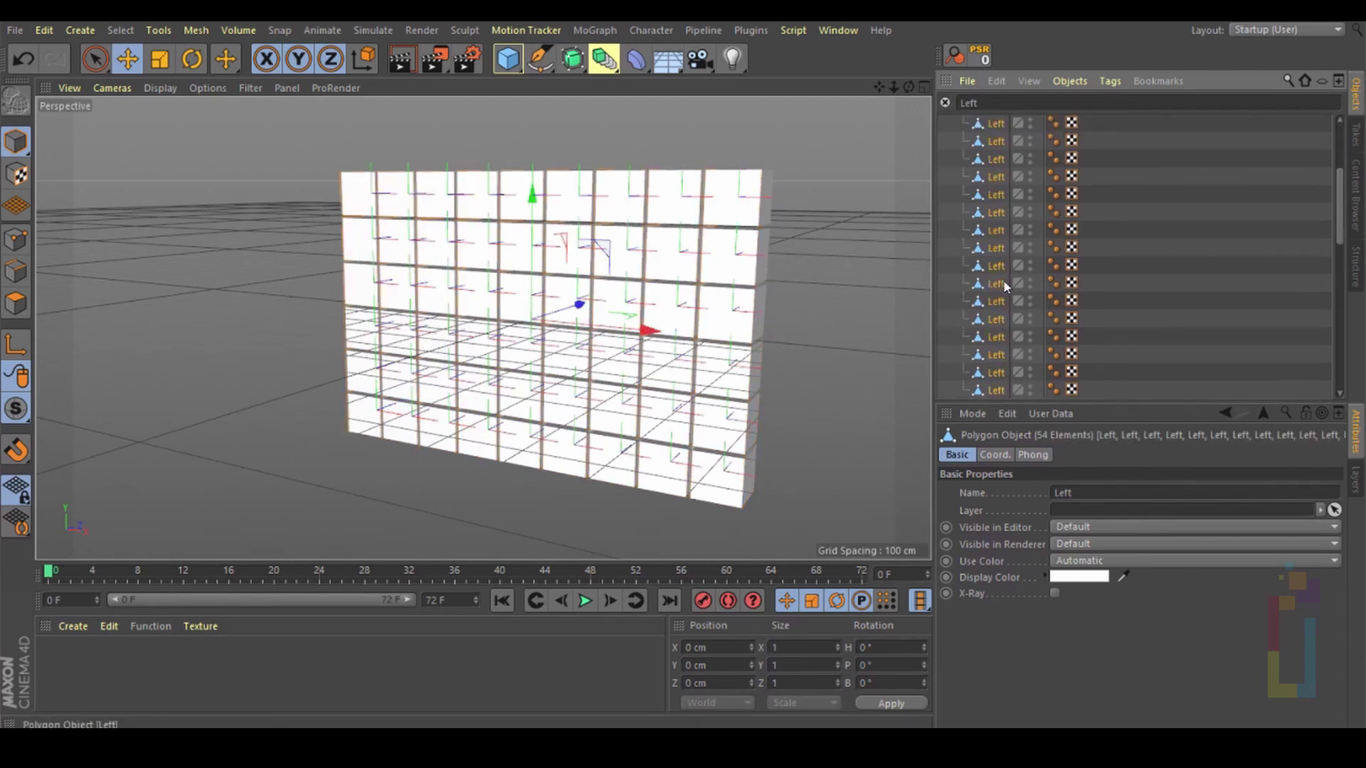
pyautogui.moveTo(991, 148)
pyautogui.mouseDown()
pyautogui.moveTo(961, 126)
pyautogui.moveTo(976, 125)
pyautogui.mouseUp()
pyautogui.click(945, 104)
# Step: Filter the objects by "Top" and make all Top polygon objects children of the Top null
pyautogui.click(977, 177)
pyautogui.write('Top')
pyautogui.click(986, 143)
pyautogui.scroll(-10, 996, 285)
pyautogui.keyDown('shift'); pyautogui.click(994, 390); pyautogui.keyUp('shift')
pyautogui.click(946, 103)
# Step: Filter the objects by "Bottom" and make all Bottom polygon objects children of the Bottom null
pyautogui.click(985, 195)
pyautogui.click(1008, 103)
pyautogui.write('Bottom')
pyautogui.click(994, 142)
pyautogui.scroll(-10, 1024, 285)
pyautogui.keyDown('shift'); pyautogui.click(1010, 390); pyautogui.keyUp('shift')
pyautogui.click(946, 103)
# Step: Filter the objects by "Back" and make all Back polygon objects children of the Back null
pyautogui.click(985, 106)
pyautogui.write('Back')
pyautogui.click(994, 143)
pyautogui.scroll(-15, 1003, 285)
pyautogui.keyDown('shift'); pyautogui.click(1003, 390); pyautogui.keyUp('shift')
pyautogui.click(946, 103)
pyautogui.scroll(-15, 996, 234)
pyautogui.scroll(10, 1001, 263)
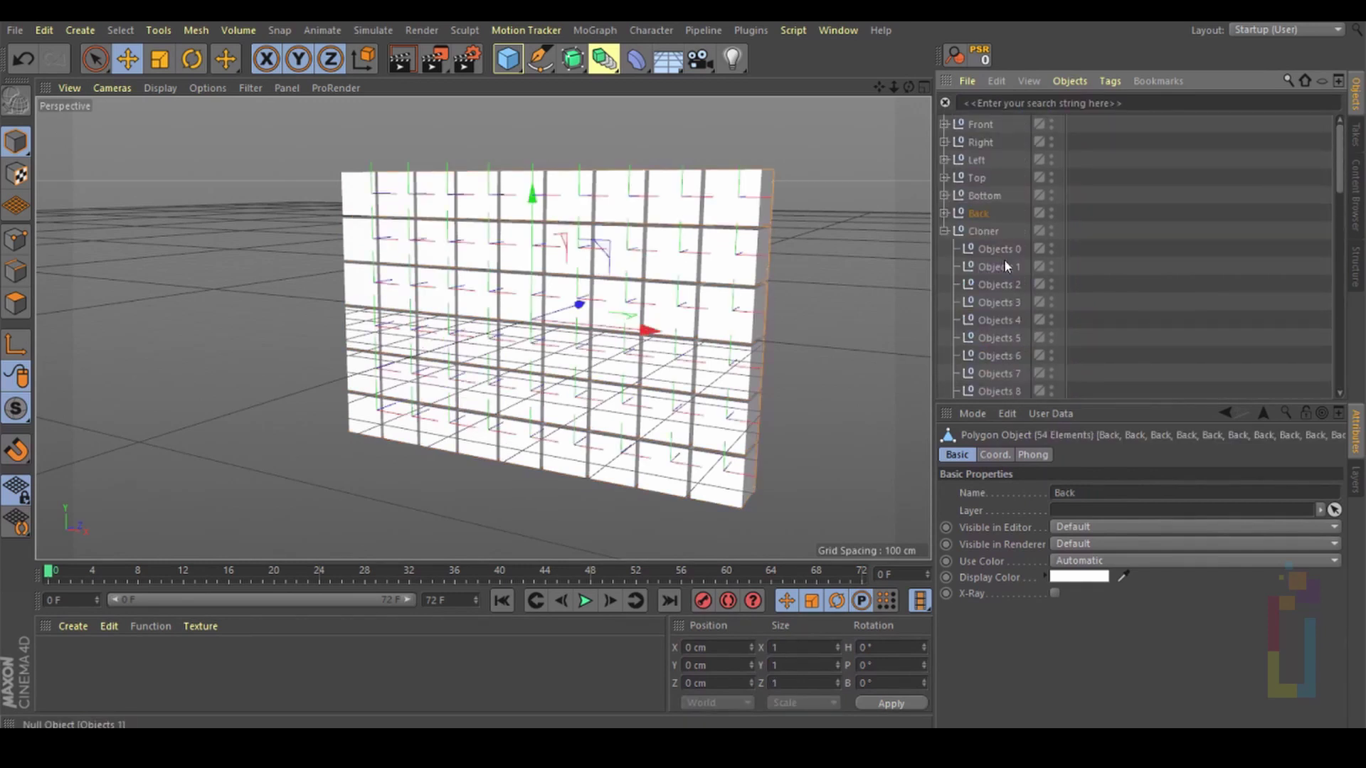
# Step: Delete the leftover Cloner null with its emptied Objects nulls and close the object search
pyautogui.click(987, 230)
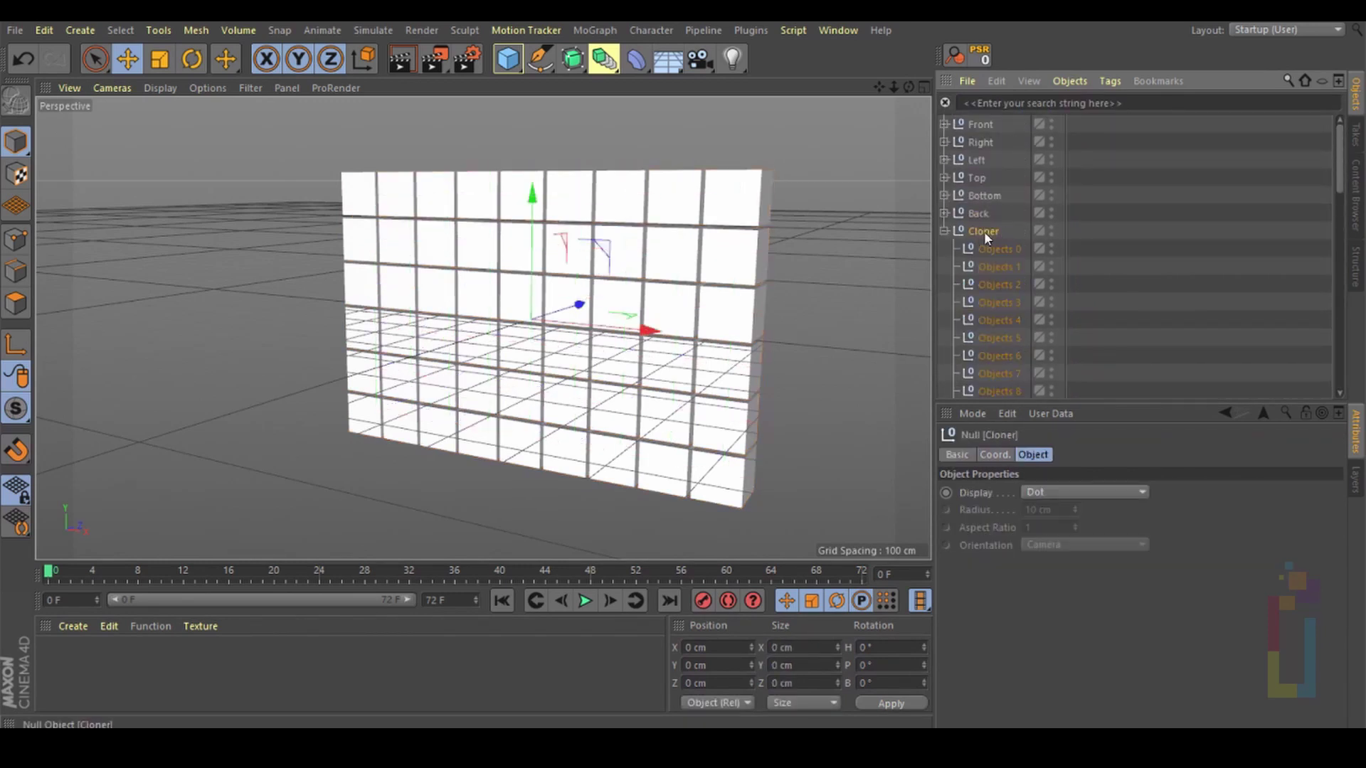
pyautogui.press('Delete')
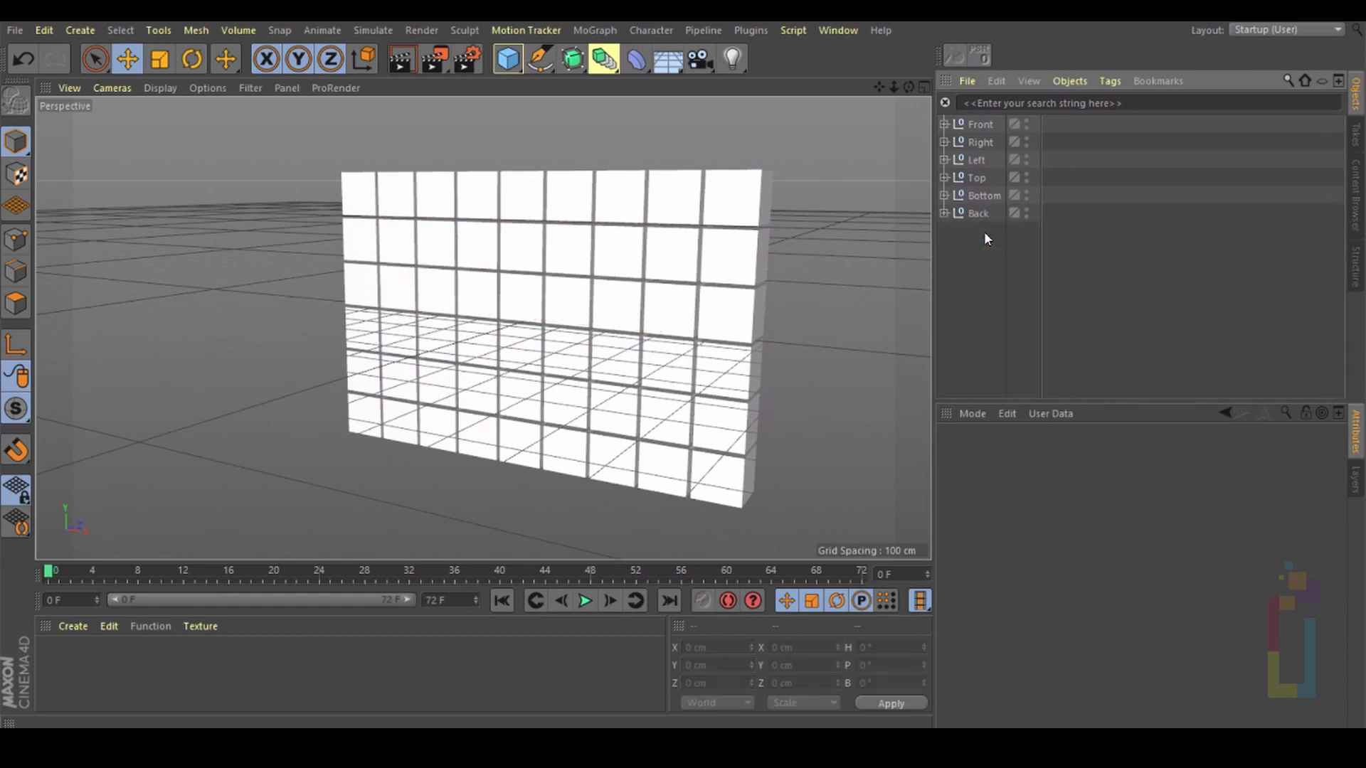
pyautogui.click(1286, 78)
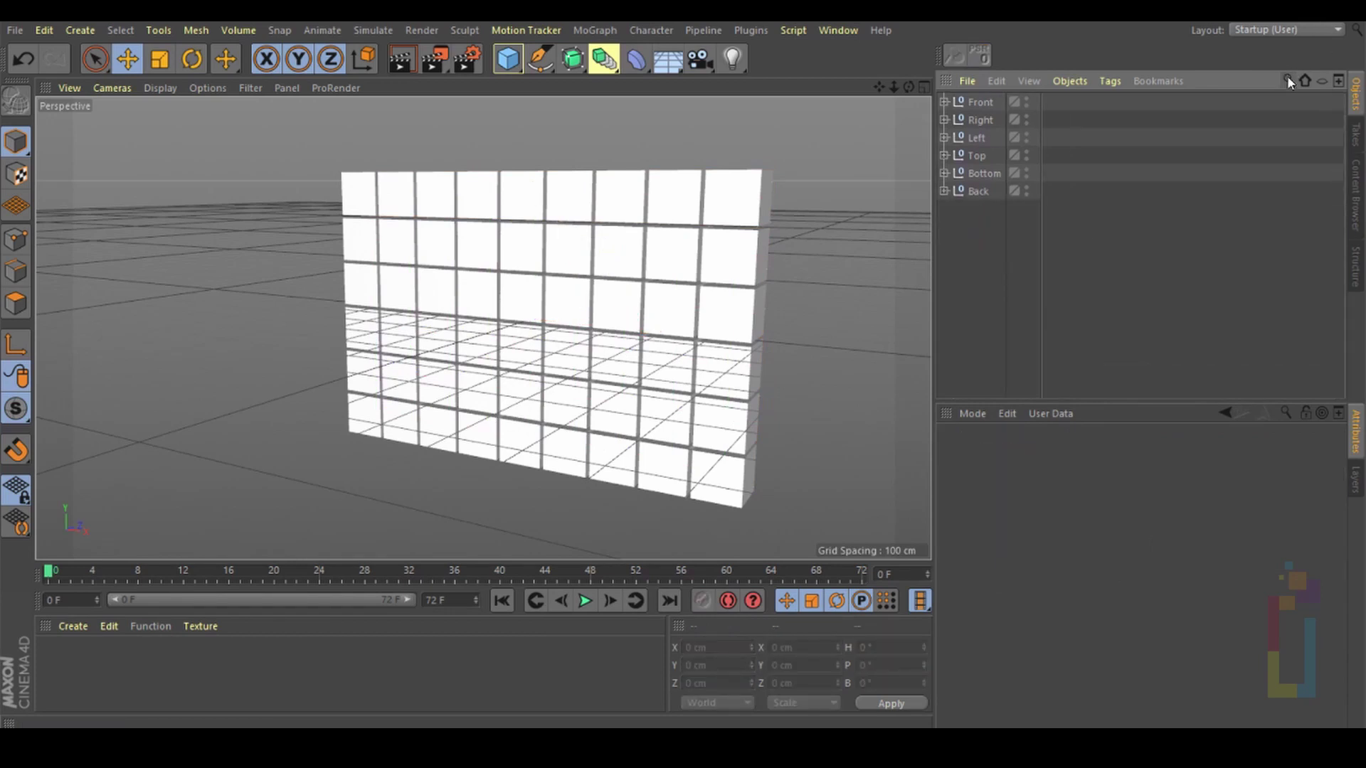
# Step: Merge the Front and Right groups, each into a single polygon object, with Connect Objects + Delete
pyautogui.click(977, 102)
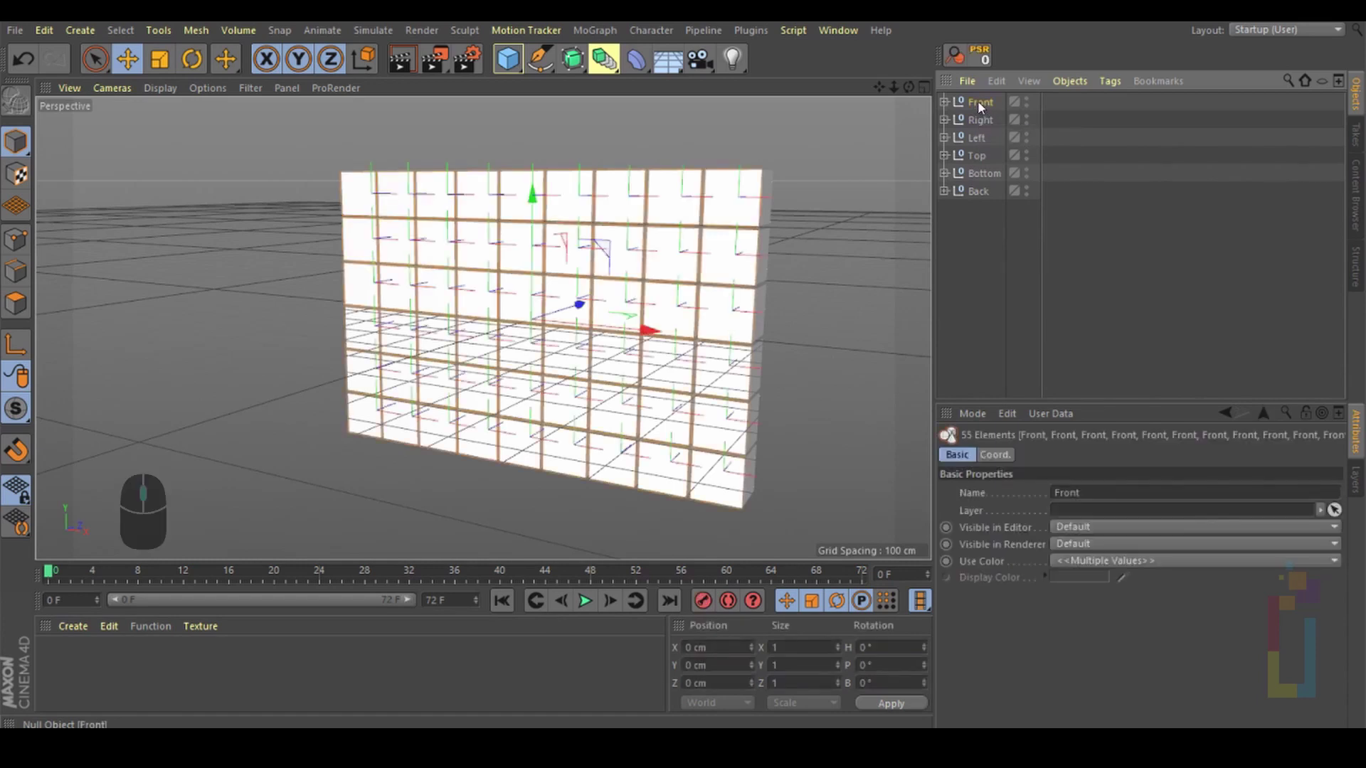
pyautogui.rightClick(978, 107)
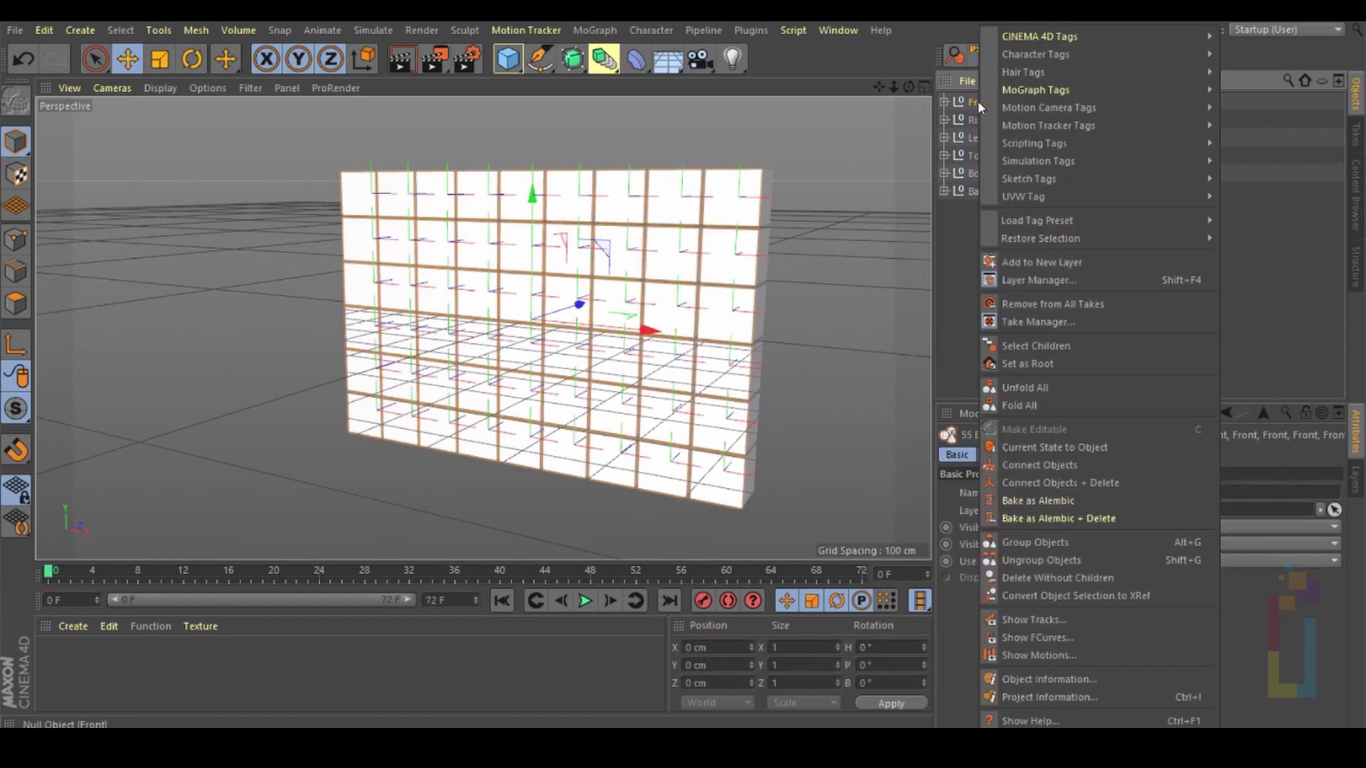
pyautogui.click(1084, 484)
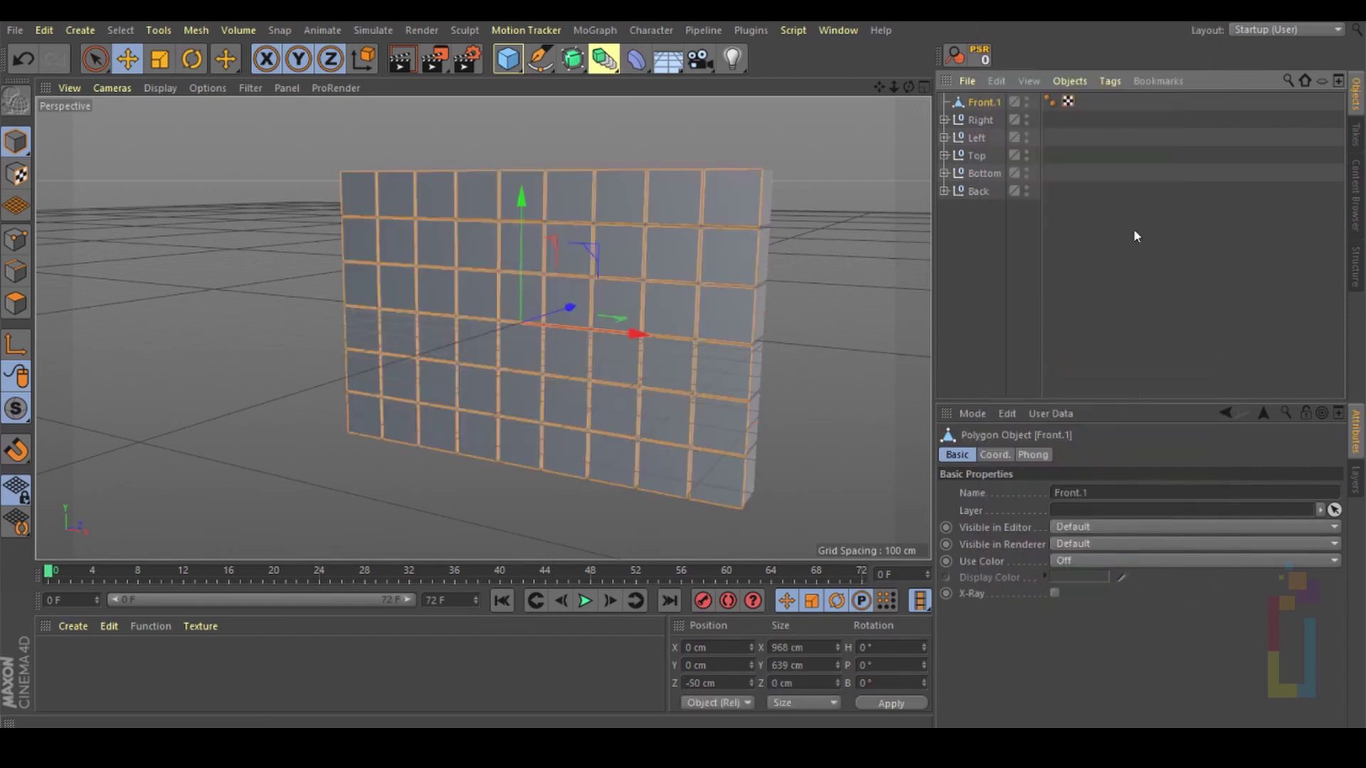
pyautogui.middleClick(978, 121)
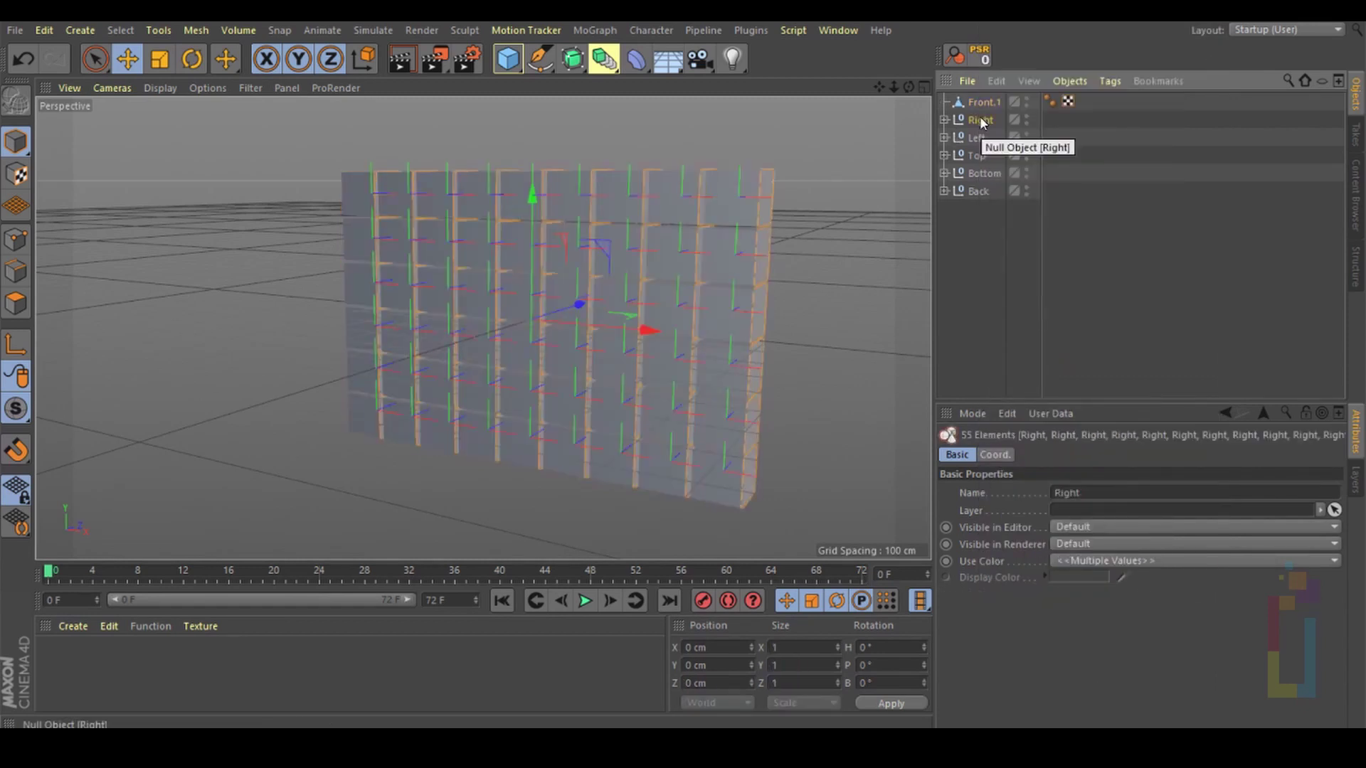
pyautogui.rightClick(979, 120)
pyautogui.click(1083, 482)
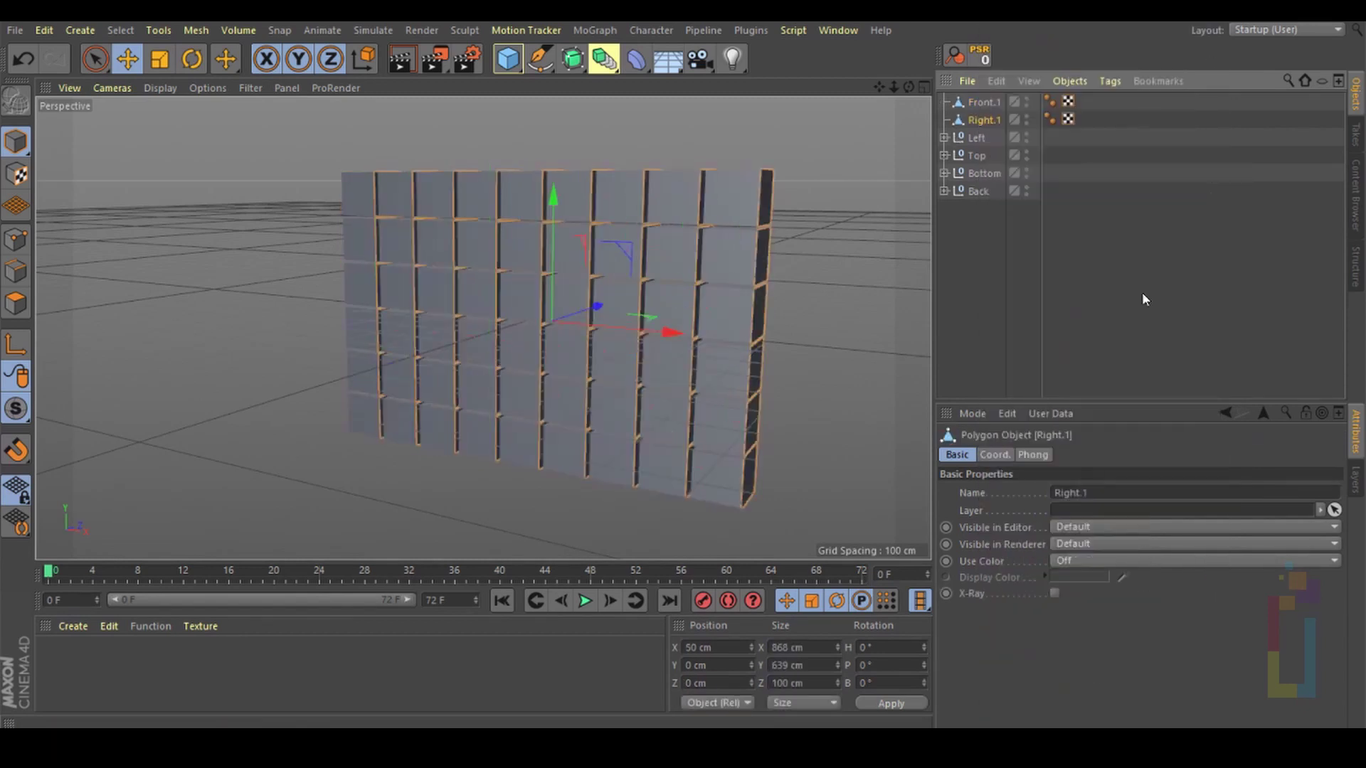
# Step: Merge the Left and Top groups, each into a single polygon object, with Connect Objects + Delete
pyautogui.middleClick(980, 135)
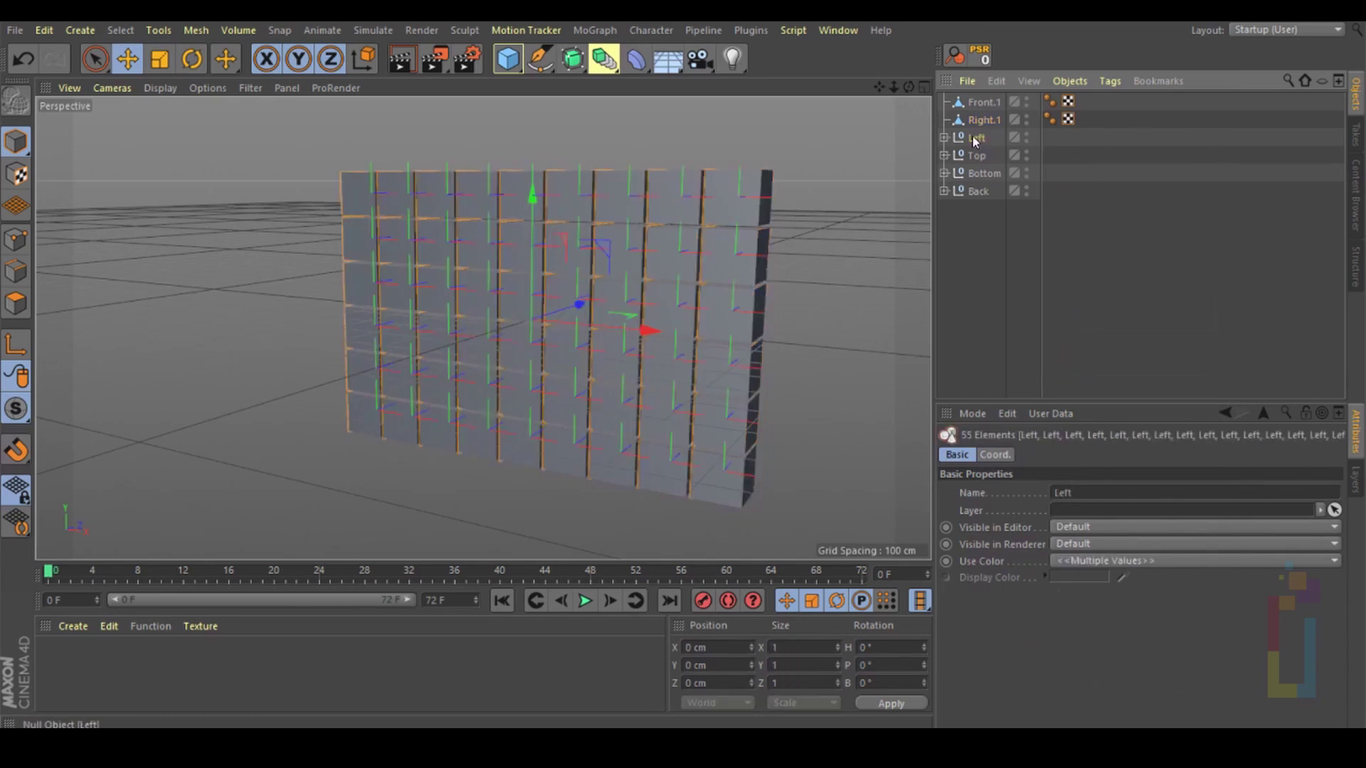
pyautogui.rightClick(980, 136)
pyautogui.click(1065, 482)
pyautogui.middleClick(977, 152)
pyautogui.rightClick(977, 151)
pyautogui.click(1067, 483)
# Step: Merge the Bottom and Back groups, each into a single polygon object, with Connect Objects + Delete
pyautogui.middleClick(984, 173)
pyautogui.rightClick(984, 172)
pyautogui.click(1067, 482)
pyautogui.middleClick(976, 191)
pyautogui.rightClick(976, 190)
pyautogui.click(1067, 482)
# Step: Delete the UVW tags of the Right.1, Left.1, Top.1, Bottom.1 and Back.1 objects, keeping the one on Front.1
pyautogui.moveTo(908, 87); pyautogui.dragTo(921, 125)
pyautogui.click(985, 102)
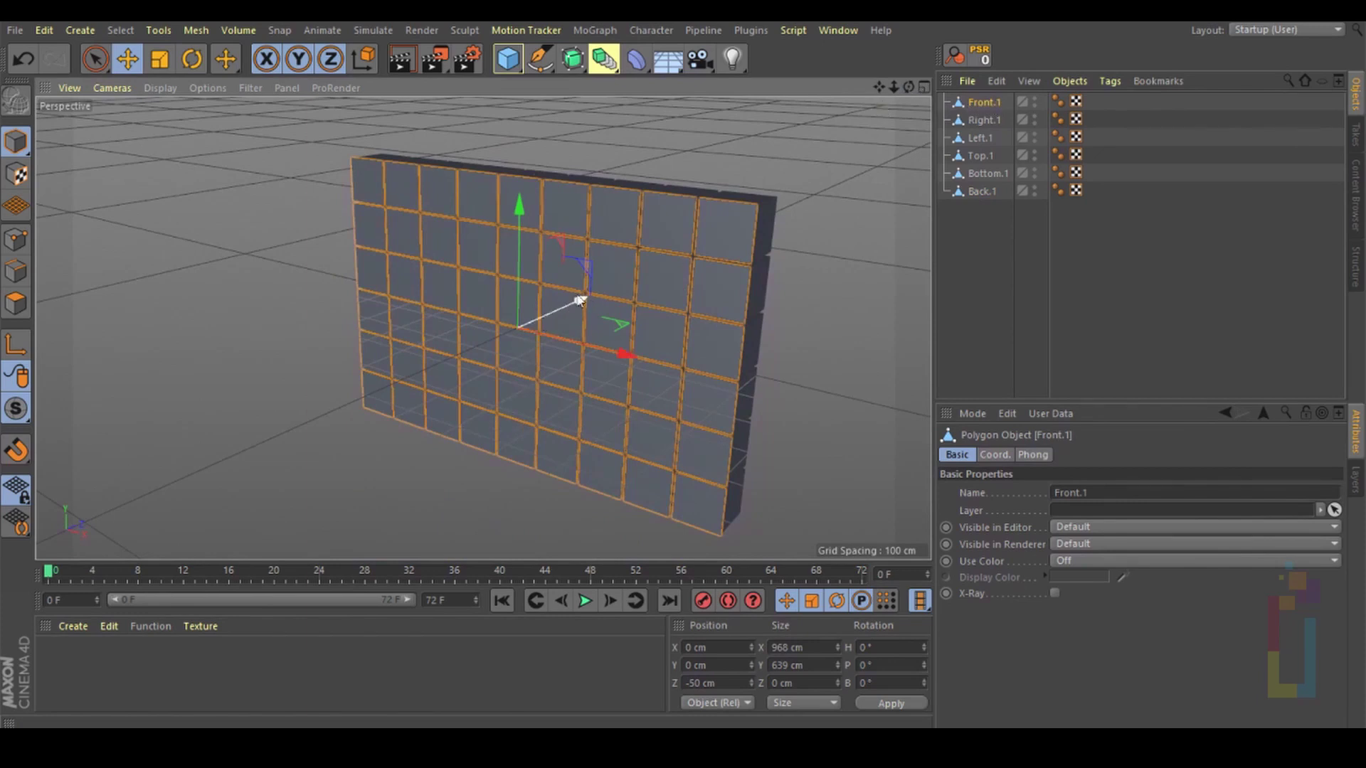
pyautogui.keyDown('alt'); pyautogui.moveTo(579, 300); pyautogui.dragTo(609, 325); pyautogui.keyUp('alt')
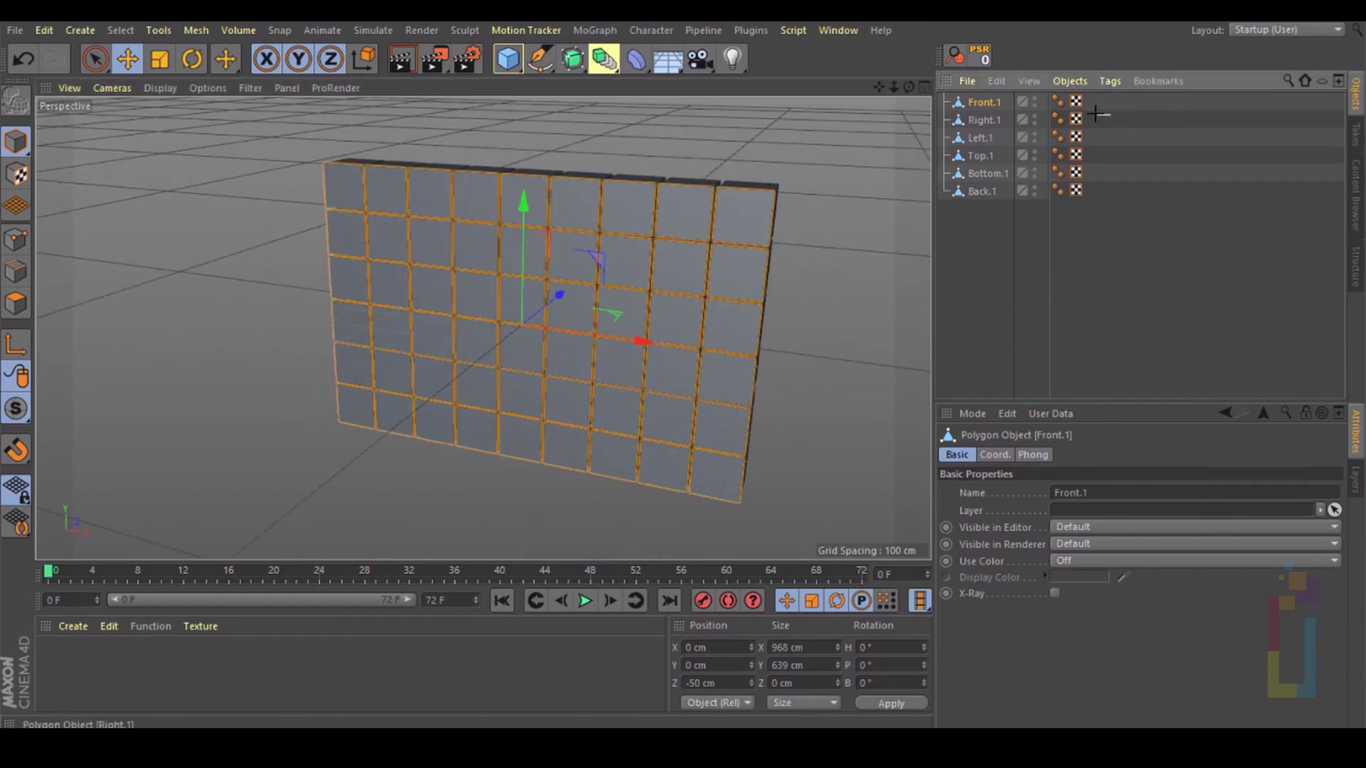
pyautogui.moveTo(1109, 114); pyautogui.dragTo(1073, 190)
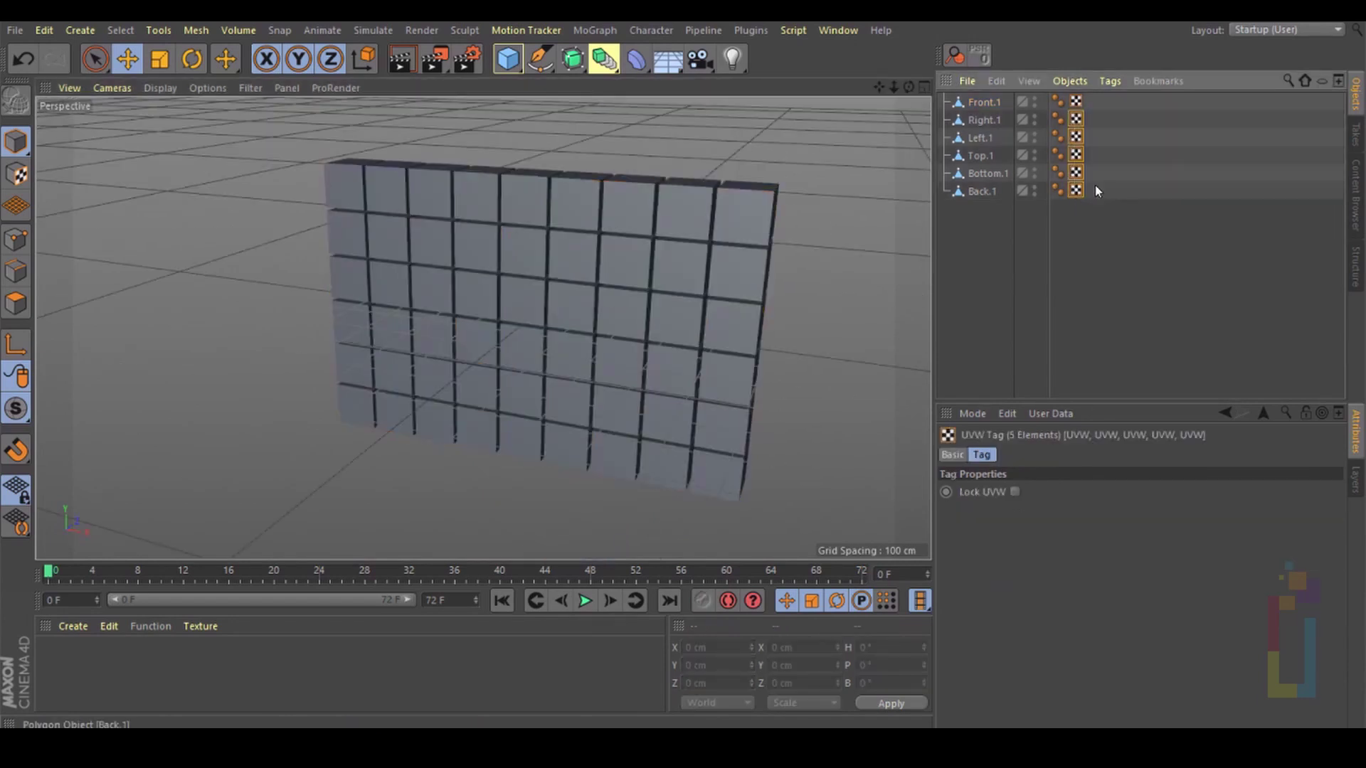
pyautogui.press('Delete')
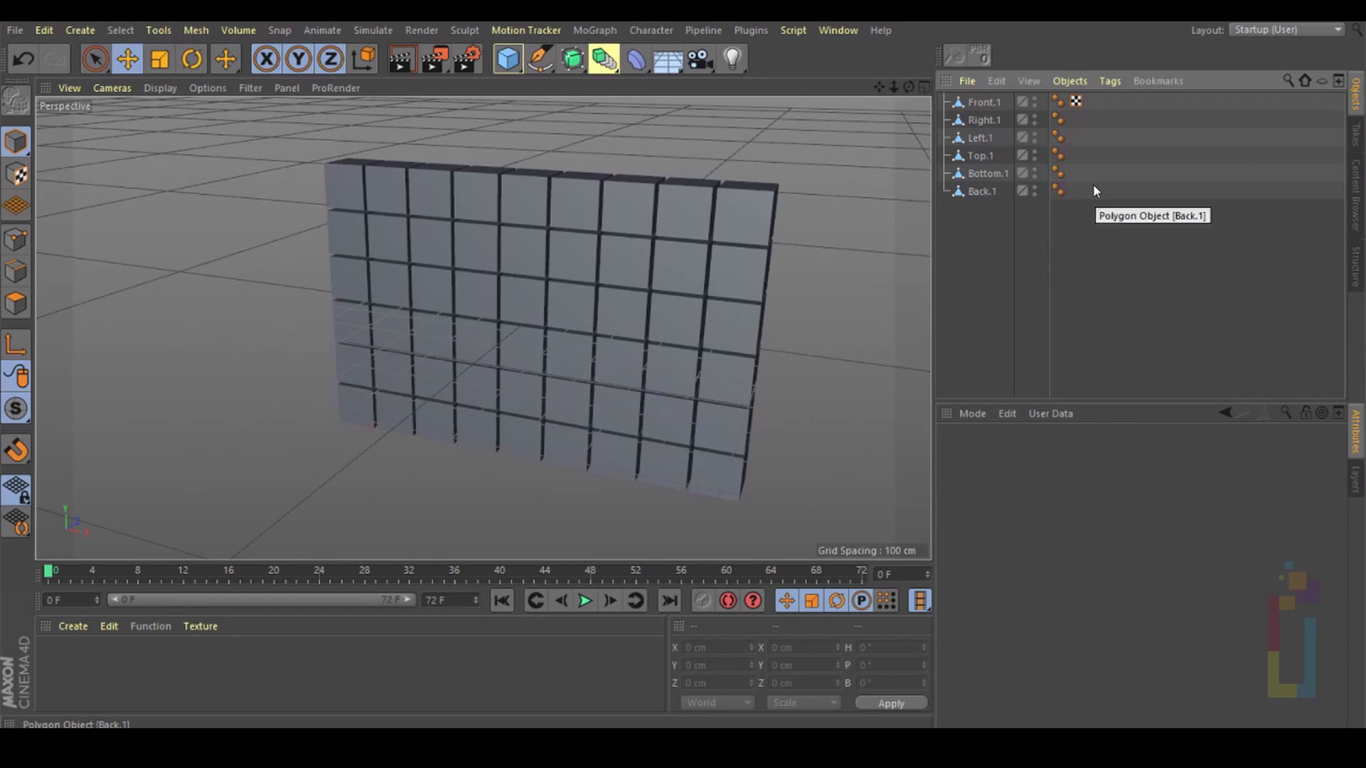
# Step: Switch to the BP - UV Edit layout and select all UV polygons of the Front.1 object
pyautogui.click(984, 104)
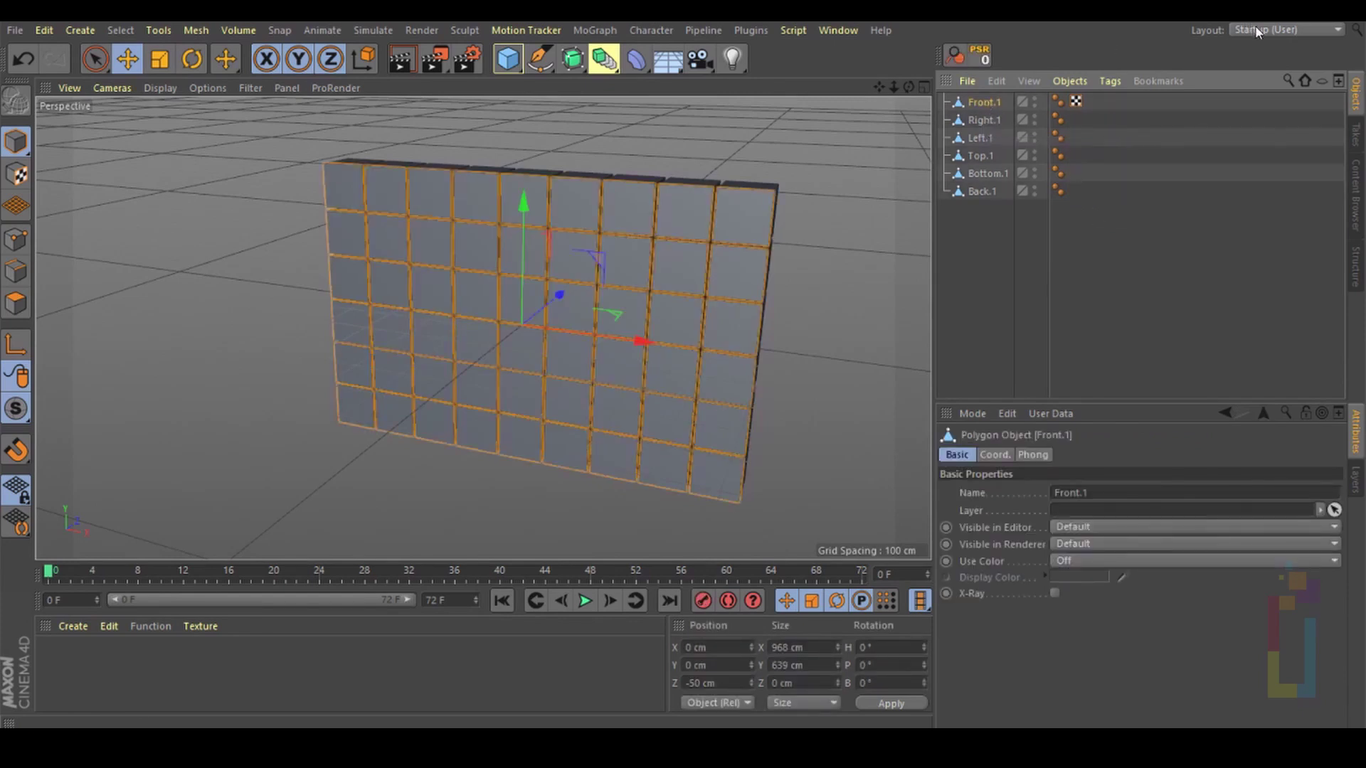
pyautogui.click(1273, 30)
pyautogui.click(1266, 100)
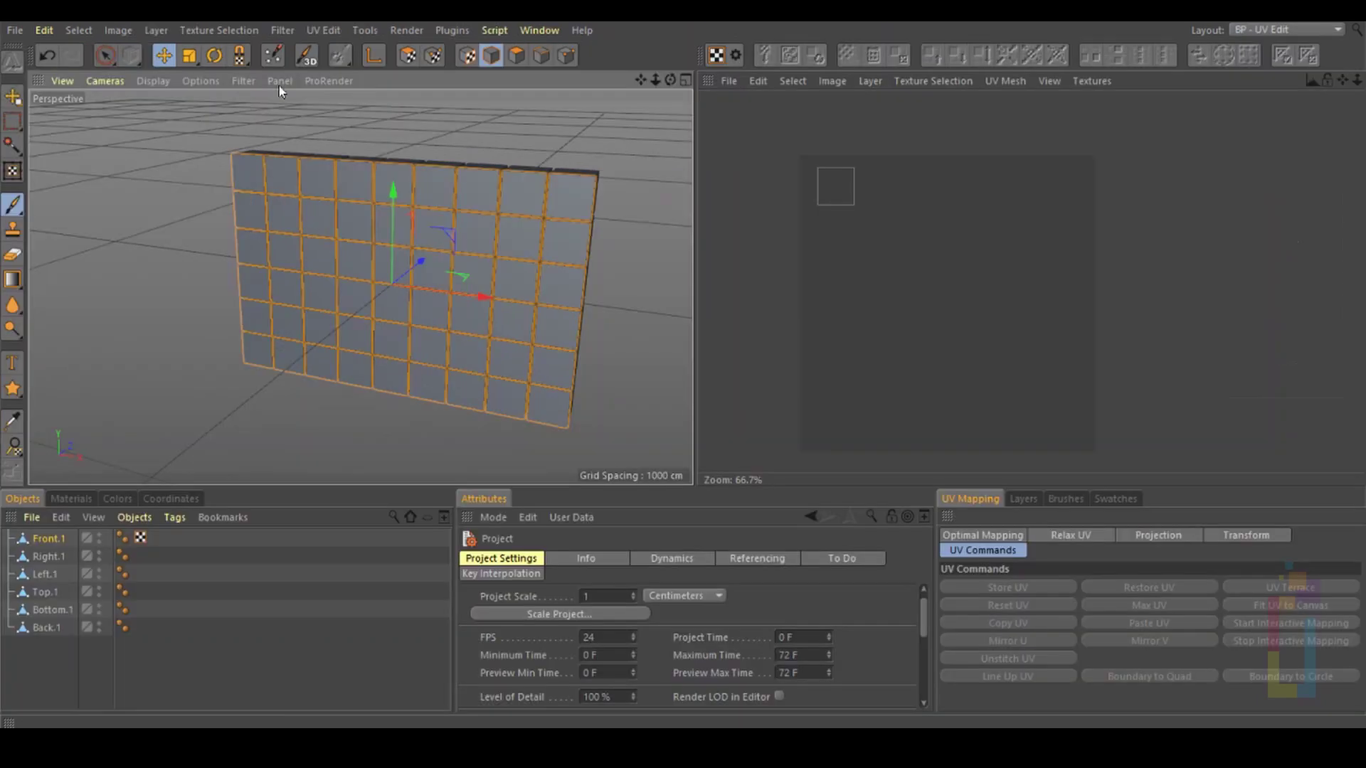
pyautogui.click(409, 55)
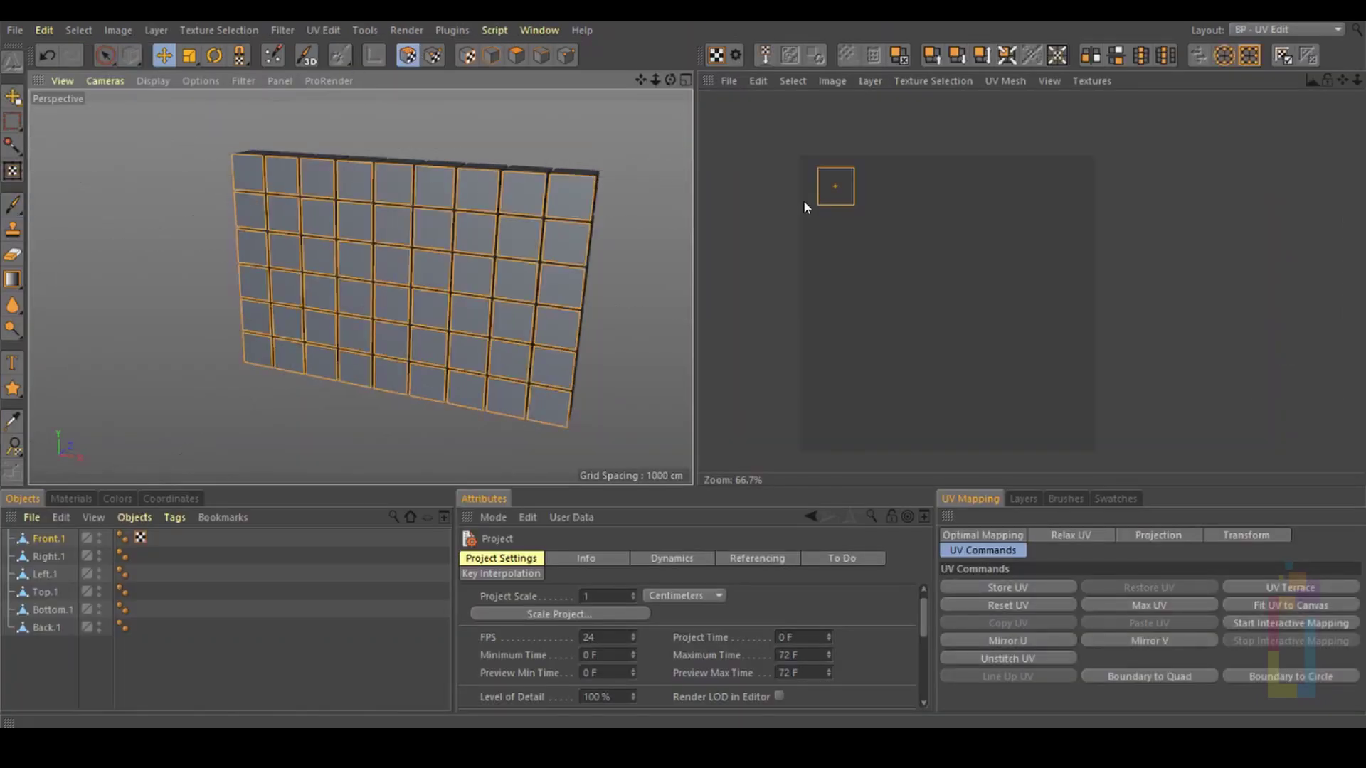
pyautogui.hotkey('ctrl', 'a')
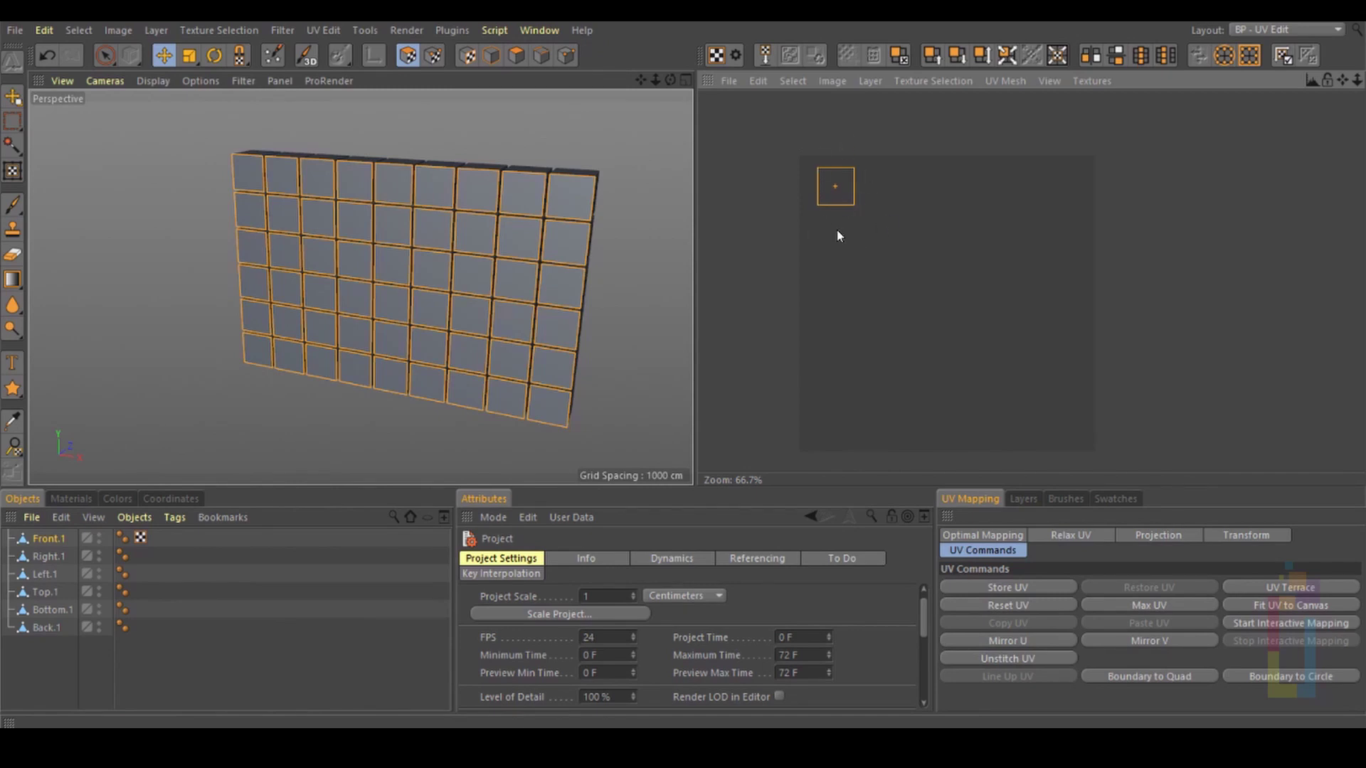
pyautogui.click(687, 79)
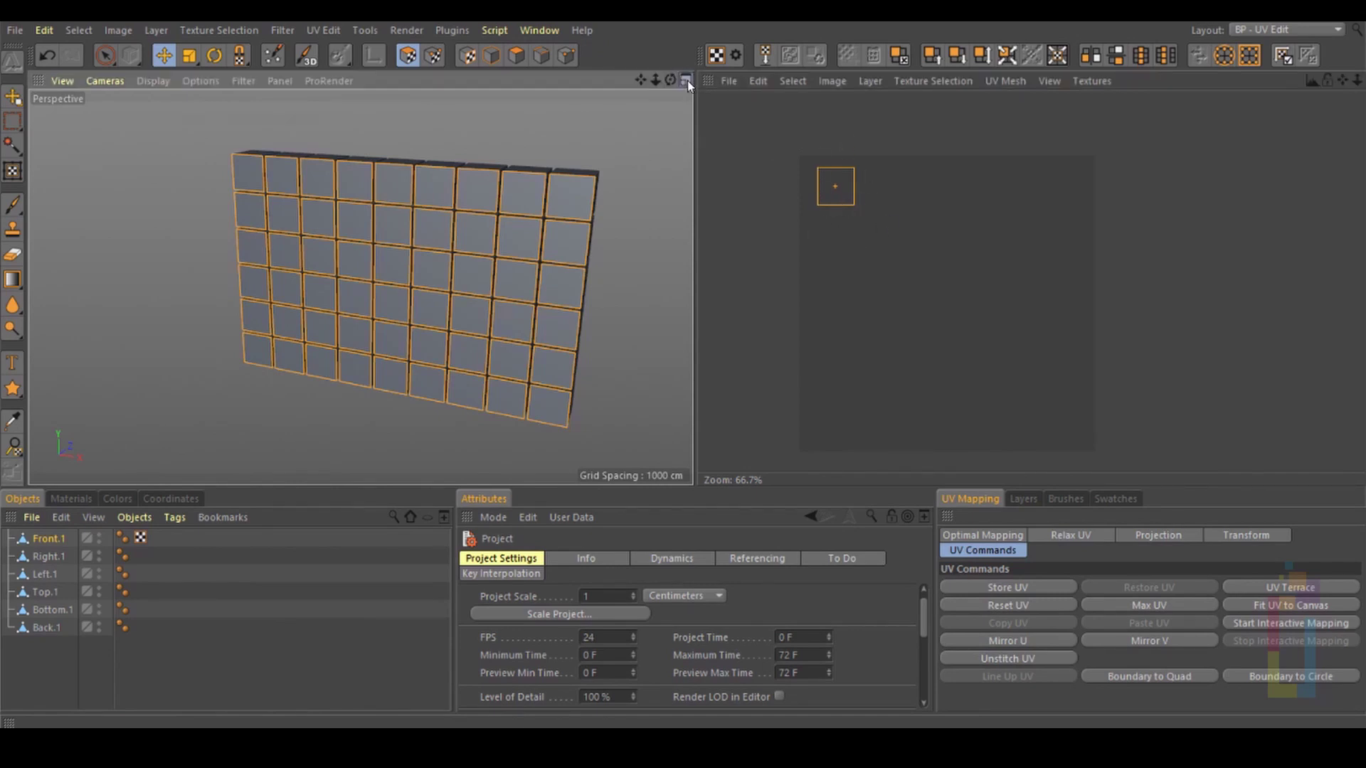
# Step: Apply a Frontal projection to the selected Front.1 UV polygons from the maximized Front view
pyautogui.click(686, 288)
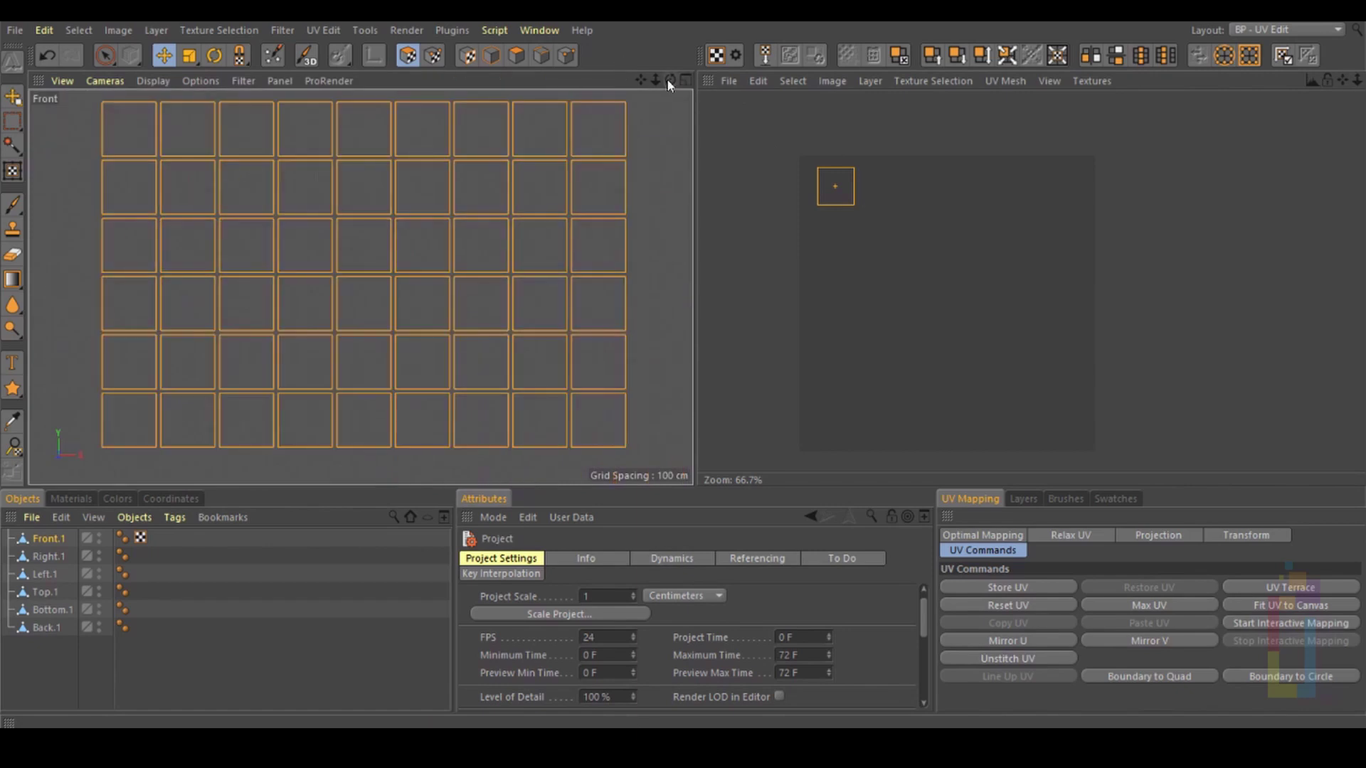
pyautogui.moveTo(642, 81); pyautogui.dragTo(417, 157)
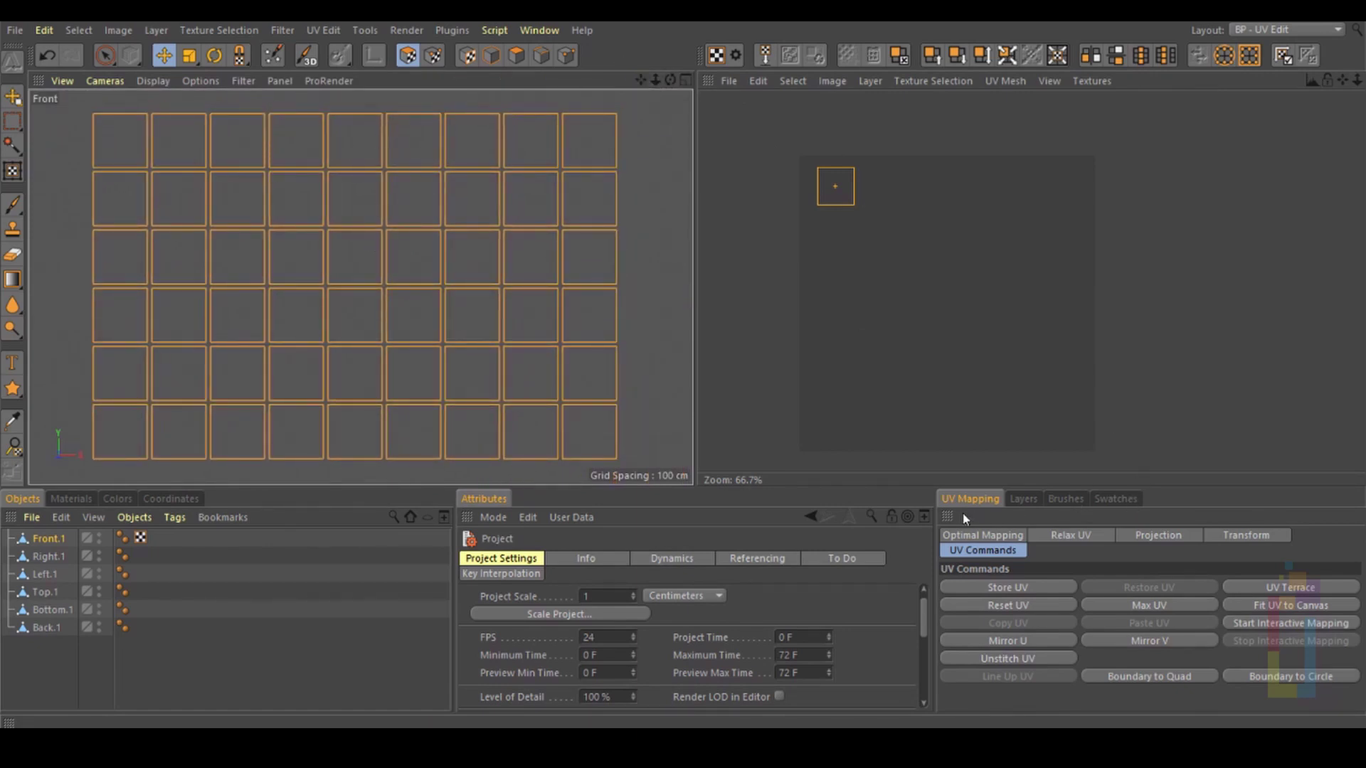
pyautogui.click(1158, 535)
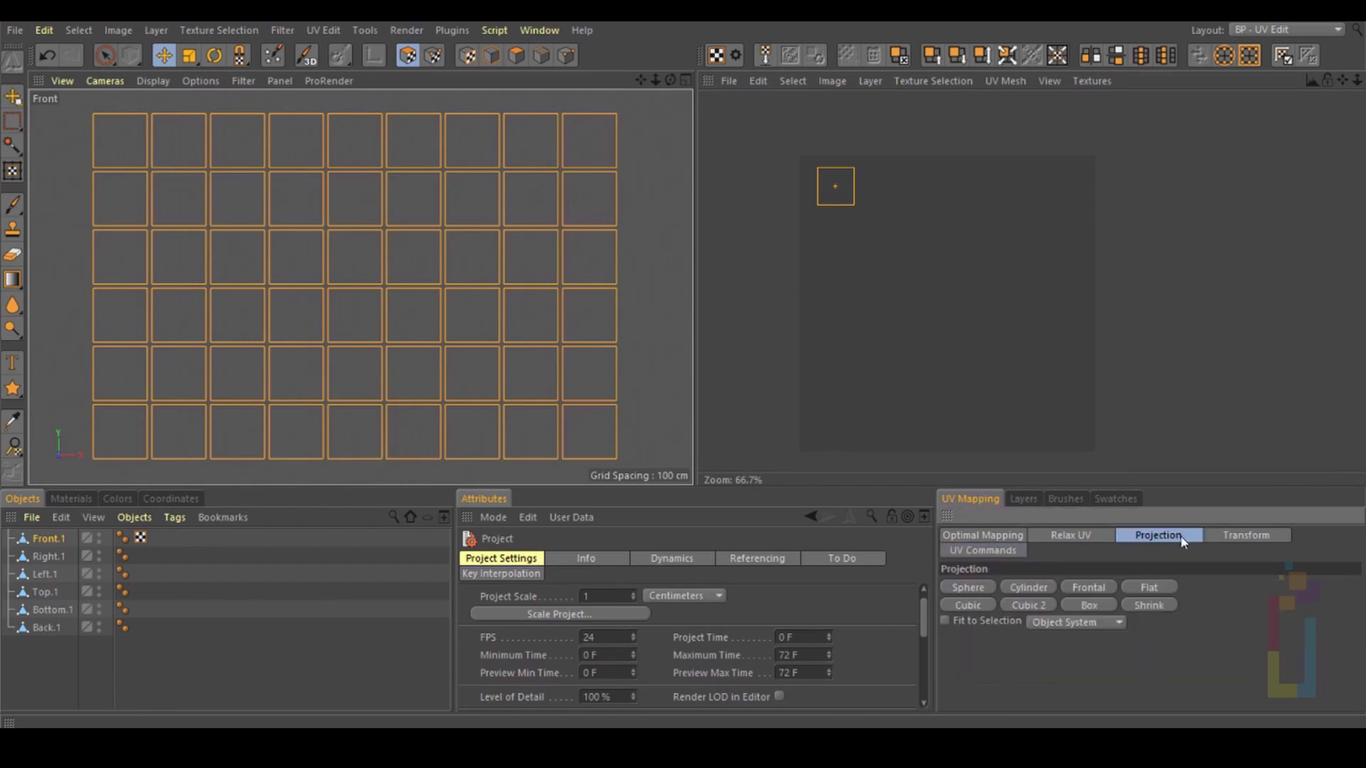
pyautogui.click(1094, 590)
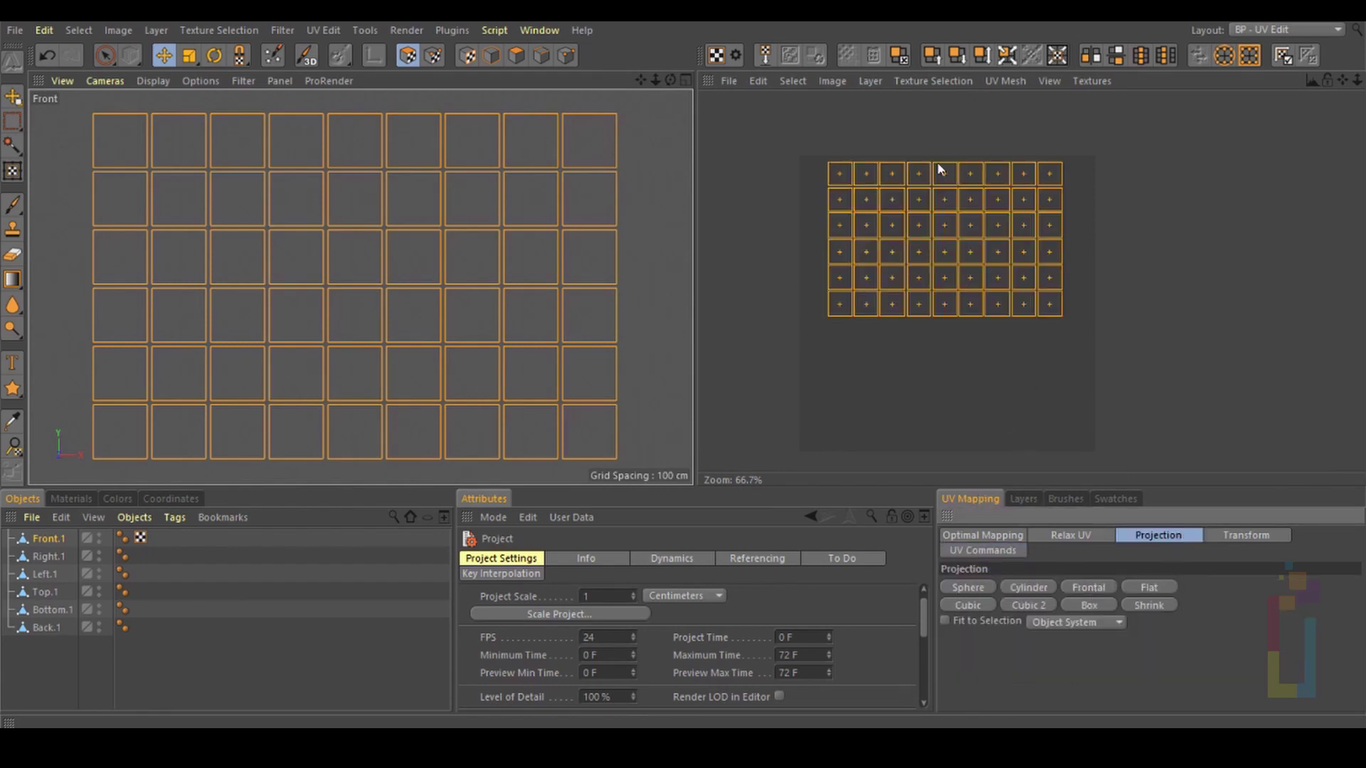
# Step: Move the Front.1 UV grid outside the canvas to its upper left, and return to the full Perspective view
pyautogui.click(169, 56)
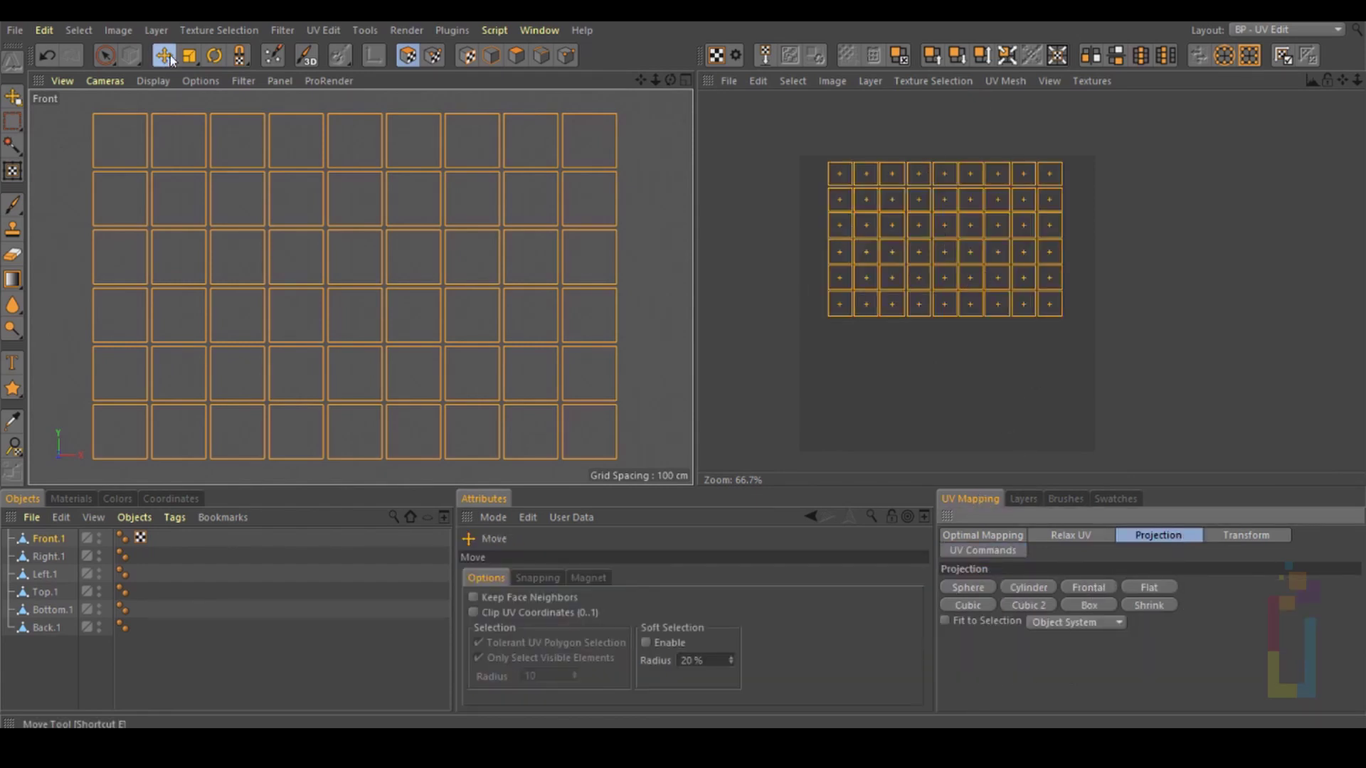
pyautogui.moveTo(776, 117); pyautogui.dragTo(499, 38)
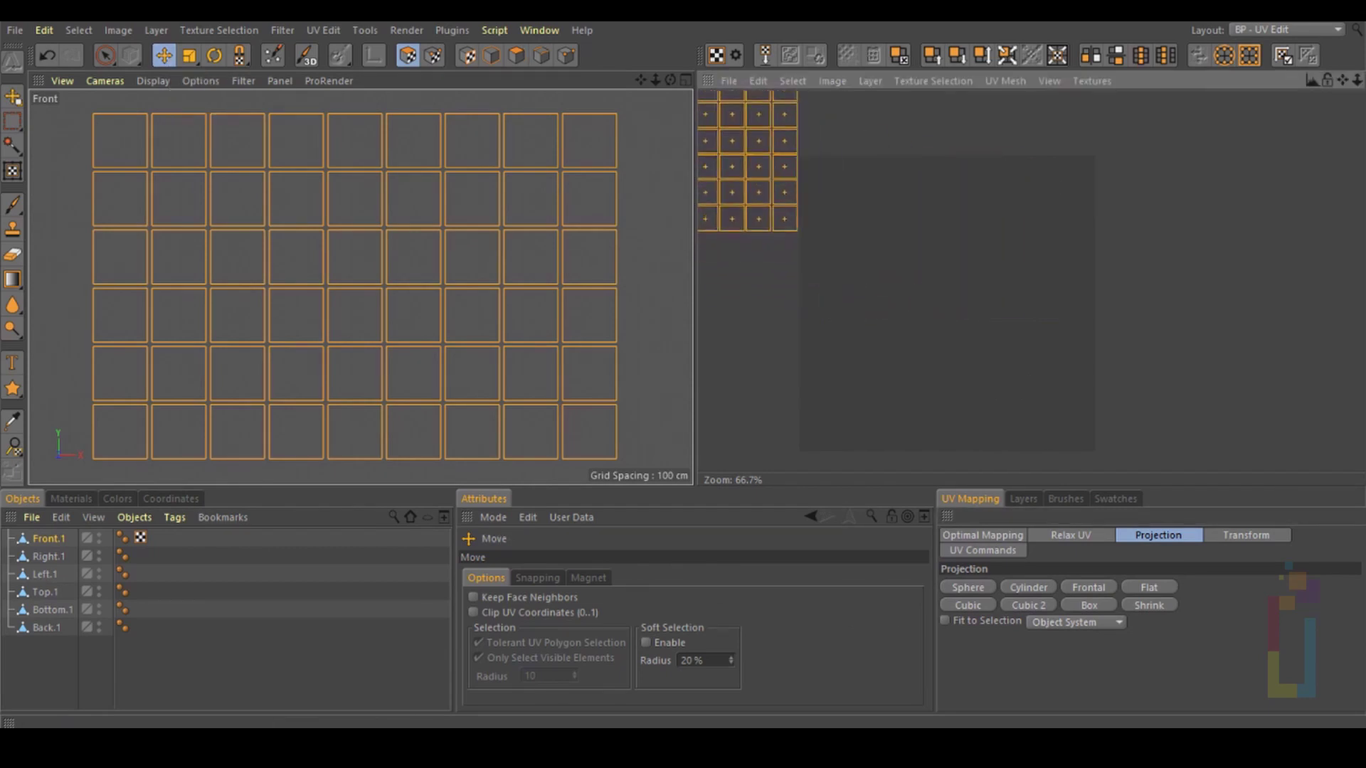
pyautogui.scroll(-2, 916, 277)
pyautogui.scroll(1, 707, 259)
pyautogui.middleClick(669, 253)
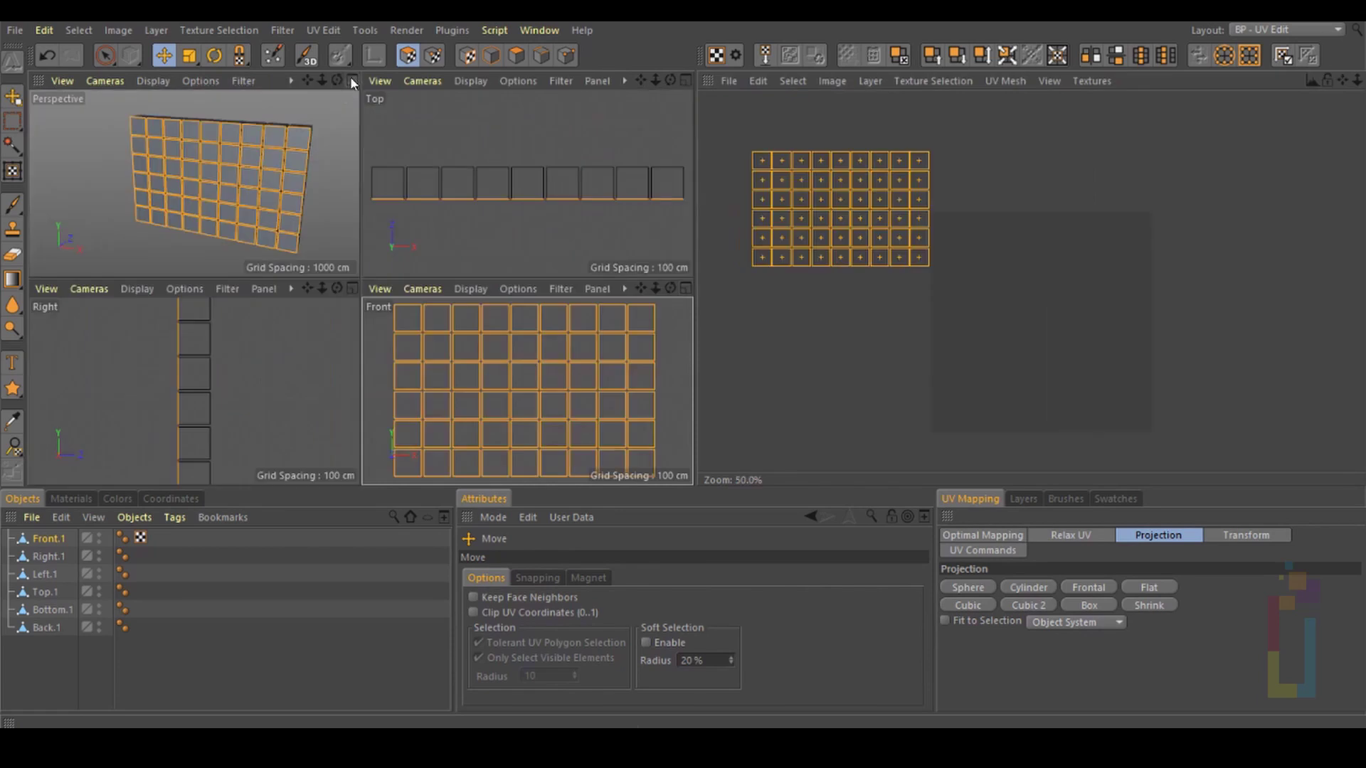
pyautogui.click(352, 80)
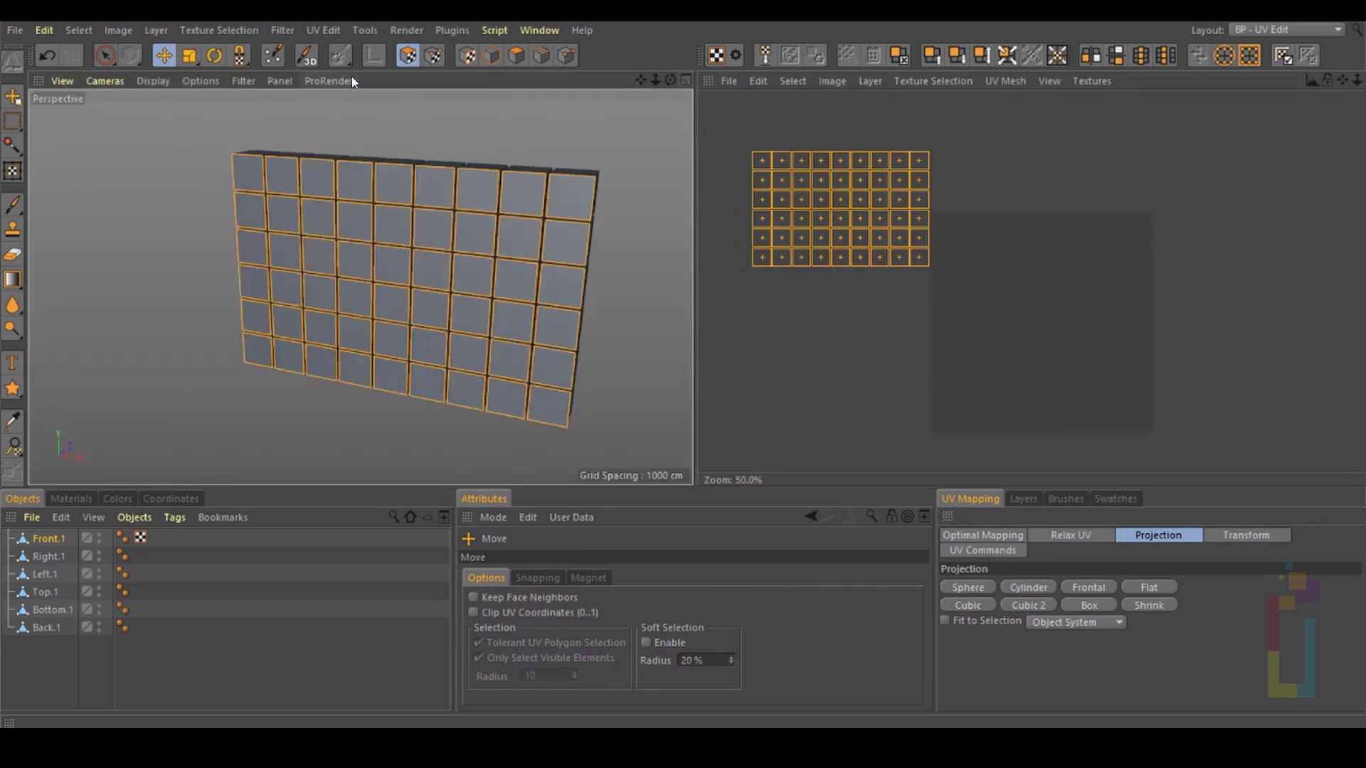
# Step: Copy the UVW tag of Front.1 to the Right.1, Left.1, Top.1, Bottom.1 and Back.1 objects
pyautogui.click(142, 538)
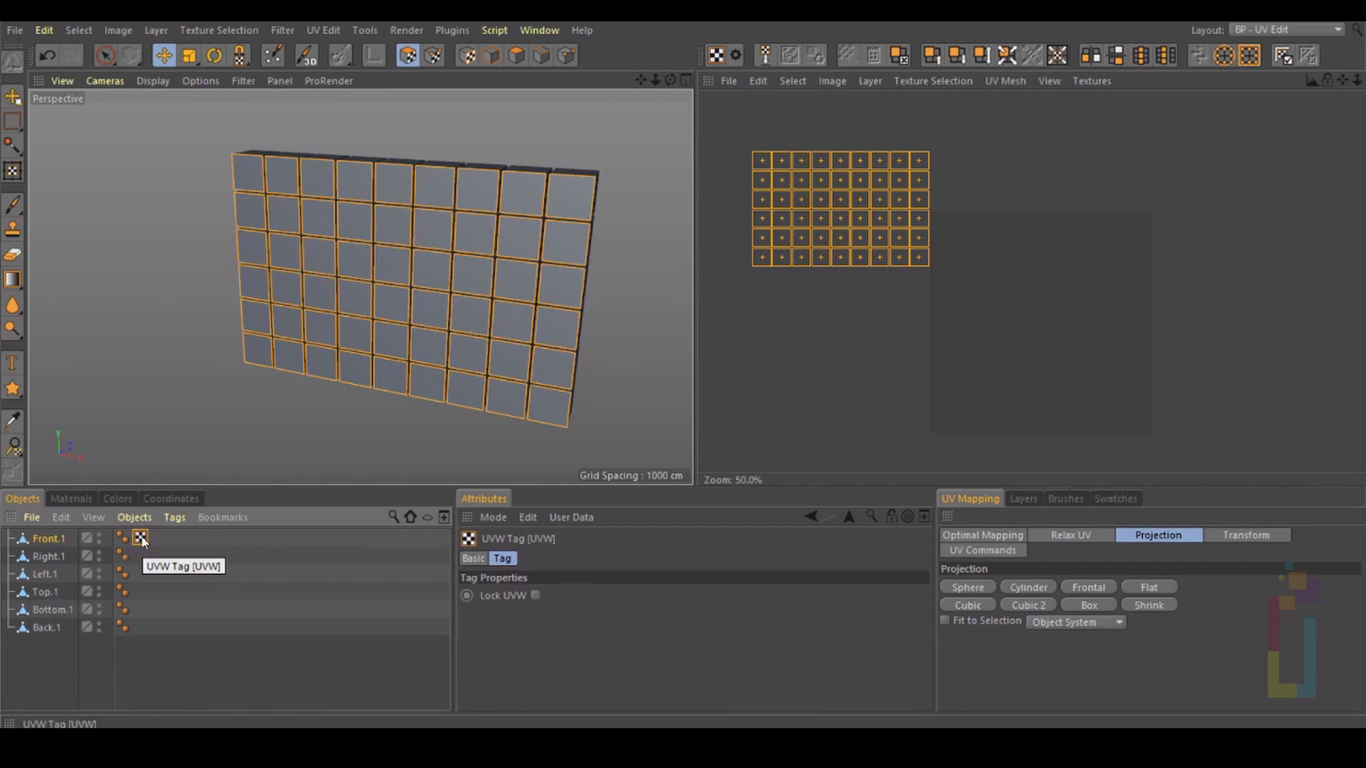
pyautogui.keyDown('ctrl'); pyautogui.moveTo(140, 556); pyautogui.dragTo(141, 591); pyautogui.keyUp('ctrl')
pyautogui.keyDown('ctrl'); pyautogui.moveTo(140, 592); pyautogui.dragTo(141, 627); pyautogui.keyUp('ctrl')
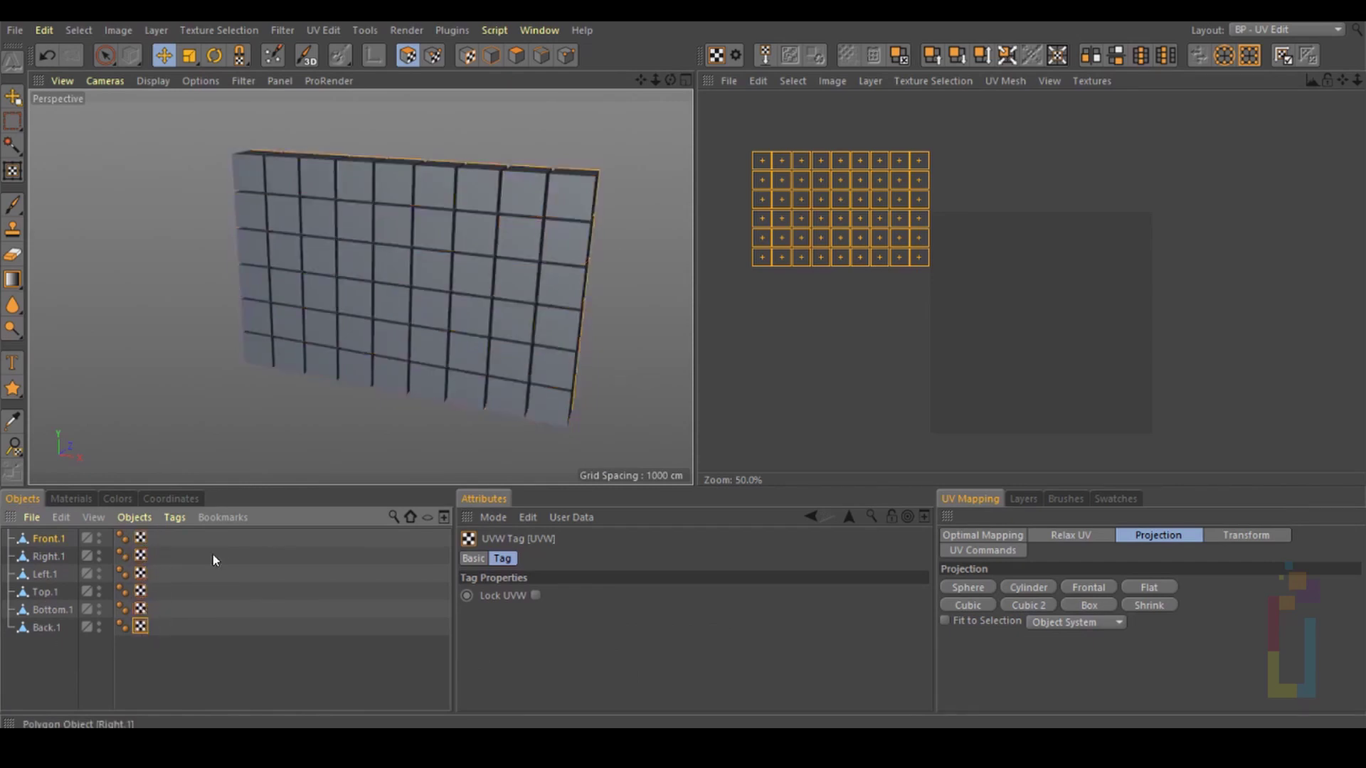
pyautogui.click(49, 556)
pyautogui.click(49, 574)
pyautogui.click(46, 592)
pyautogui.click(51, 610)
pyautogui.click(48, 627)
# Step: Move the Right.1 and Left.1 UV grids down so they stack below the Front.1 grid to the left of the canvas
pyautogui.click(48, 556)
pyautogui.click(140, 555)
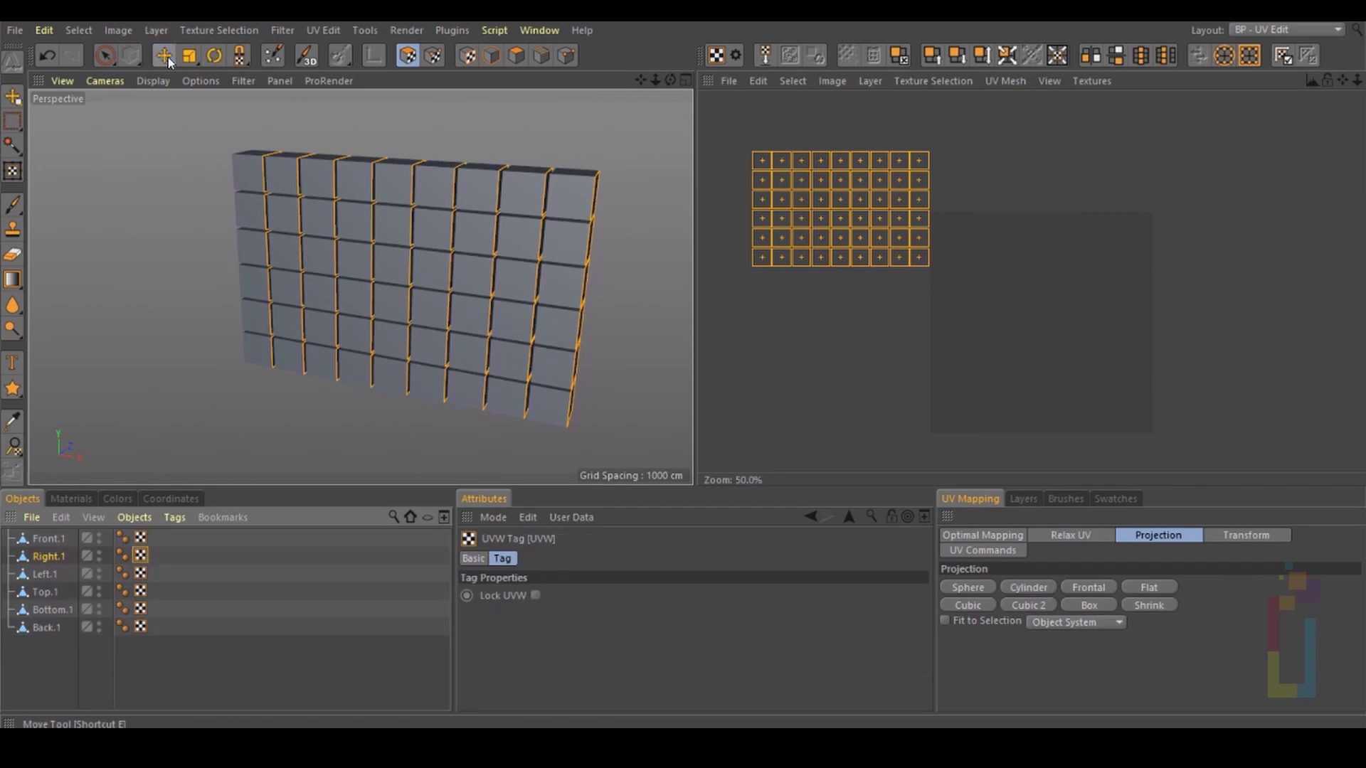
pyautogui.click(163, 55)
pyautogui.moveTo(827, 205); pyautogui.dragTo(827, 344)
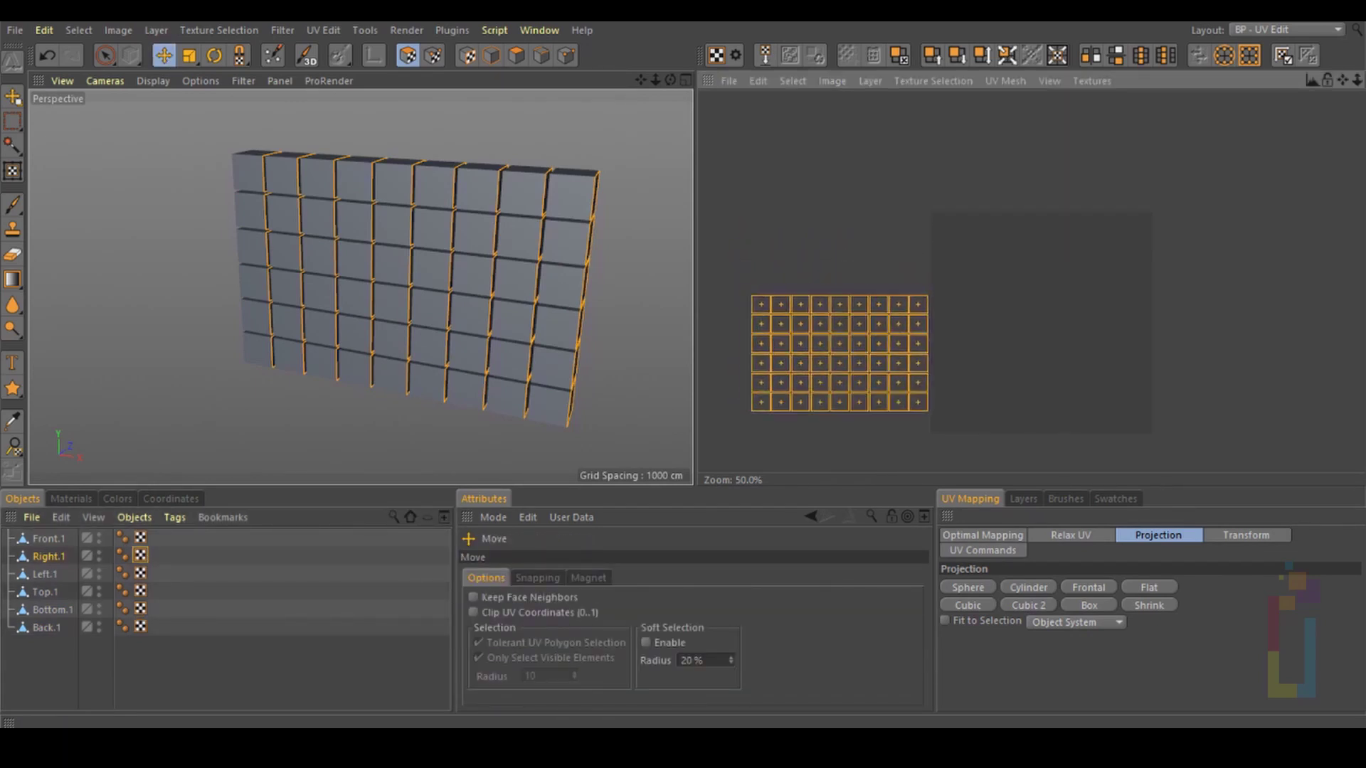
pyautogui.click(44, 574)
pyautogui.moveTo(1341, 81); pyautogui.dragTo(1352, 25)
pyautogui.moveTo(850, 153); pyautogui.dragTo(848, 434)
# Step: Move the Top.1, Bottom.1 and Back.1 UV grids into a separate vertical stack on the right side of the canvas
pyautogui.click(45, 592)
pyautogui.moveTo(847, 132); pyautogui.dragTo(1211, 117)
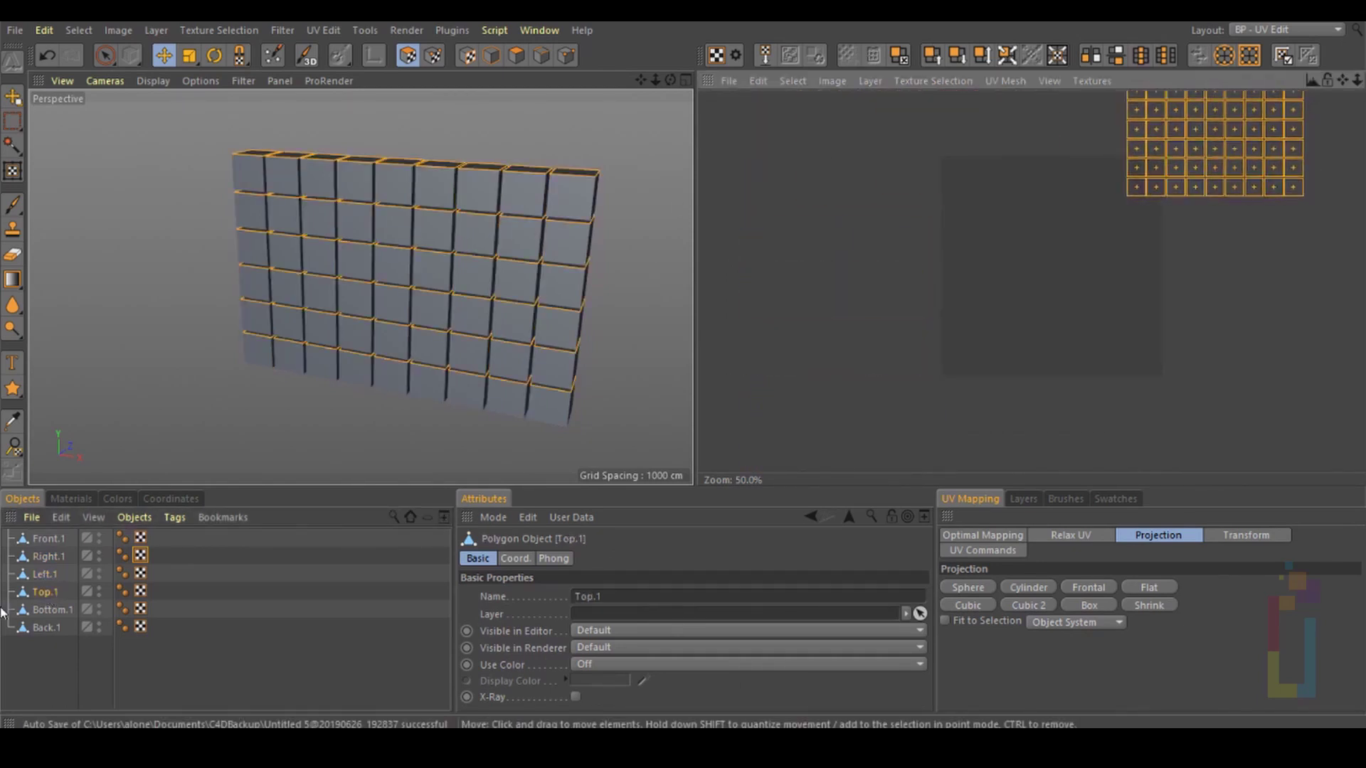
pyautogui.click(54, 621)
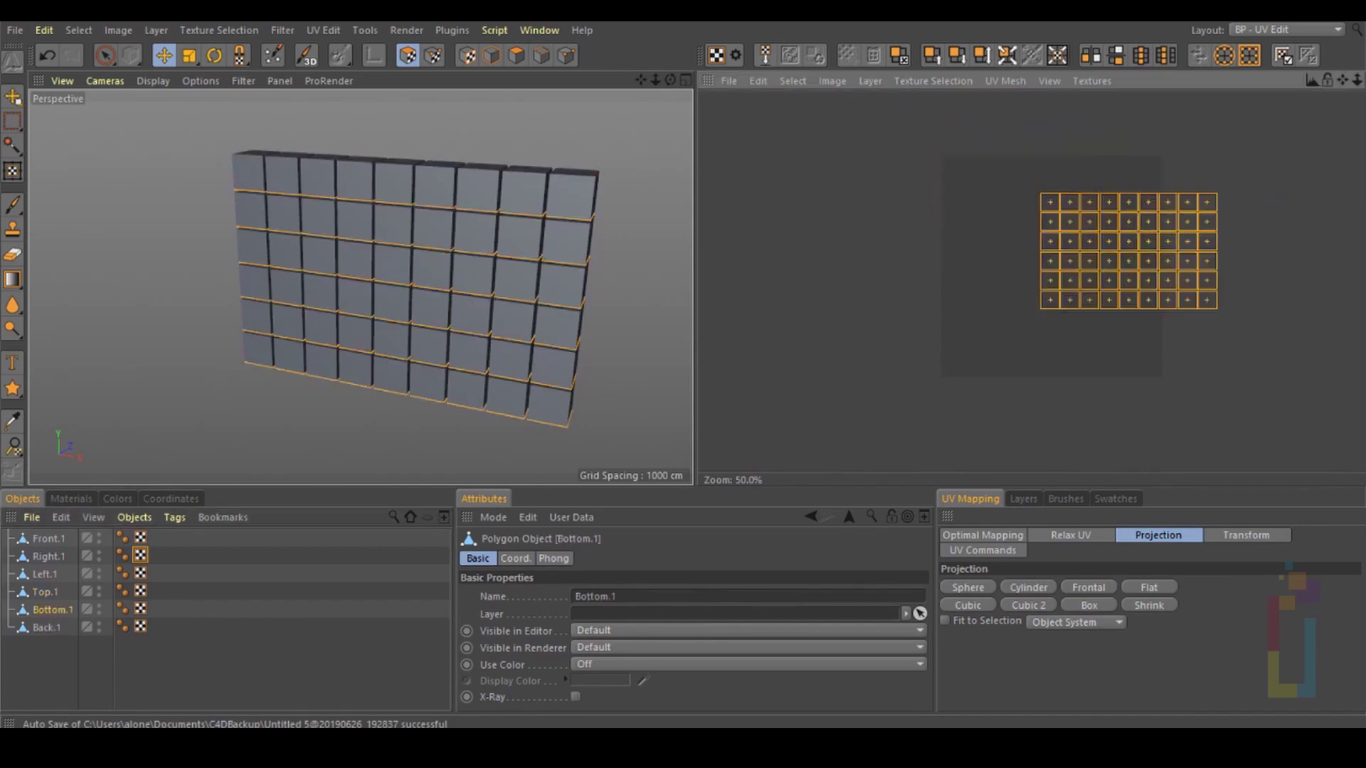
pyautogui.moveTo(796, 125); pyautogui.dragTo(1177, 433)
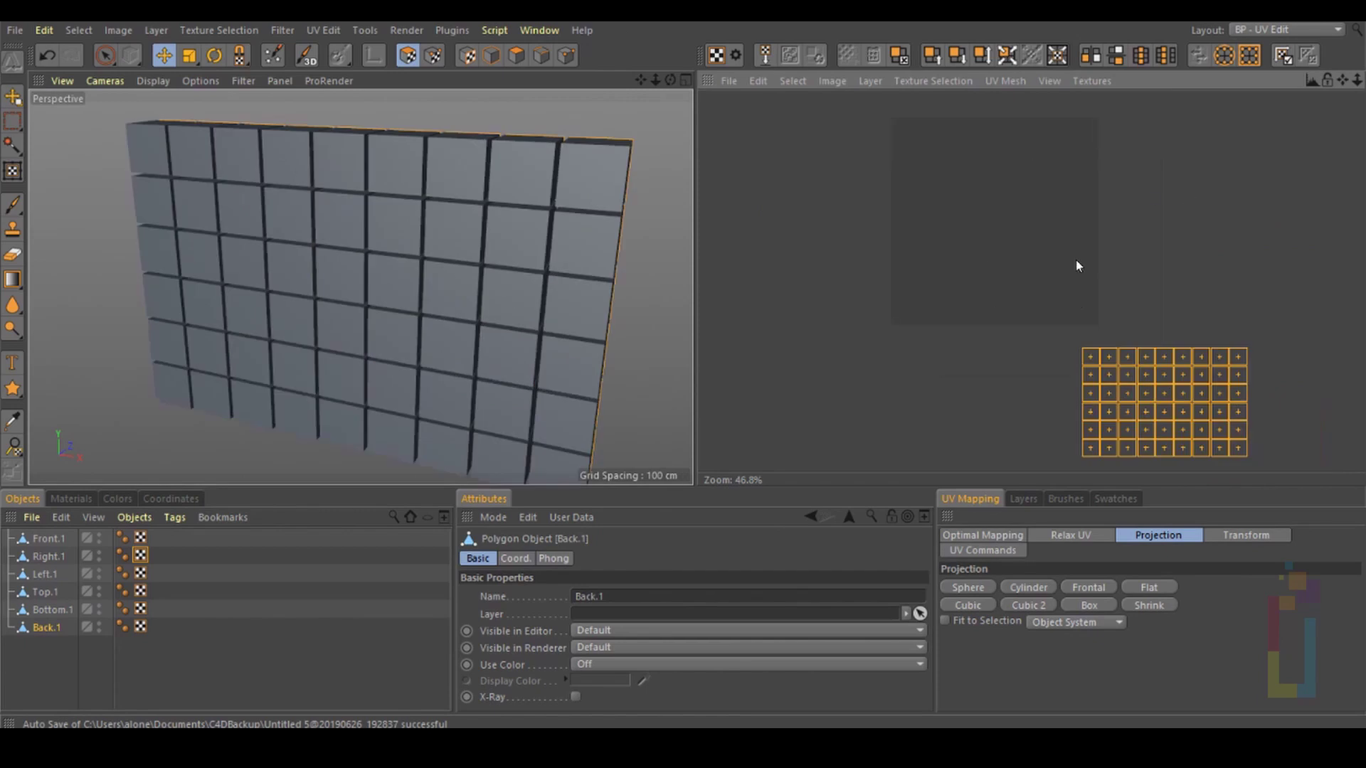
# Step: Merge all six side objects into a single polygon object with Connect Objects + Delete
pyautogui.moveTo(74, 673); pyautogui.dragTo(41, 544)
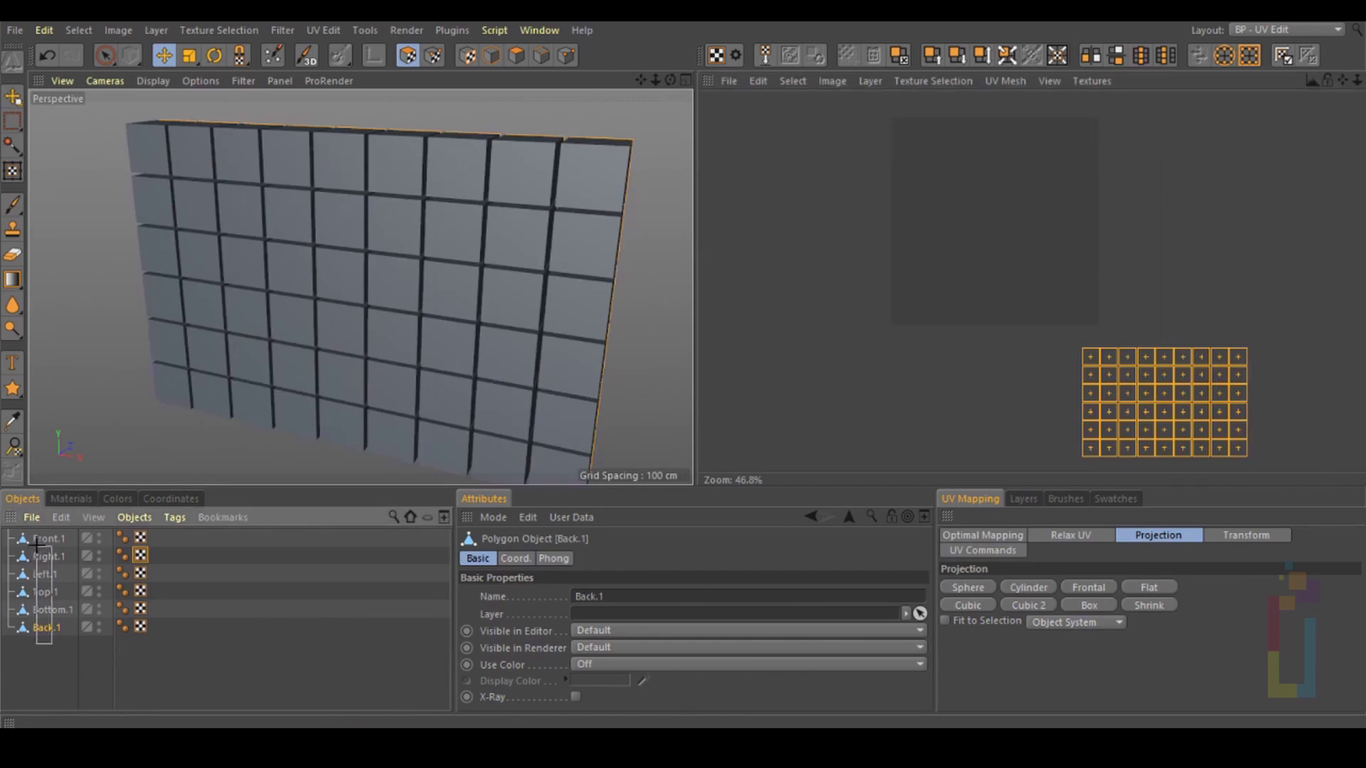
pyautogui.rightClick(41, 544)
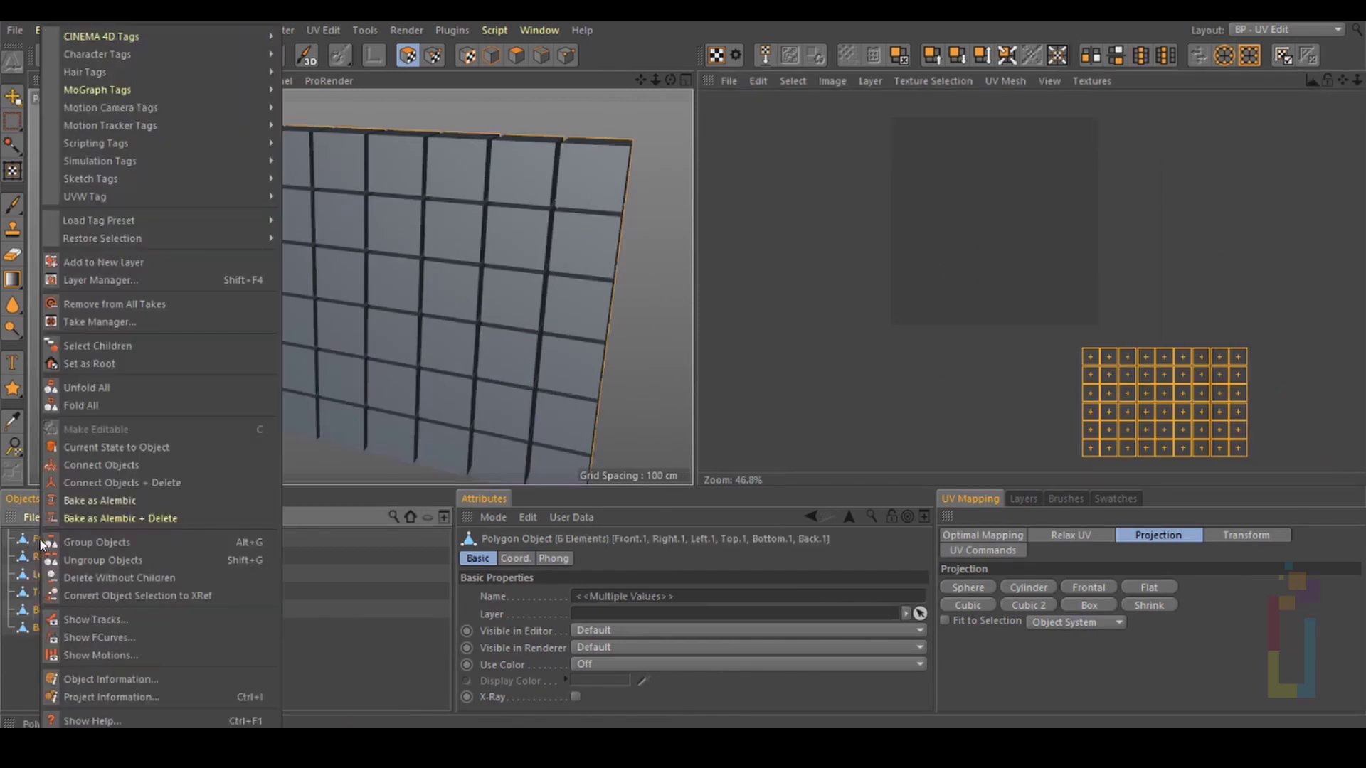
pyautogui.click(137, 483)
pyautogui.moveTo(1340, 83); pyautogui.dragTo(1316, 134)
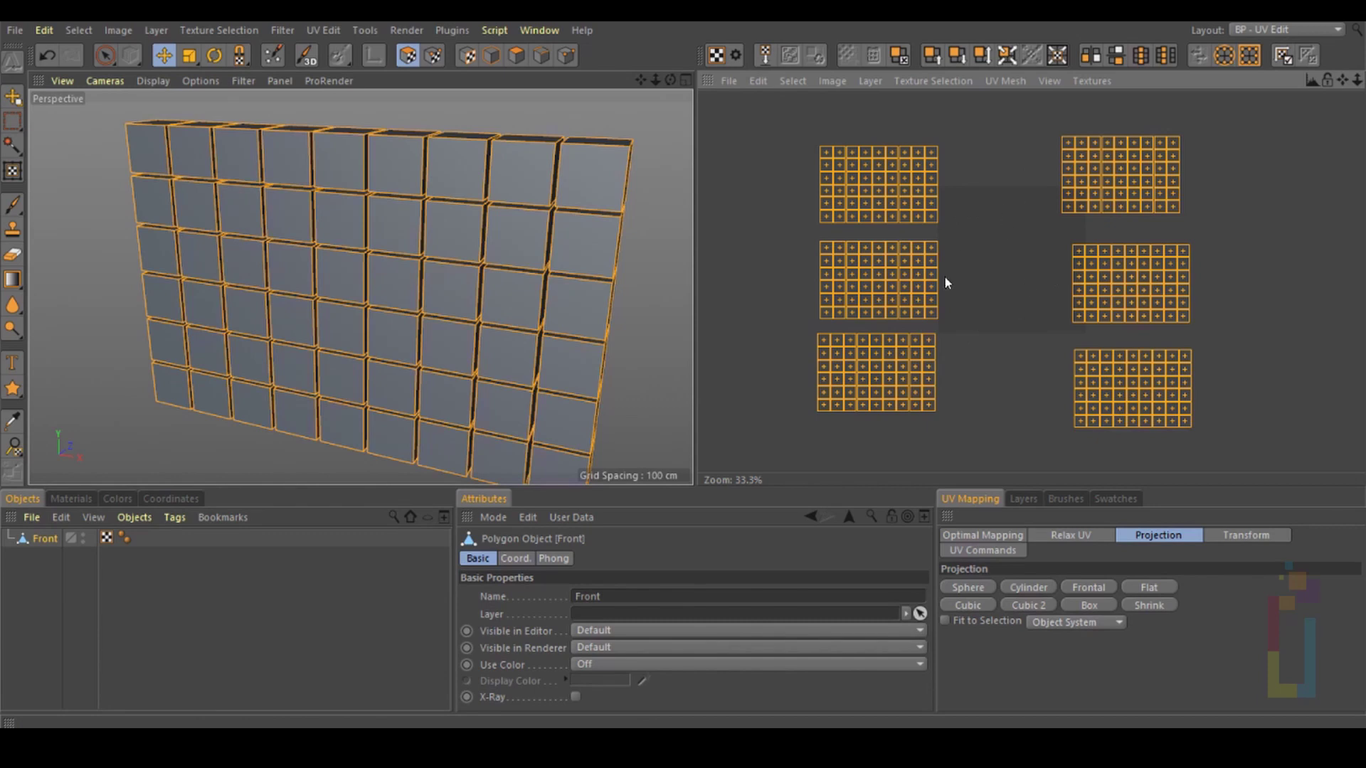
# Step: Rectangle-select the uppermost UV grid of the right column and move it close to the left column
pyautogui.moveTo(104, 56); pyautogui.dragTo(165, 83)
pyautogui.moveTo(1032, 111); pyautogui.dragTo(1209, 194)
pyautogui.click(164, 57)
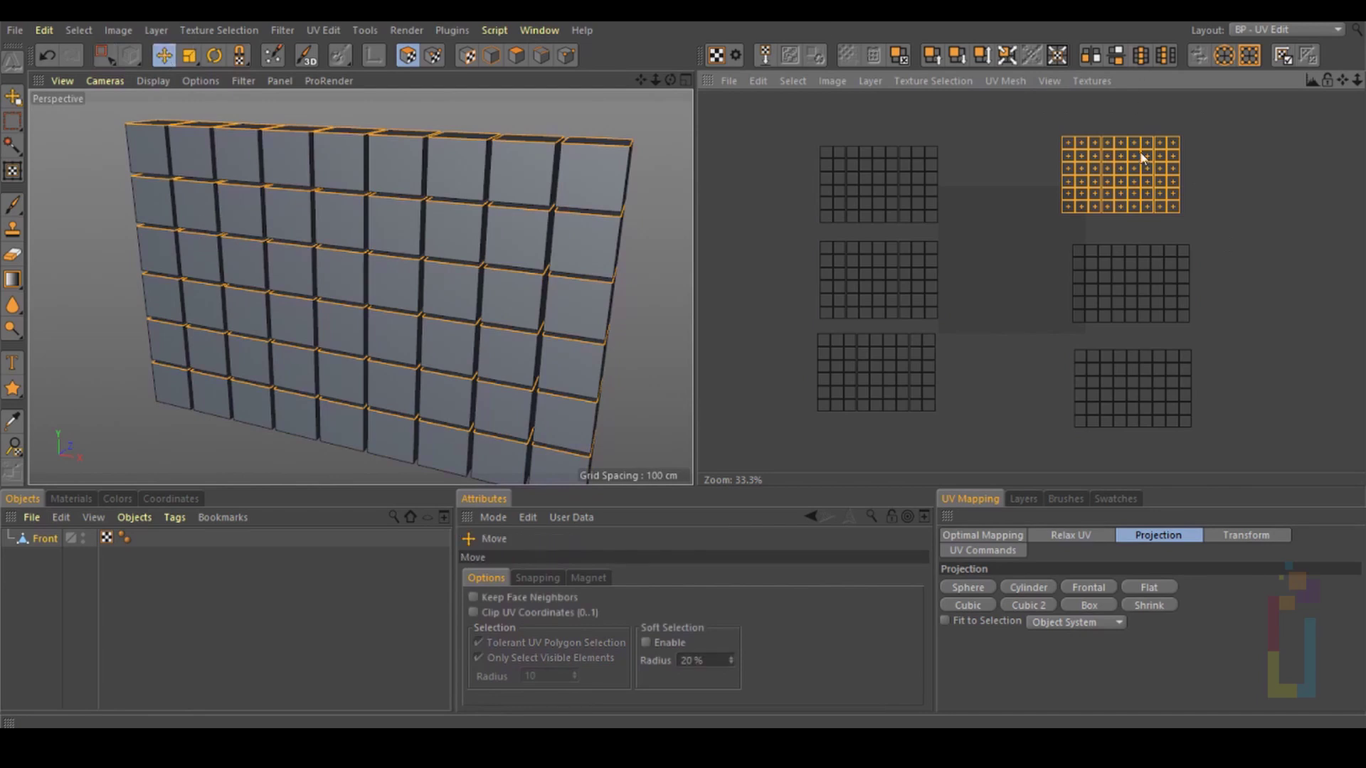
pyautogui.moveTo(1129, 184); pyautogui.dragTo(1249, 348)
# Step: Move the middle and lowest UV grids of the right column close to the left column, aligned under the uppermost one
pyautogui.press('space')
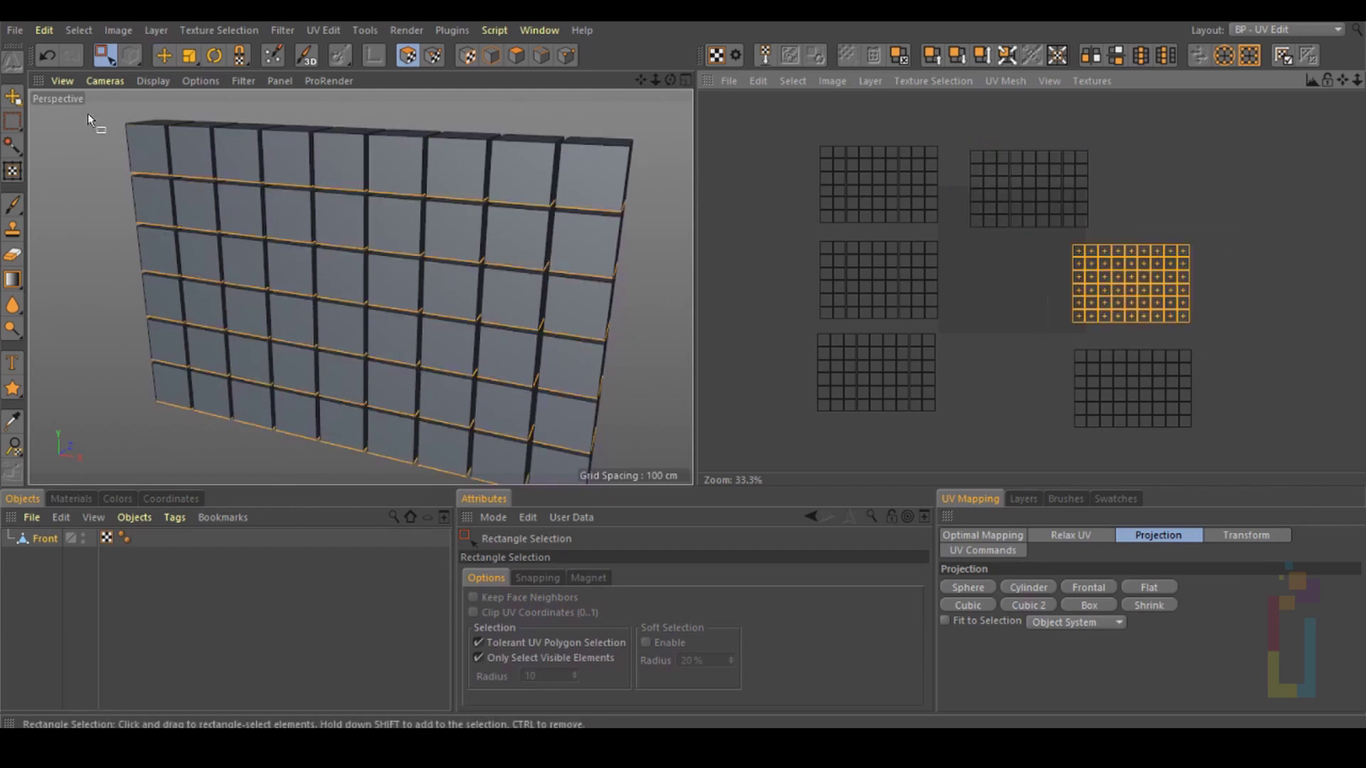
pyautogui.click(165, 56)
pyautogui.moveTo(1131, 299); pyautogui.dragTo(1284, 459)
pyautogui.press('0')
pyautogui.press('e')
pyautogui.moveTo(1265, 352); pyautogui.dragTo(1166, 340)
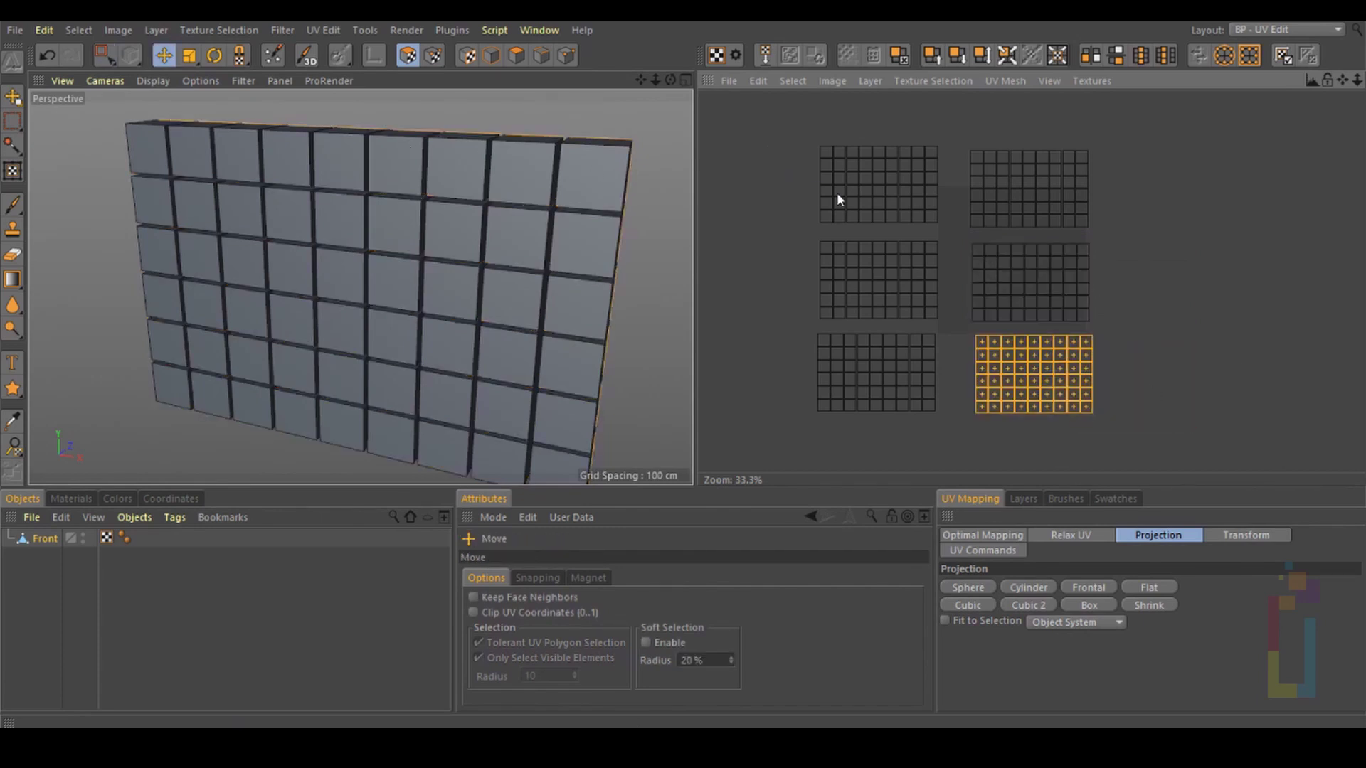
# Step: Select all UV polygons, then move and scale them together until the six grids fit inside the canvas
pyautogui.hotkey('ctrl', 'a')
pyautogui.moveTo(893, 274); pyautogui.dragTo(958, 266)
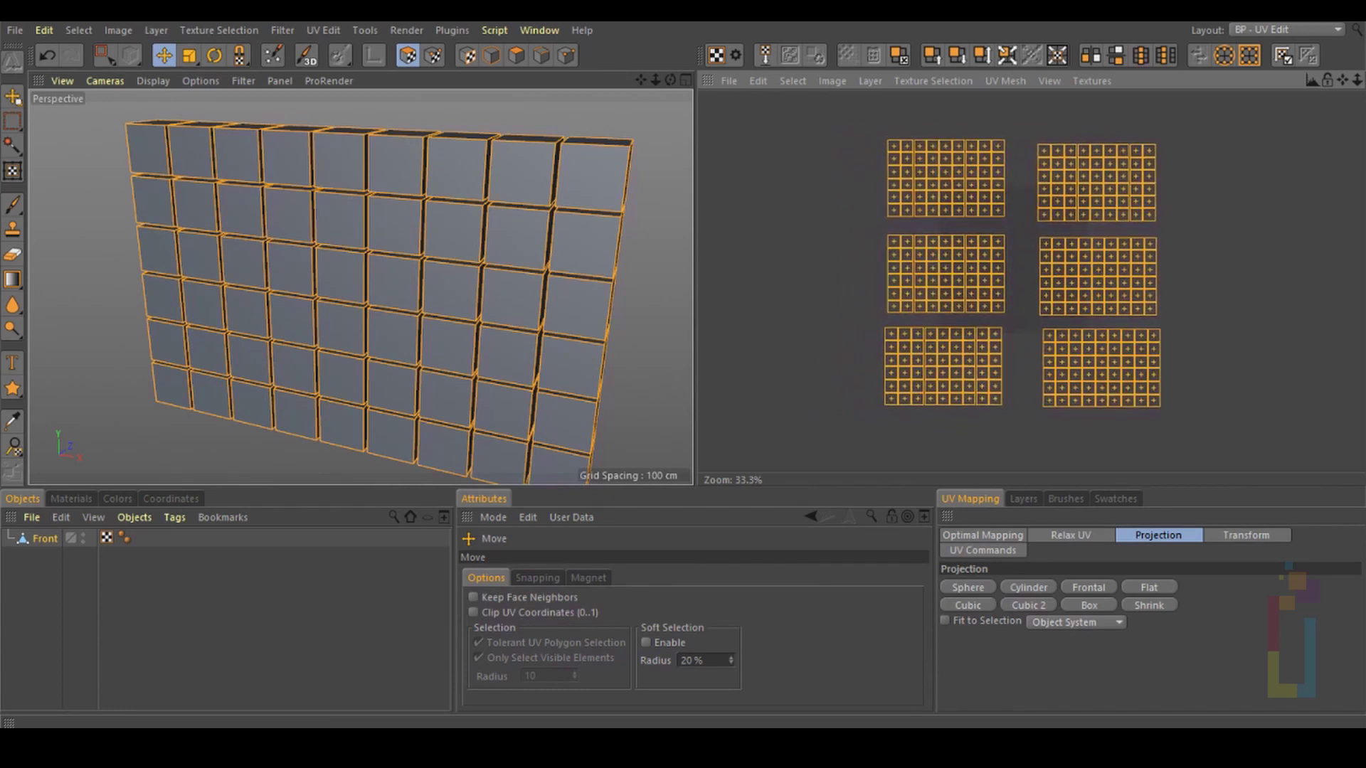
pyautogui.scroll(2, 1194, 234)
pyautogui.click(190, 59)
pyautogui.moveTo(997, 220); pyautogui.dragTo(906, 189)
pyautogui.scroll(4, 903, 187)
pyautogui.press('e')
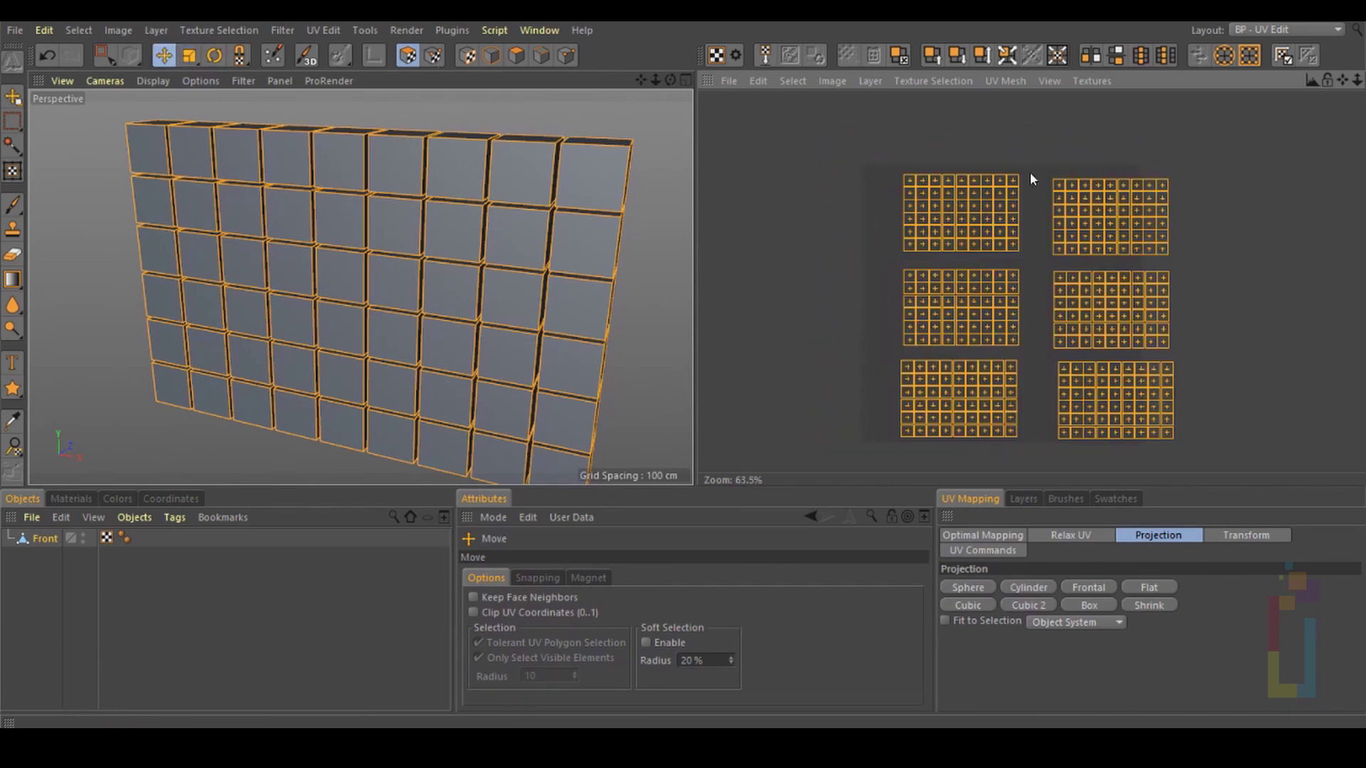
pyautogui.moveTo(1030, 137); pyautogui.dragTo(993, 133)
pyautogui.press('t')
pyautogui.scroll(1, 1207, 164)
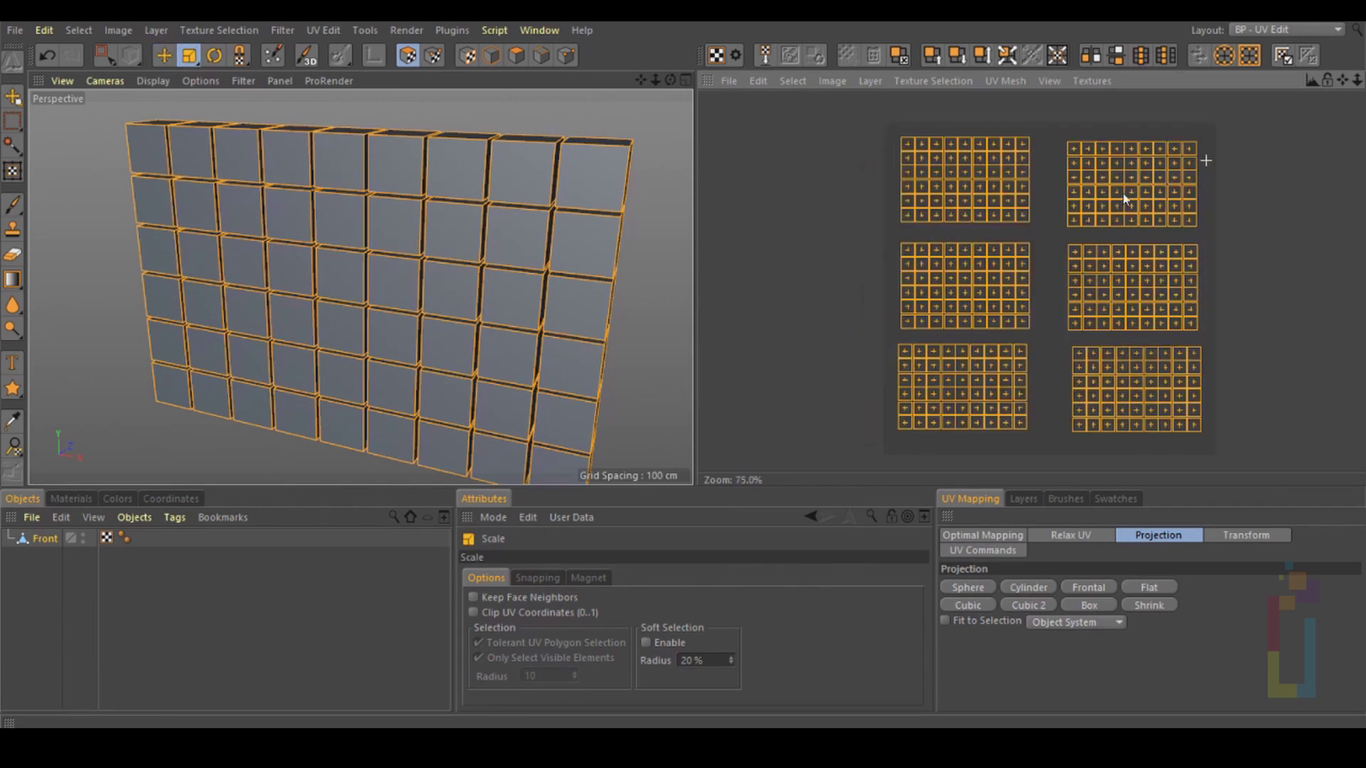
pyautogui.moveTo(1343, 80); pyautogui.dragTo(1296, 86)
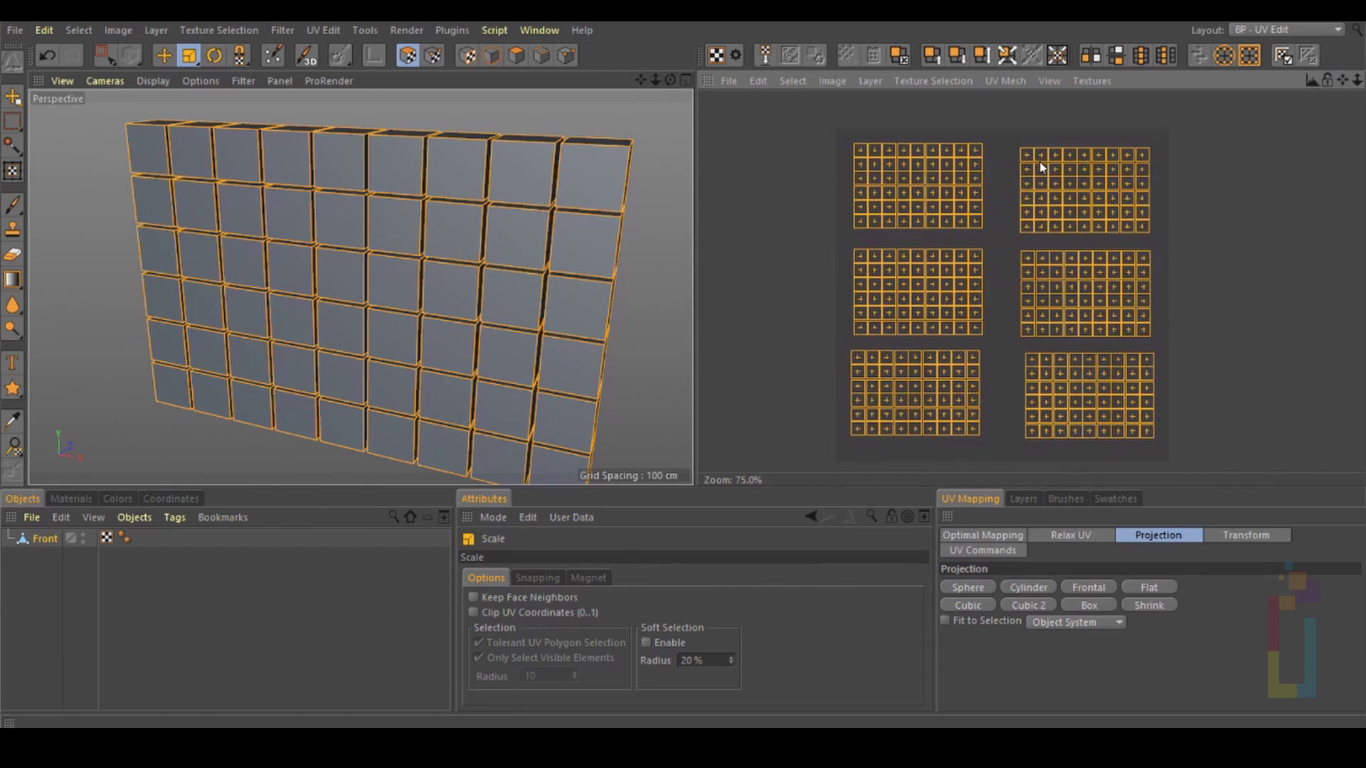
# Step: Switch to the Startup (User) layout and select the merged Front object
pyautogui.click(1287, 29)
pyautogui.click(1287, 313)
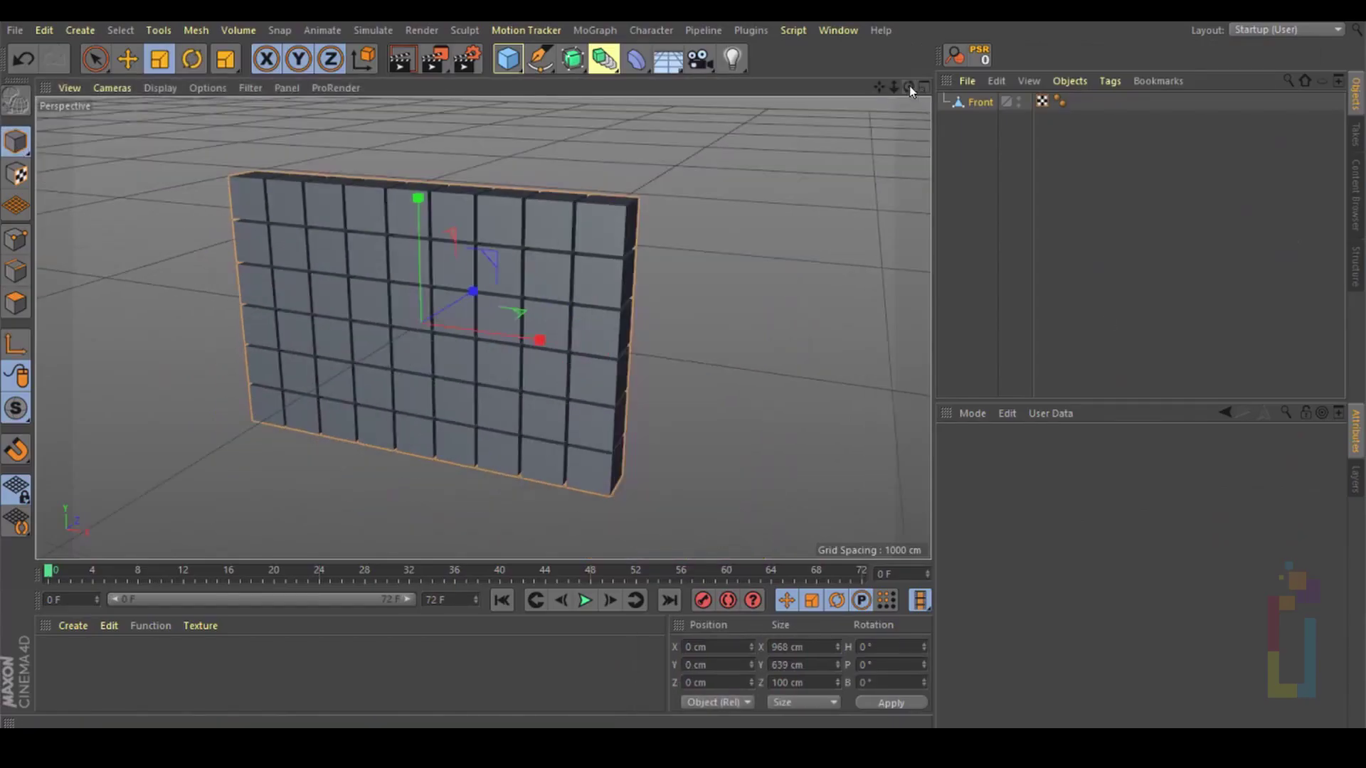
pyautogui.moveTo(908, 87)
pyautogui.mouseDown()
pyautogui.moveTo(803, 86)
pyautogui.moveTo(908, 87)
pyautogui.mouseUp()
pyautogui.click(973, 103)
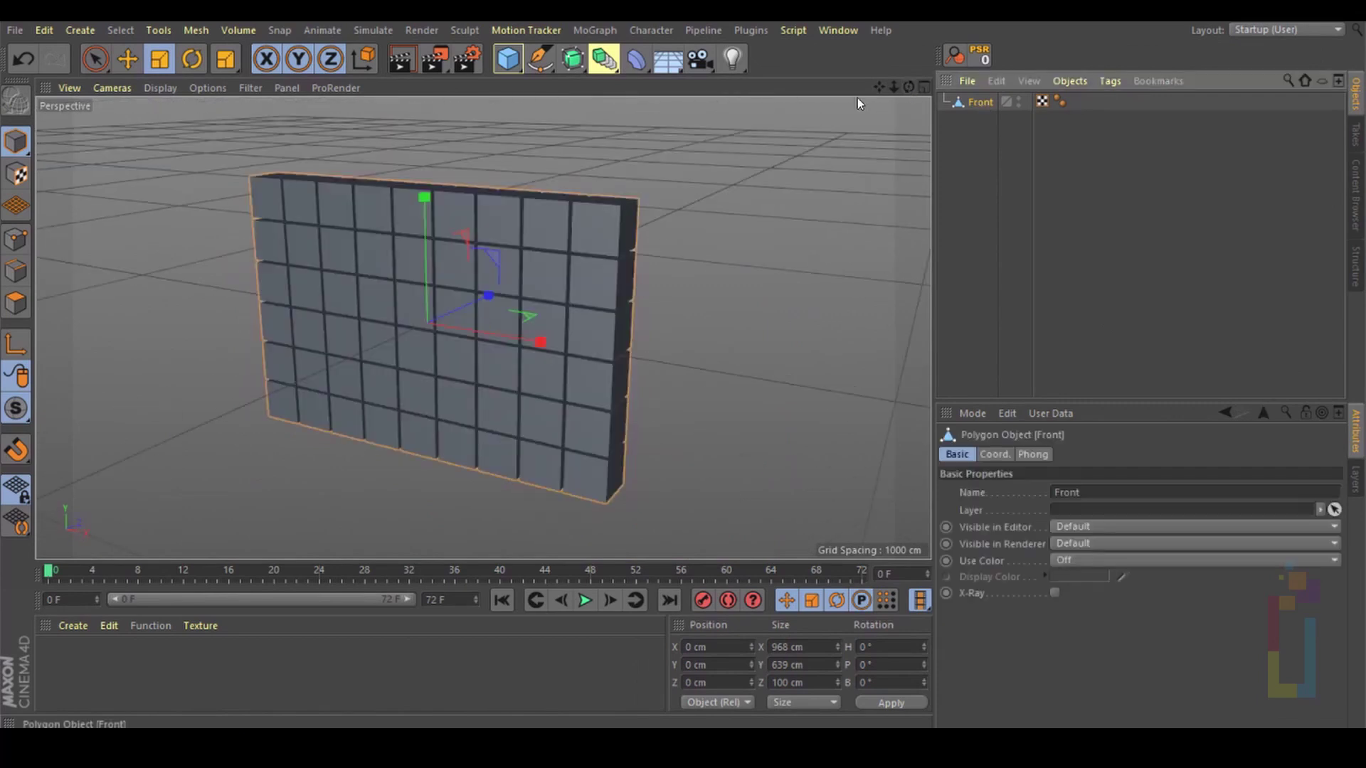
# Step: Add a MoGraph Fracture object containing Front as its child and set its mode to Explode Segments & Connect
pyautogui.click(595, 30)
pyautogui.click(610, 259)
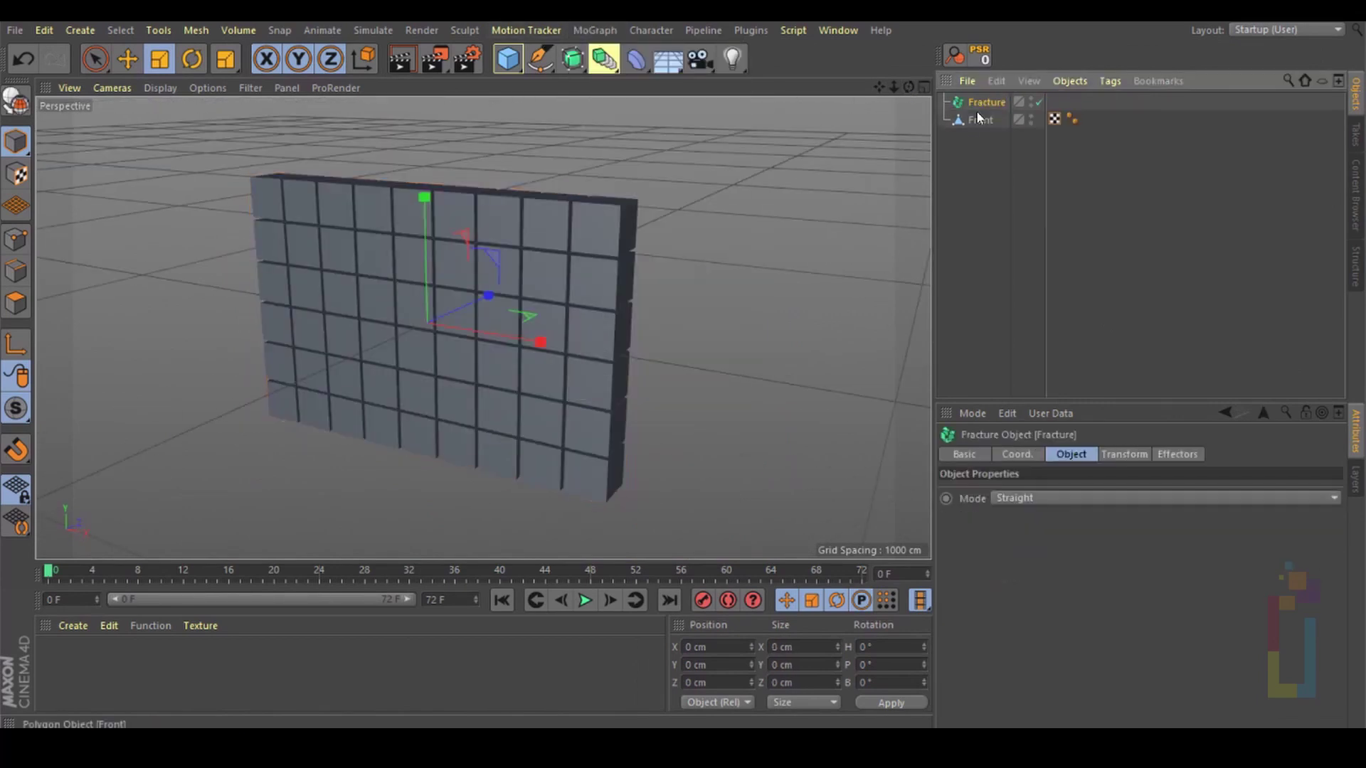
pyautogui.moveTo(978, 118); pyautogui.dragTo(986, 103)
pyautogui.click(985, 102)
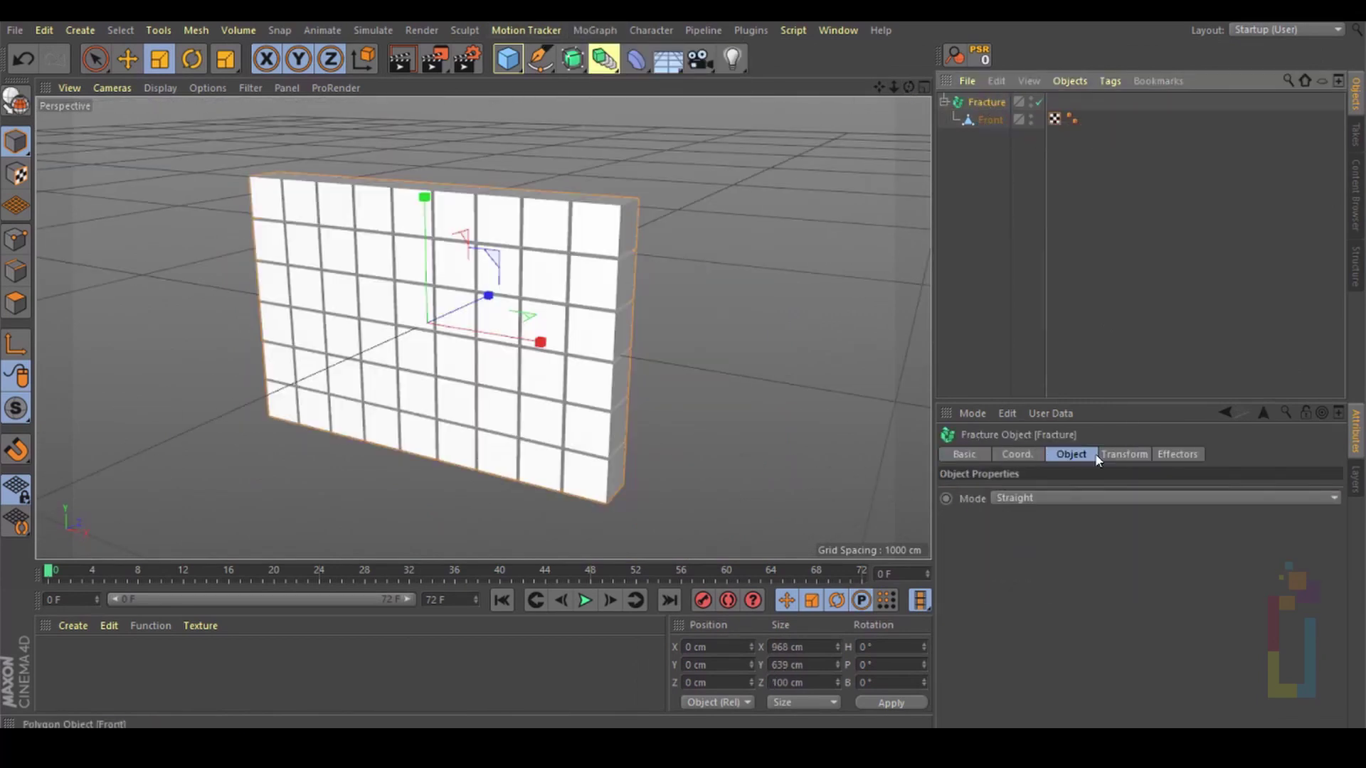
pyautogui.click(1039, 495)
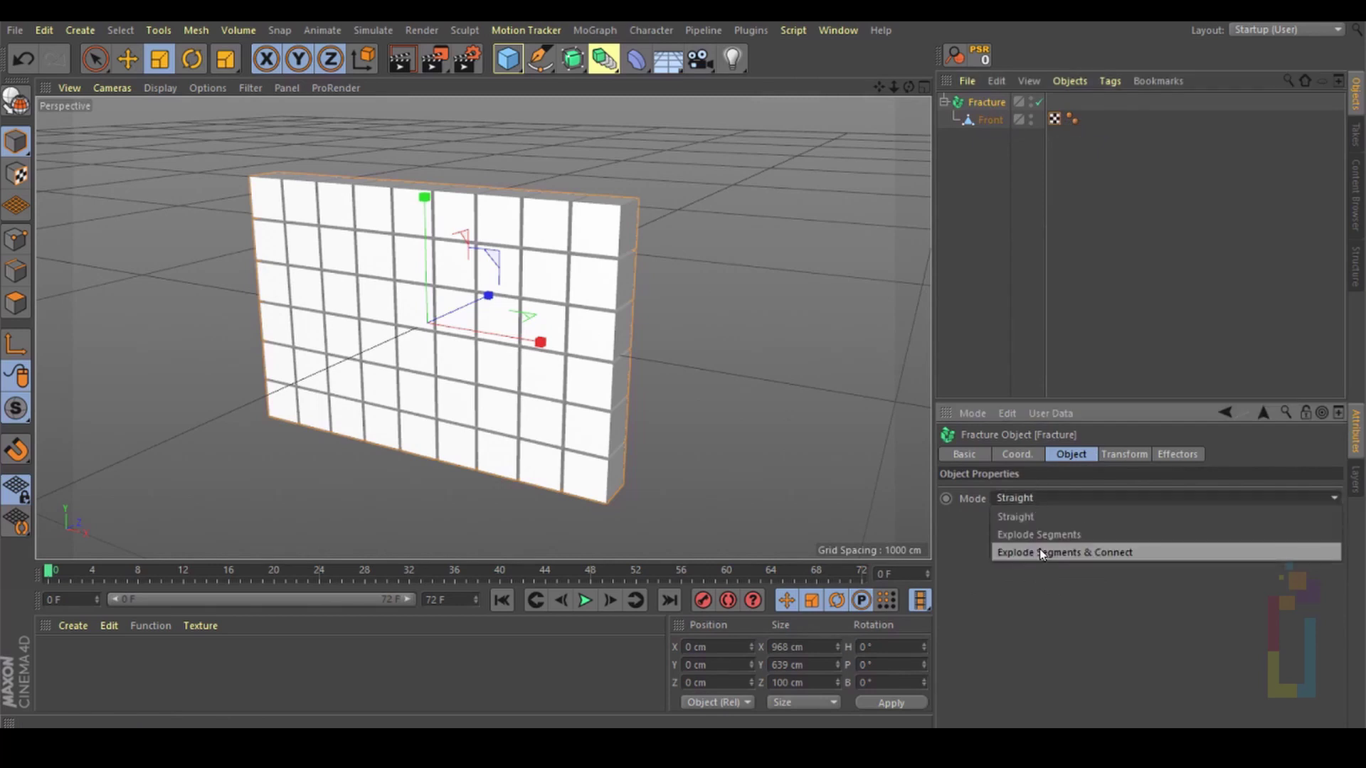
pyautogui.click(1096, 559)
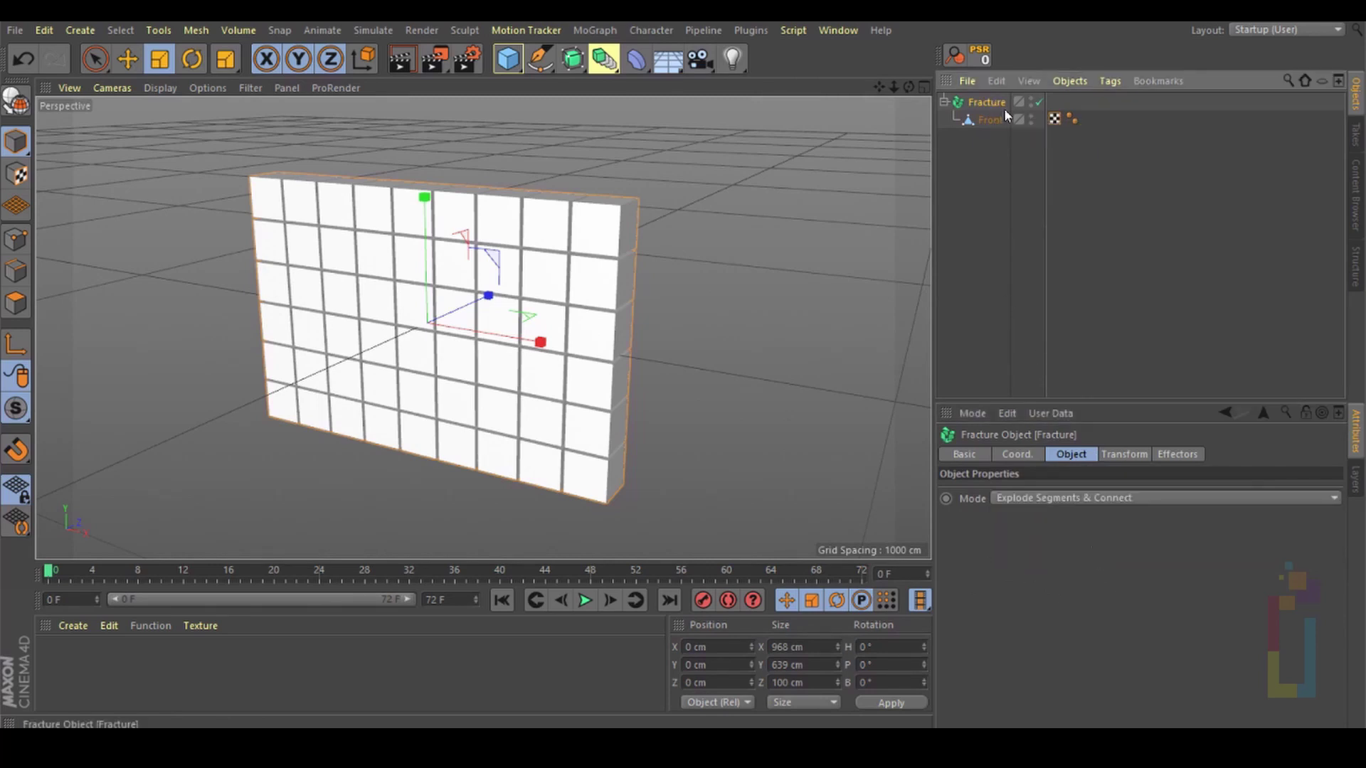
# Step: Add a Plain effector to the Fracture object, with its Position parameter disabled and Rotation enabled
pyautogui.click(594, 30)
pyautogui.moveTo(621, 62)
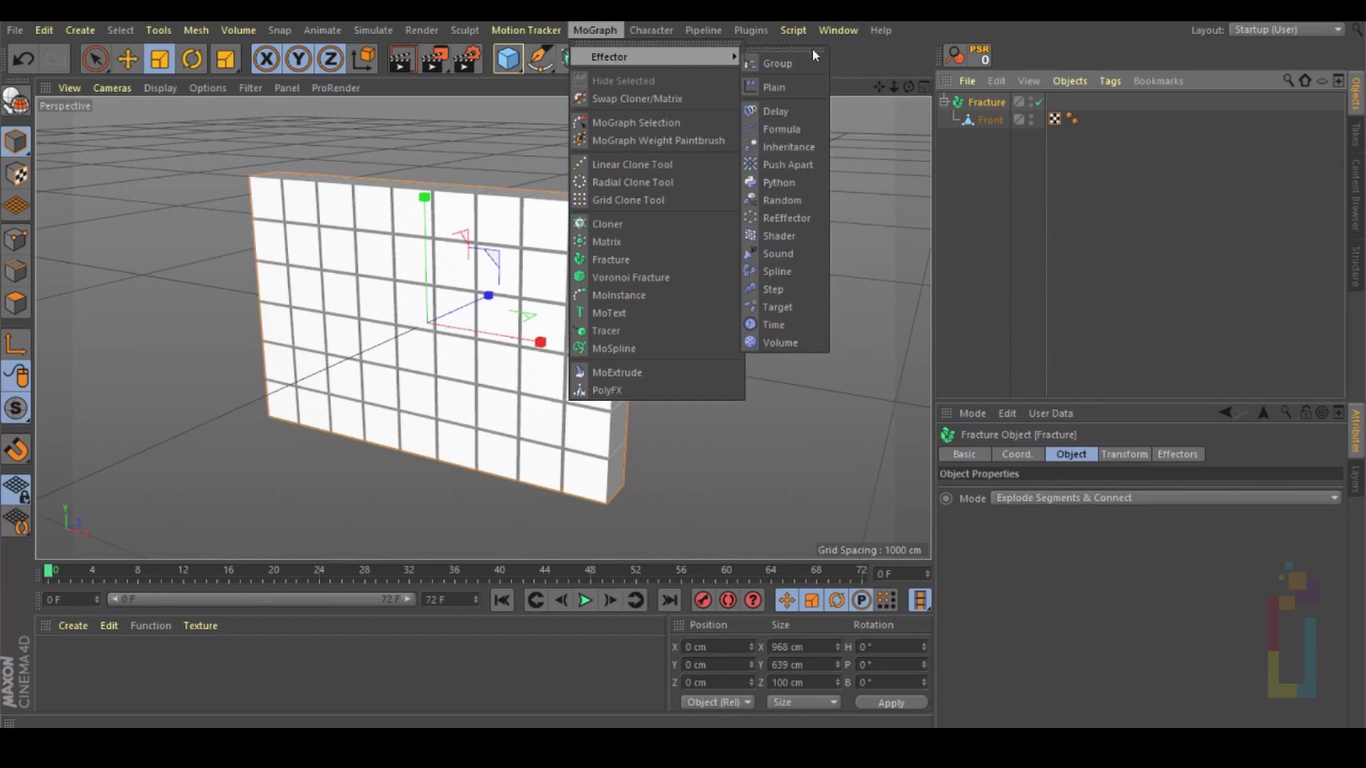
pyautogui.click(782, 87)
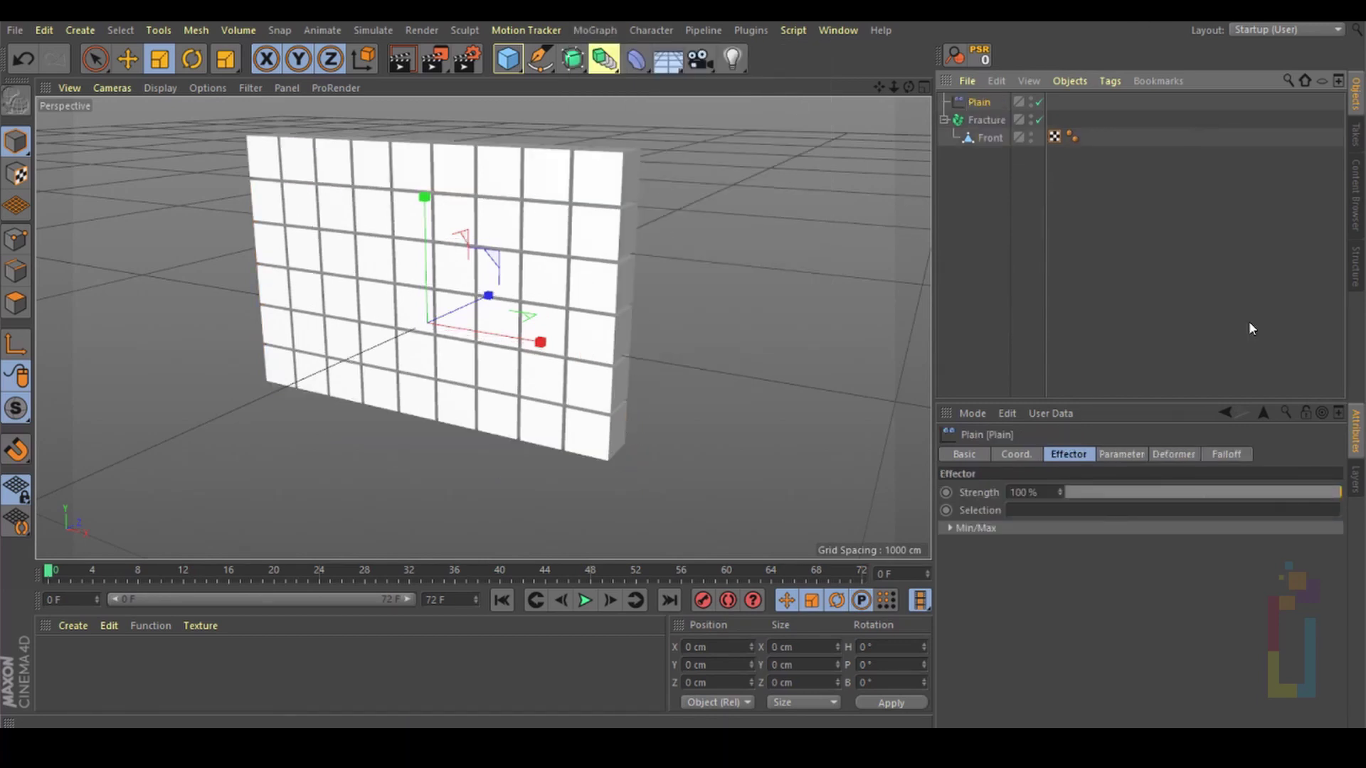
pyautogui.click(1120, 454)
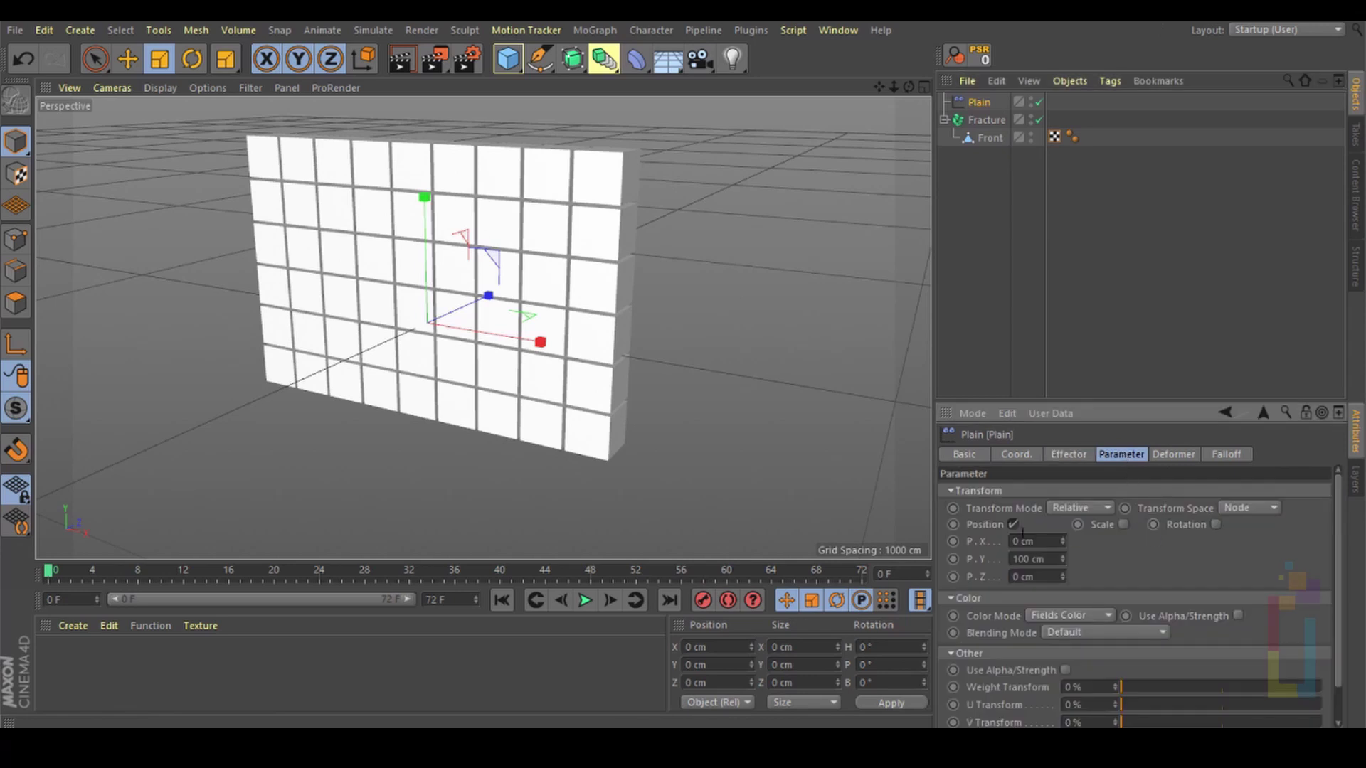
pyautogui.click(1013, 525)
pyautogui.click(1180, 524)
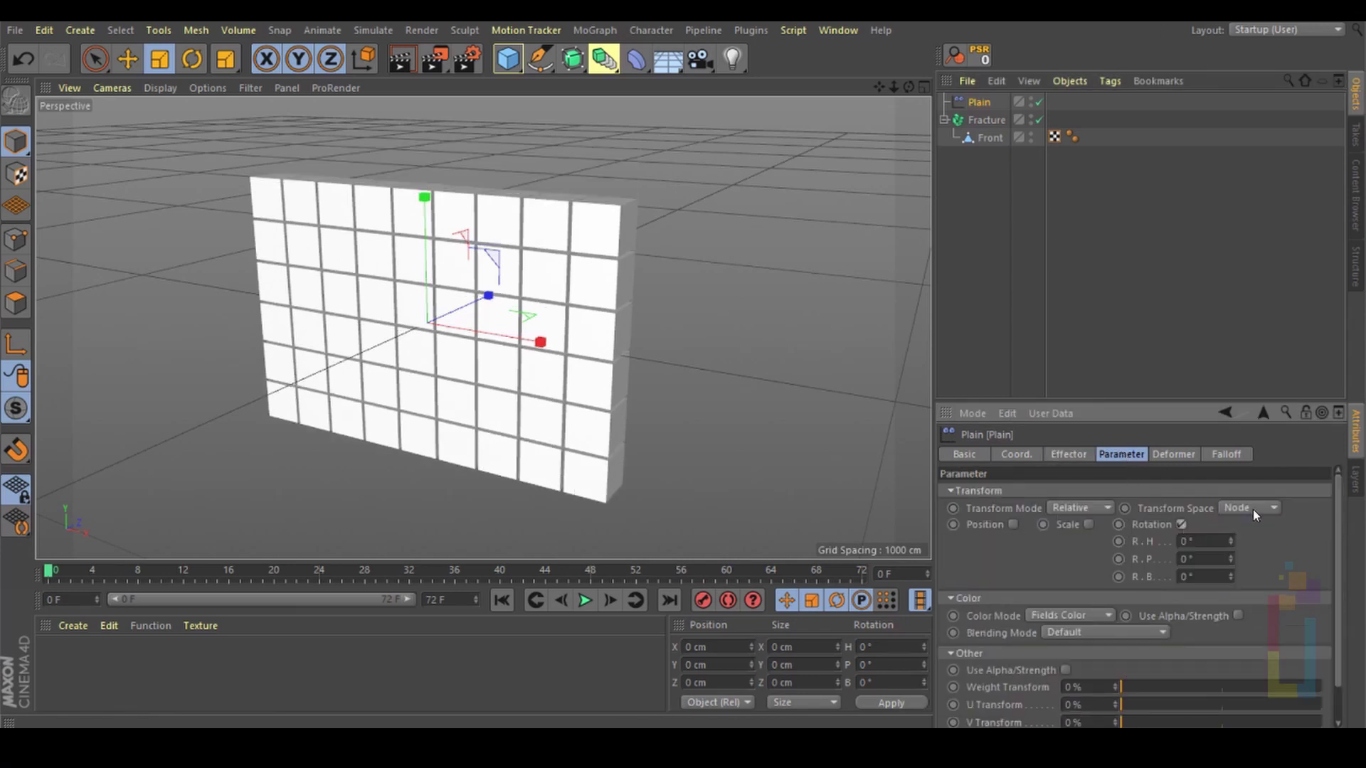
# Step: Switch to the BP - UV Edit layout and create a new material enabled for painting
pyautogui.click(1205, 541)
pyautogui.click(1263, 30)
pyautogui.click(1273, 101)
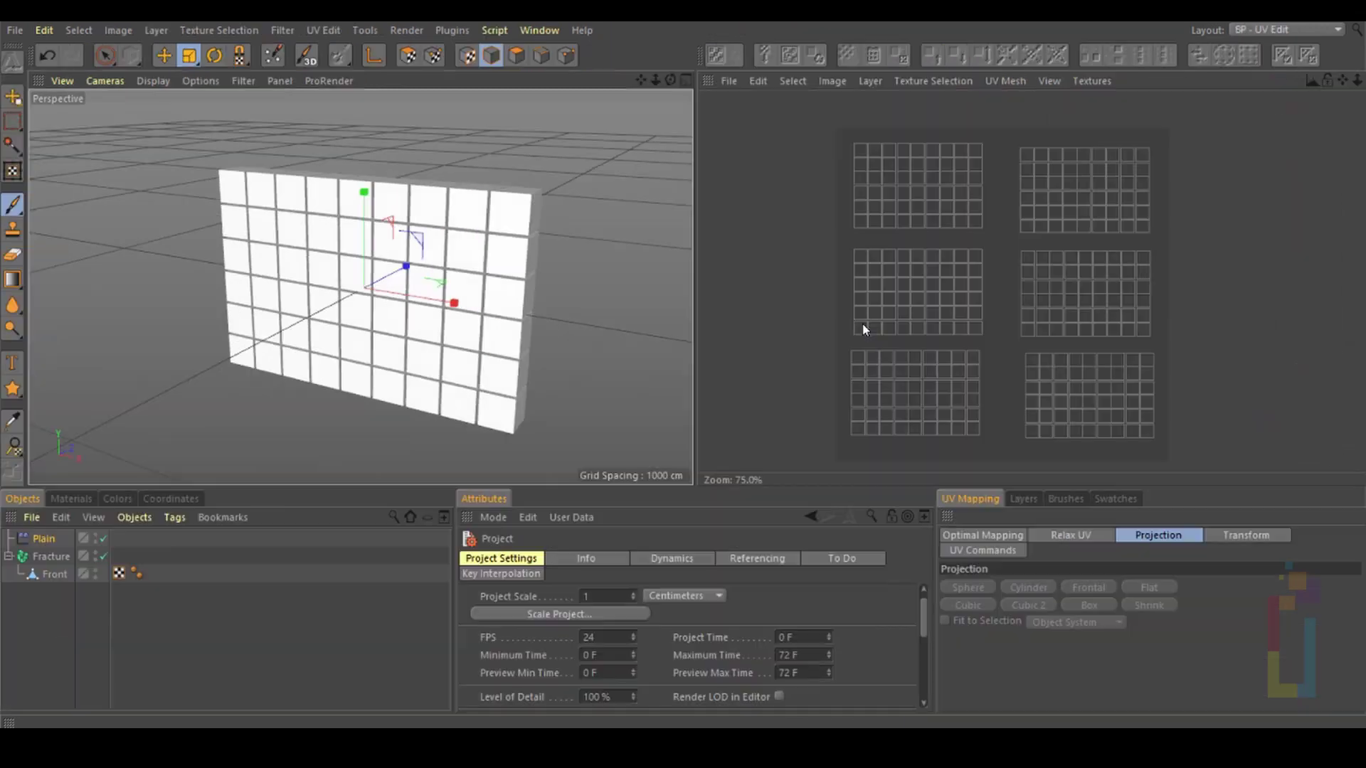
pyautogui.click(75, 499)
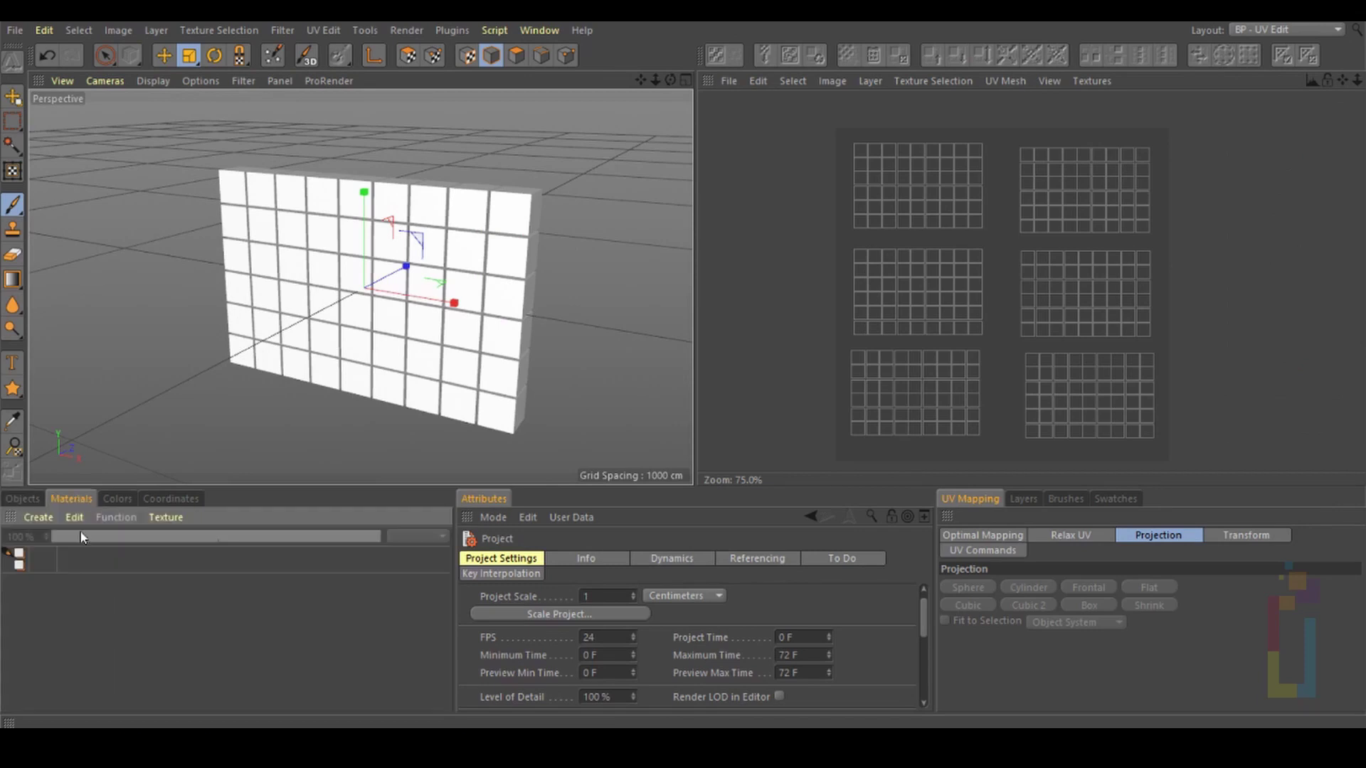
pyautogui.doubleClick(21, 600)
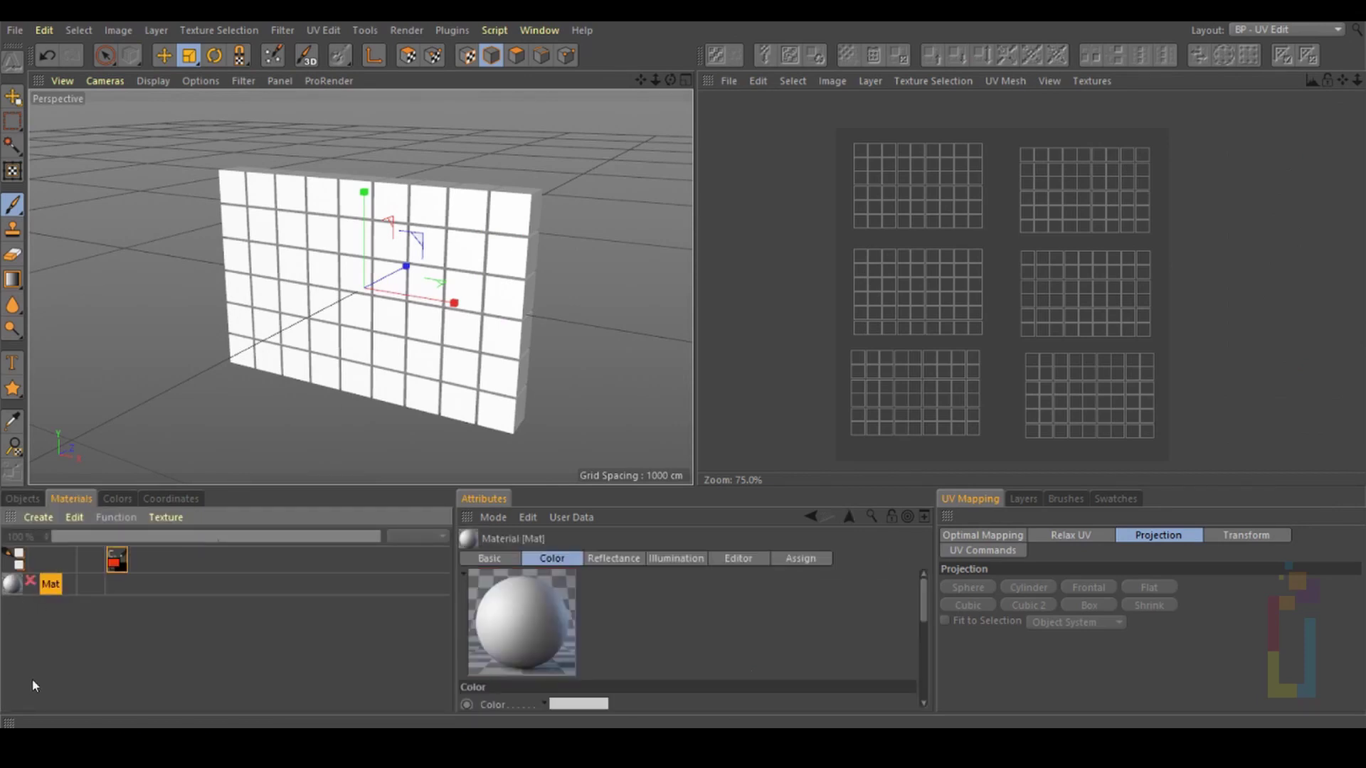
pyautogui.click(31, 583)
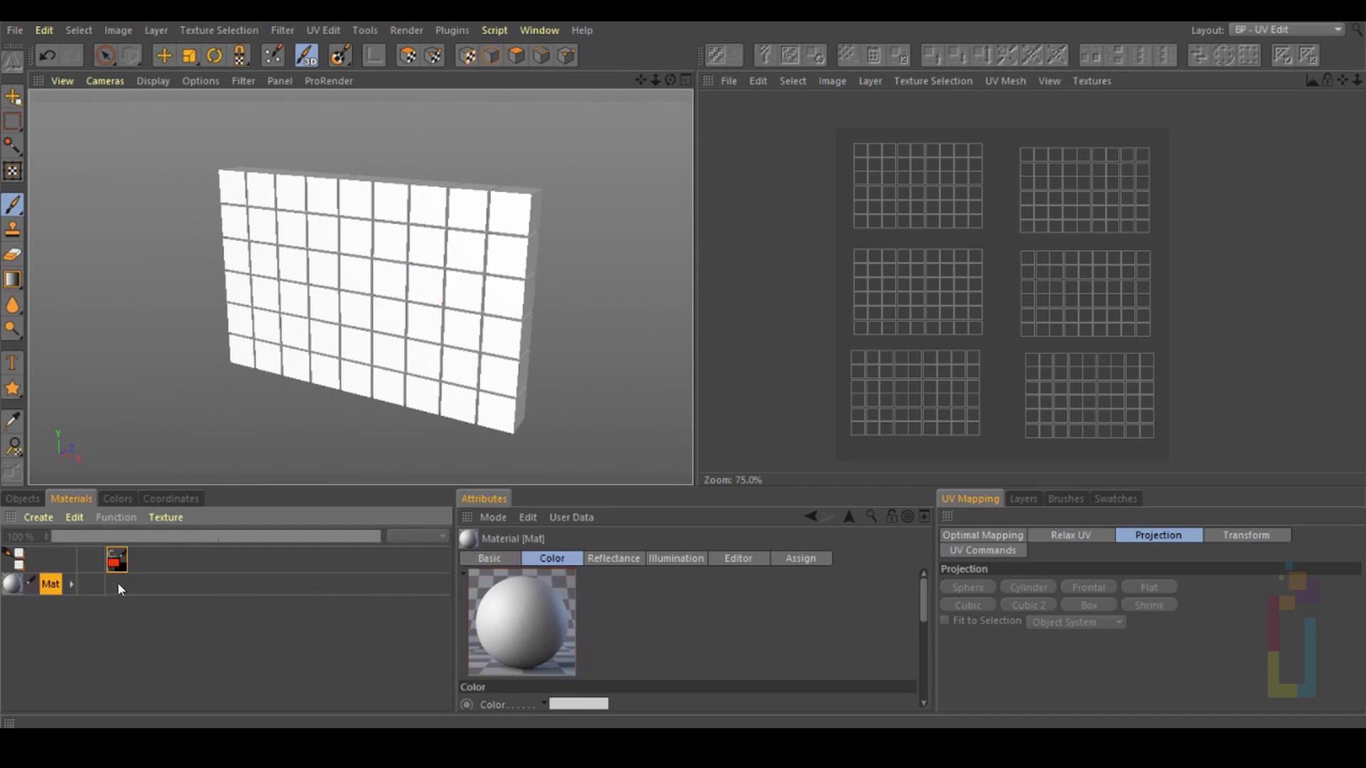
# Step: Add a 2048 × 2048 pixel texture to the material's Color channel and assign the material to the Front object
pyautogui.click(117, 581)
pyautogui.moveTo(120, 394); pyautogui.dragTo(191, 290)
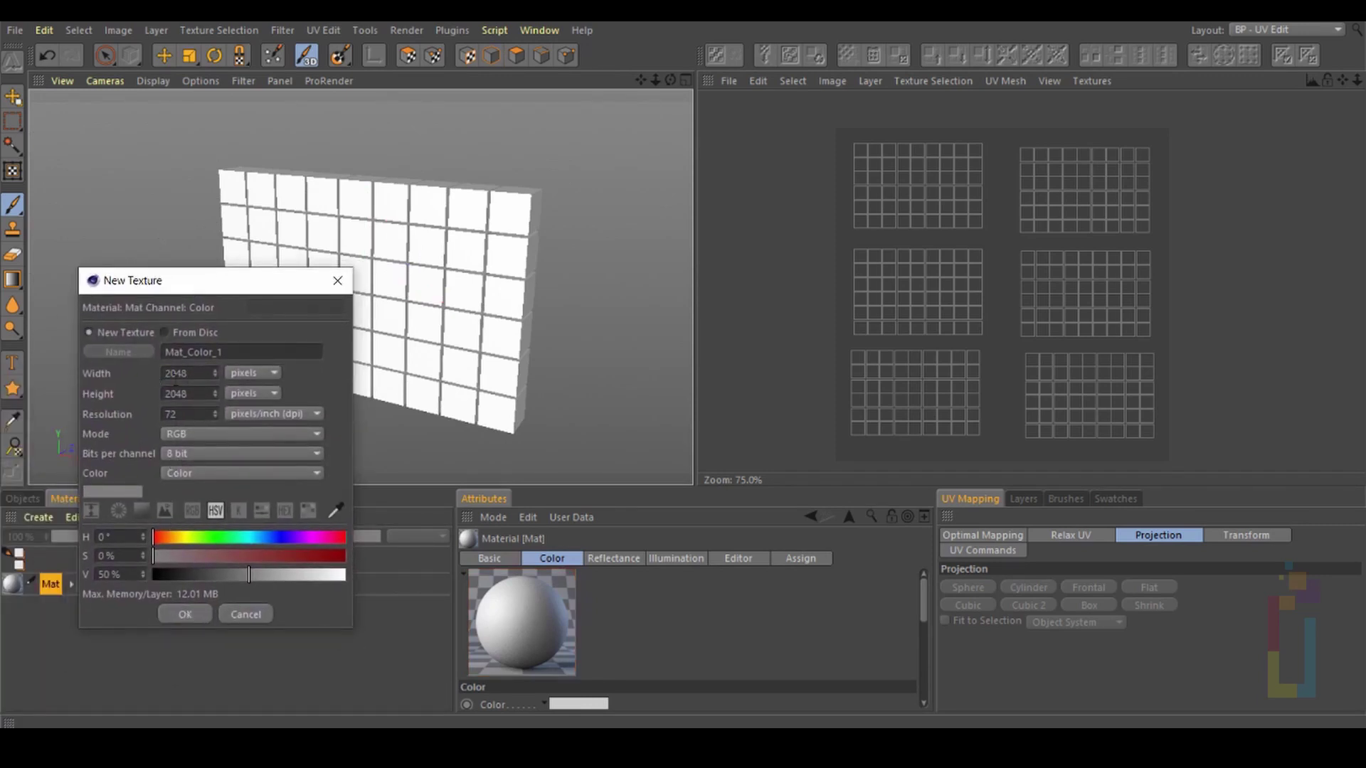
pyautogui.click(184, 613)
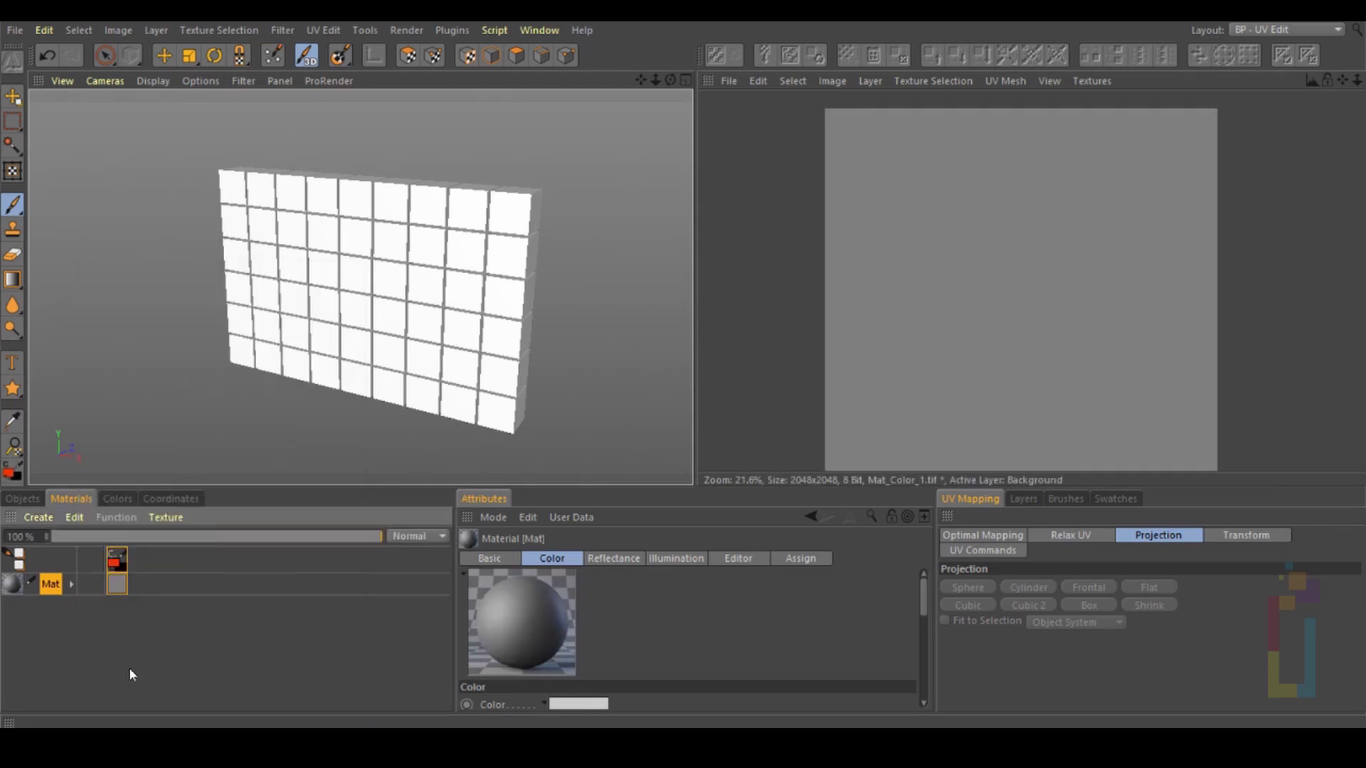
pyautogui.click(26, 498)
pyautogui.moveTo(47, 574); pyautogui.dragTo(47, 575)
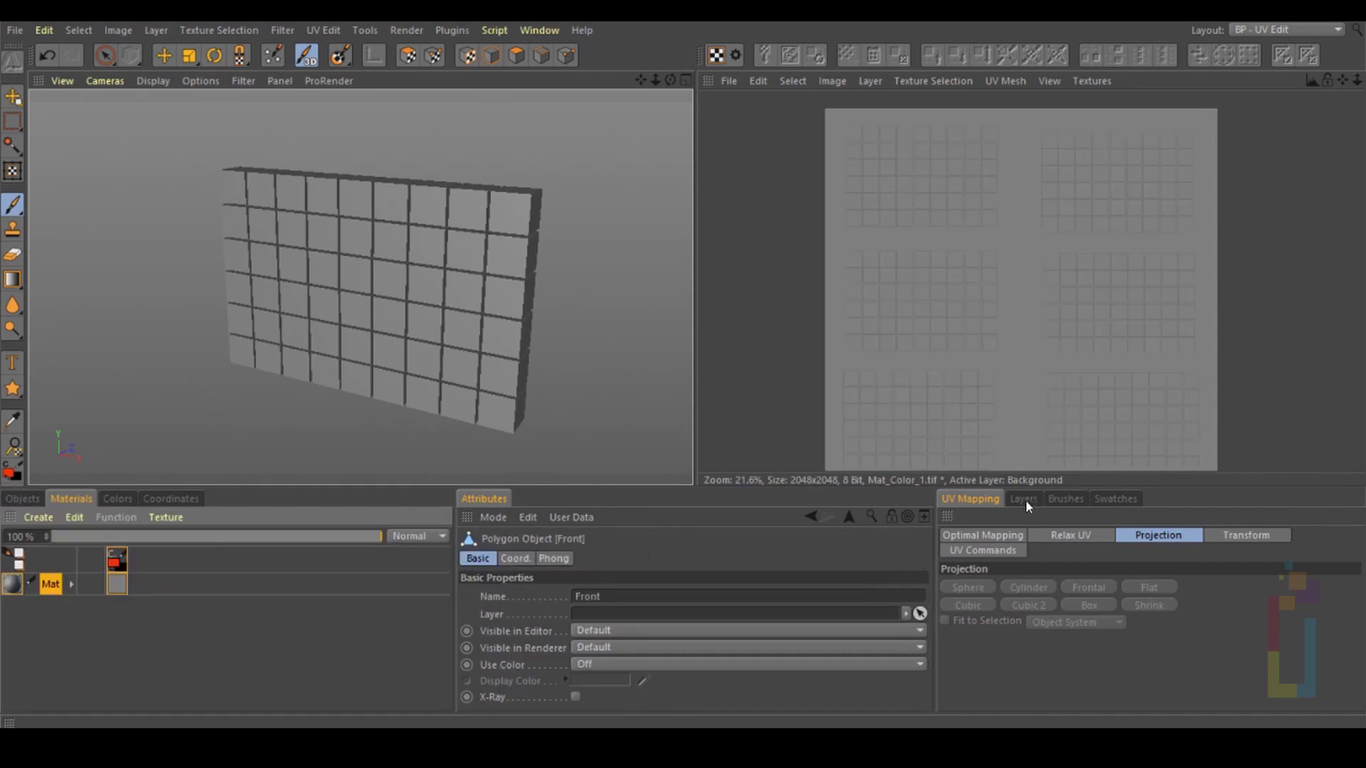
# Step: Merge the red car image into the texture as a new layer, keeping its original size
pyautogui.click(1023, 500)
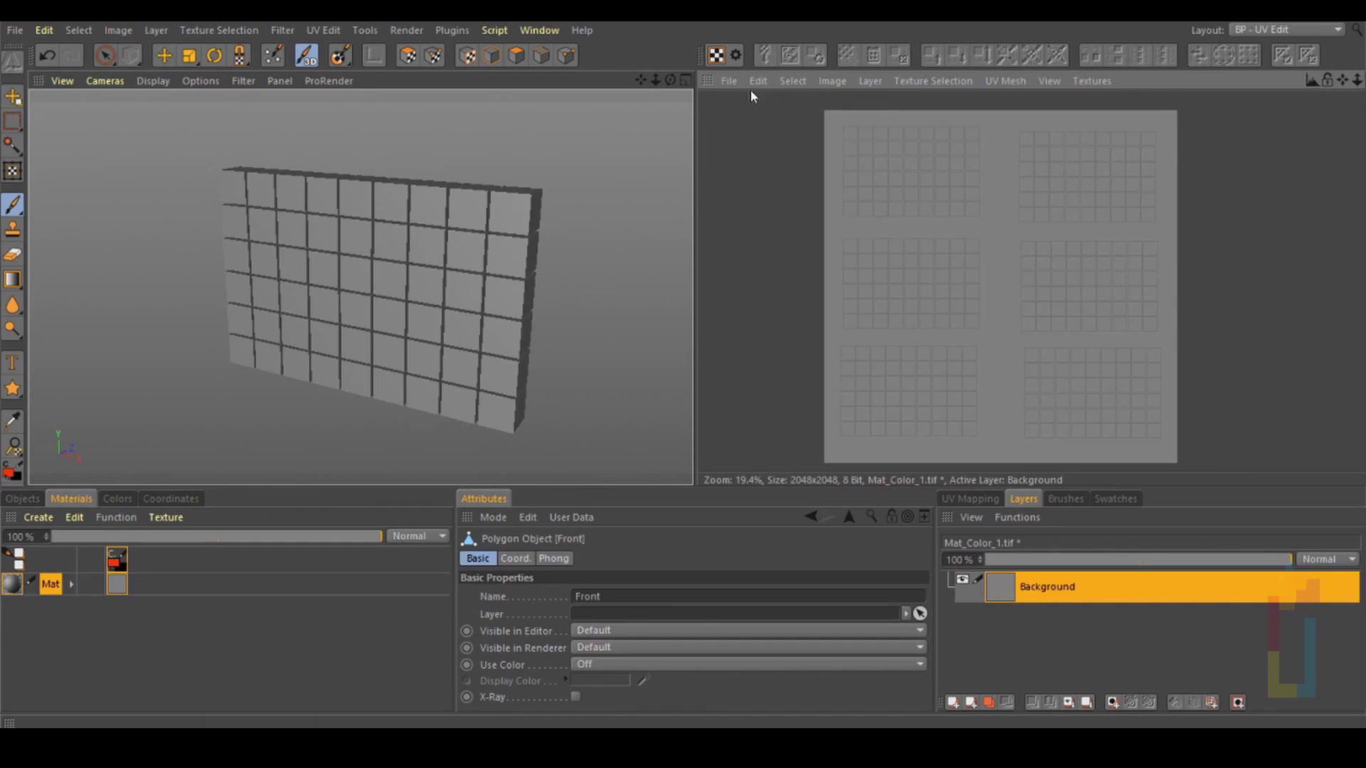
pyautogui.click(728, 81)
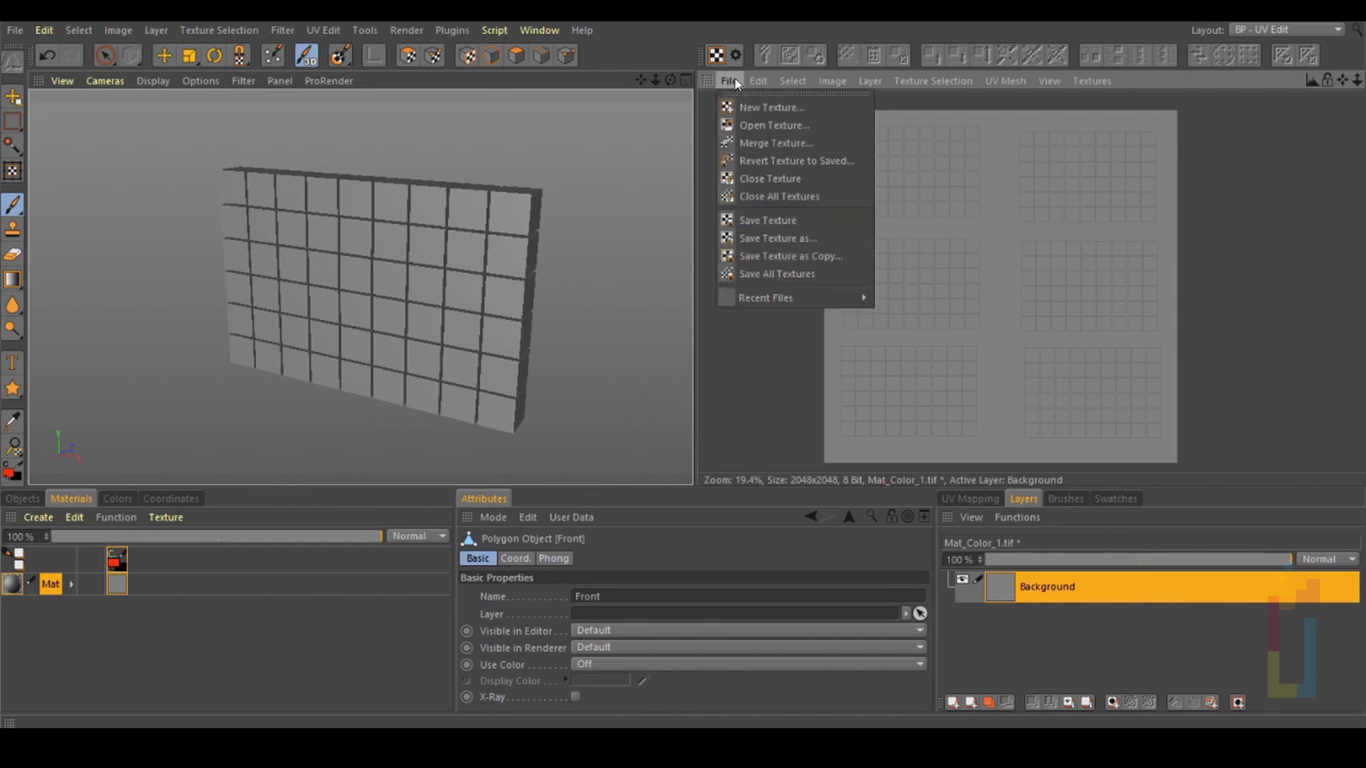
pyautogui.click(763, 144)
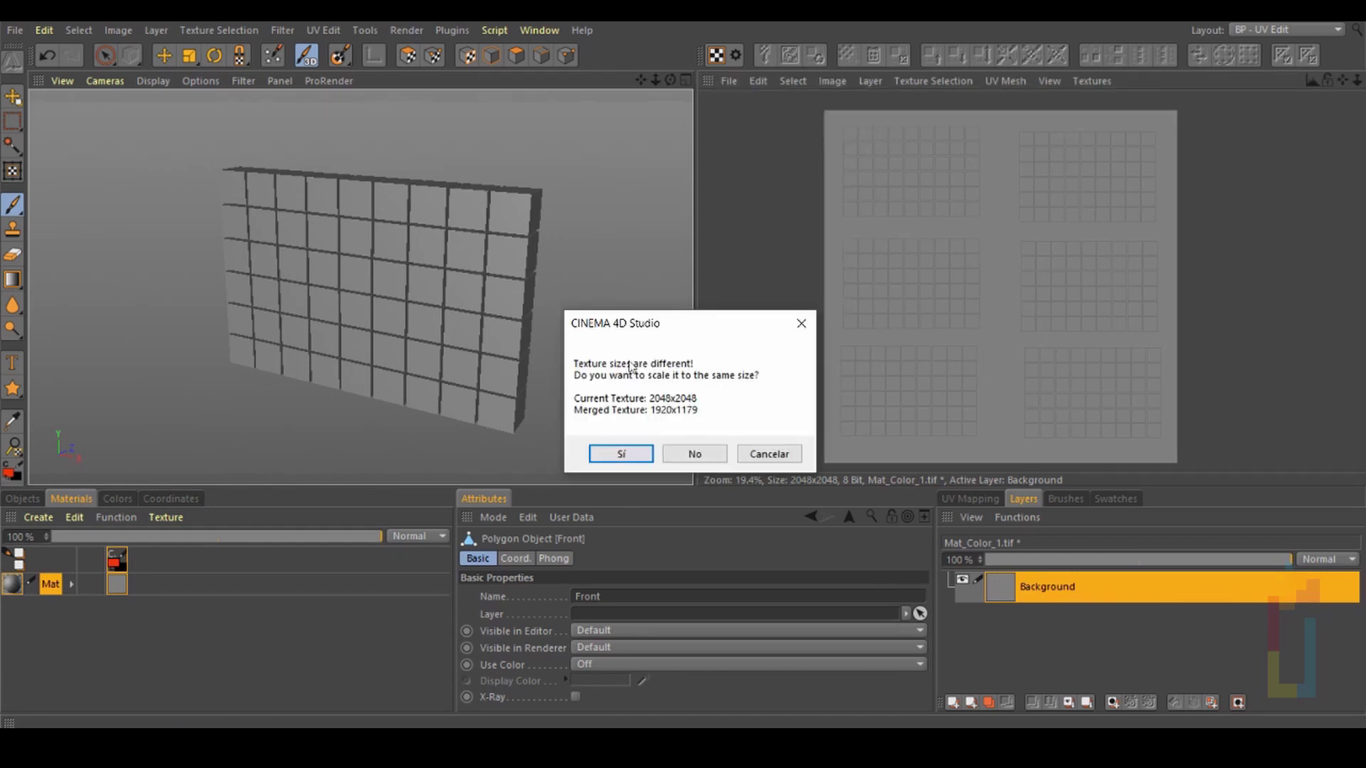
pyautogui.click(692, 454)
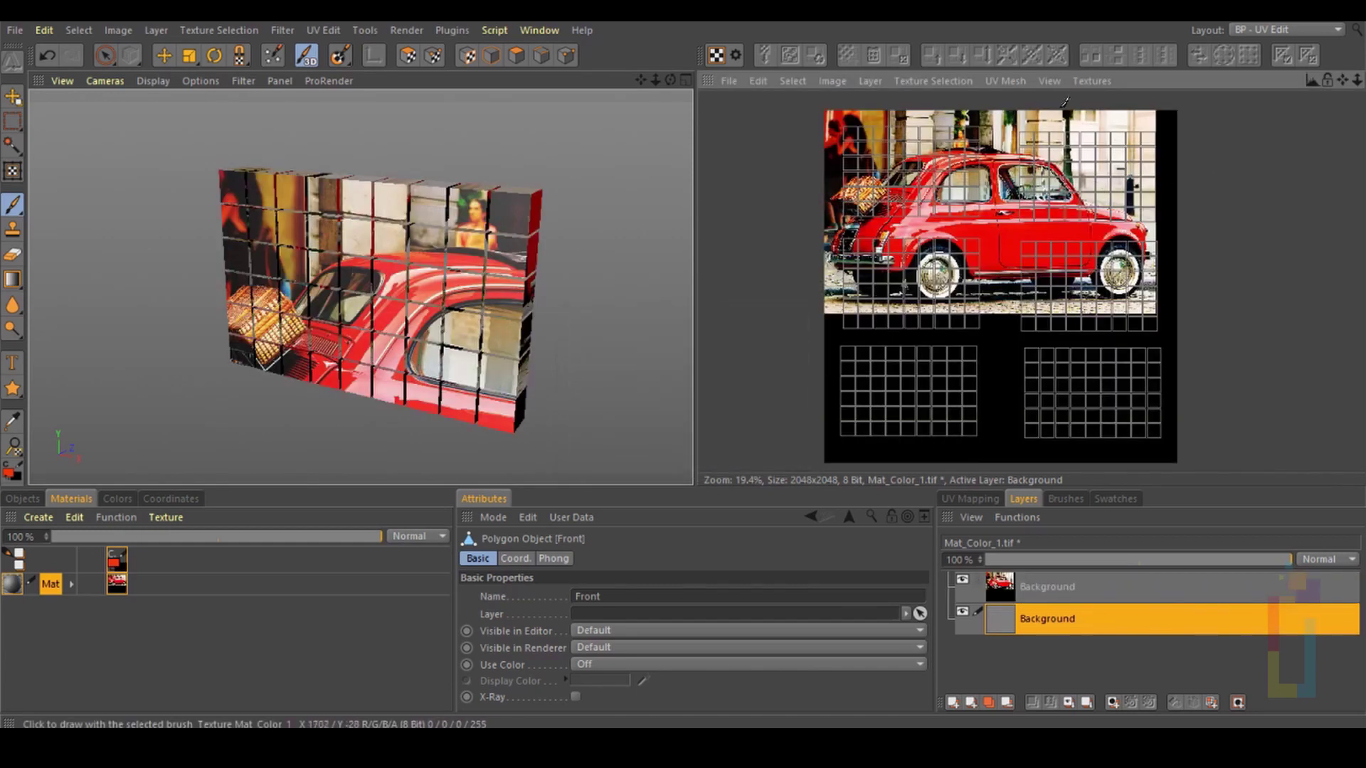
# Step: Select the car image layer, move it slightly down and shrink it onto the top-right UV grid with Transform Bitmap
pyautogui.press('e')
pyautogui.click(1095, 586)
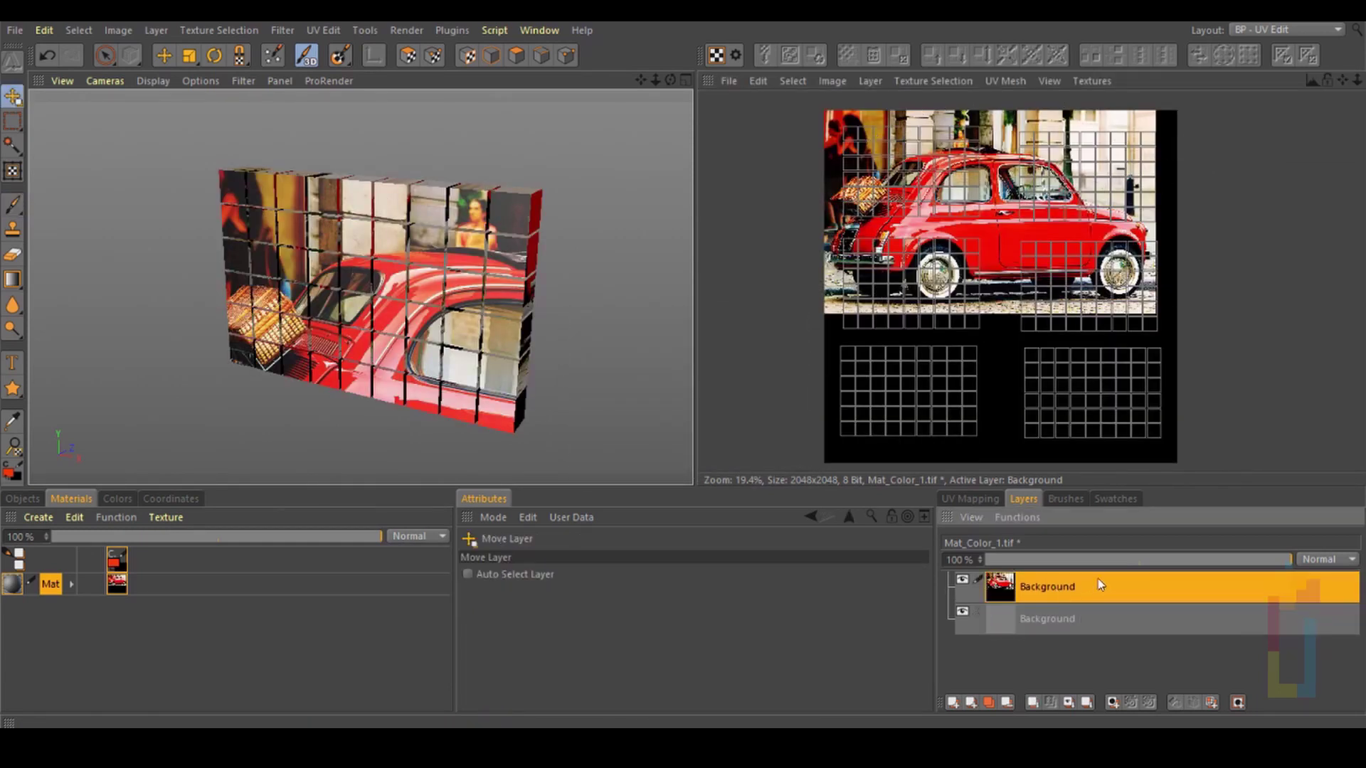
pyautogui.moveTo(990, 206); pyautogui.dragTo(992, 232)
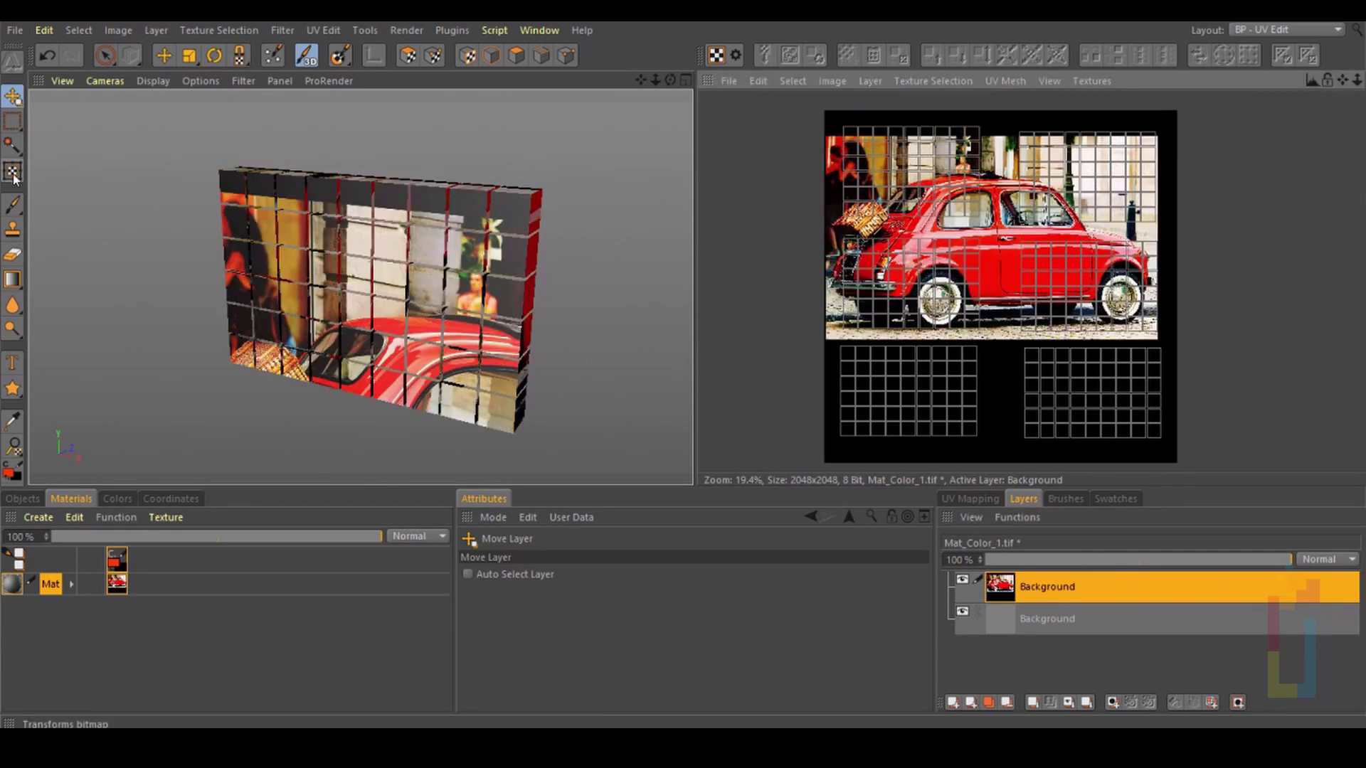
pyautogui.click(13, 172)
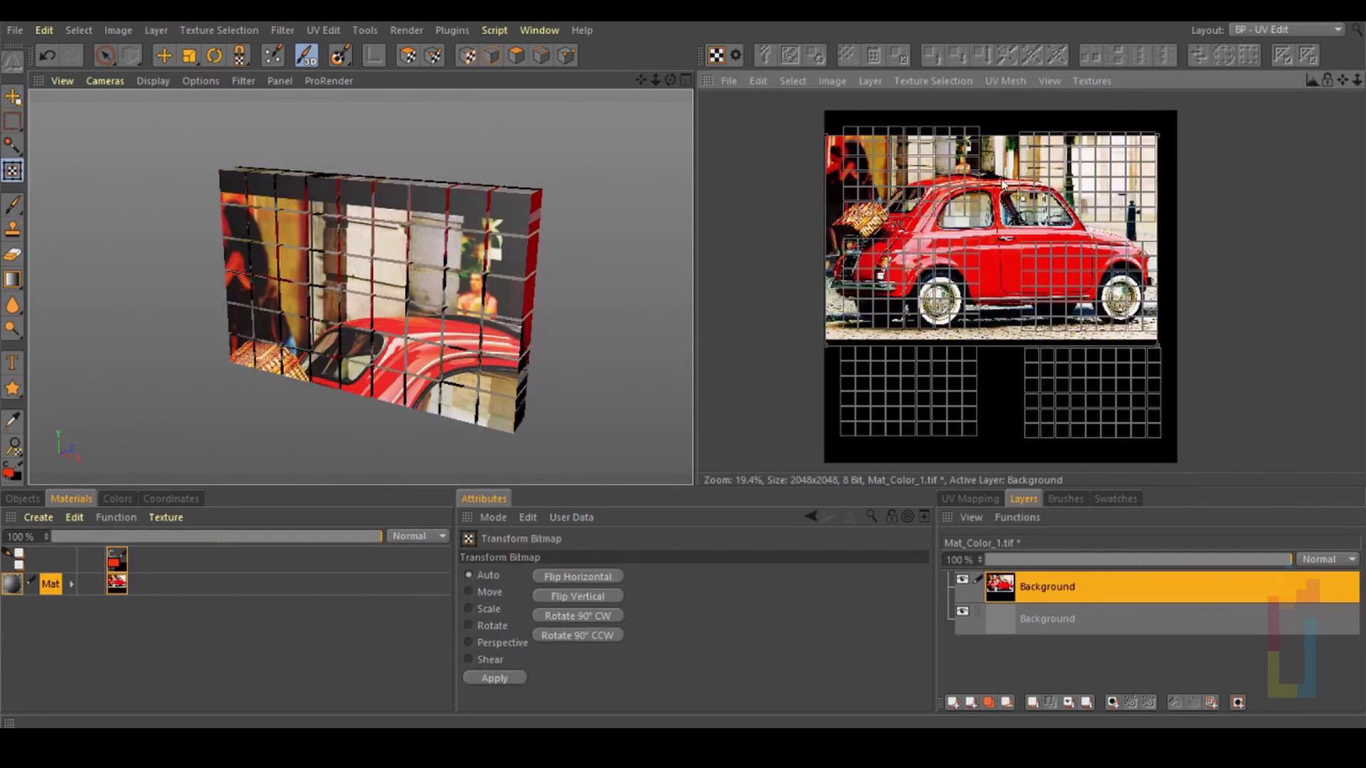
pyautogui.moveTo(825, 344); pyautogui.dragTo(1028, 210)
pyautogui.scroll(1, 1136, 146)
pyautogui.scroll(1, 1136, 146)
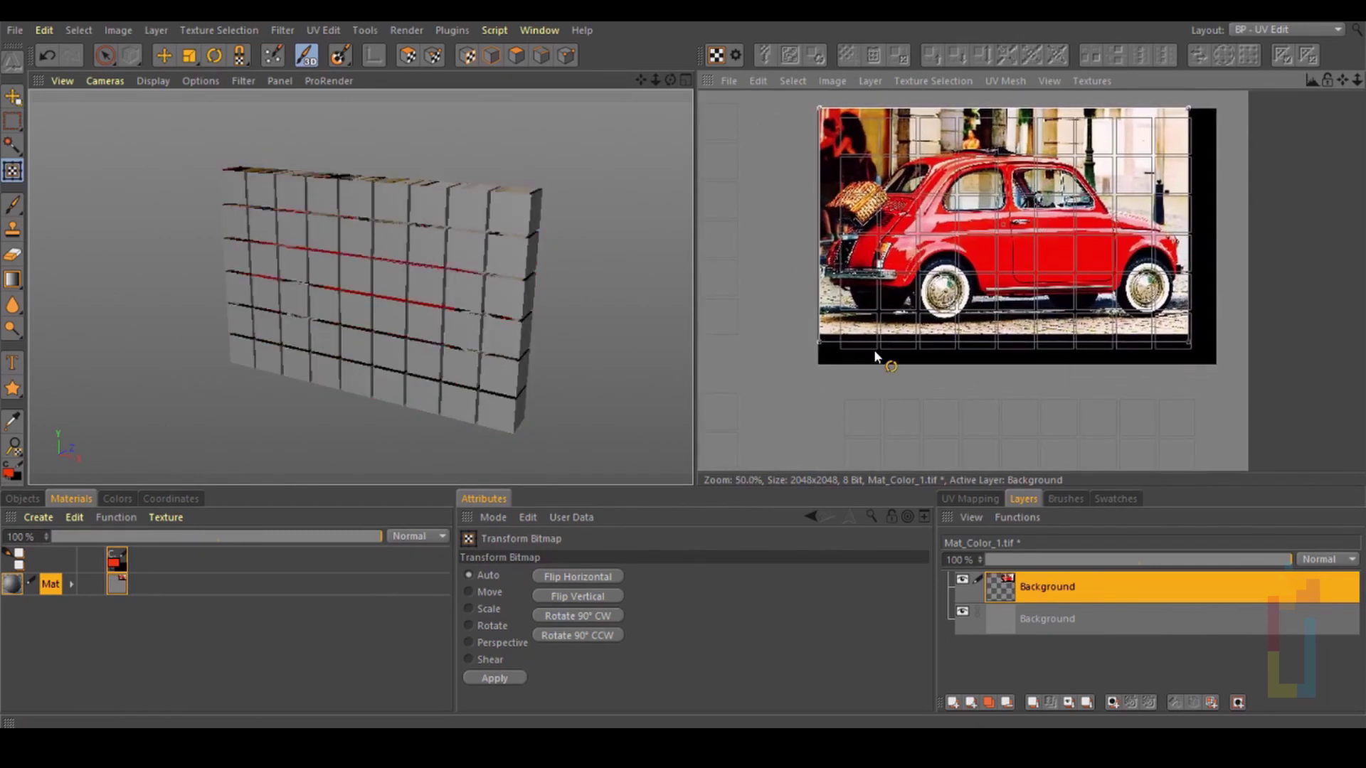
# Step: Enlarge and reposition the car image until it covers the whole top-right UV grid, and apply the layer transformation
pyautogui.moveTo(820, 347); pyautogui.dragTo(786, 361)
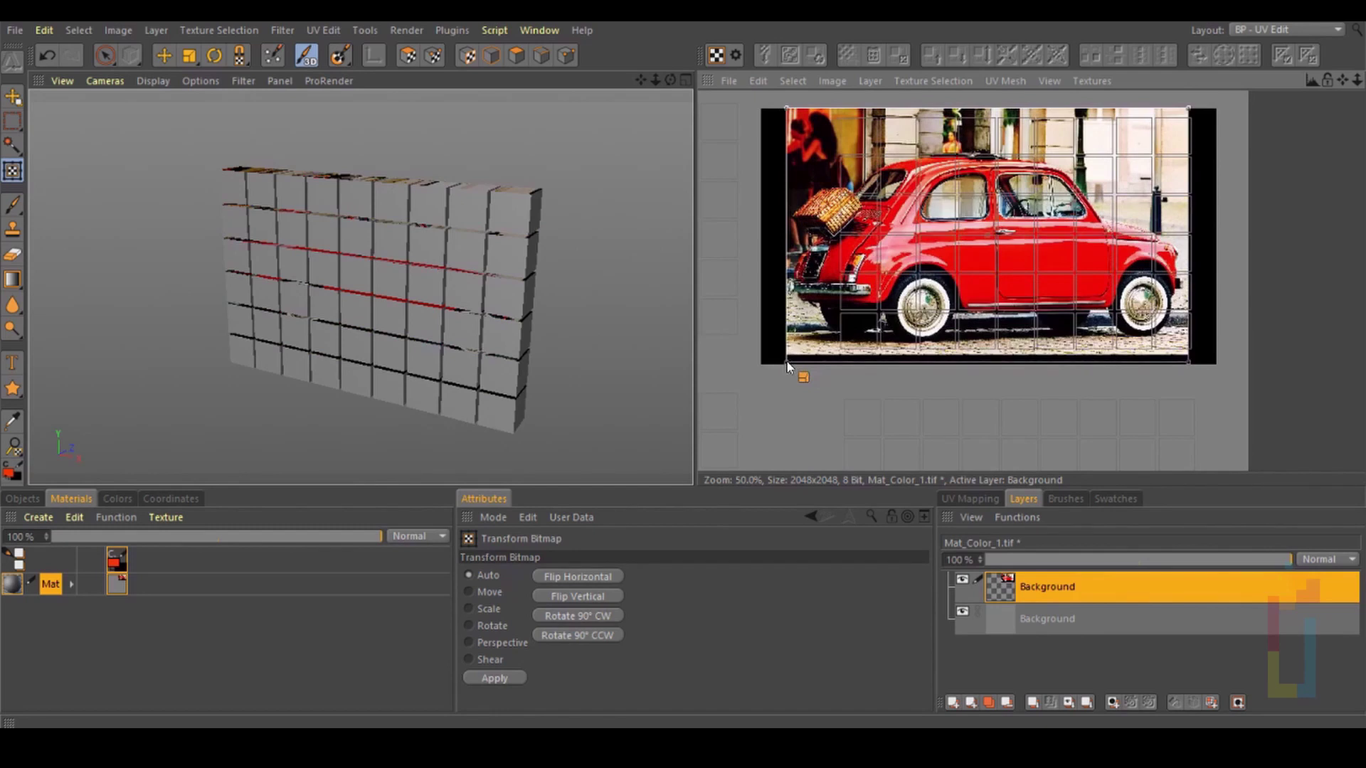
pyautogui.moveTo(943, 207); pyautogui.dragTo(977, 205)
pyautogui.click(12, 97)
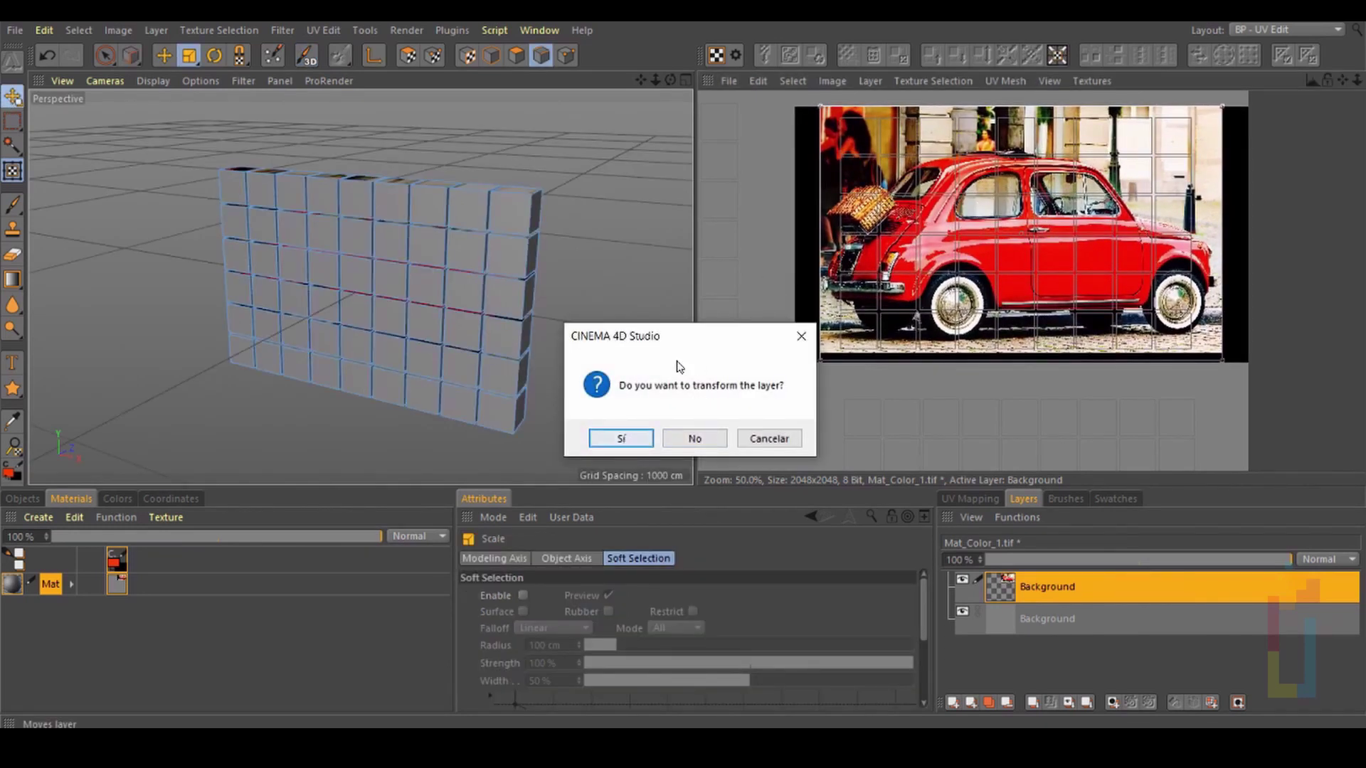
pyautogui.click(624, 439)
pyautogui.scroll(-4, 1030, 282)
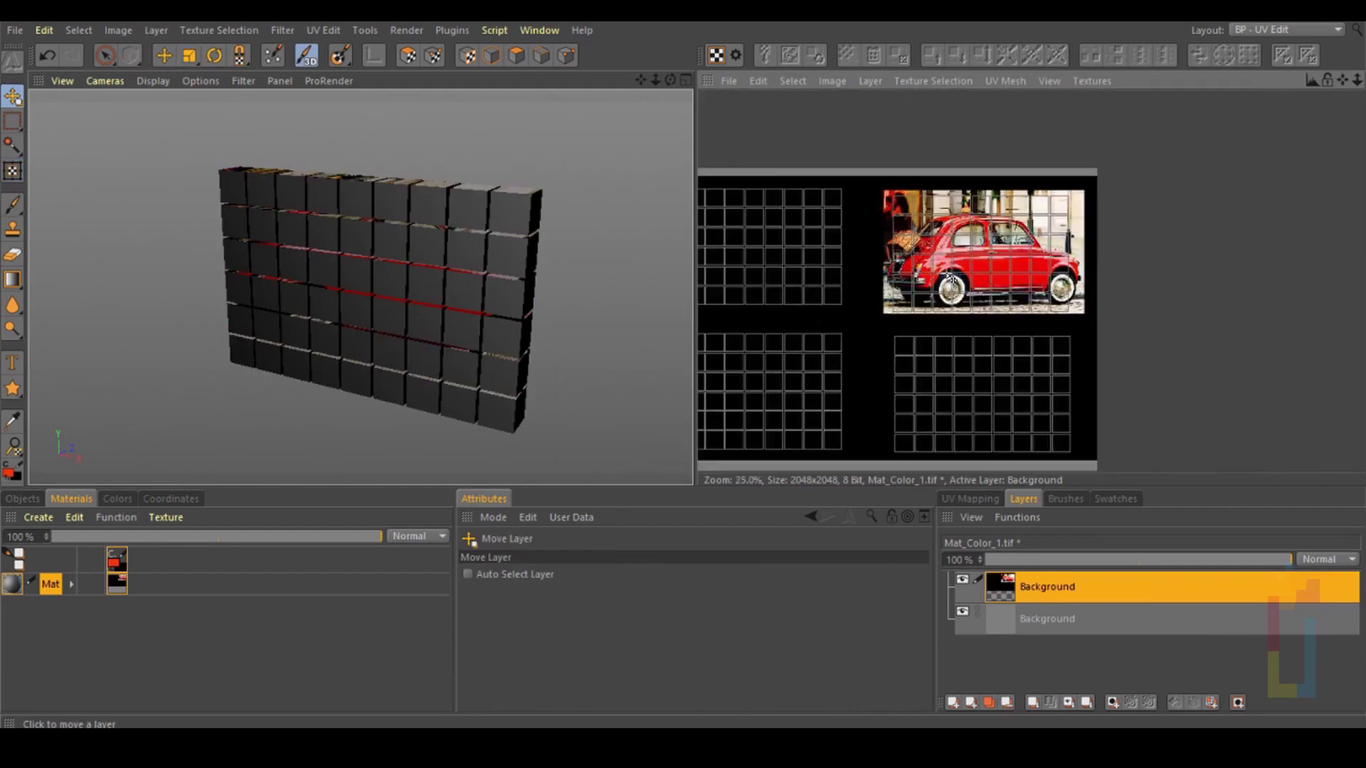
pyautogui.scroll(-1, 1030, 282)
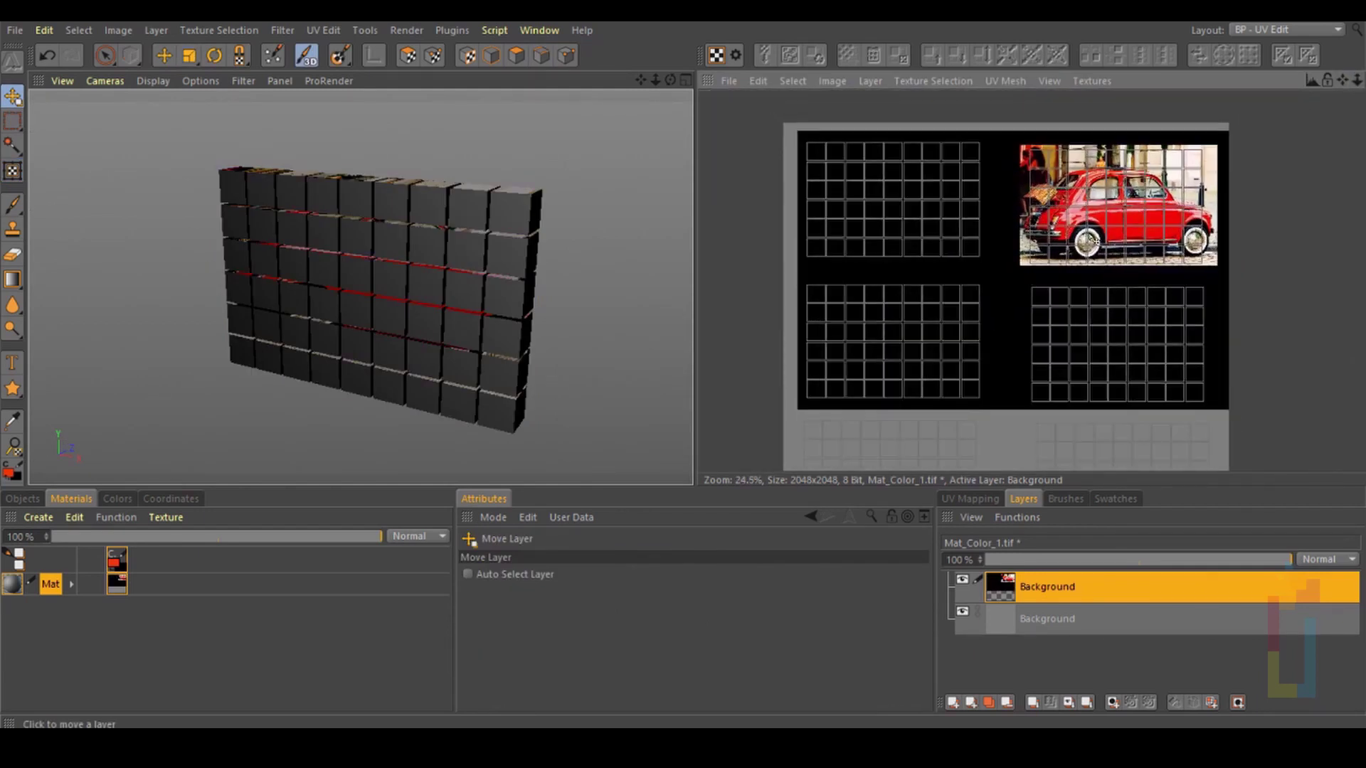
# Step: Try rotating the cubes with the Plain effector to a 97° pitch to check the image, and undo the rotation
pyautogui.click(29, 497)
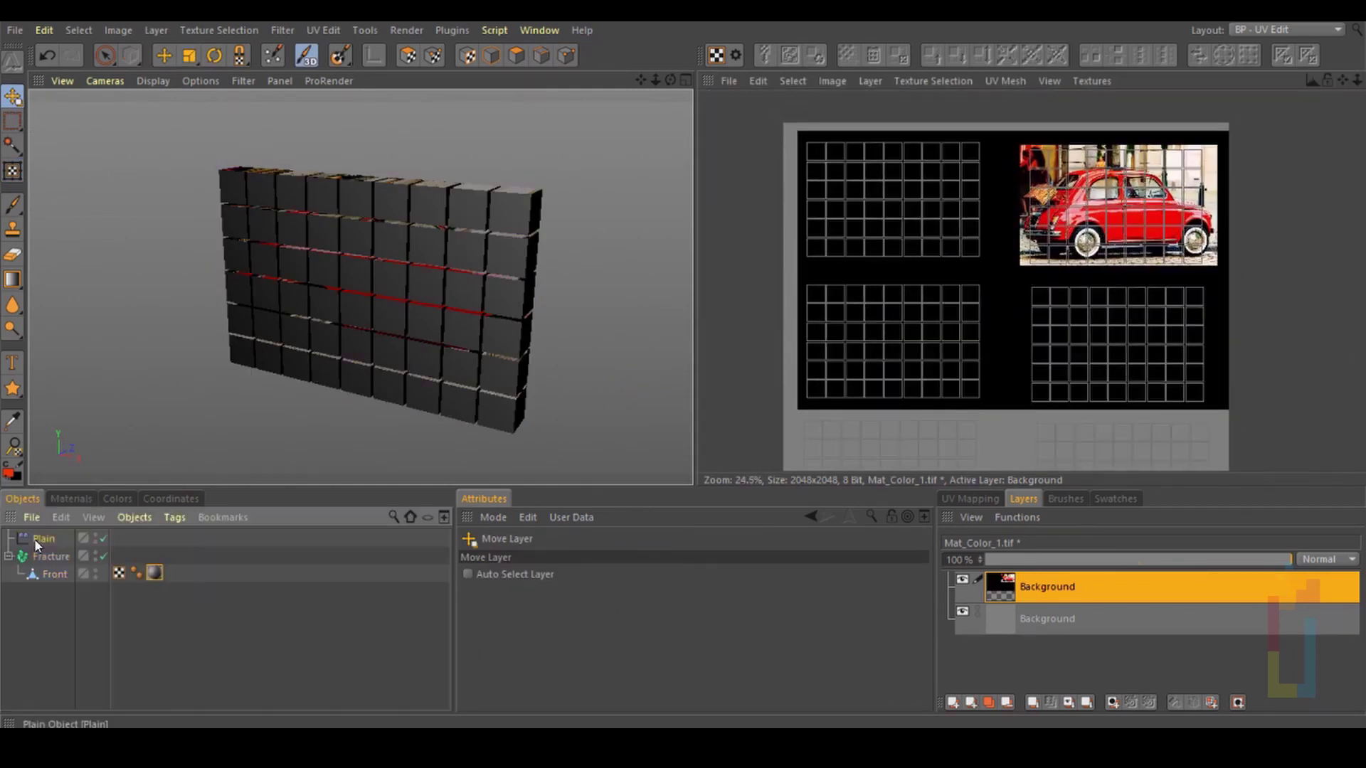
pyautogui.click(37, 538)
pyautogui.moveTo(752, 645)
pyautogui.mouseDown()
pyautogui.moveTo(756, 670)
pyautogui.moveTo(752, 628)
pyautogui.mouseUp()
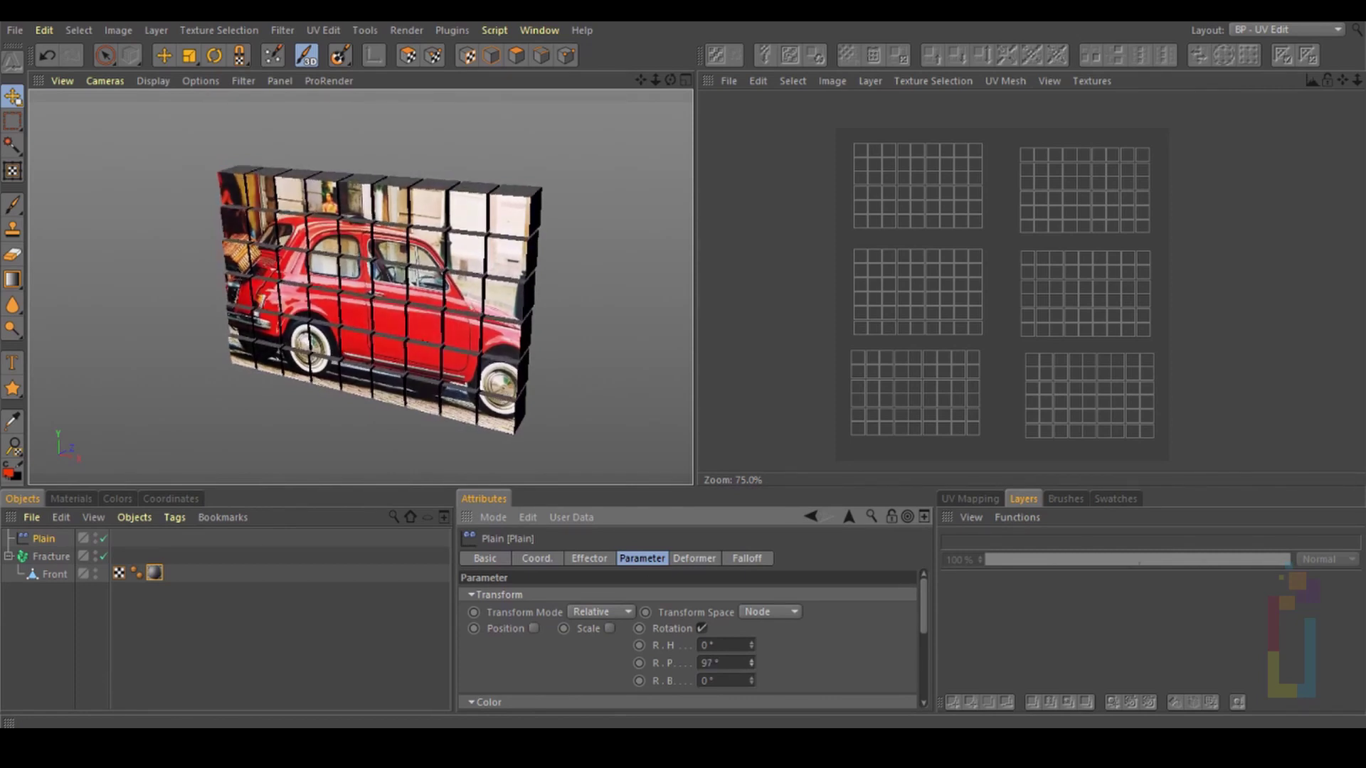
pyautogui.hotkey('ctrl', 'z')
# Step: Move the car layer onto the middle-left UV grid and test it with the Plain effector's heading rotation
pyautogui.click(61, 577)
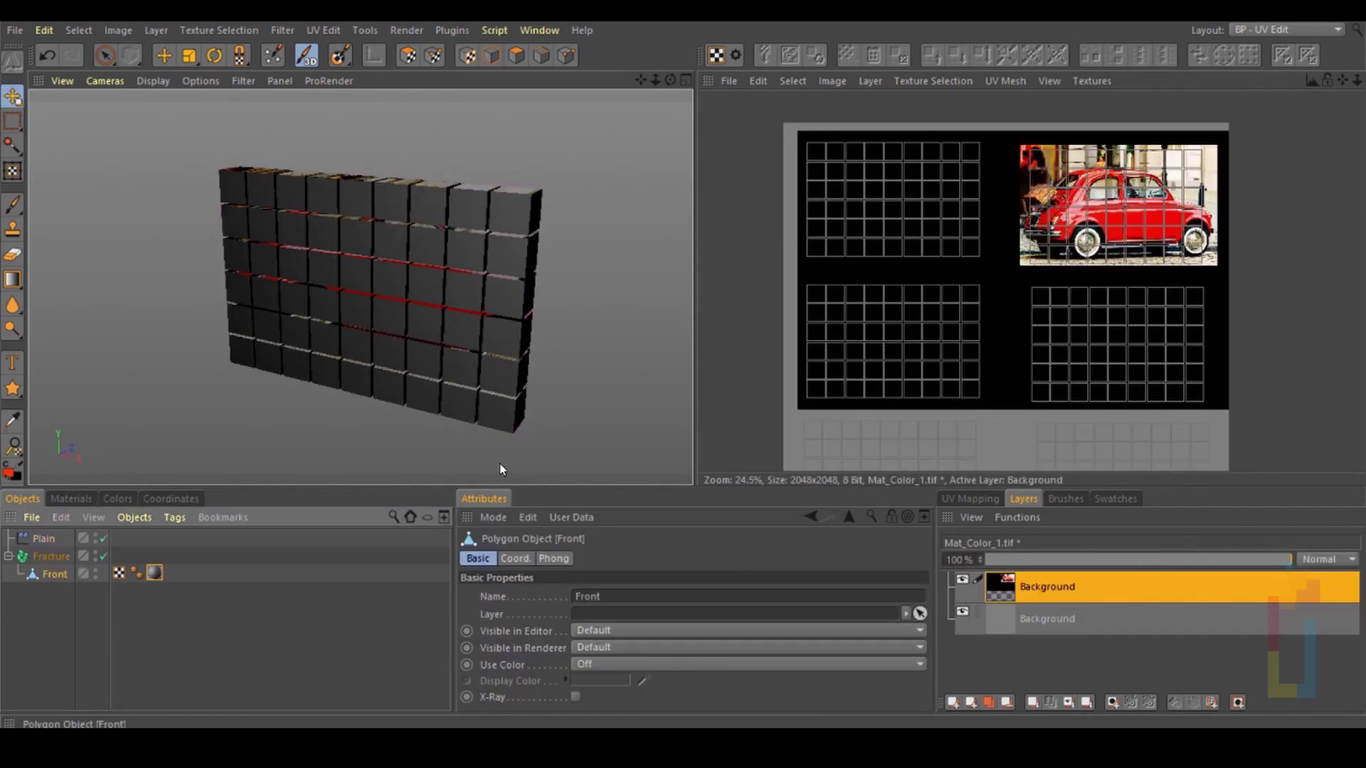
pyautogui.moveTo(1125, 229); pyautogui.dragTo(911, 370)
pyautogui.click(43, 538)
pyautogui.moveTo(751, 645)
pyautogui.mouseDown()
pyautogui.moveTo(751, 723)
pyautogui.moveTo(751, 664)
pyautogui.mouseUp()
# Step: Move the car layer onto the middle-right UV grid and test it by rotating the cubes with the Plain effector
pyautogui.click(40, 573)
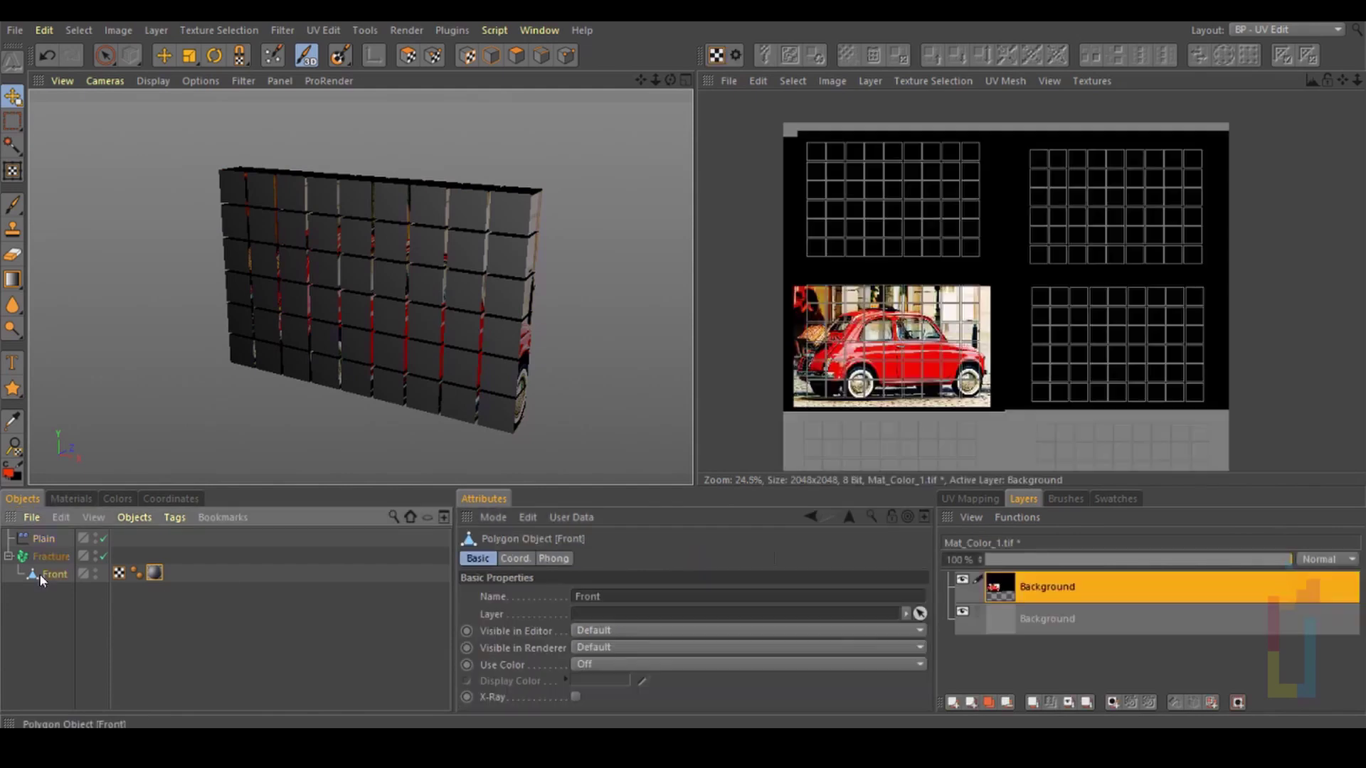
pyautogui.press('e')
pyautogui.moveTo(861, 334); pyautogui.dragTo(1095, 338)
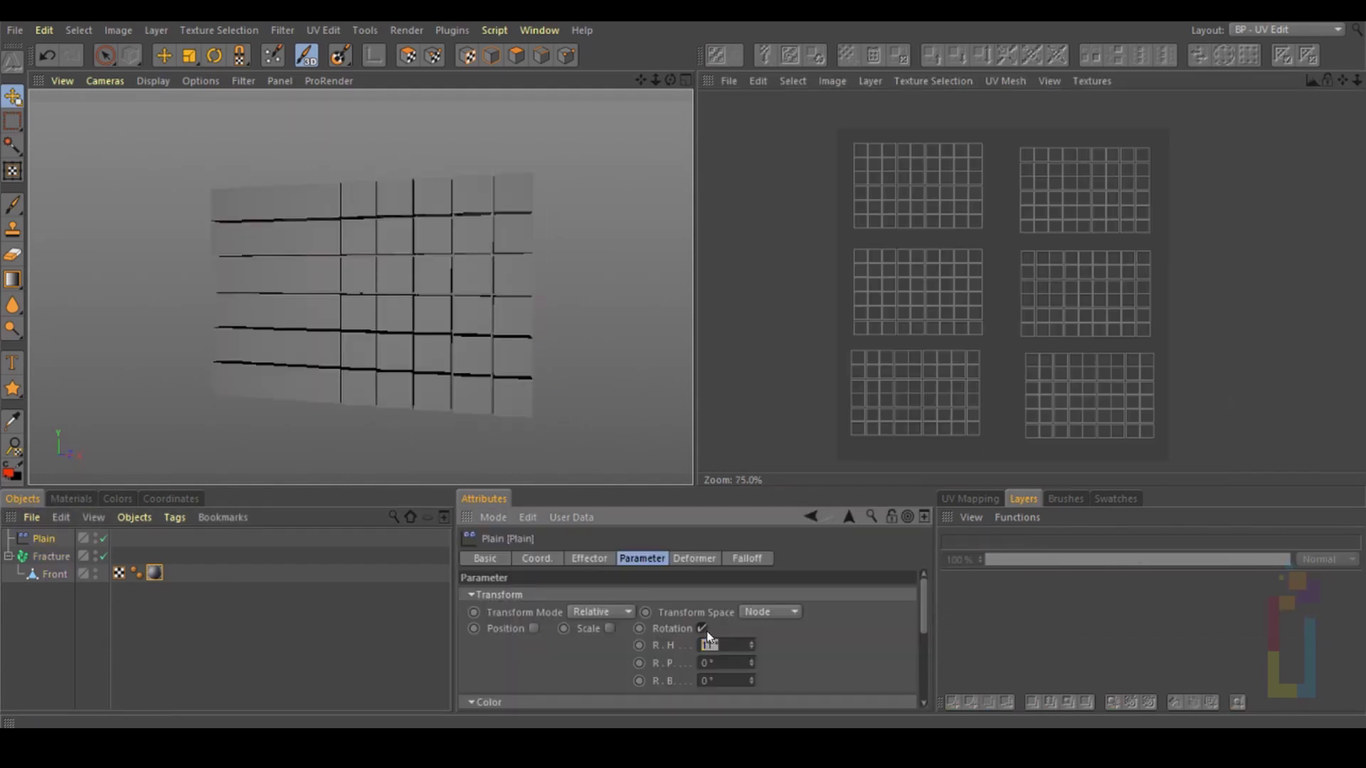
pyautogui.moveTo(751, 663); pyautogui.dragTo(751, 657)
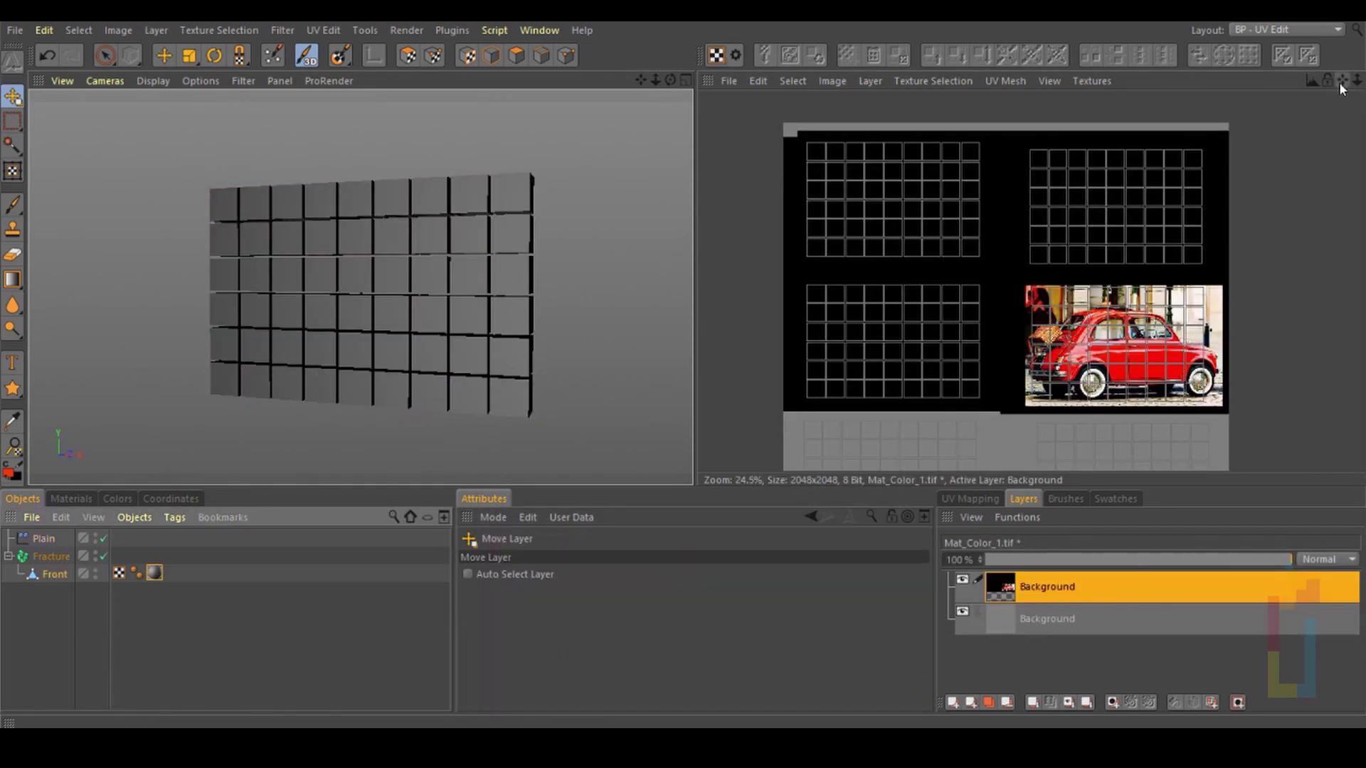
# Step: Move the car layer onto the bottom-right UV grid and set the Plain effector's heading rotation to 180° to check it
pyautogui.moveTo(1340, 84); pyautogui.dragTo(1334, 0)
pyautogui.moveTo(1031, 202); pyautogui.dragTo(1027, 336)
pyautogui.moveTo(670, 81); pyautogui.dragTo(711, 92)
pyautogui.keyDown('alt'); pyautogui.moveTo(359, 287); pyautogui.dragTo(360, 287); pyautogui.keyUp('alt')
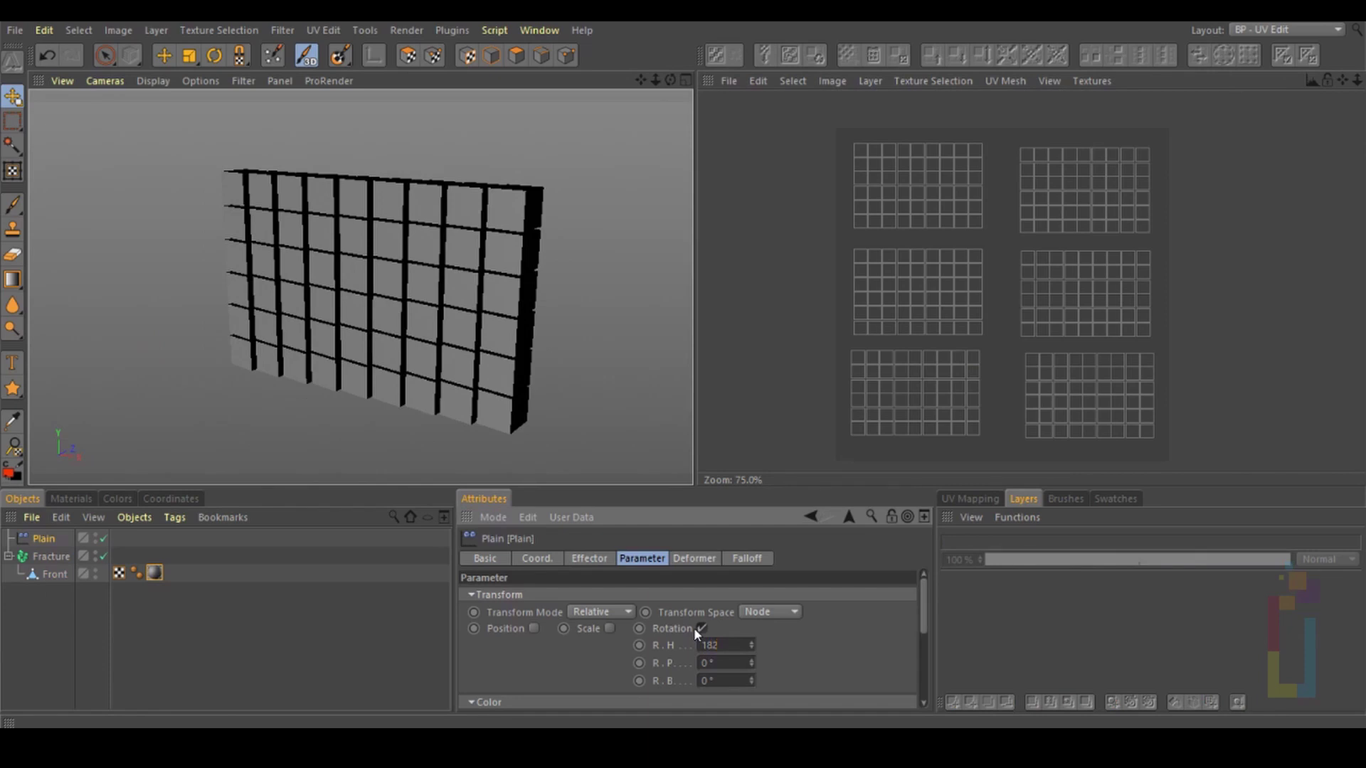
pyautogui.press('Return')
pyautogui.moveTo(669, 80); pyautogui.dragTo(658, 32)
# Step: Move the car layer onto the bottom-left UV grid and return the Plain effector's heading rotation to 0°
pyautogui.click(51, 574)
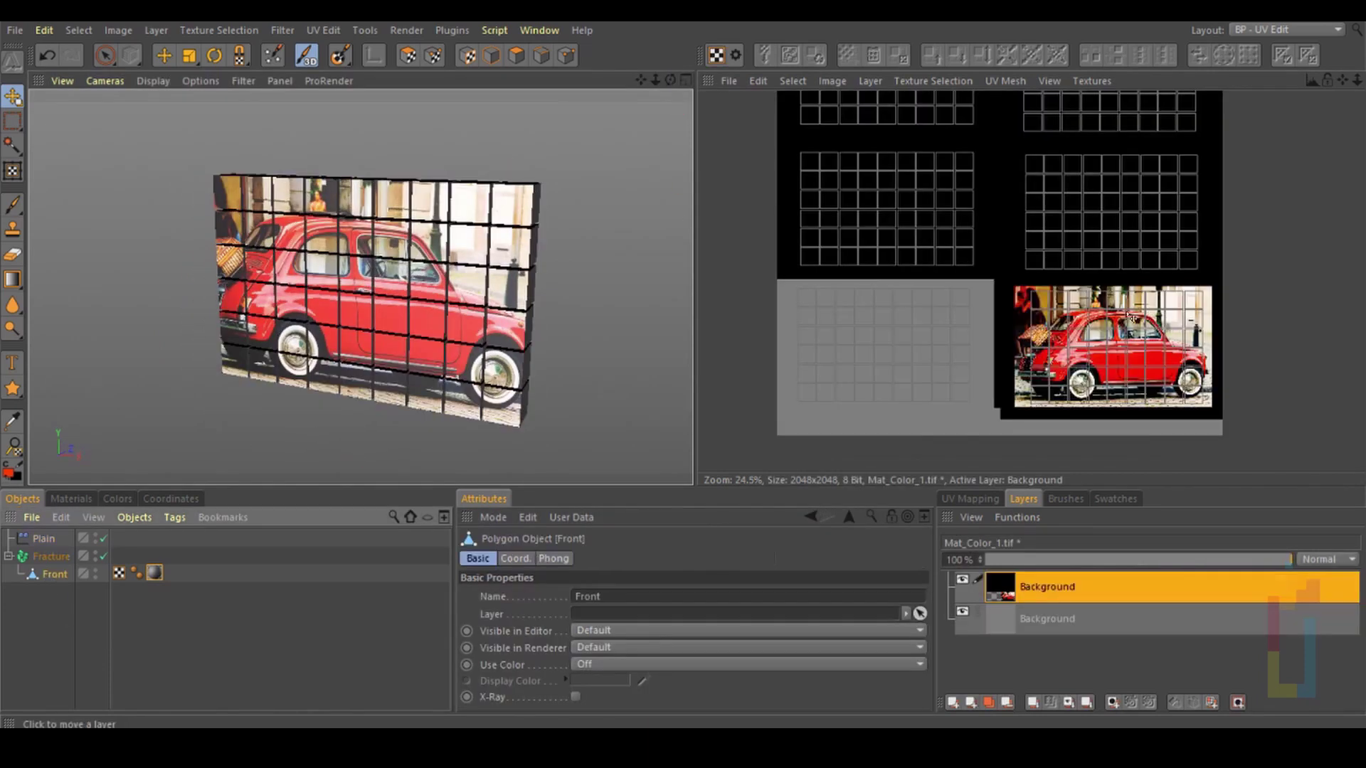
pyautogui.moveTo(1060, 343); pyautogui.dragTo(833, 345)
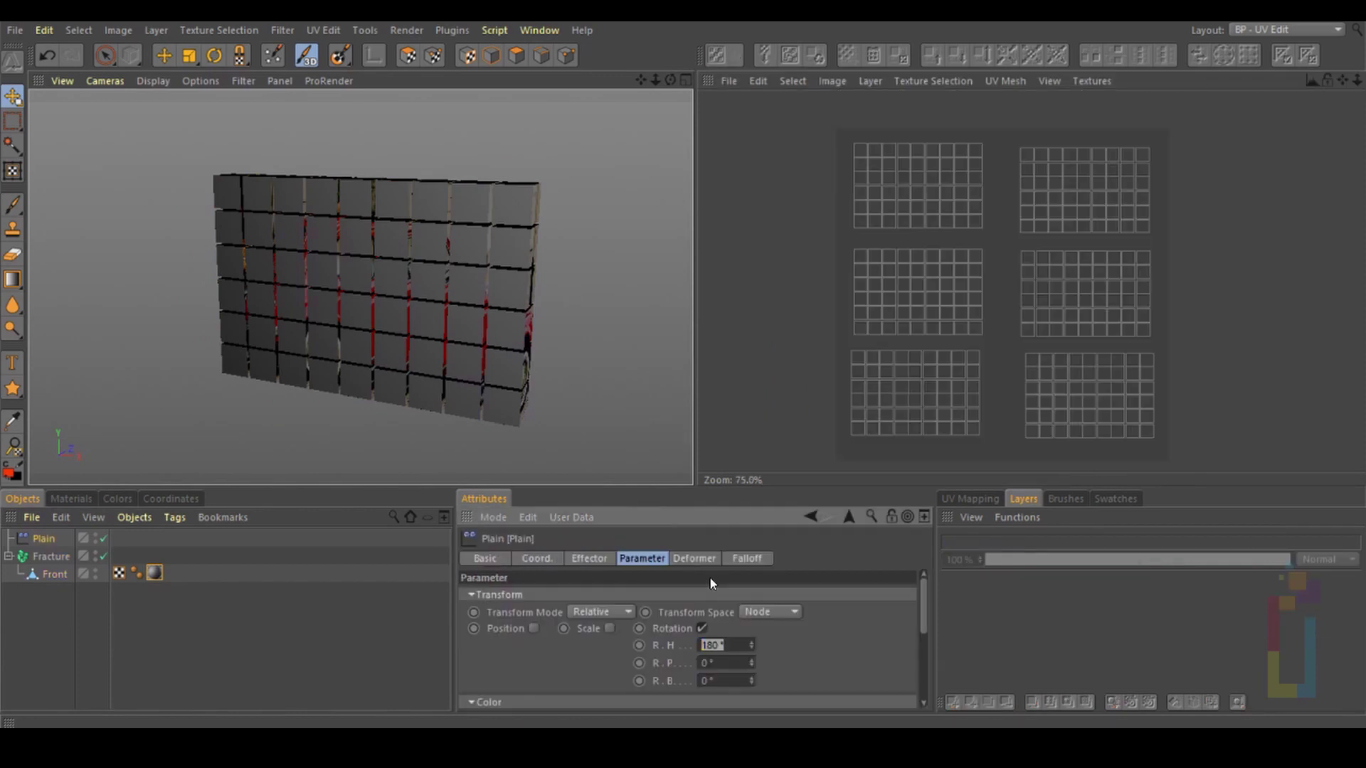
pyautogui.hotkey('ctrl', 'z')
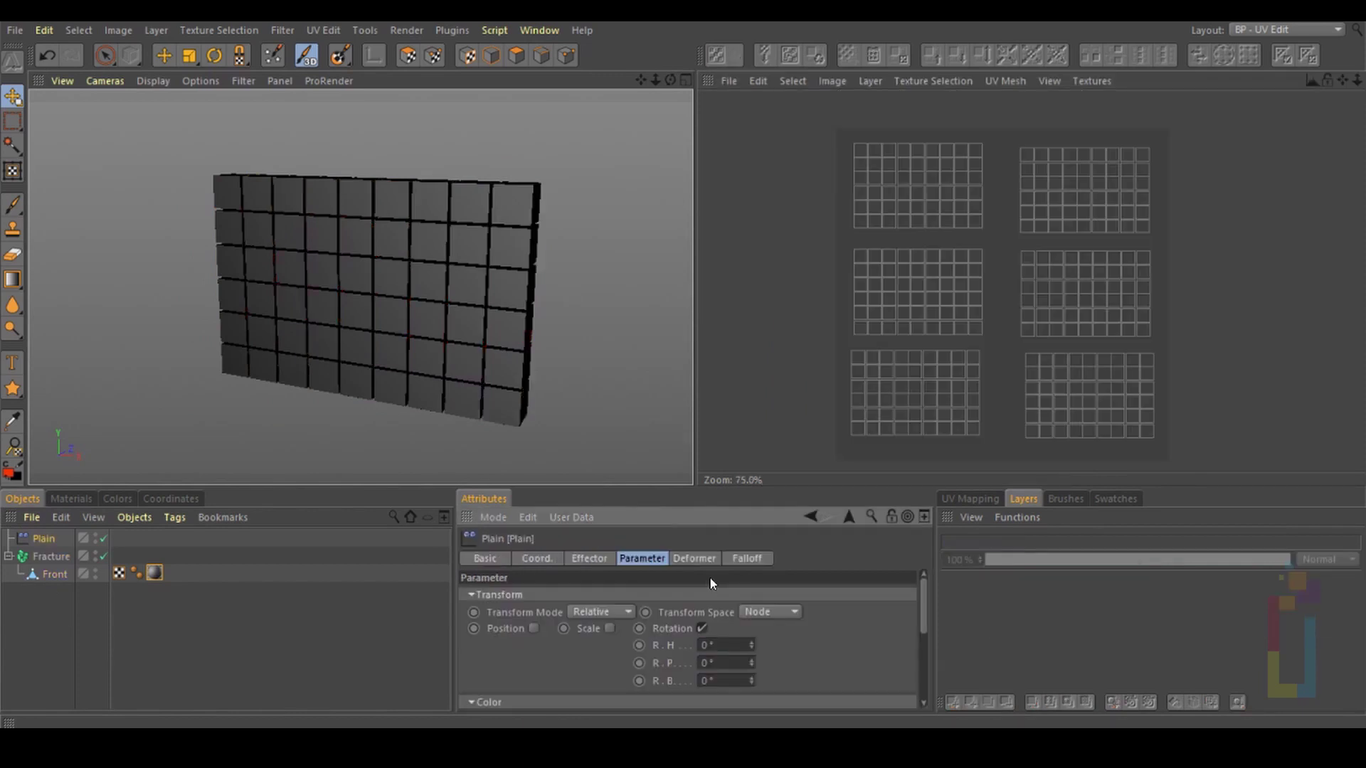
pyautogui.moveTo(751, 645); pyautogui.dragTo(750, 580)
# Step: Delete the black area around the car image on its layer using an inverted rectangular selection, and deselect everything
pyautogui.click(50, 578)
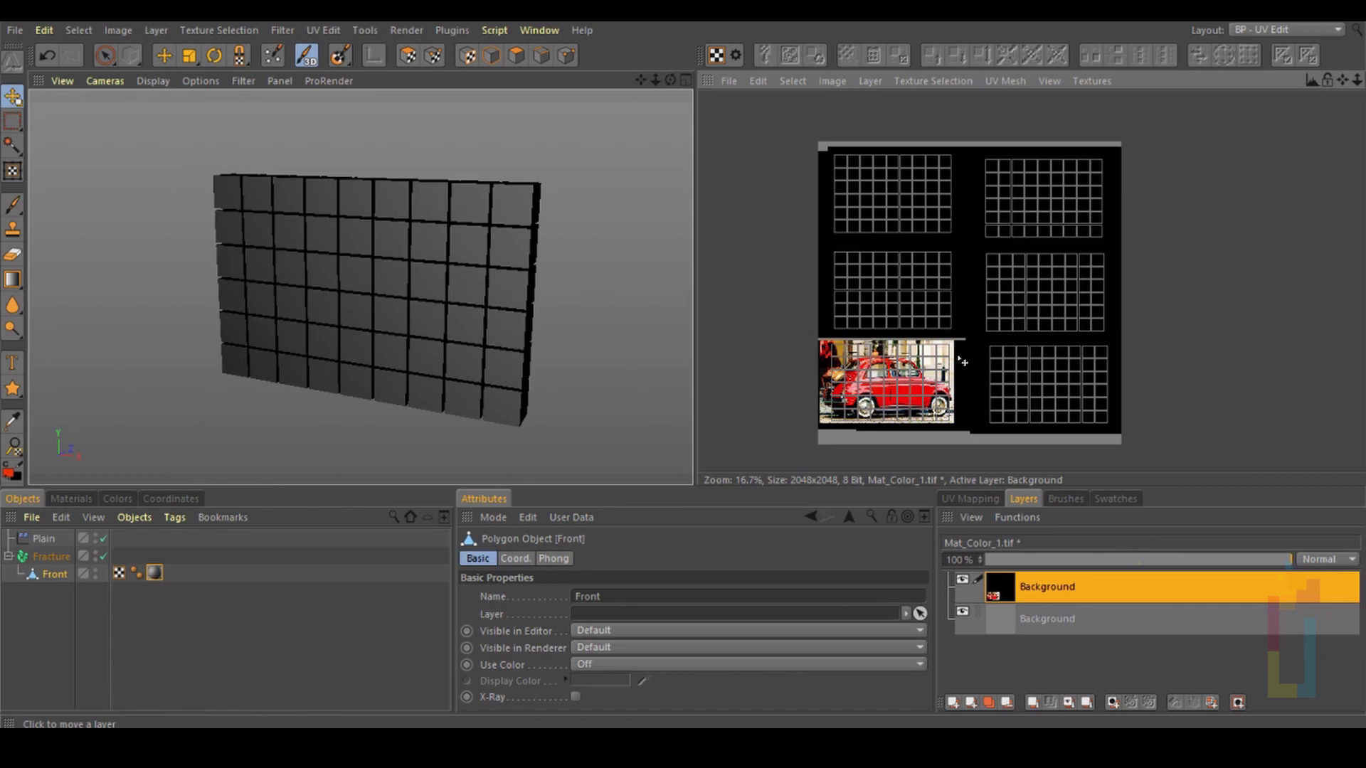
pyautogui.click(12, 121)
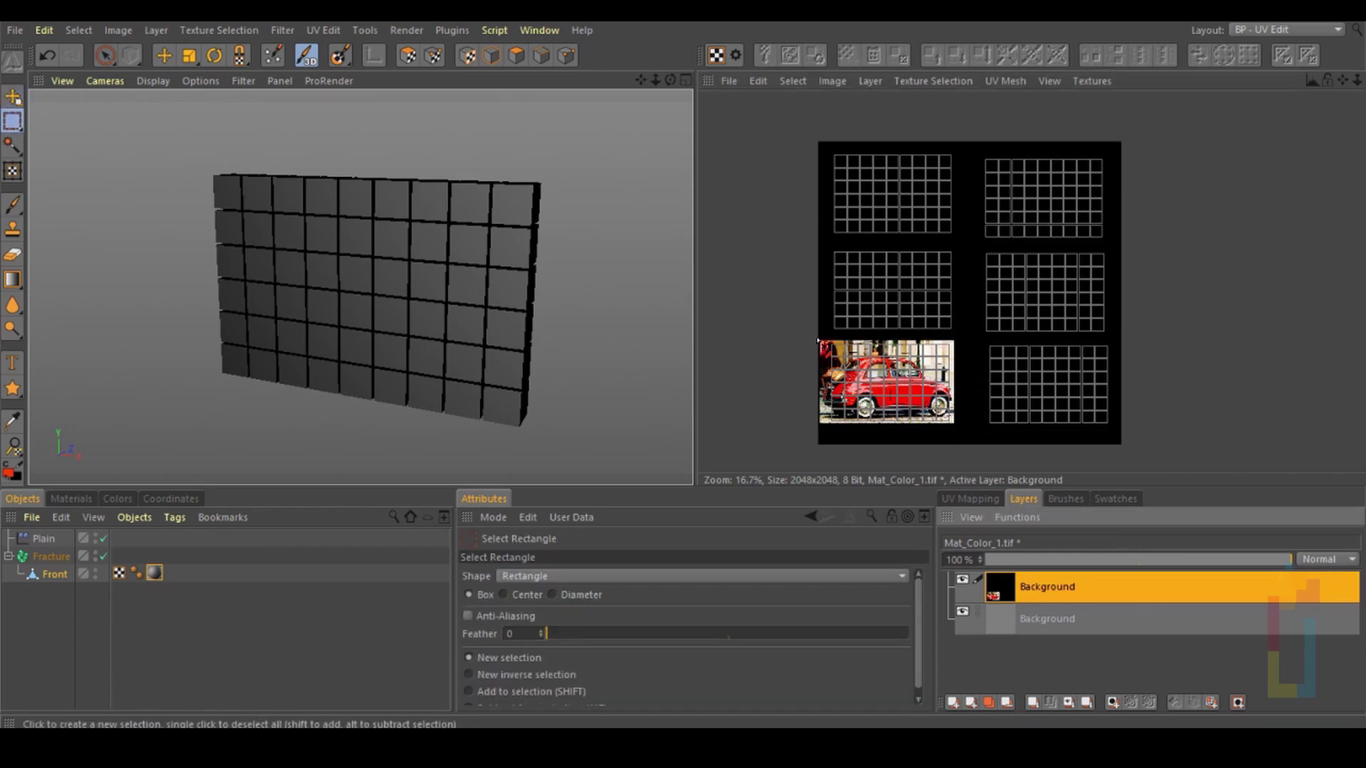
pyautogui.moveTo(818, 339); pyautogui.dragTo(961, 431)
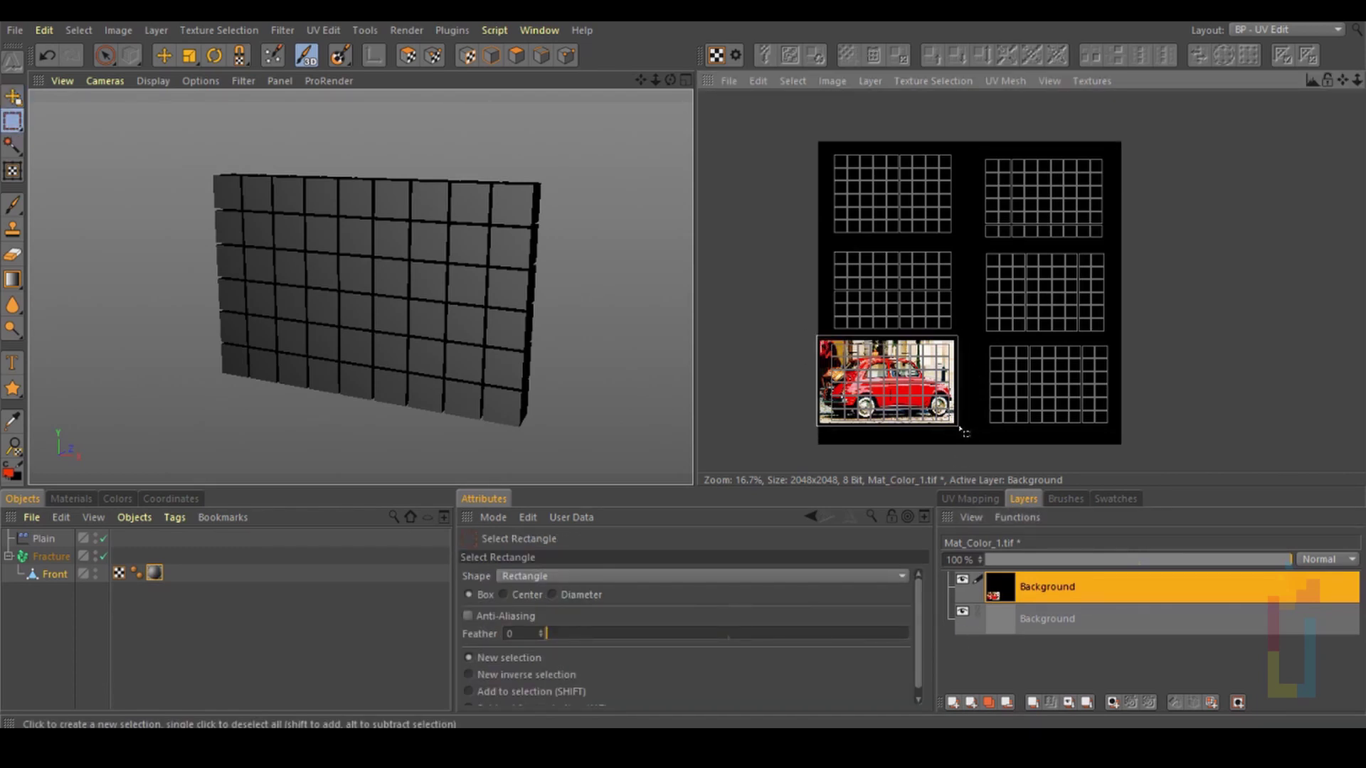
pyautogui.click(929, 79)
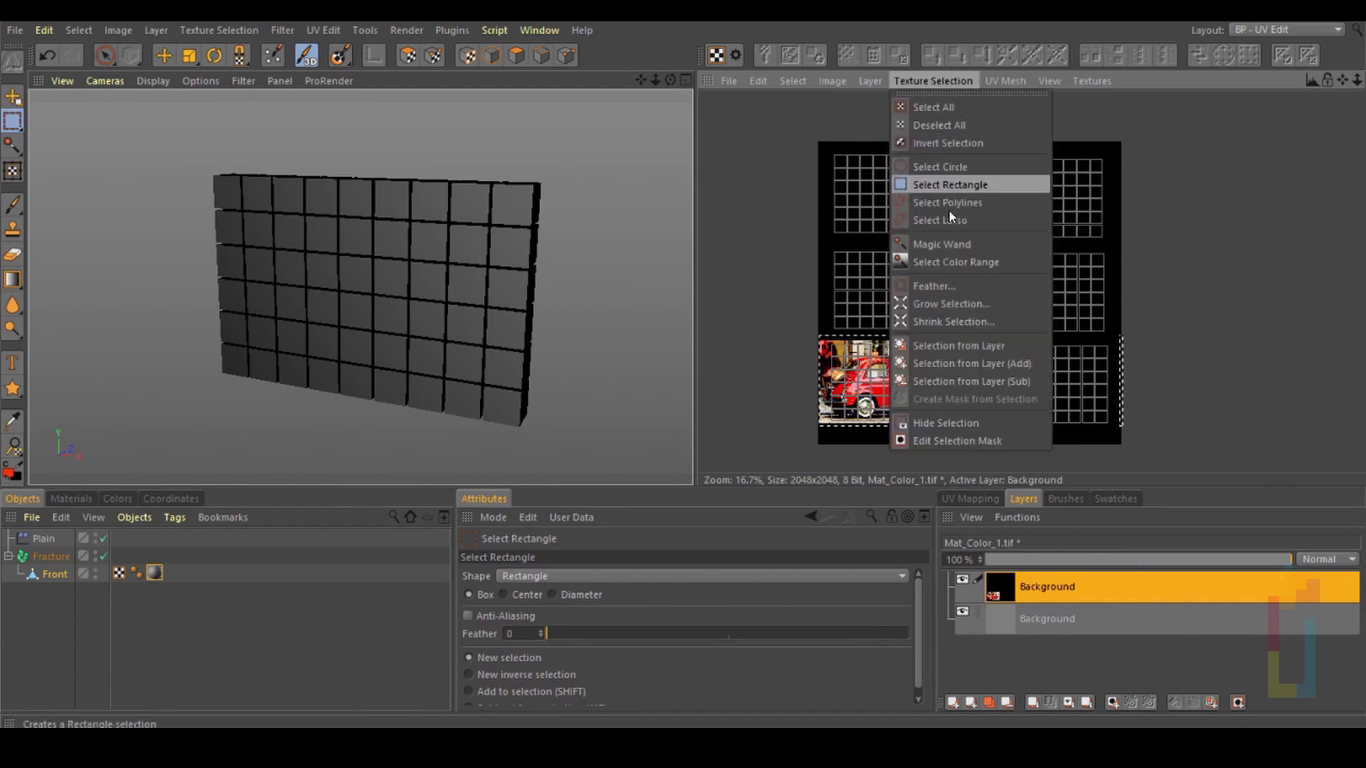
pyautogui.click(947, 143)
pyautogui.press('Delete')
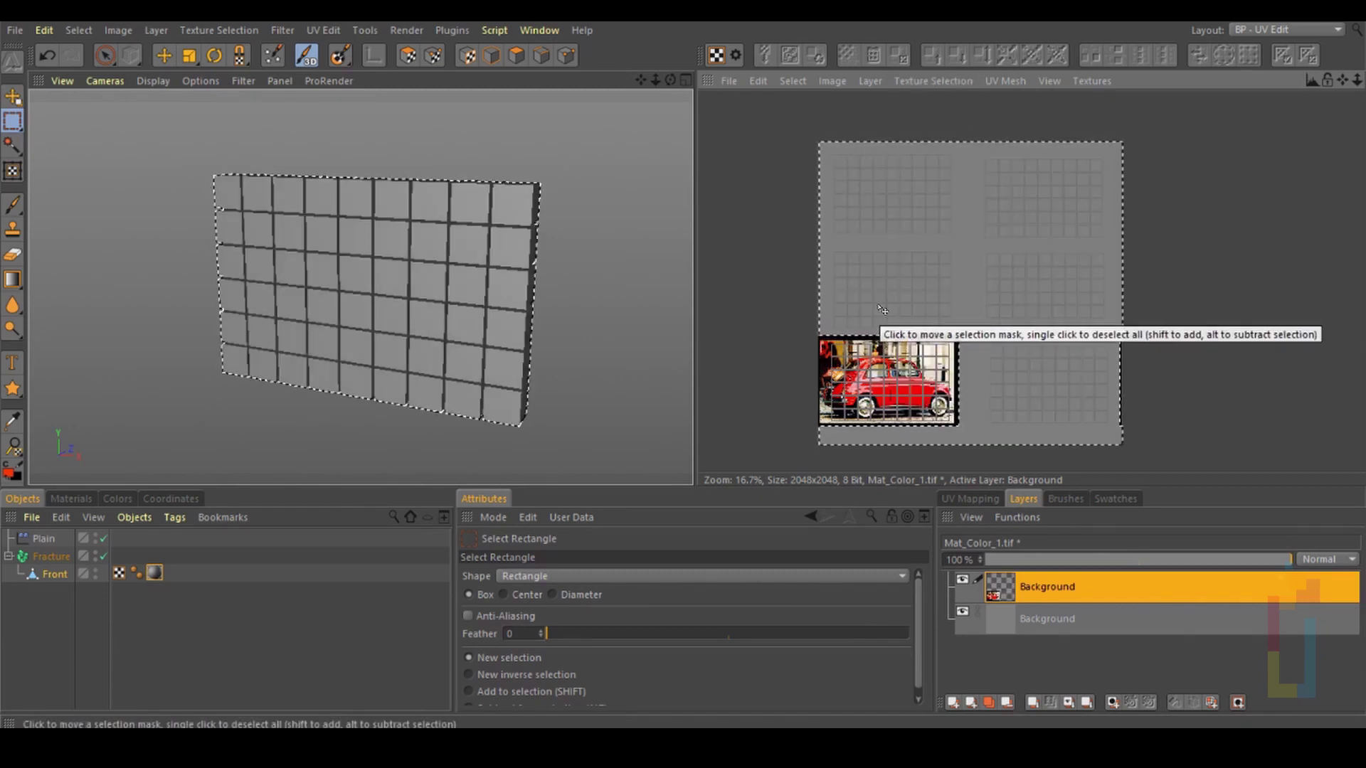
pyautogui.click(914, 79)
pyautogui.click(946, 128)
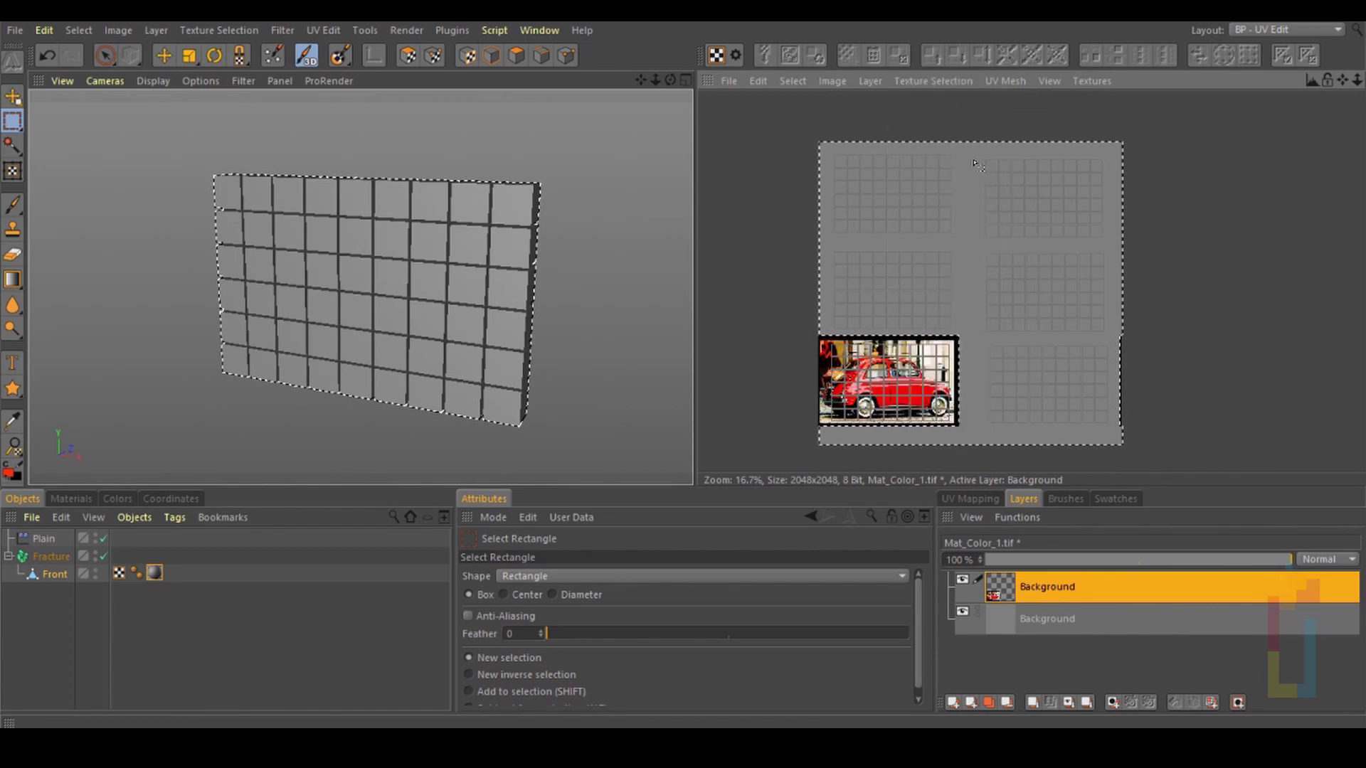
# Step: Merge the gold image into the color texture as a new layer without scaling it to the texture size
pyautogui.scroll(1, 982, 335)
pyautogui.keyDown('alt'); pyautogui.moveTo(984, 335); pyautogui.dragTo(985, 320, button='middle'); pyautogui.keyUp('alt')
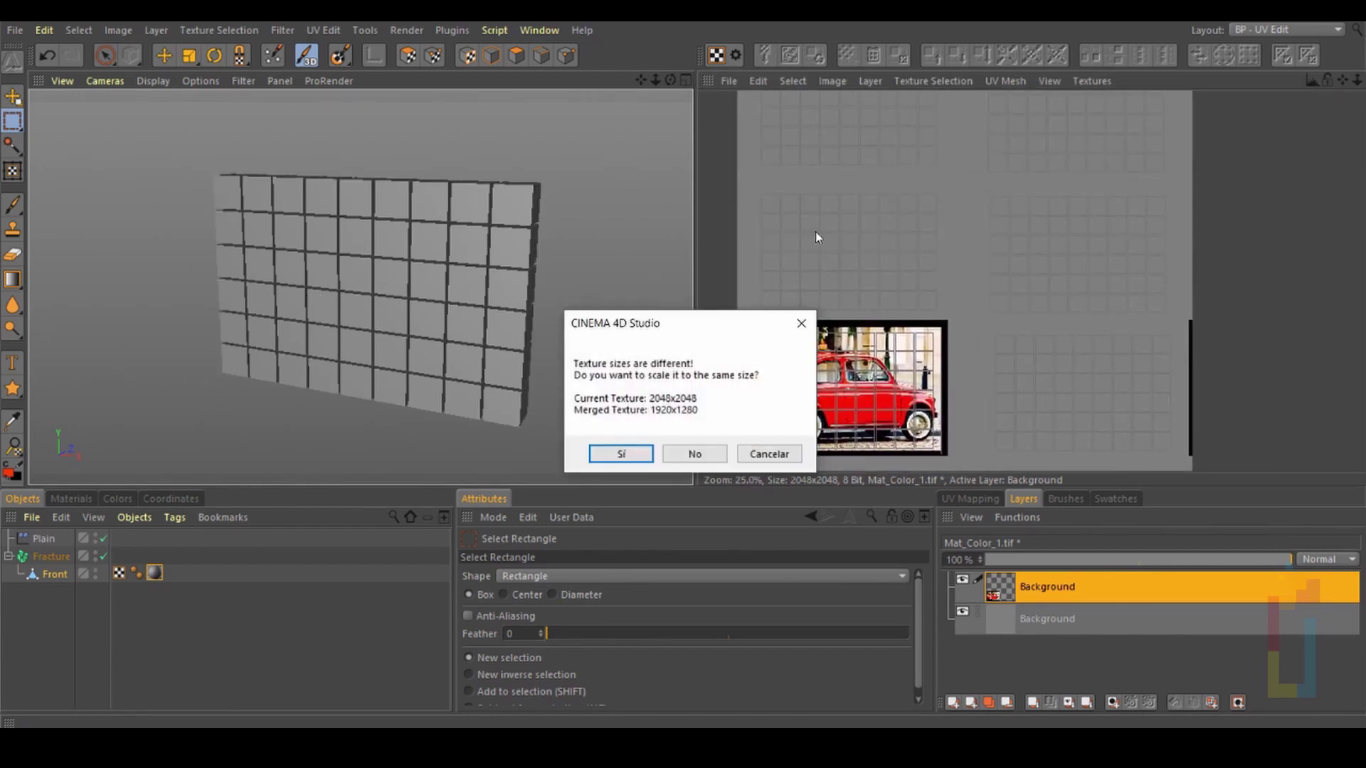
pyautogui.click(695, 451)
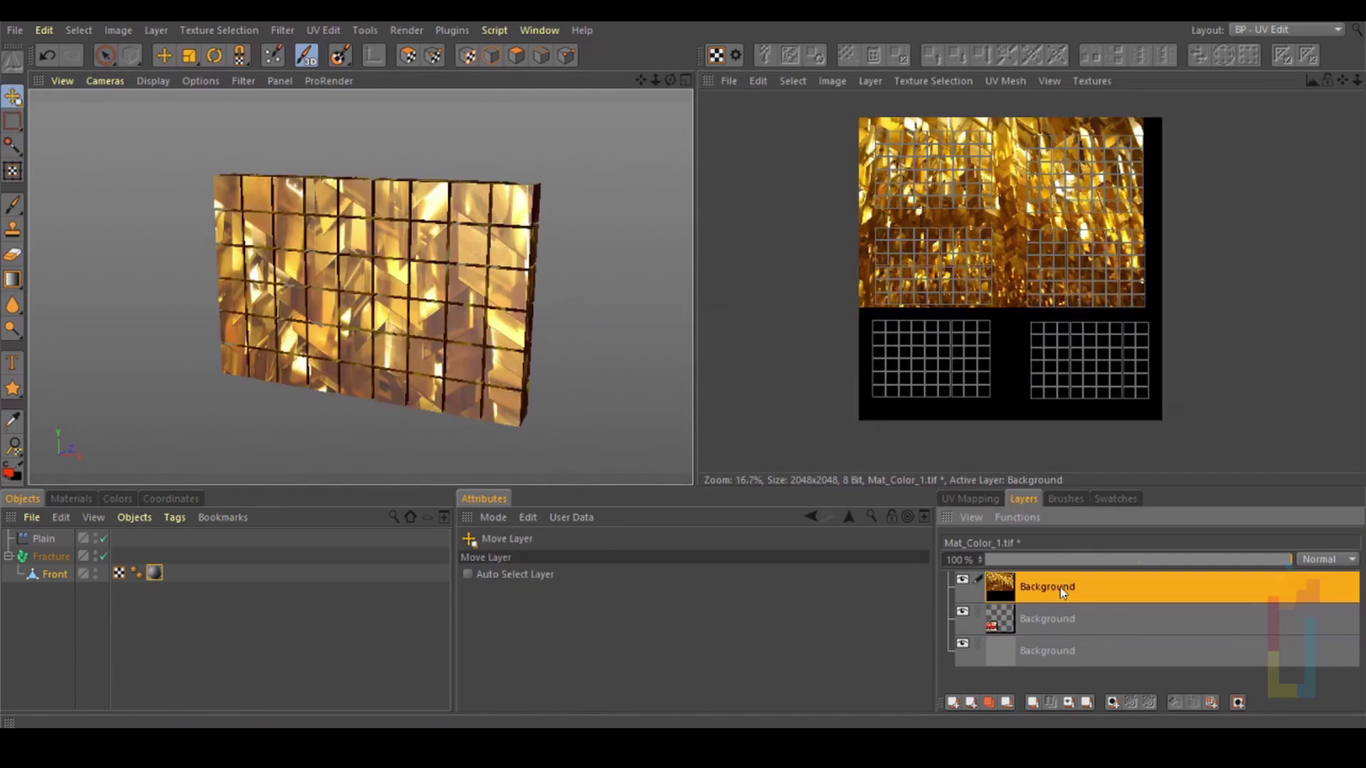
# Step: Move the gold image layer and scale it down with Transform Bitmap to cover the top-left UV grid, applying the transformation
pyautogui.moveTo(1056, 121); pyautogui.dragTo(1038, 102)
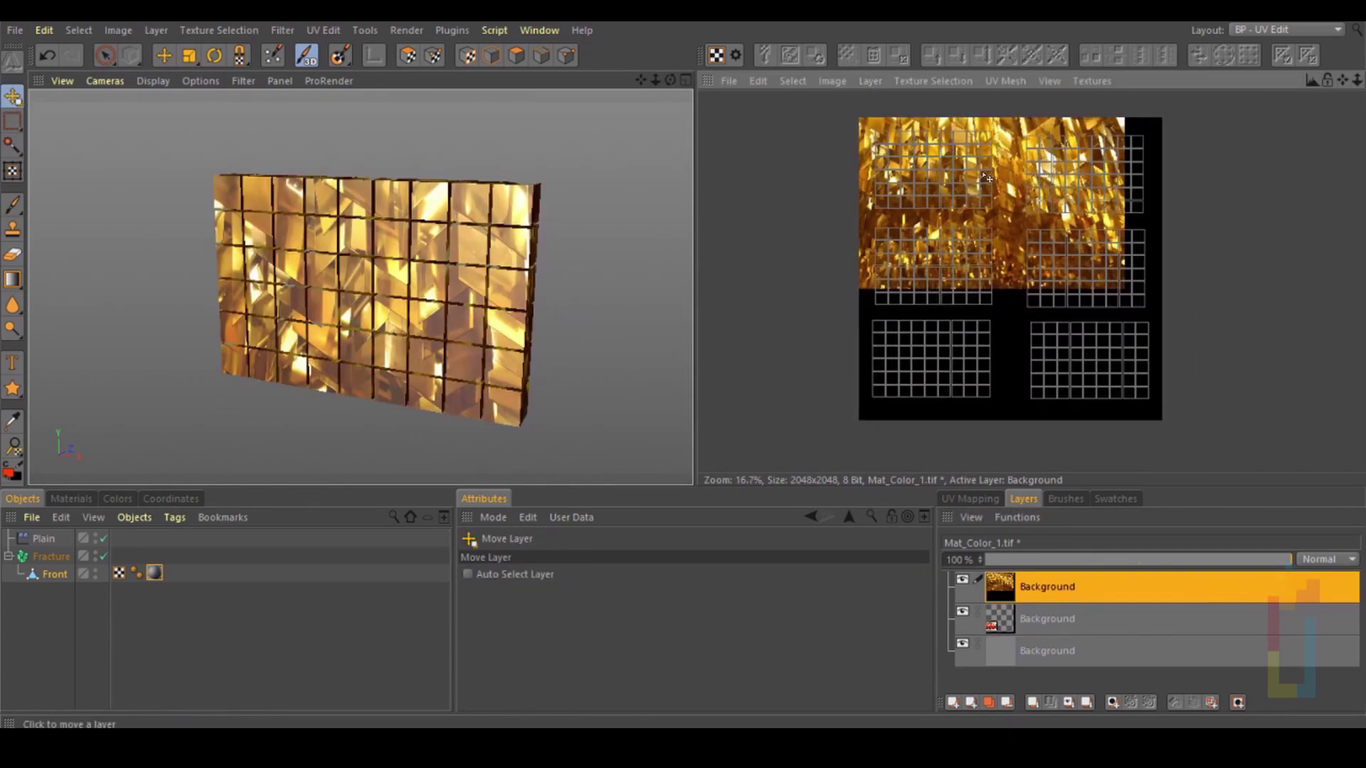
pyautogui.click(11, 170)
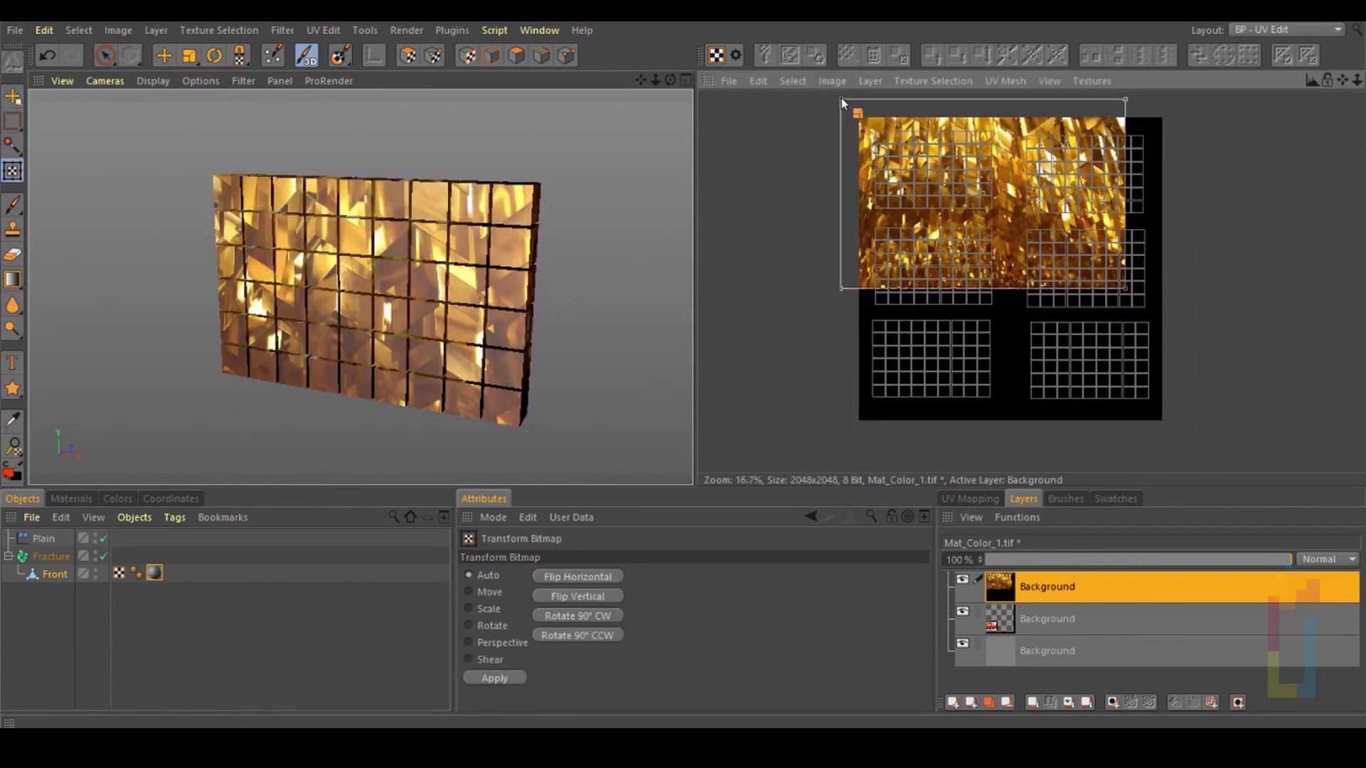
pyautogui.moveTo(840, 97); pyautogui.dragTo(932, 166)
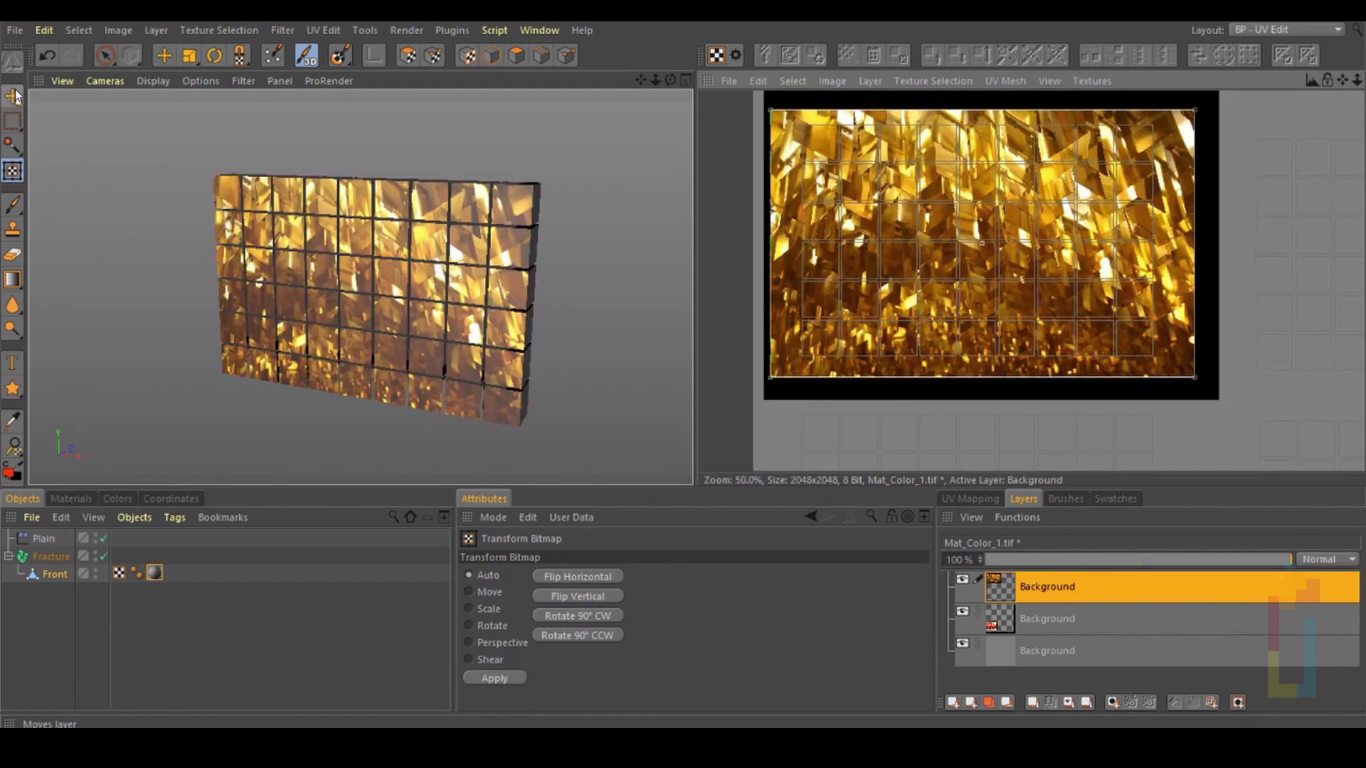
pyautogui.click(12, 96)
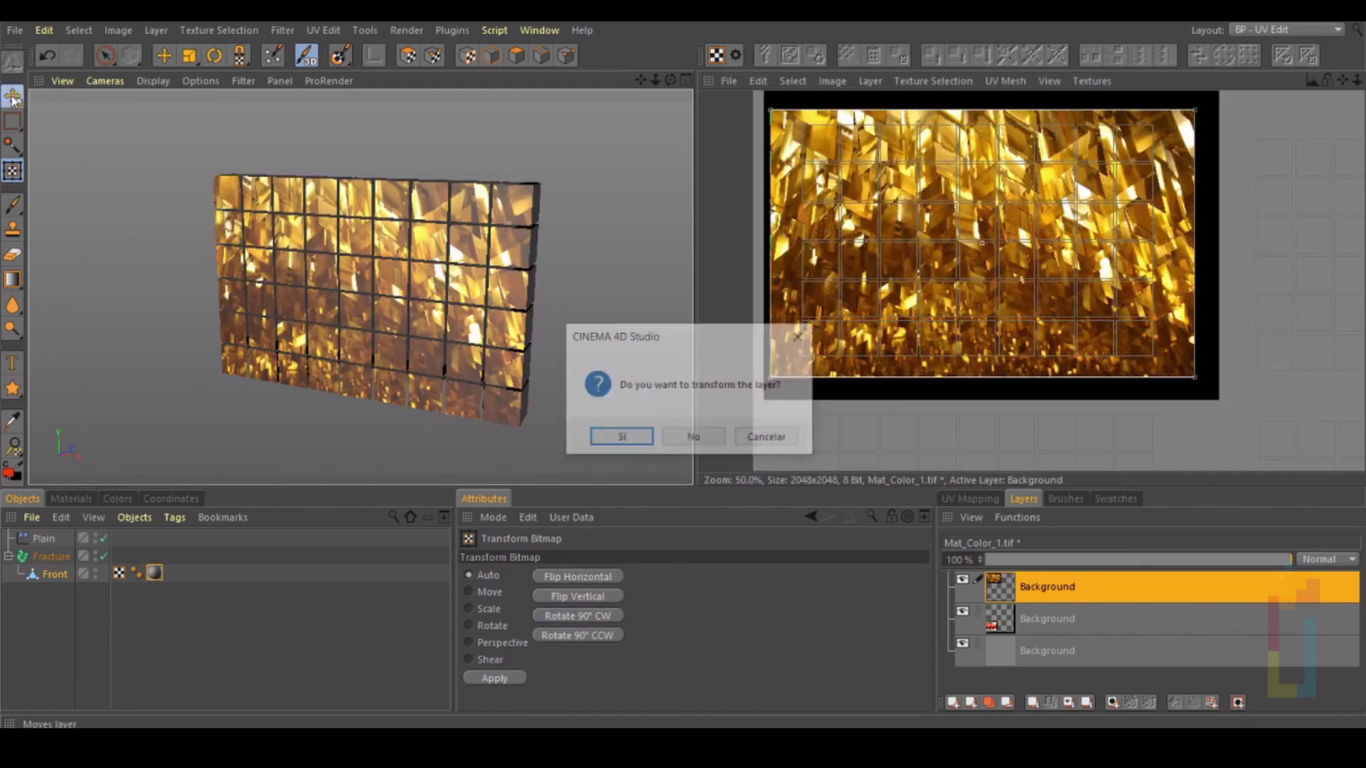
pyautogui.click(605, 444)
# Step: Delete the black area around the gold image on its layer using an inverted rectangular selection
pyautogui.scroll(-1, 1043, 202)
pyautogui.moveTo(1356, 80)
pyautogui.mouseDown()
pyautogui.moveTo(1337, 81)
pyautogui.moveTo(1346, 101)
pyautogui.mouseUp()
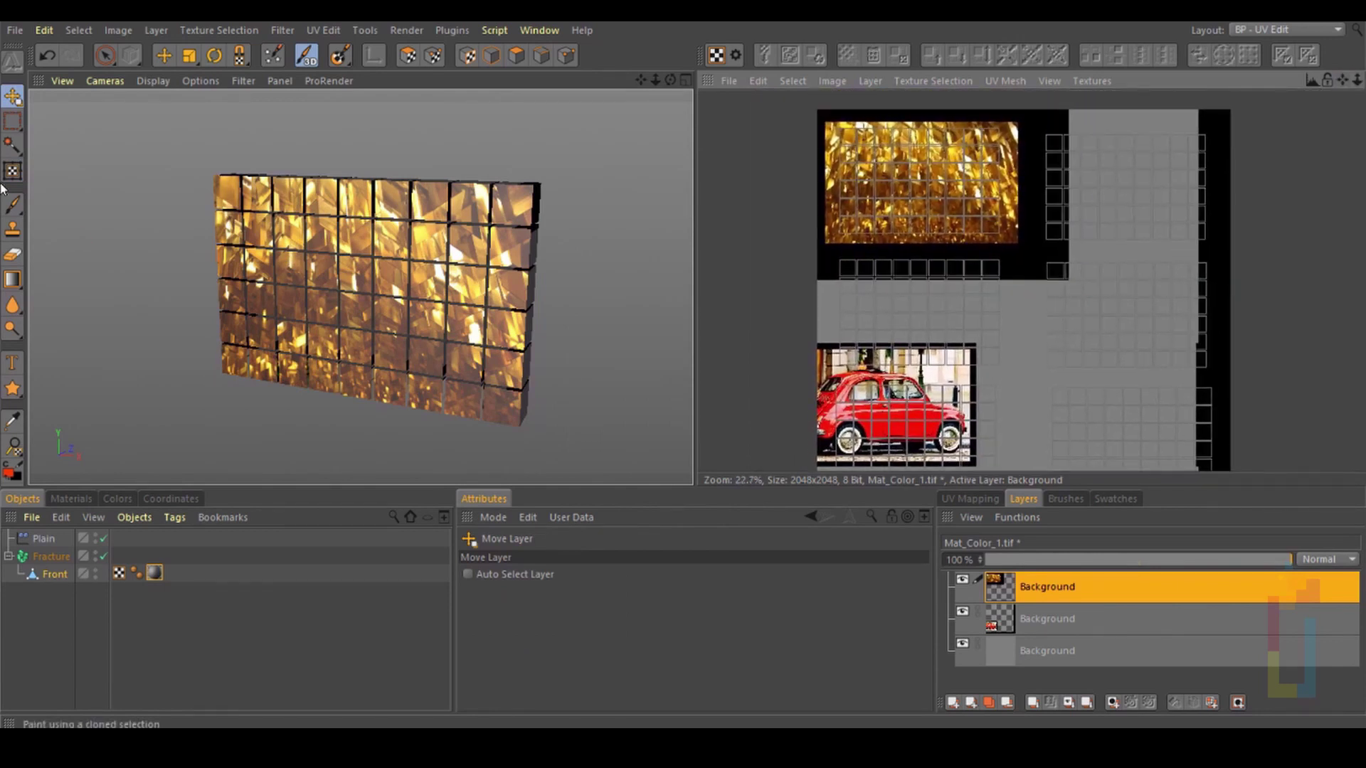
pyautogui.click(13, 121)
pyautogui.moveTo(867, 148); pyautogui.dragTo(1025, 251)
pyautogui.click(937, 83)
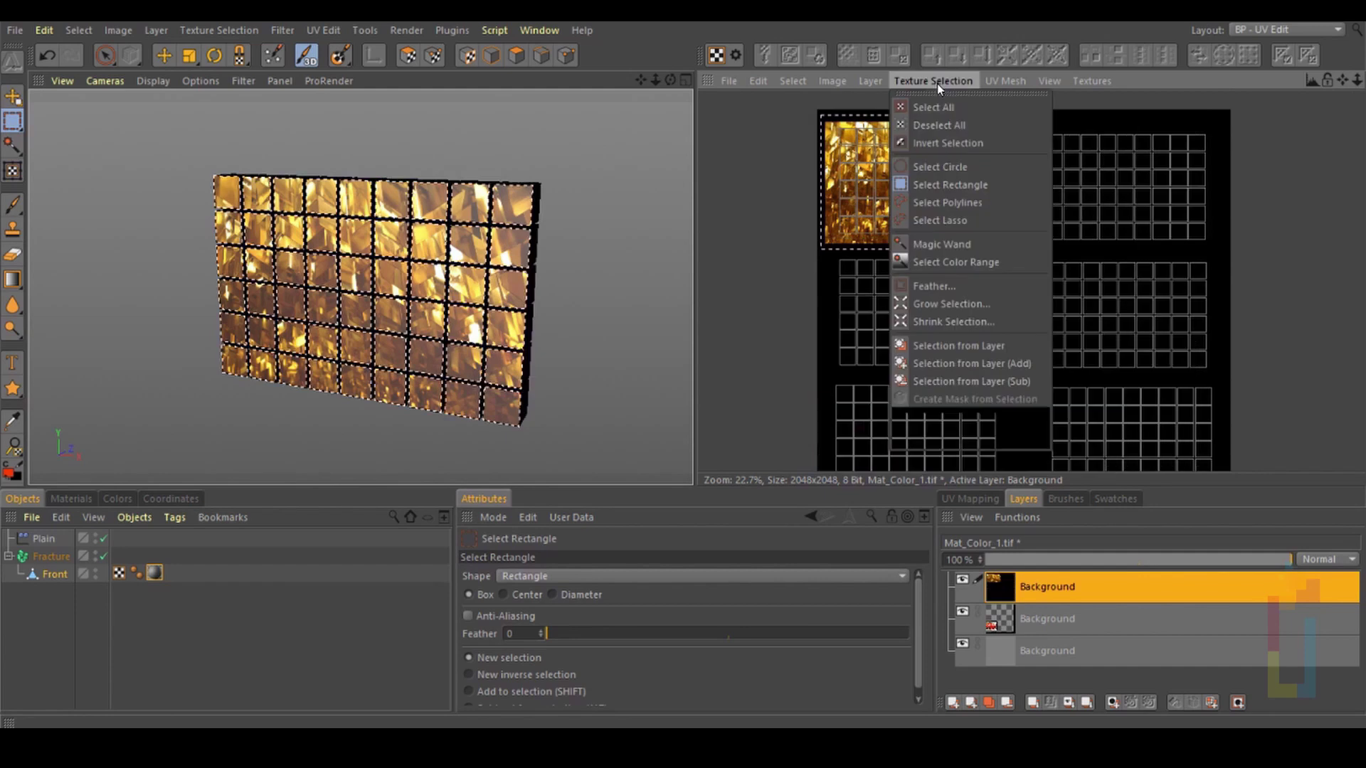
pyautogui.click(937, 142)
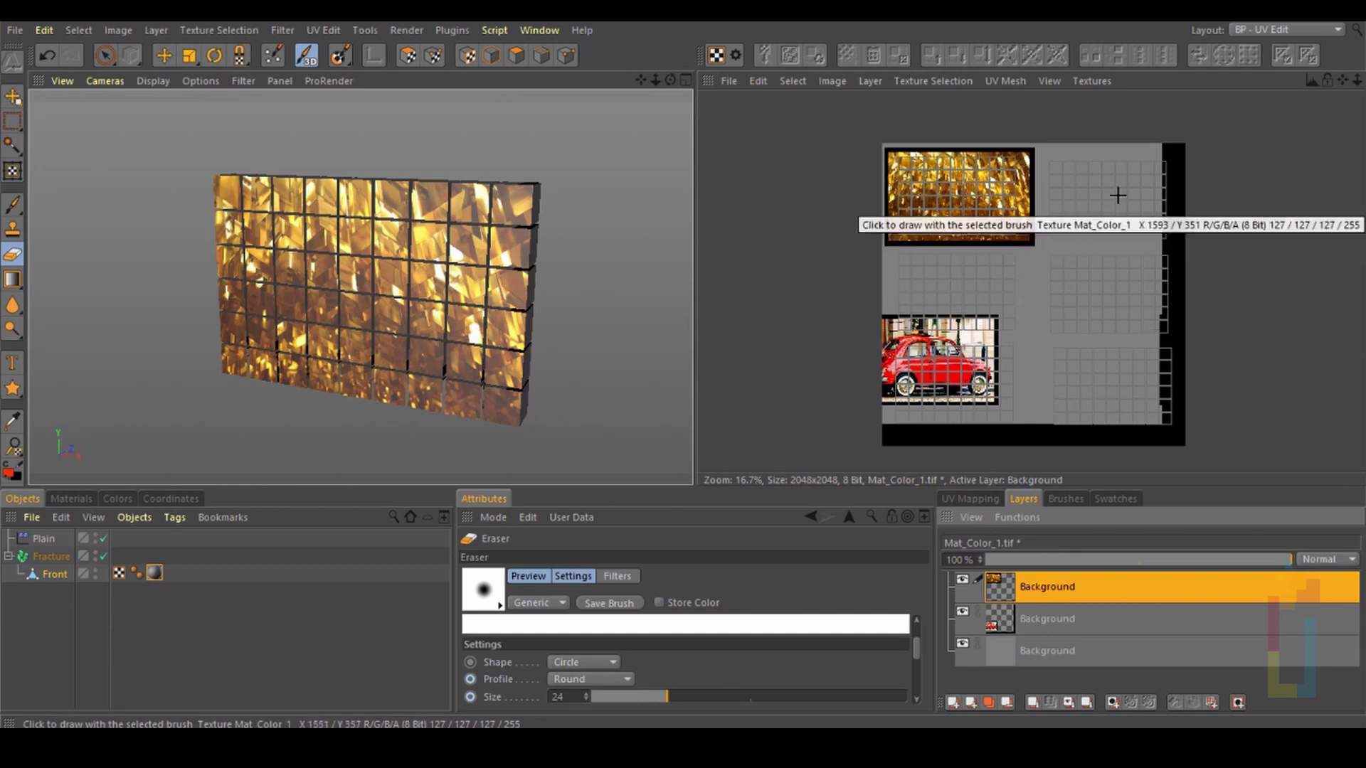
# Step: Hide the gold and car image layers and make the bottom grey Background layer active
pyautogui.click(962, 579)
pyautogui.click(963, 611)
pyautogui.click(1067, 663)
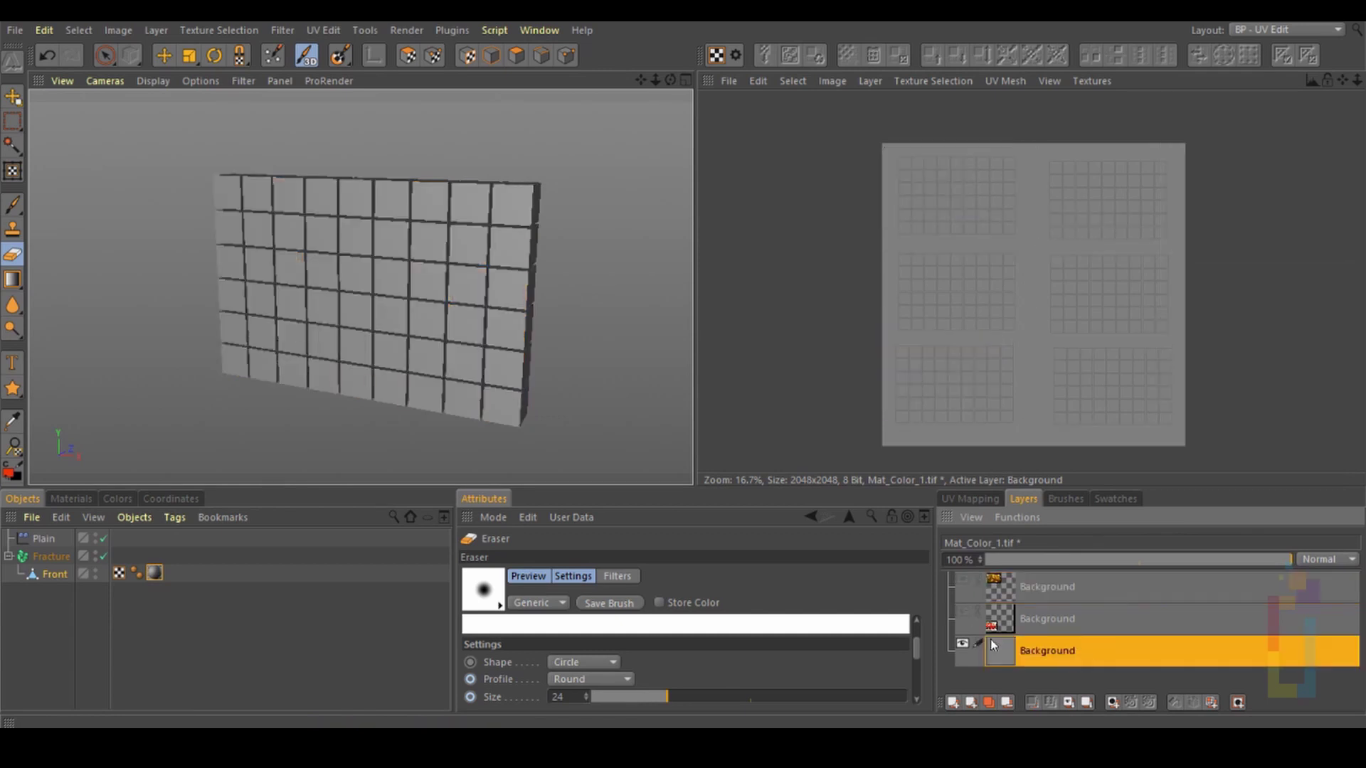
# Step: Outline all UV polygons in red on the grey Background layer, working in UV polygon mode
pyautogui.click(408, 56)
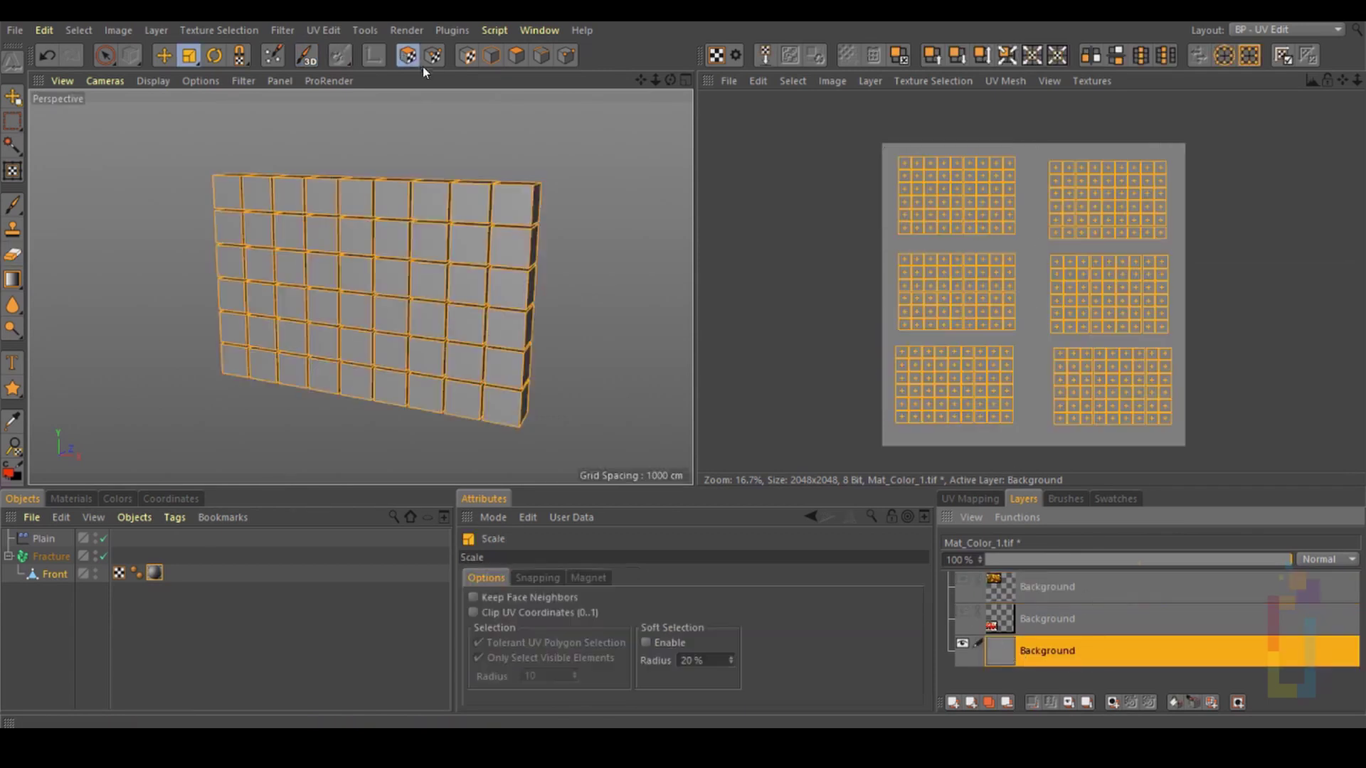
pyautogui.click(870, 80)
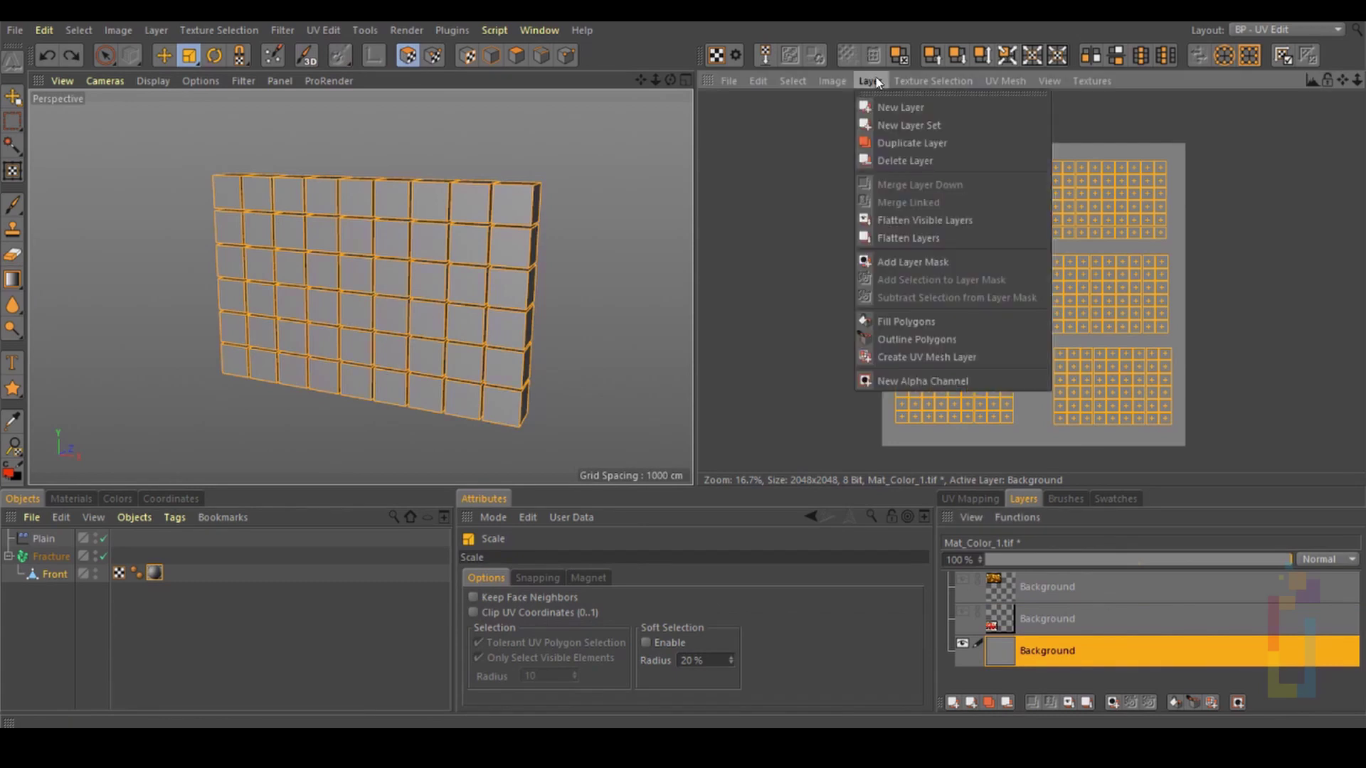
pyautogui.click(912, 337)
pyautogui.scroll(8, 971, 262)
pyautogui.scroll(-5, 971, 262)
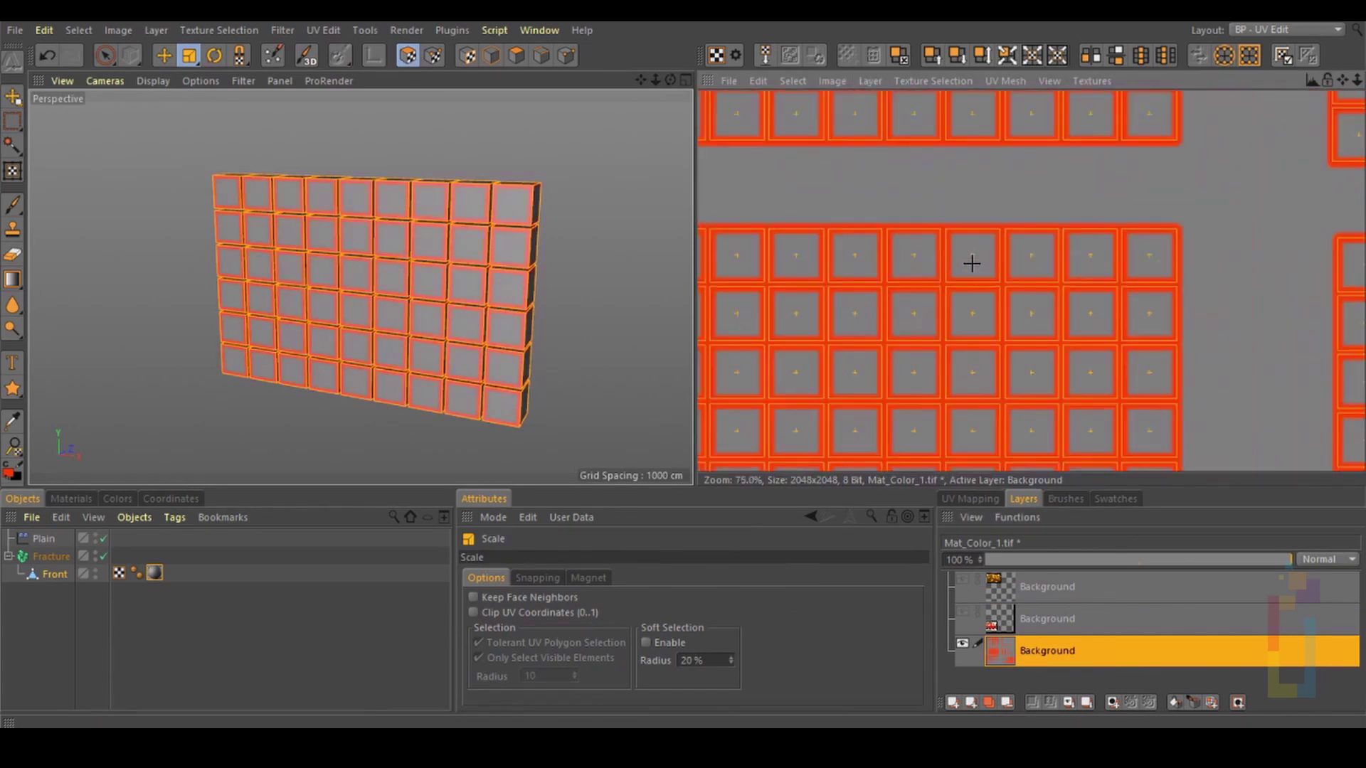
# Step: Show the paint color settings and create a UV mesh layer from the six UV grids
pyautogui.click(118, 499)
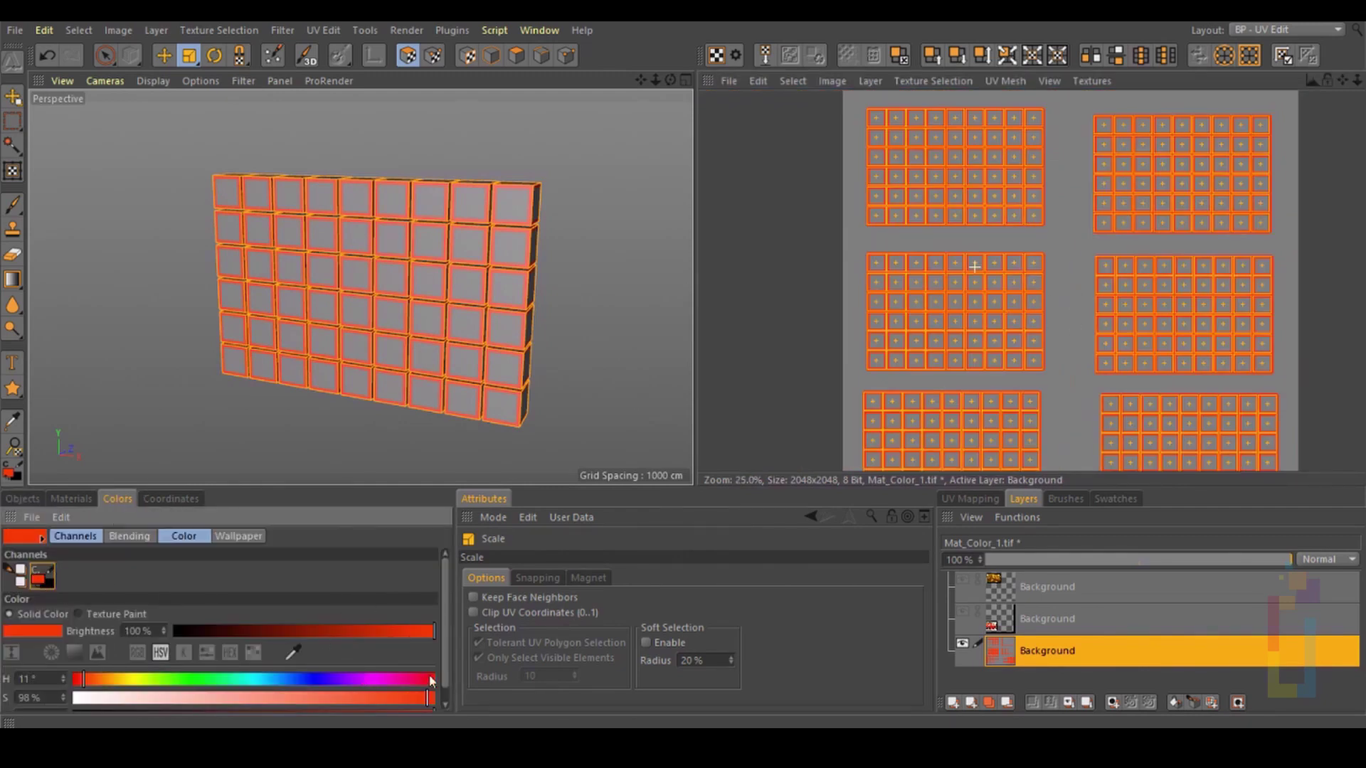
pyautogui.scroll(-1, 449, 642)
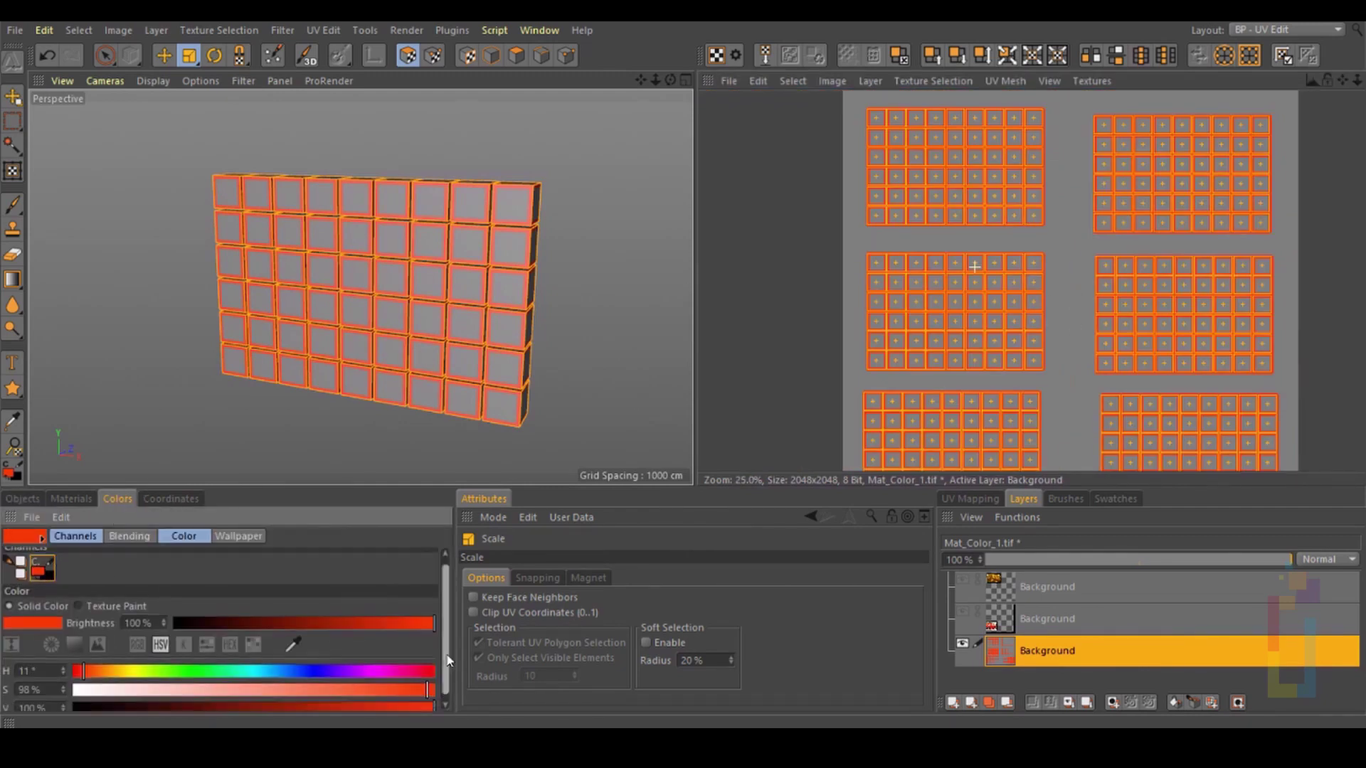
pyautogui.click(870, 81)
pyautogui.click(800, 132)
pyautogui.scroll(-1, 1071, 221)
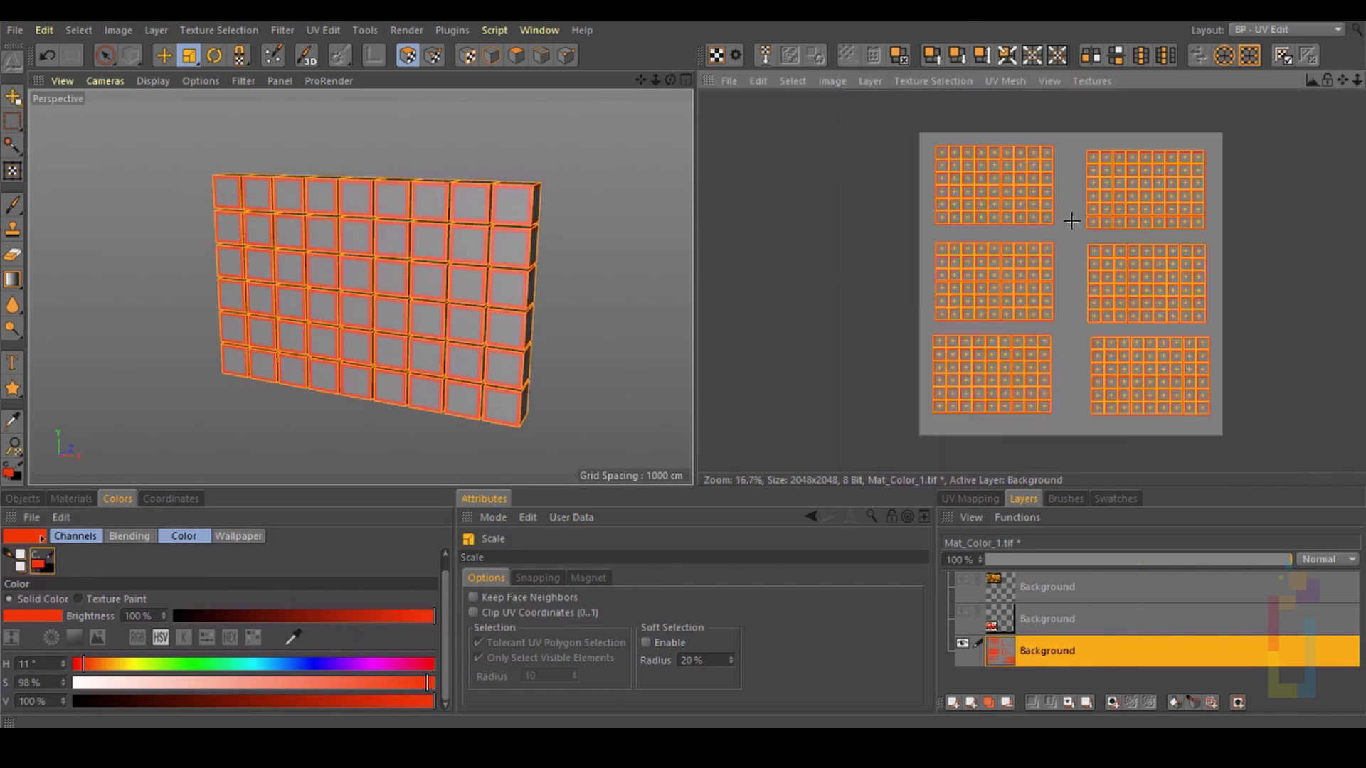
pyautogui.scroll(1, 1071, 222)
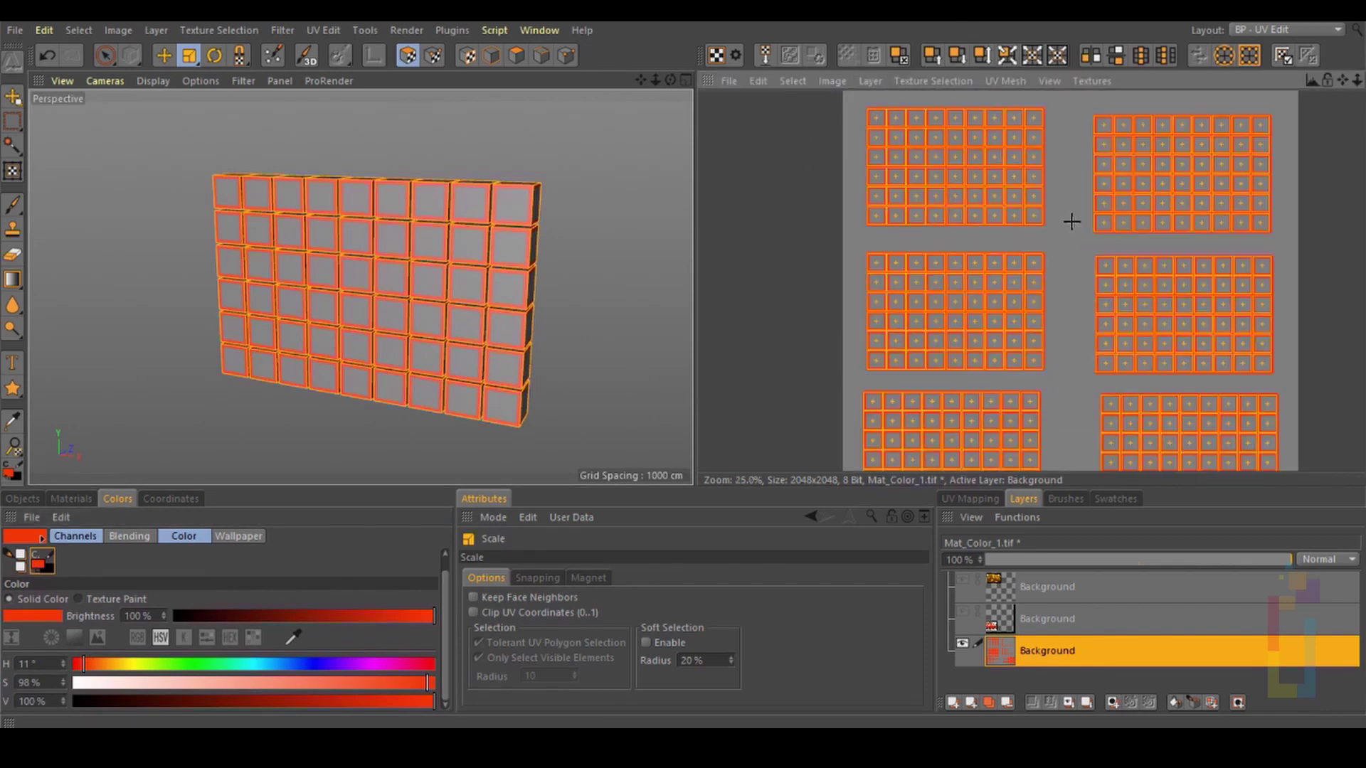
pyautogui.click(870, 82)
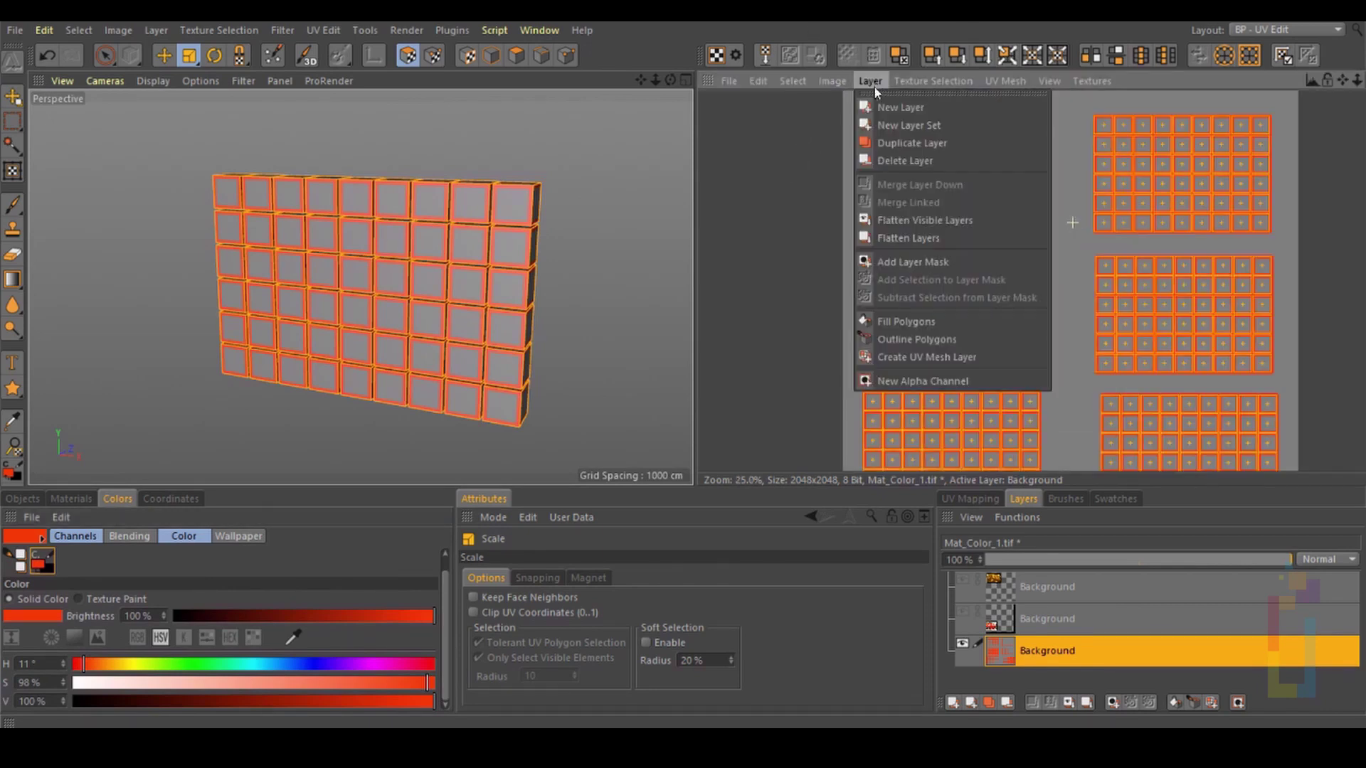
pyautogui.click(920, 357)
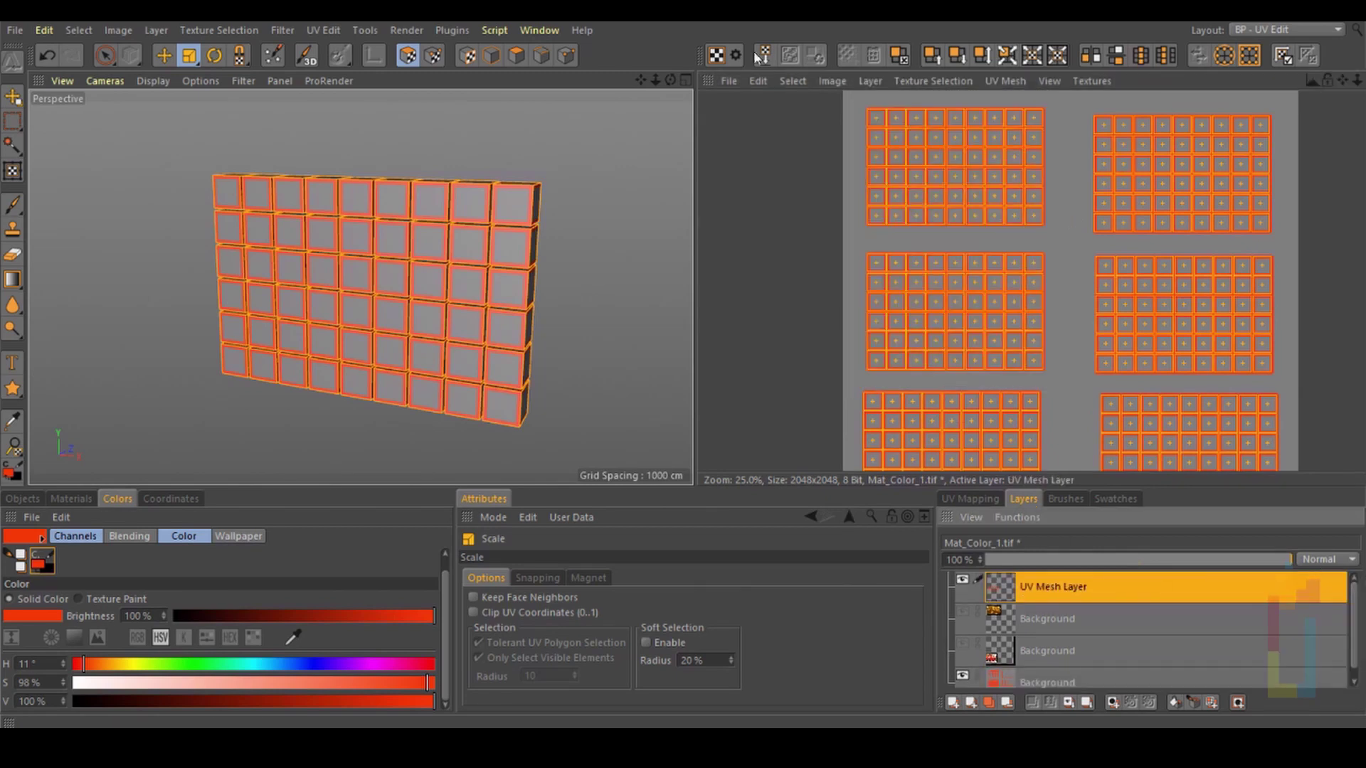
# Step: Save the texture under a new file in the PSD format
pyautogui.click(729, 81)
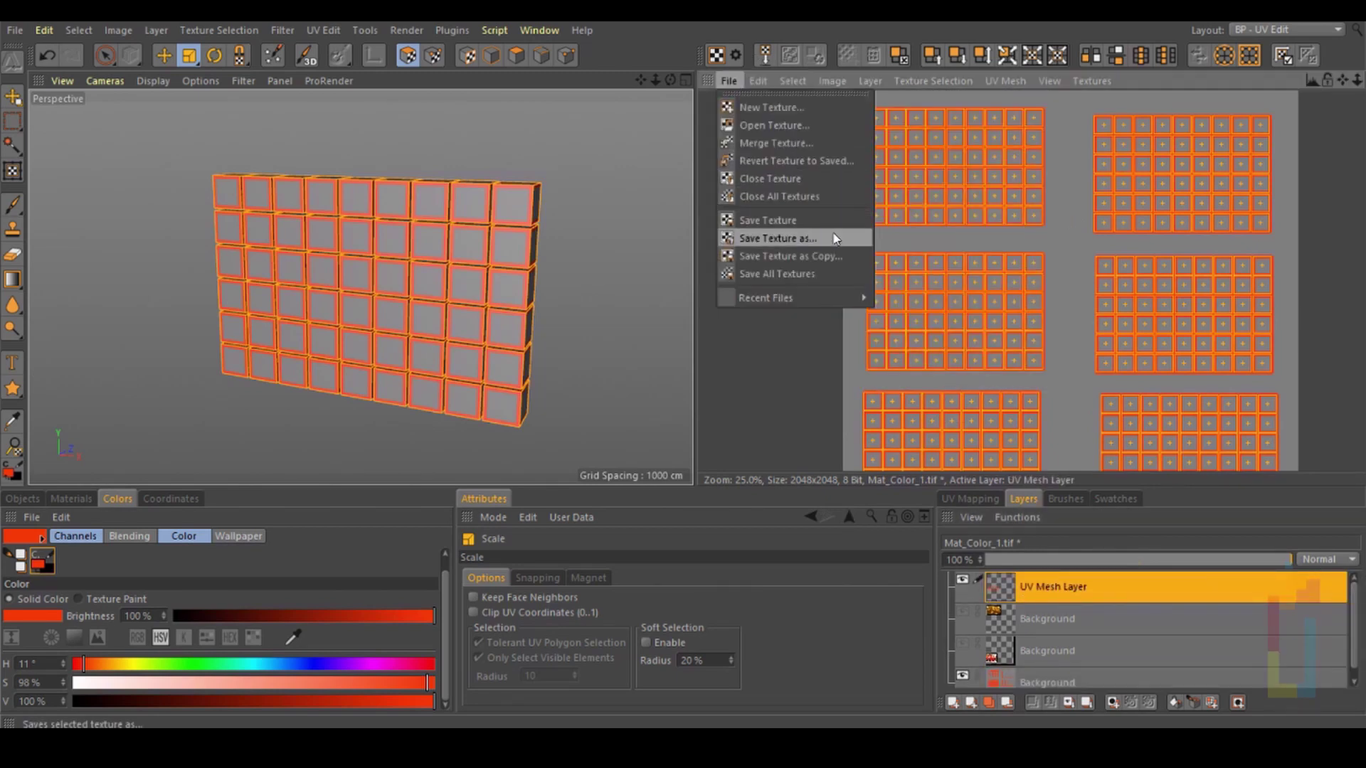
pyautogui.click(816, 243)
pyautogui.click(829, 195)
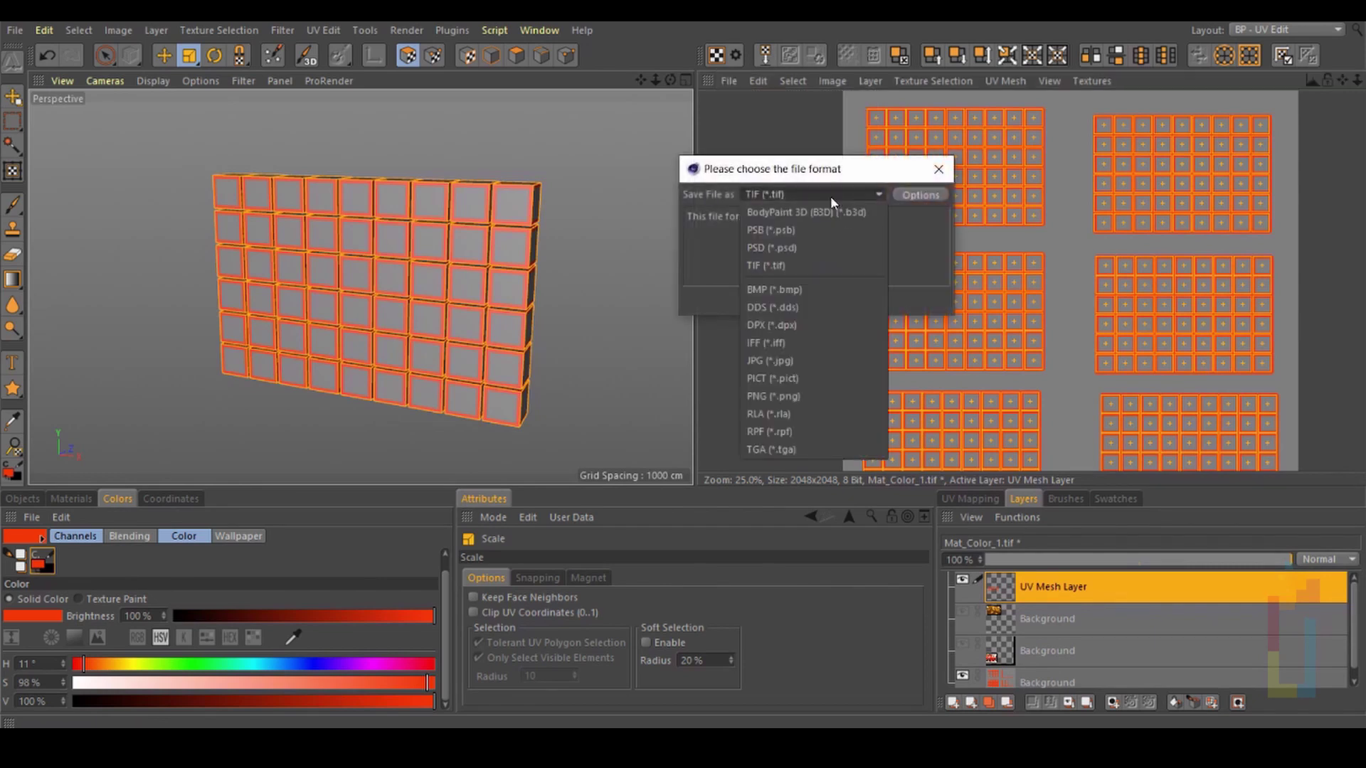
pyautogui.click(769, 248)
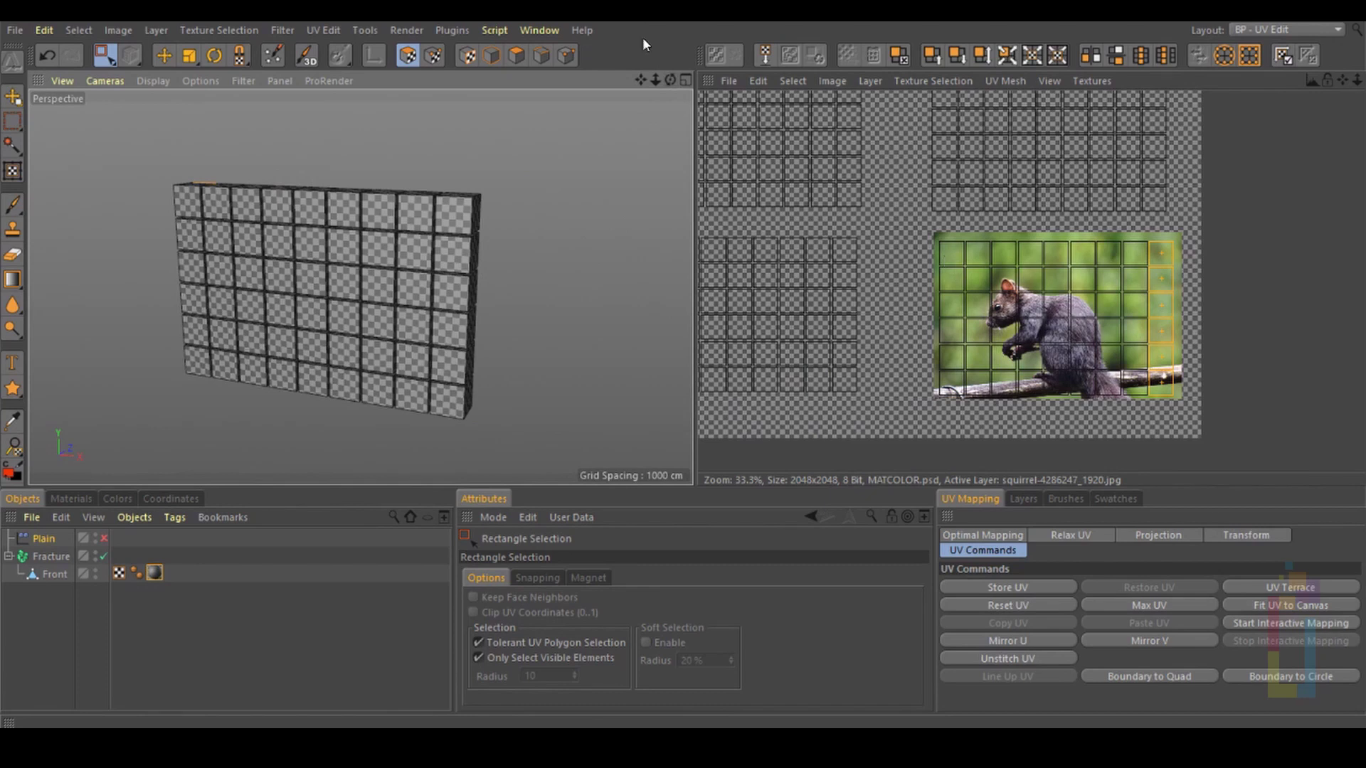
# Step: Enable the Plain effector to turn the cubes' squirrel side toward the view
pyautogui.moveTo(669, 82); pyautogui.dragTo(782, 81)
pyautogui.click(104, 539)
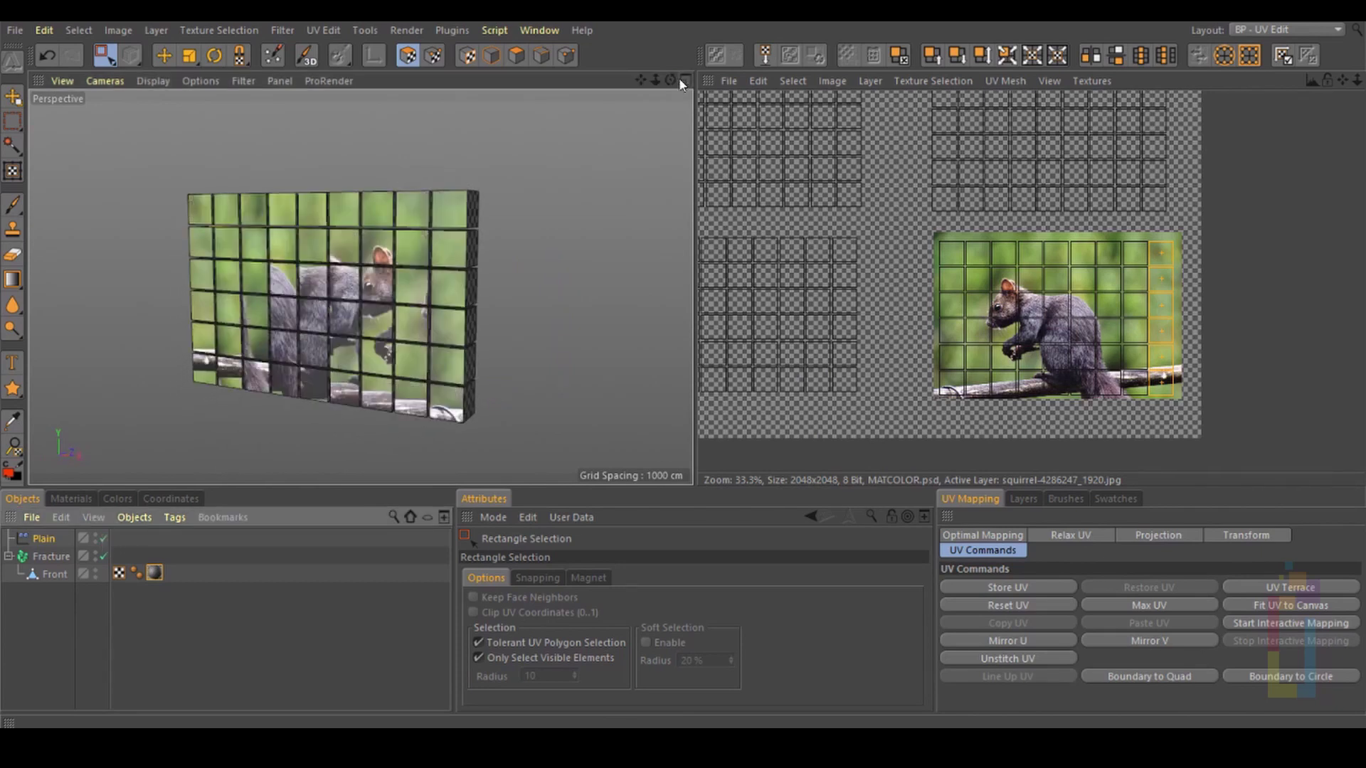
pyautogui.moveTo(669, 83); pyautogui.dragTo(280, 280)
# Step: Select the whole UV grid over the squirrel image and mirror it in U
pyautogui.click(929, 232)
pyautogui.moveTo(929, 232)
pyautogui.mouseDown()
pyautogui.moveTo(1117, 291)
pyautogui.moveTo(1191, 417)
pyautogui.mouseUp()
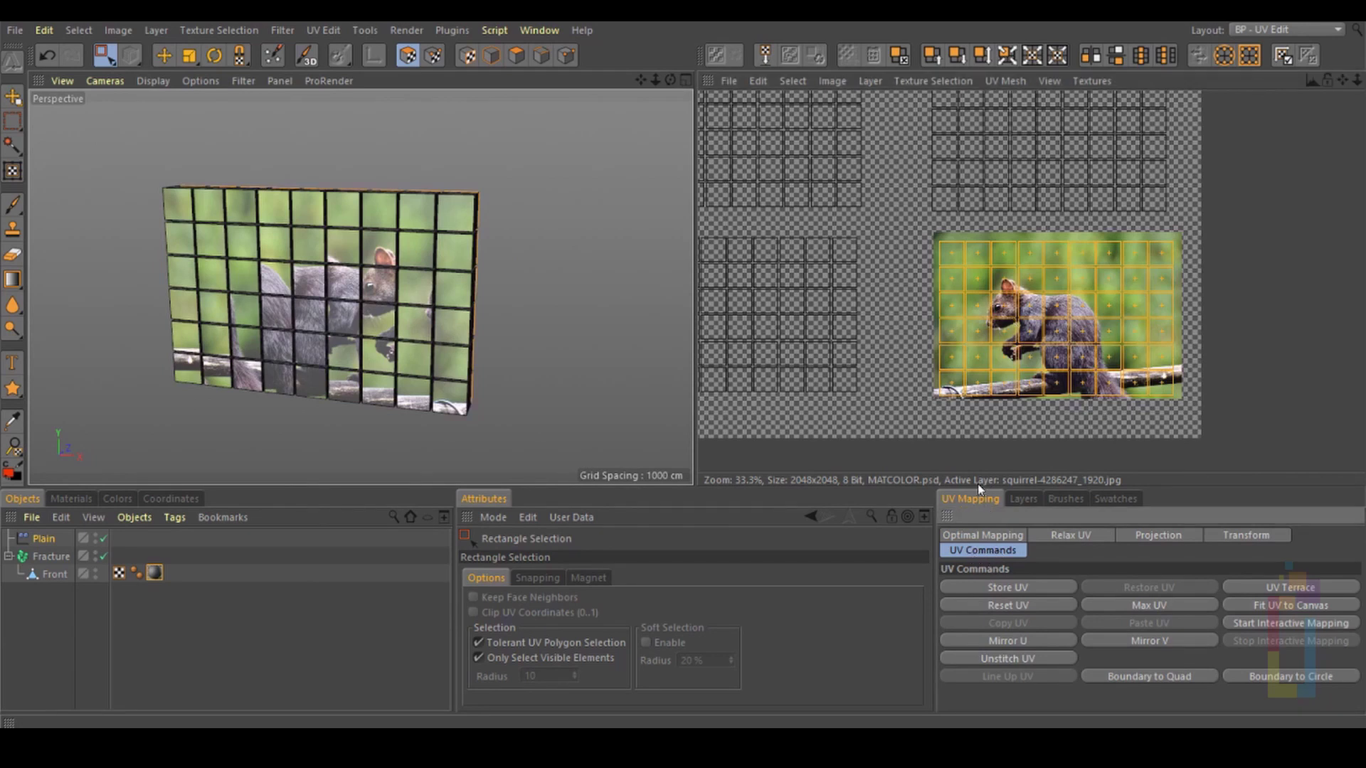
pyautogui.click(1007, 641)
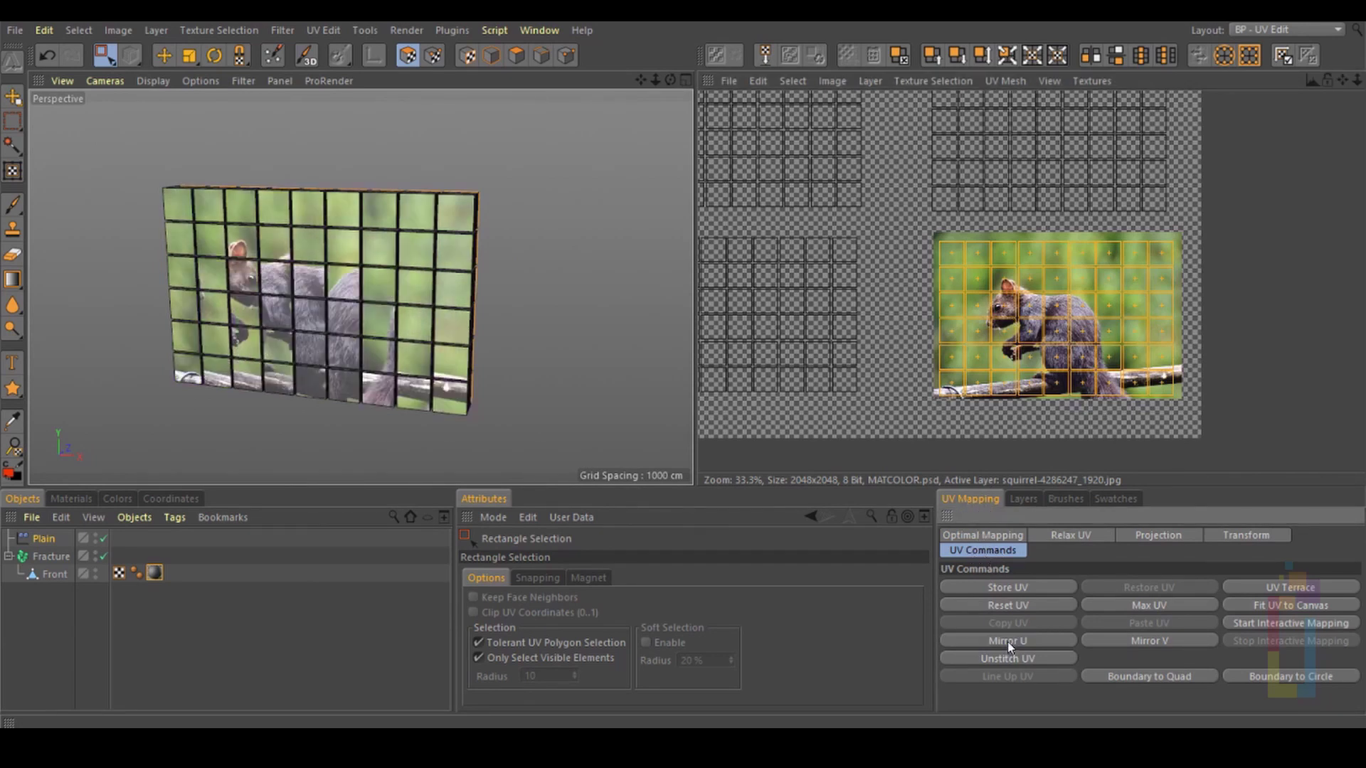
# Step: Mirror each column of the squirrel UV grid in U separately, working from the rightmost column to the leftmost
pyautogui.moveTo(1192, 248)
pyautogui.mouseDown()
pyautogui.moveTo(1160, 299)
pyautogui.moveTo(1158, 402)
pyautogui.mouseUp()
pyautogui.click(1005, 644)
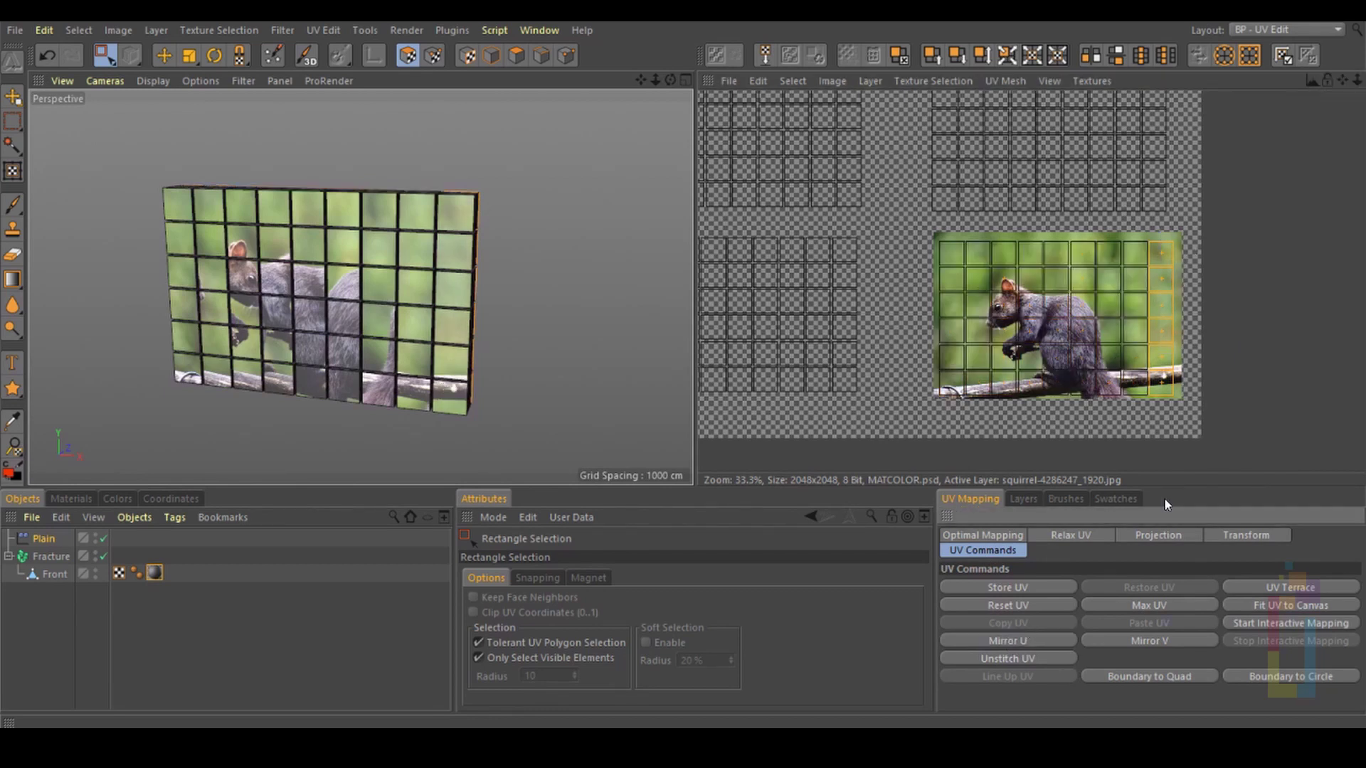
pyautogui.moveTo(1135, 231); pyautogui.dragTo(1145, 314)
pyautogui.moveTo(1134, 400); pyautogui.dragTo(1137, 404)
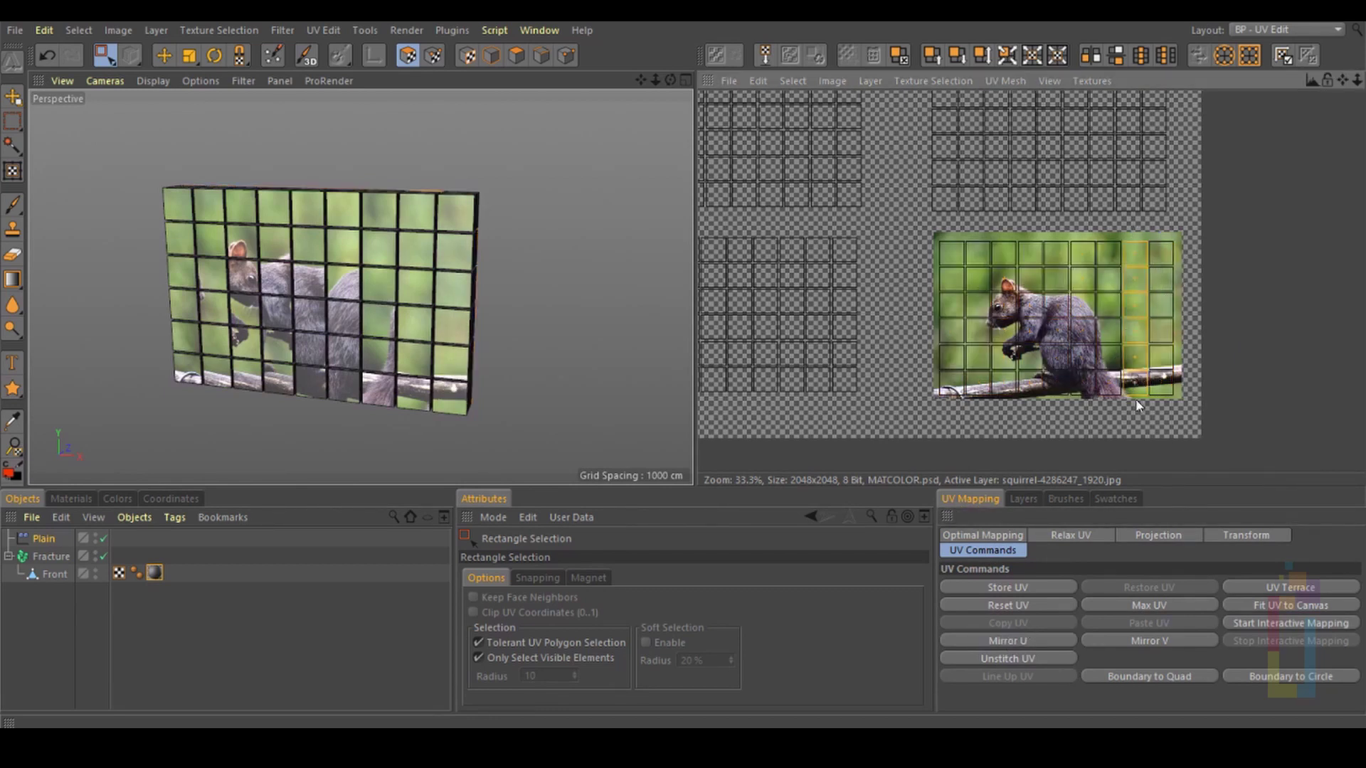
pyautogui.click(996, 637)
pyautogui.moveTo(1108, 231); pyautogui.dragTo(1107, 404)
pyautogui.click(1007, 637)
pyautogui.moveTo(1082, 230); pyautogui.dragTo(1082, 404)
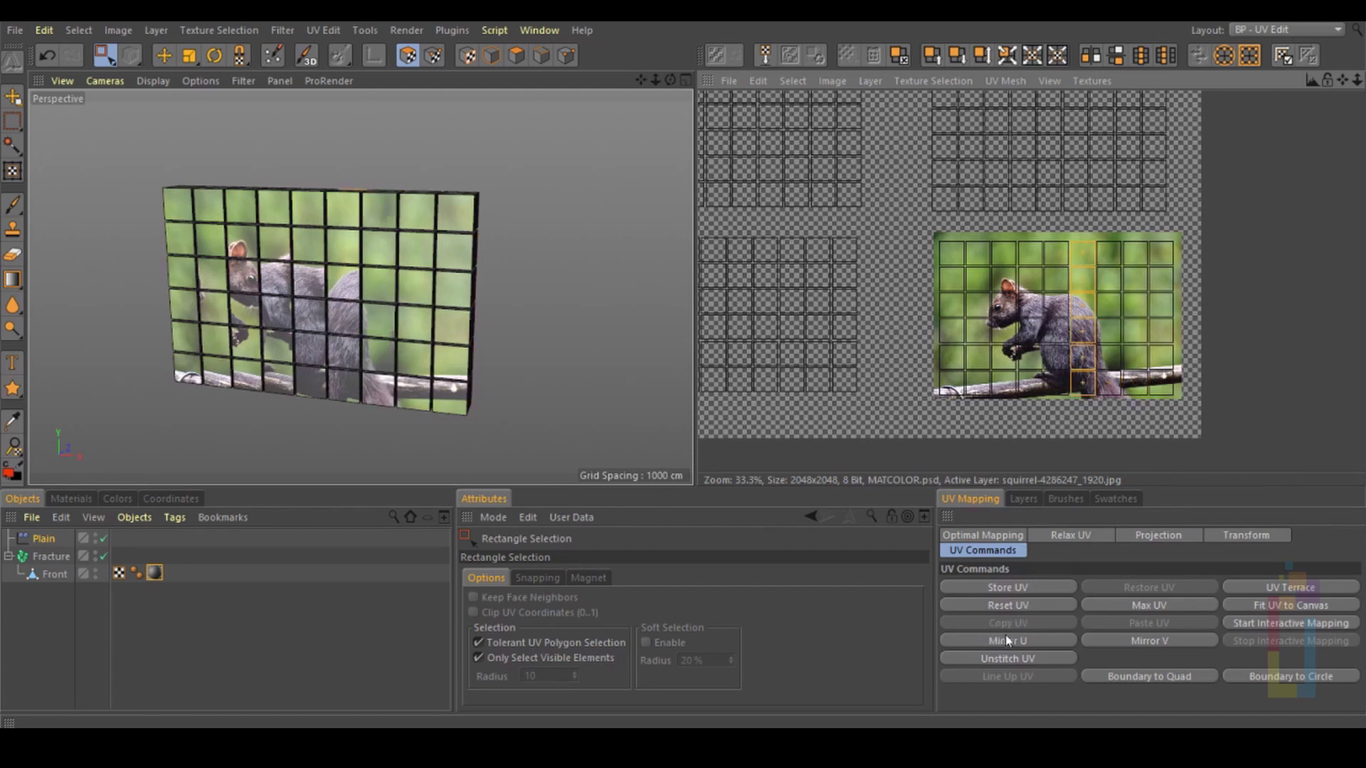
pyautogui.click(1005, 637)
pyautogui.moveTo(1056, 230); pyautogui.dragTo(1002, 414)
pyautogui.click(1008, 642)
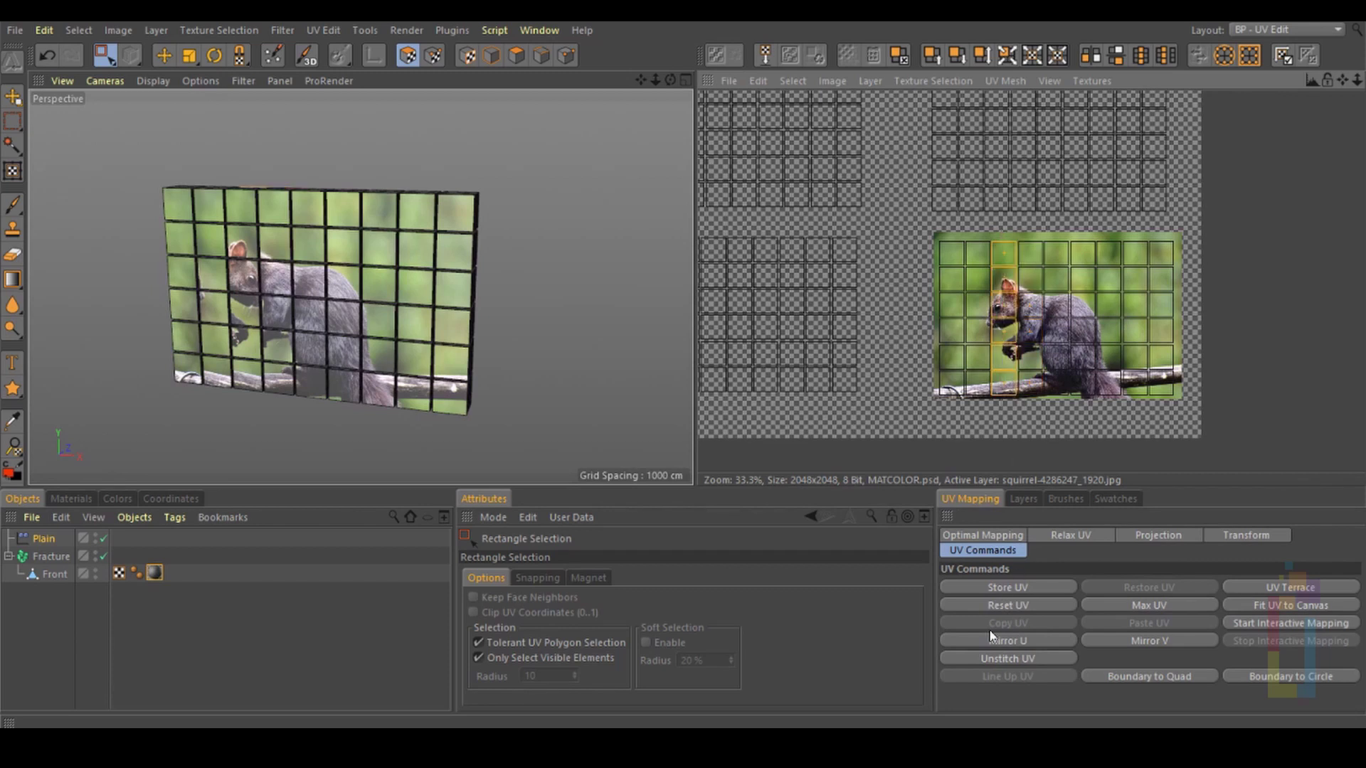
pyautogui.click(987, 640)
pyautogui.moveTo(978, 226); pyautogui.dragTo(957, 377)
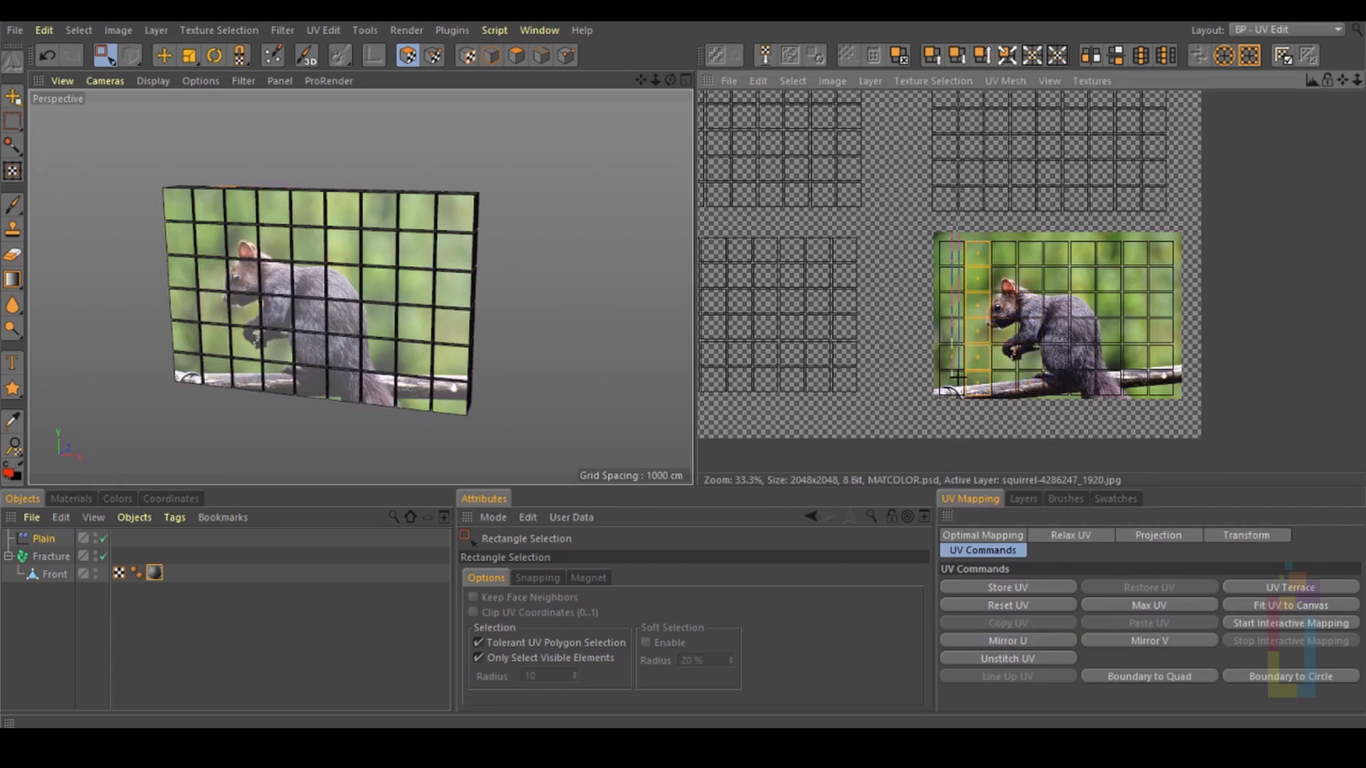
pyautogui.click(983, 643)
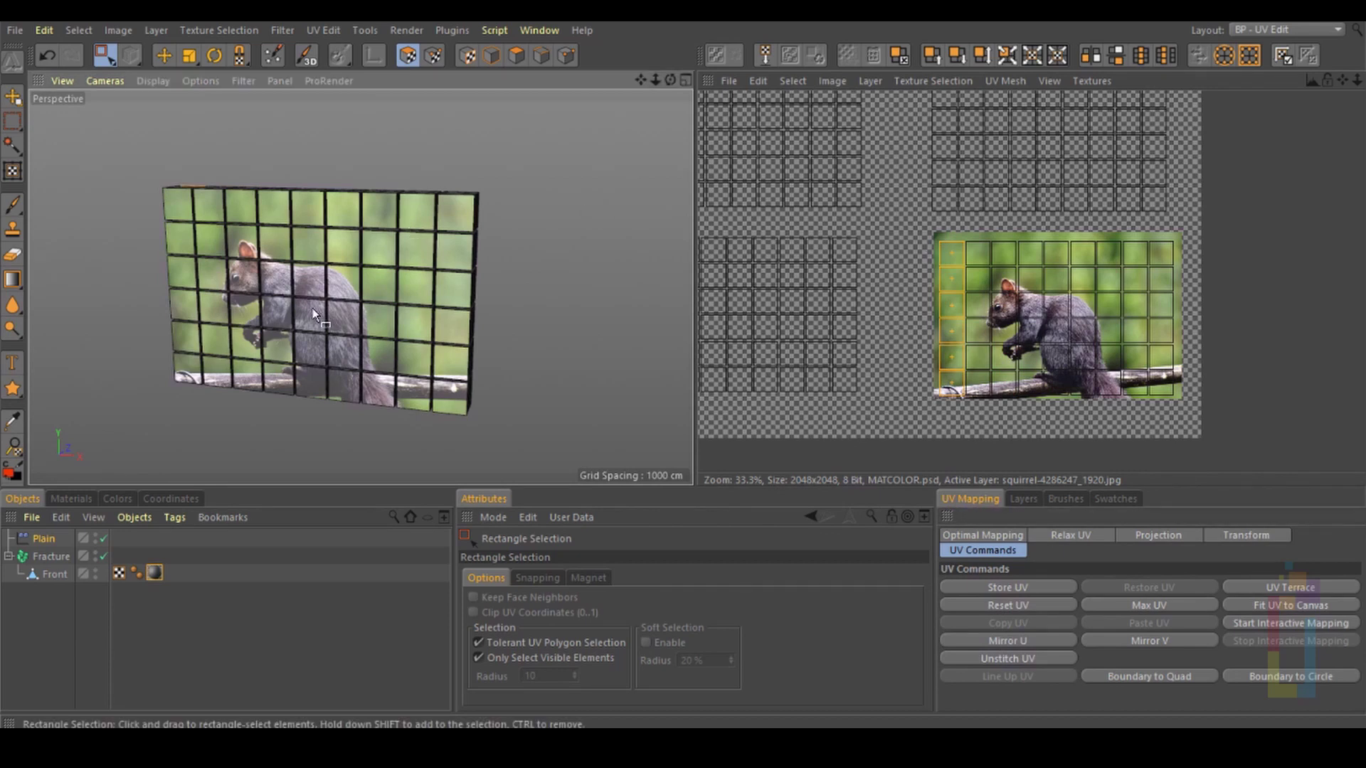
# Step: Inspect the cube wall from several angles, switching the Plain effector off and back on
pyautogui.scroll(3, 313, 309)
pyautogui.moveTo(670, 80); pyautogui.dragTo(327, 80)
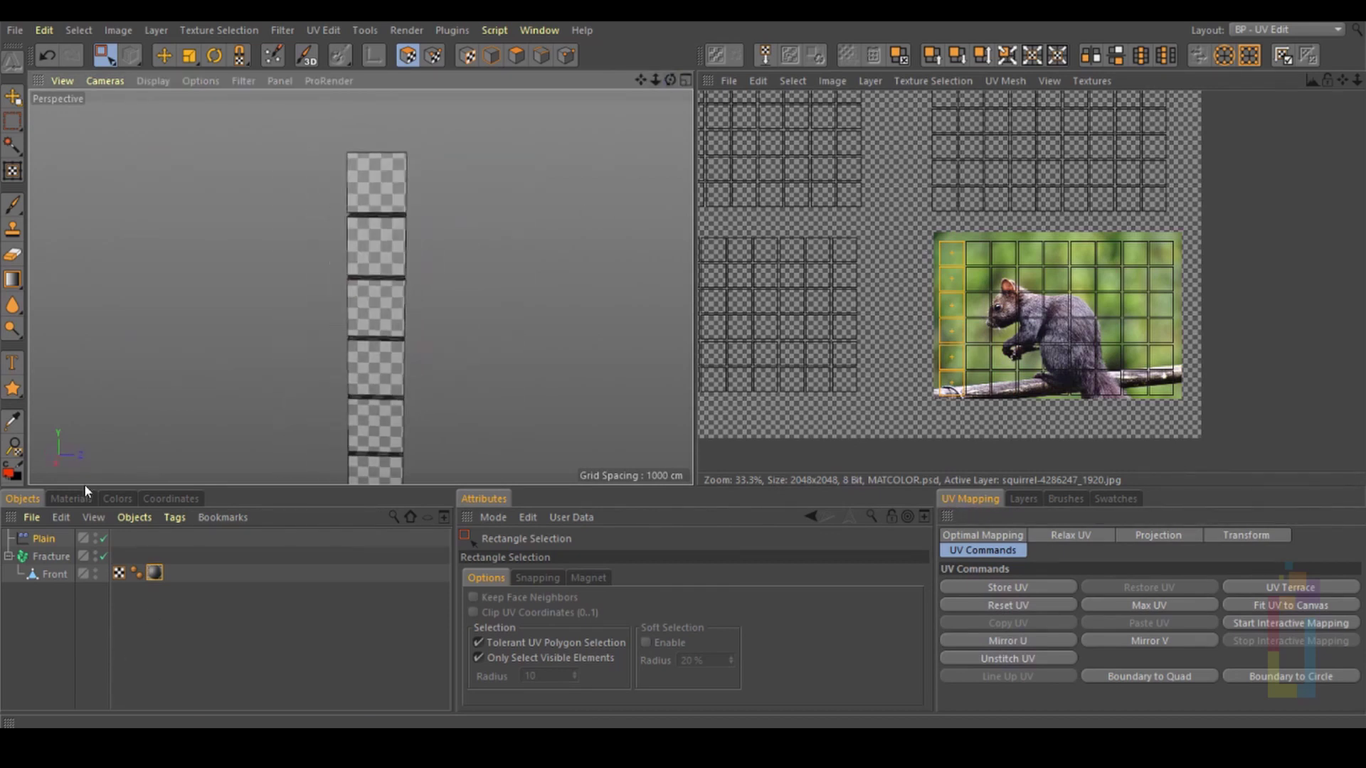
pyautogui.click(104, 538)
pyautogui.moveTo(670, 80); pyautogui.dragTo(717, 80)
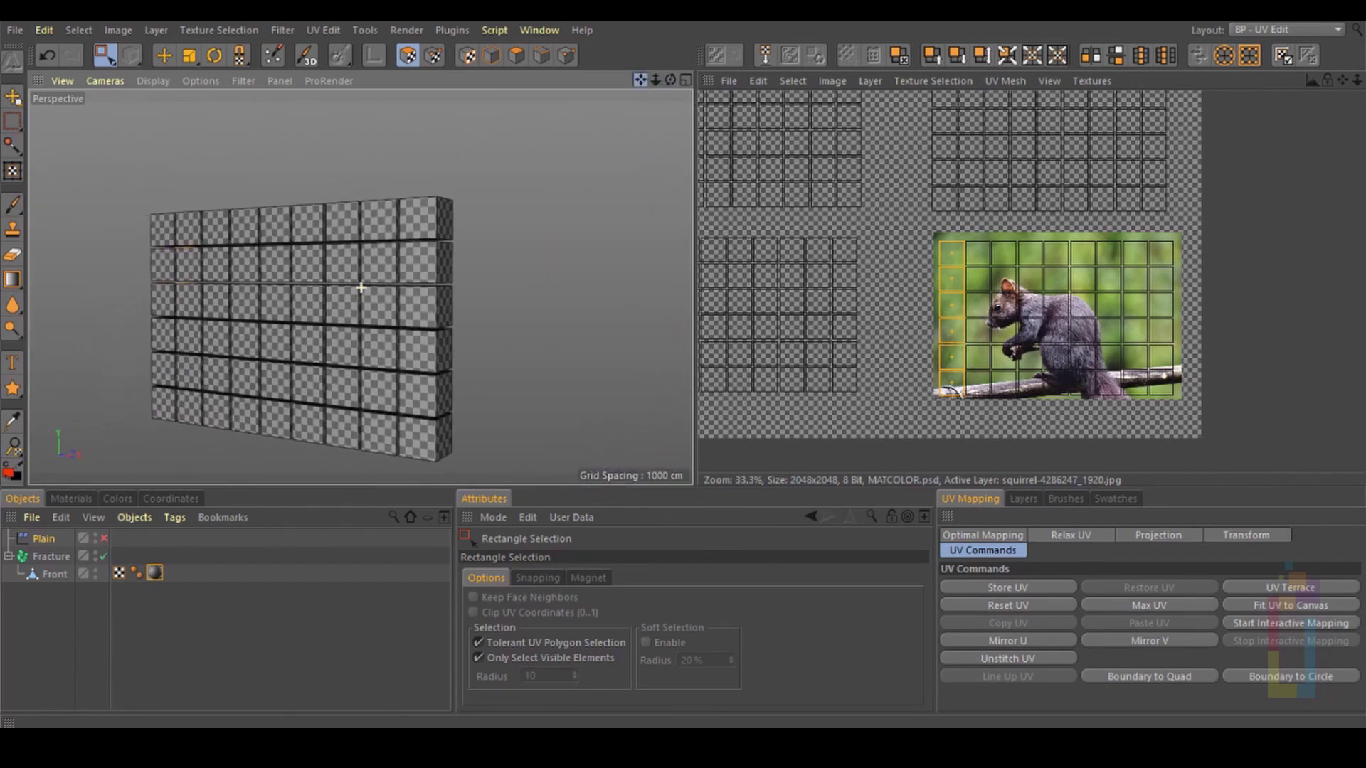
pyautogui.click(104, 538)
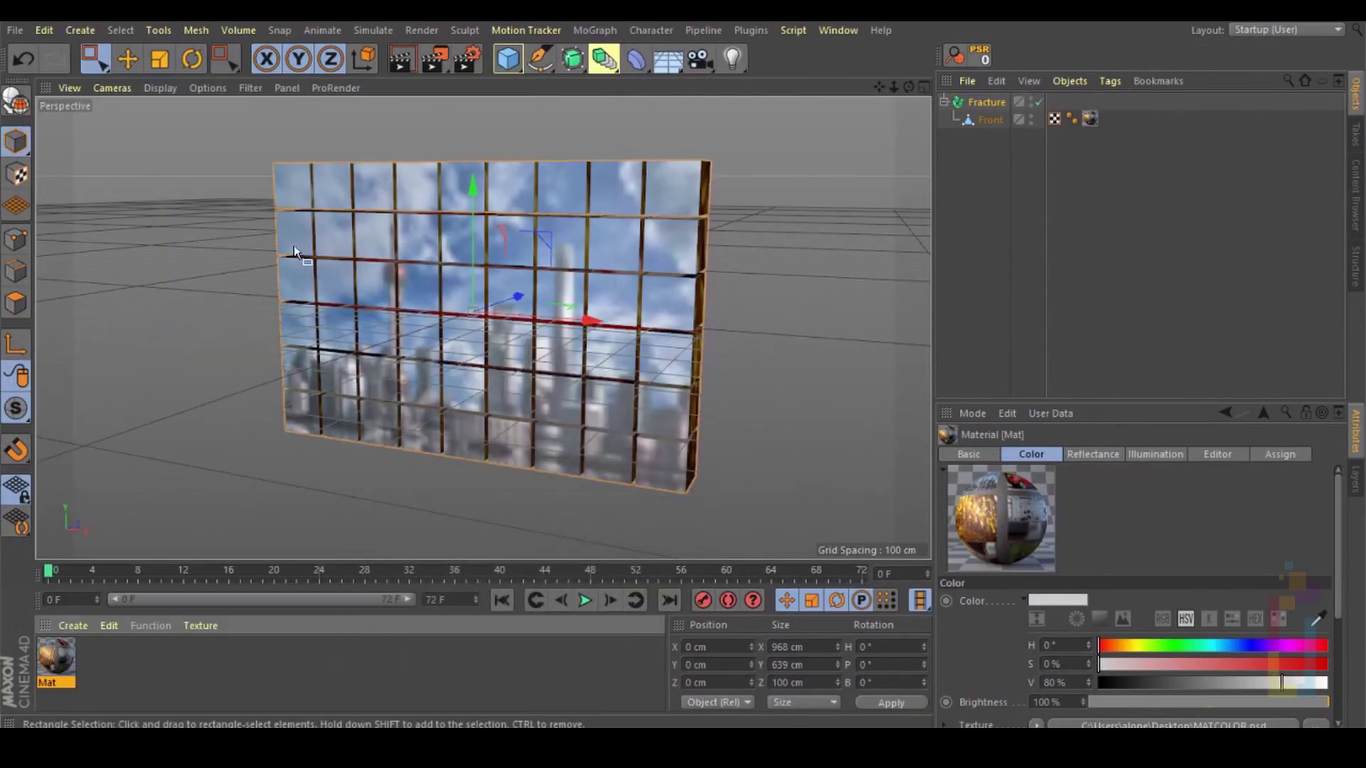
# Step: Add a Plain effector to the Fracture object with Position disabled and Rotation enabled, setting its heading rotation to 180°
pyautogui.click(986, 102)
pyautogui.click(595, 29)
pyautogui.moveTo(640, 61)
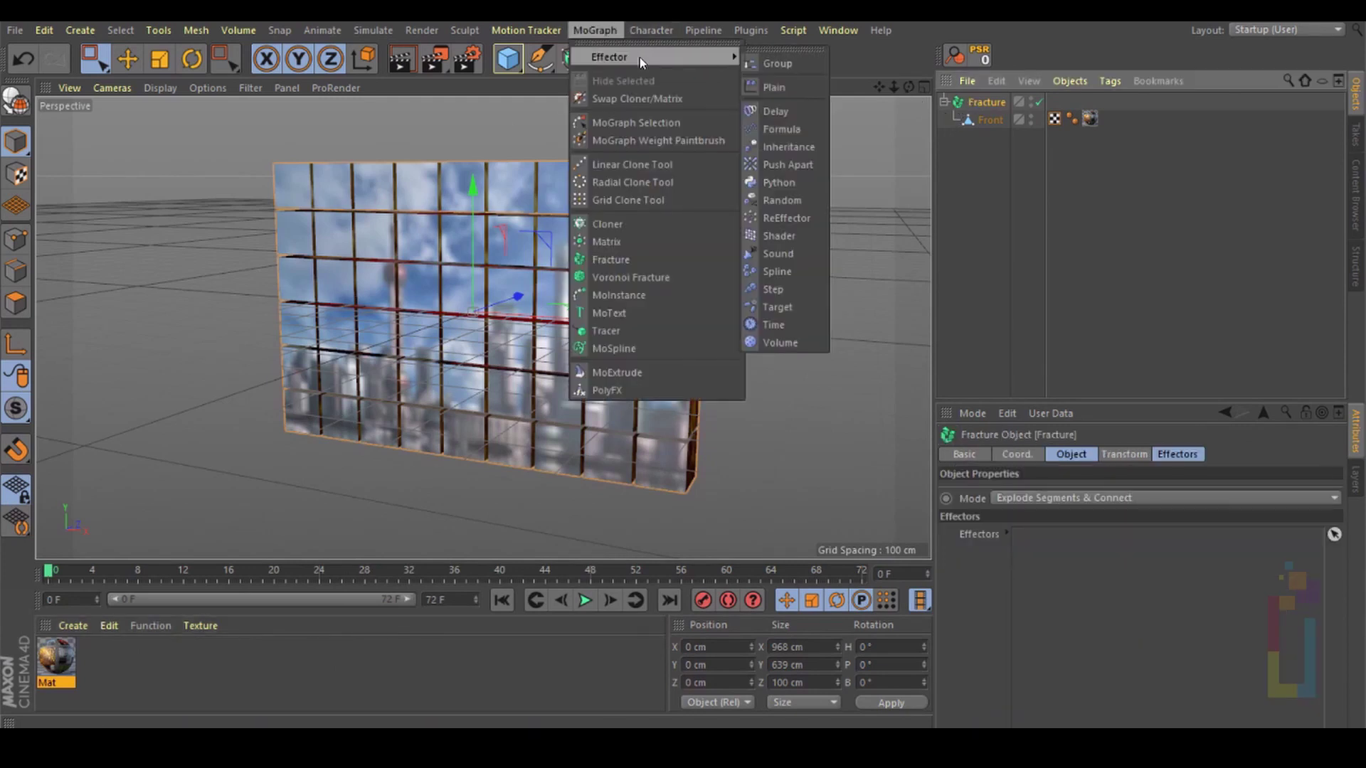
pyautogui.click(773, 87)
pyautogui.click(1013, 524)
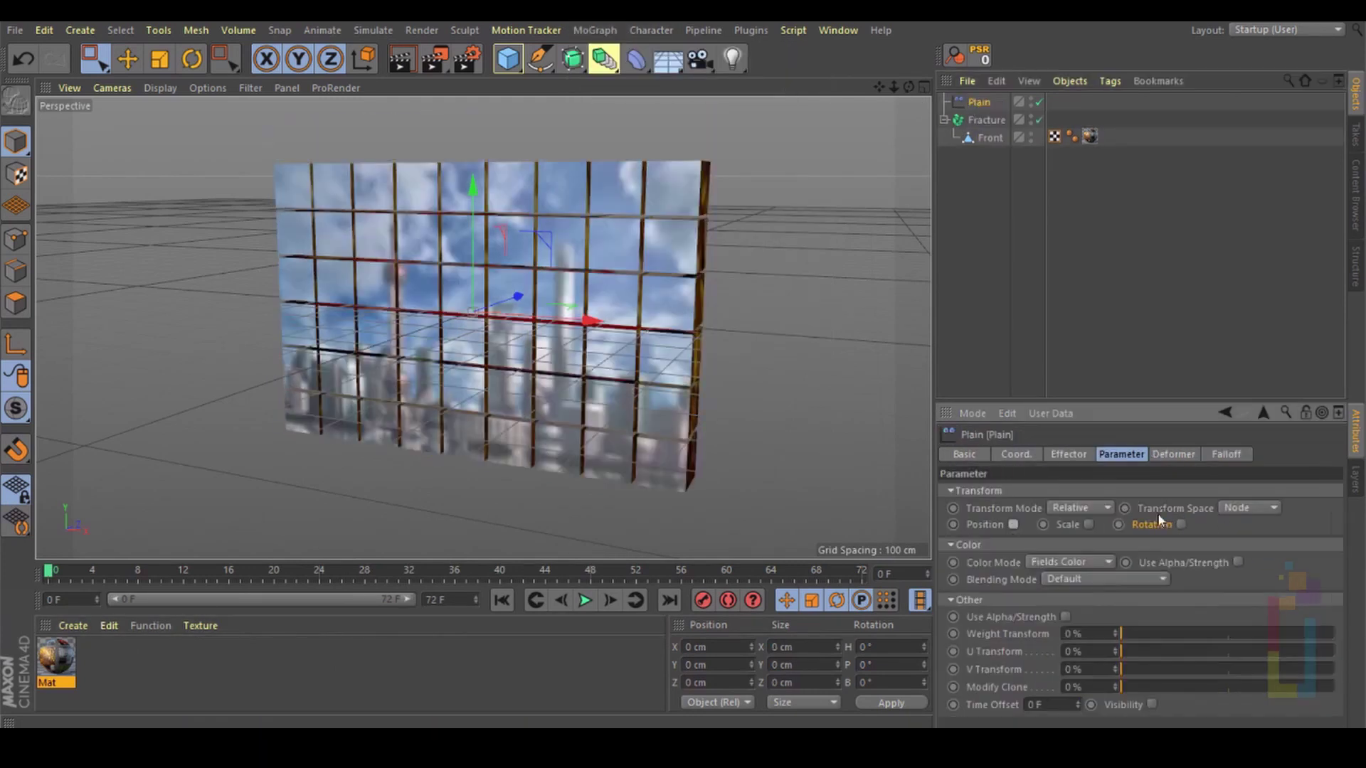
pyautogui.click(1181, 525)
pyautogui.moveTo(1231, 540); pyautogui.dragTo(1153, 525)
pyautogui.write('180')
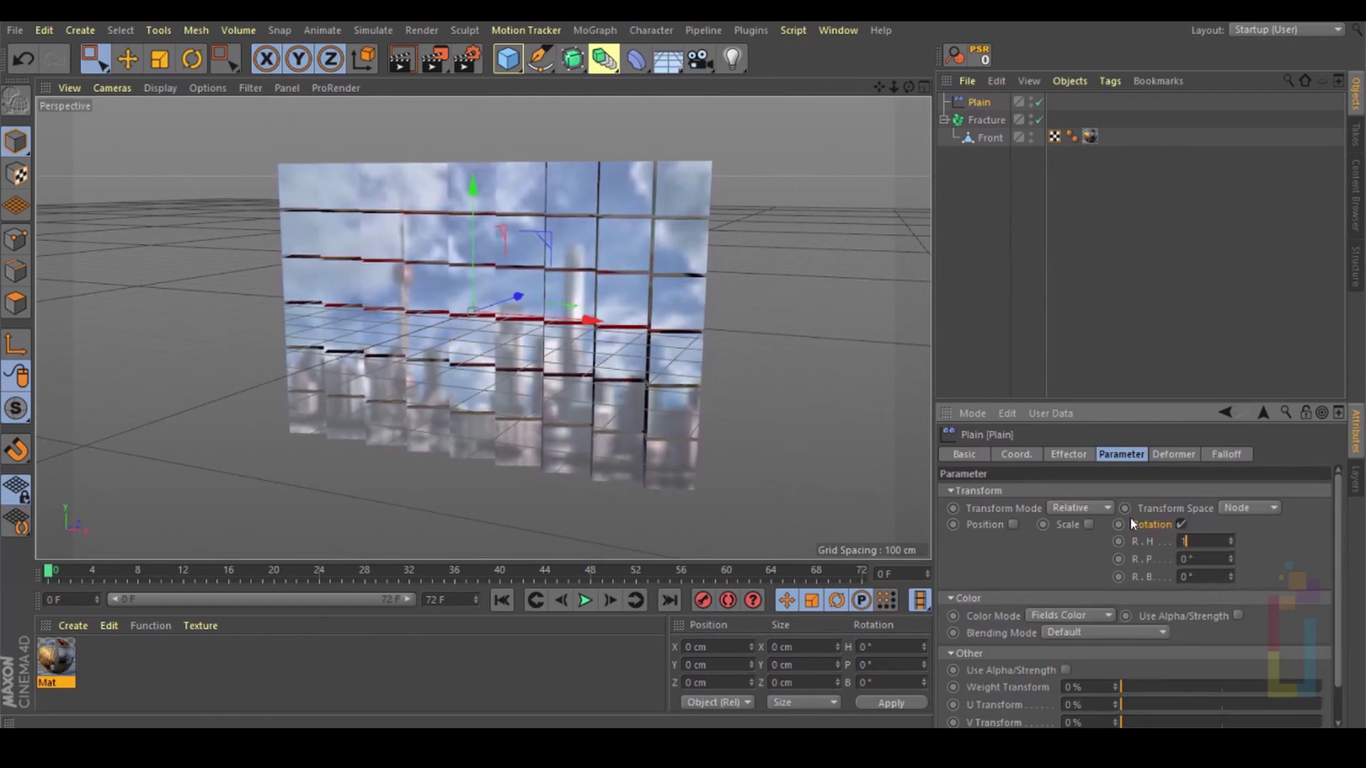
pyautogui.press('Return')
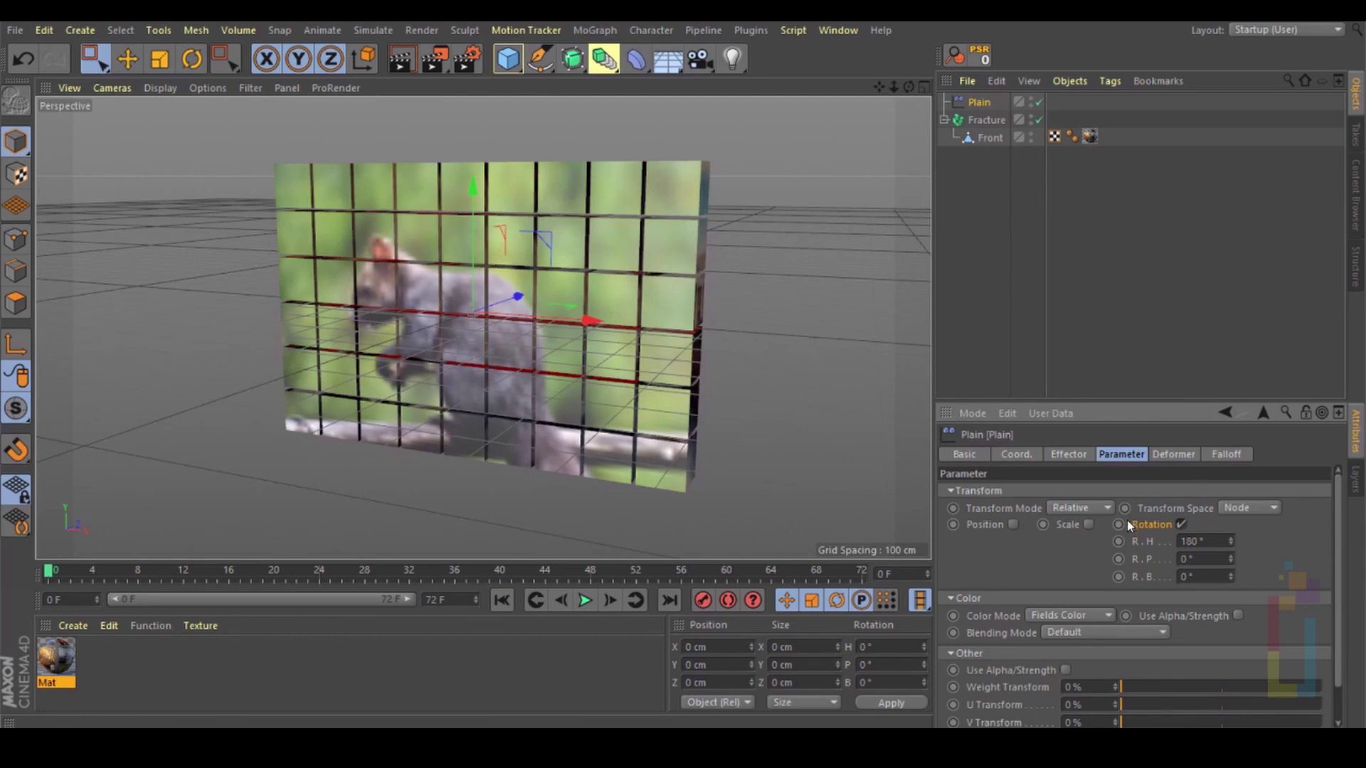
# Step: Add a Linear Field and a Random Field to the Plain effector's falloff, blending the Random Field with Overlay
pyautogui.click(1226, 455)
pyautogui.click(983, 629)
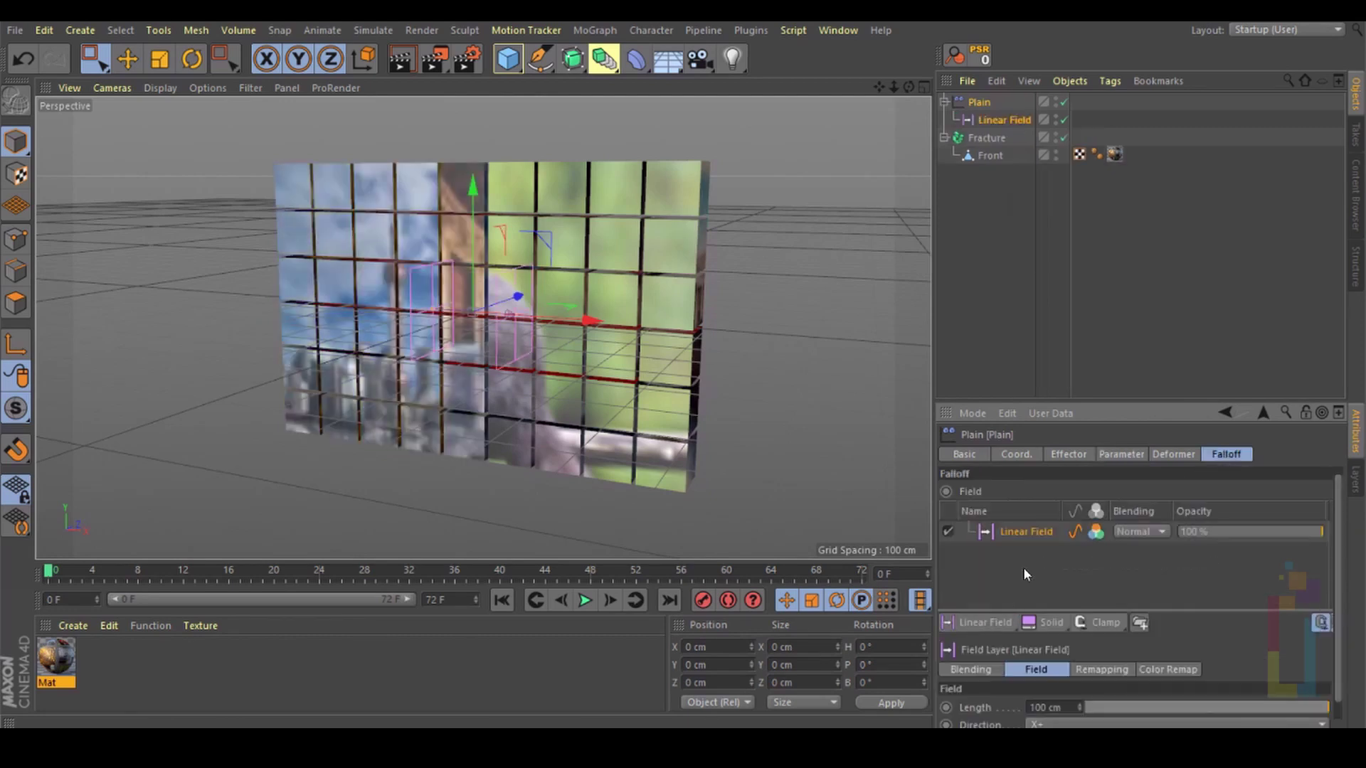
pyautogui.moveTo(988, 623); pyautogui.dragTo(1010, 605)
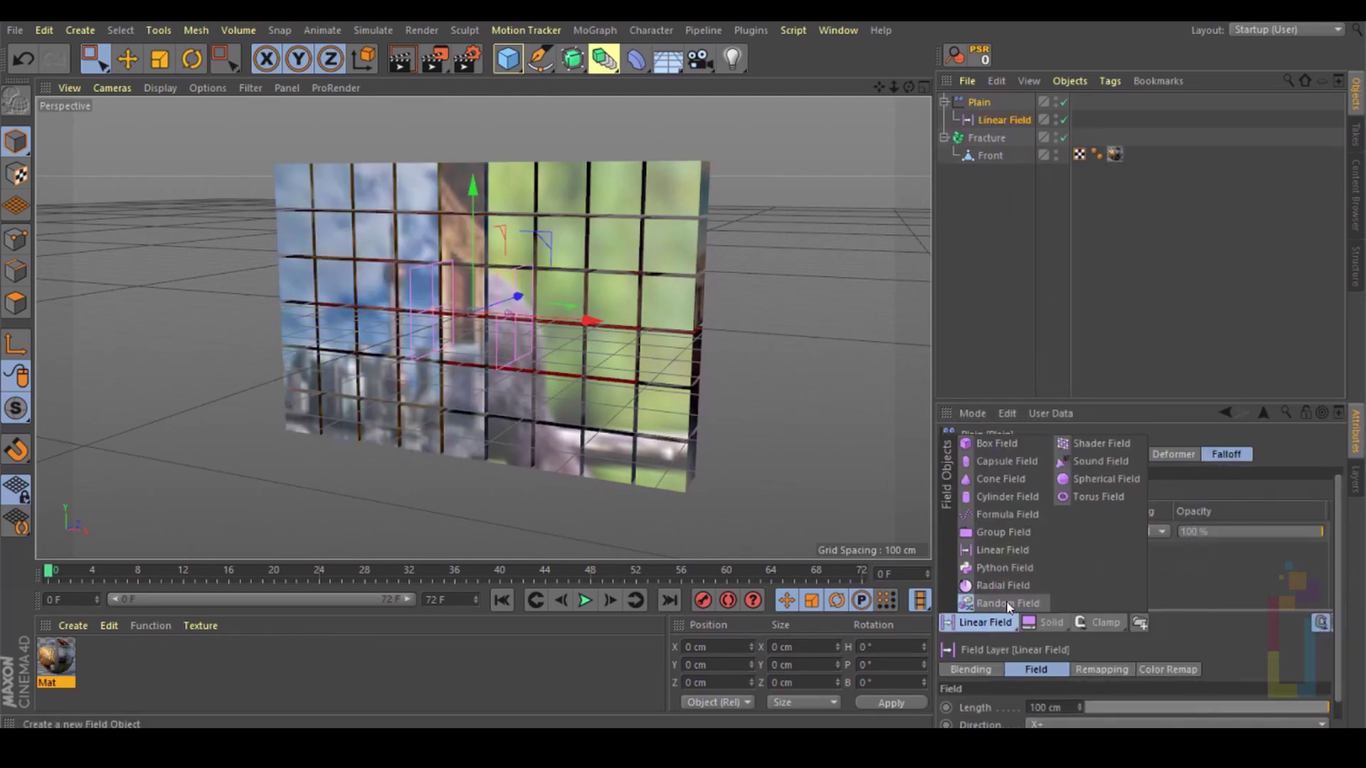
pyautogui.click(1007, 604)
pyautogui.click(1150, 531)
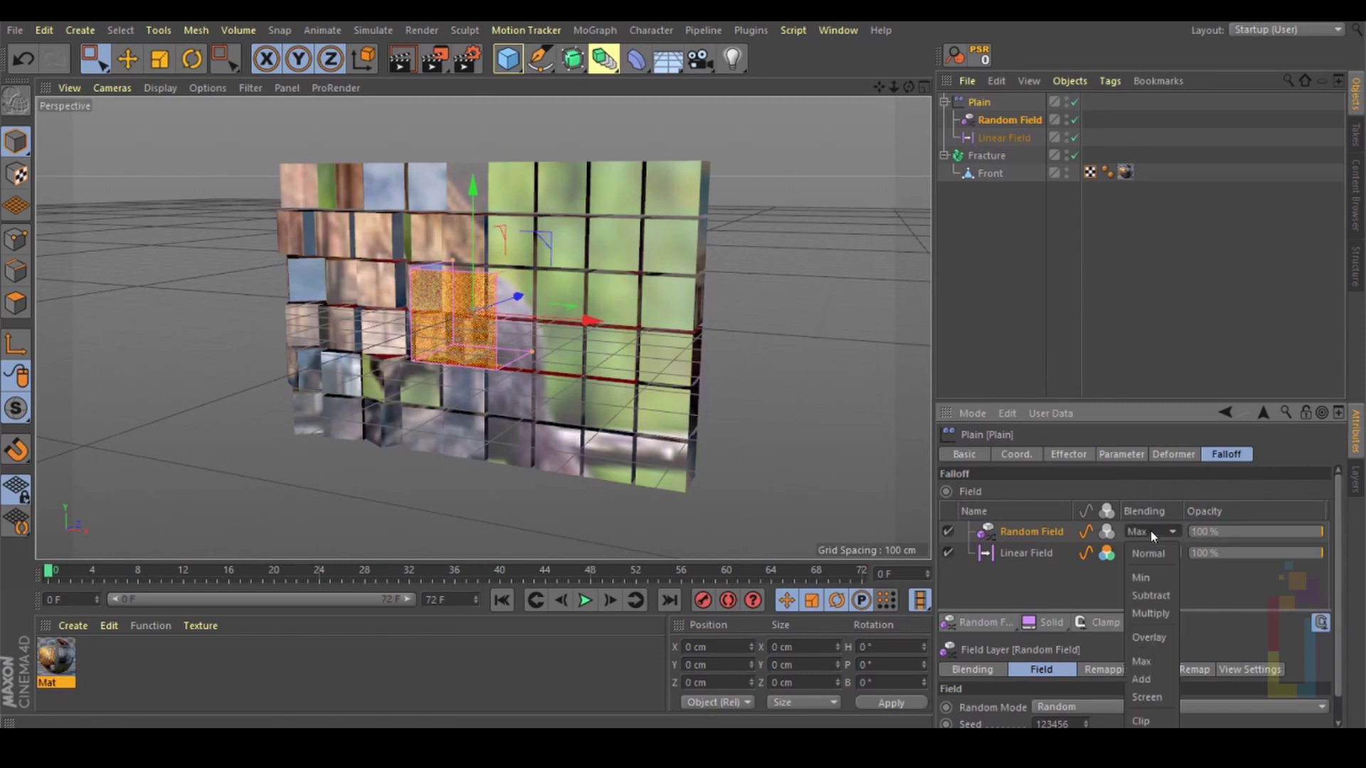
pyautogui.click(1163, 636)
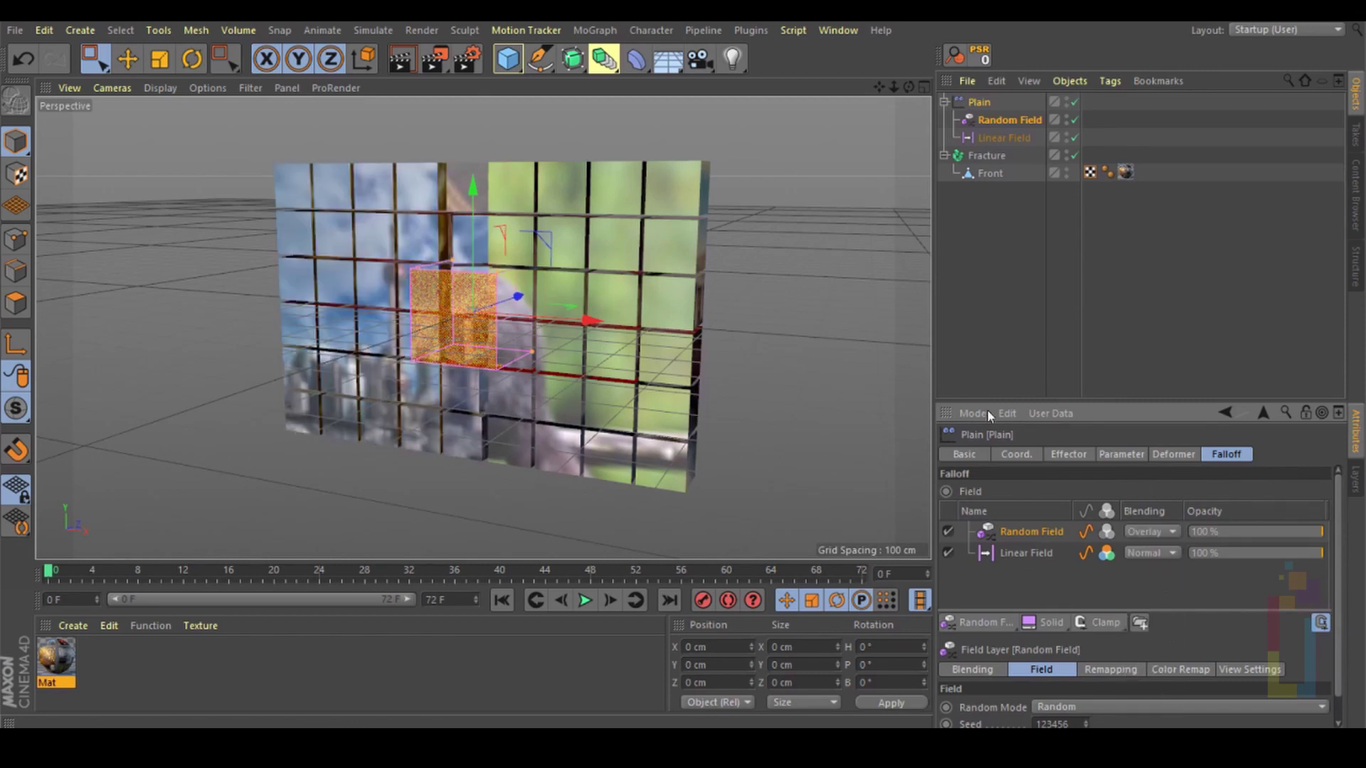
# Step: Try shifting the Linear Field along X to turn the cubes progressively, and delete the Plain effector with its fields
pyautogui.click(987, 141)
pyautogui.moveTo(588, 313); pyautogui.dragTo(562, 304)
pyautogui.scroll(2, 572, 287)
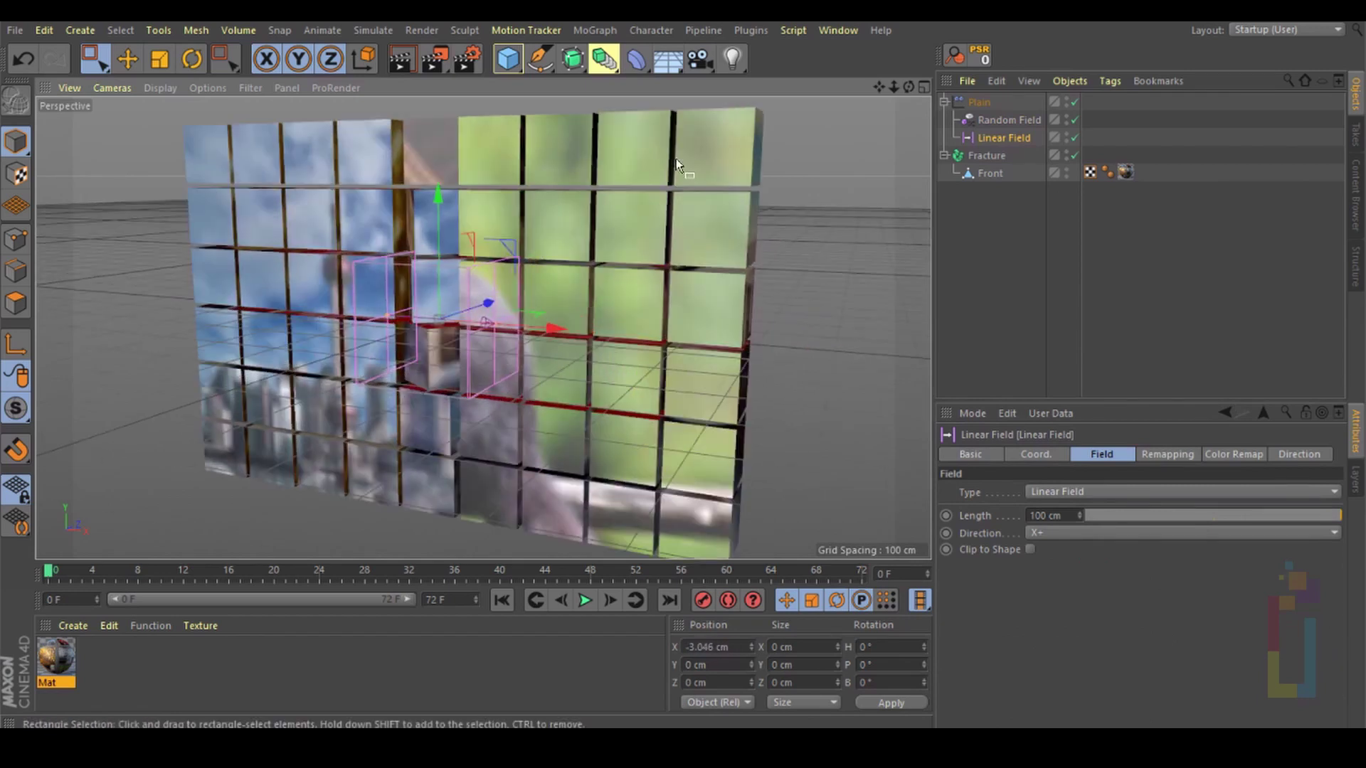
pyautogui.keyDown('alt'); pyautogui.moveTo(685, 151); pyautogui.dragTo(740, 153); pyautogui.keyUp('alt')
pyautogui.keyDown('alt'); pyautogui.moveTo(740, 153); pyautogui.dragTo(750, 153, button='right'); pyautogui.keyUp('alt')
pyautogui.keyDown('alt'); pyautogui.moveTo(636, 151); pyautogui.dragTo(615, 152); pyautogui.keyUp('alt')
pyautogui.click(979, 102)
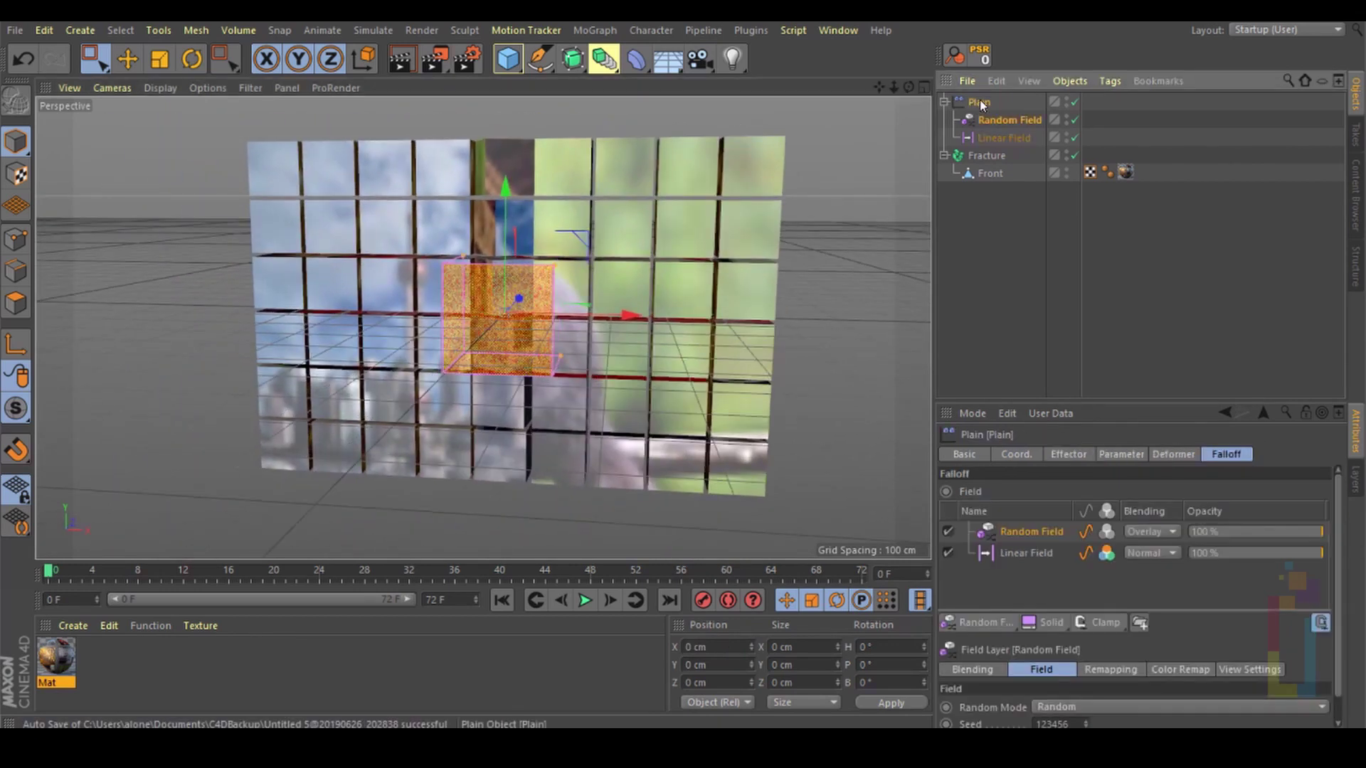
pyautogui.press('Delete')
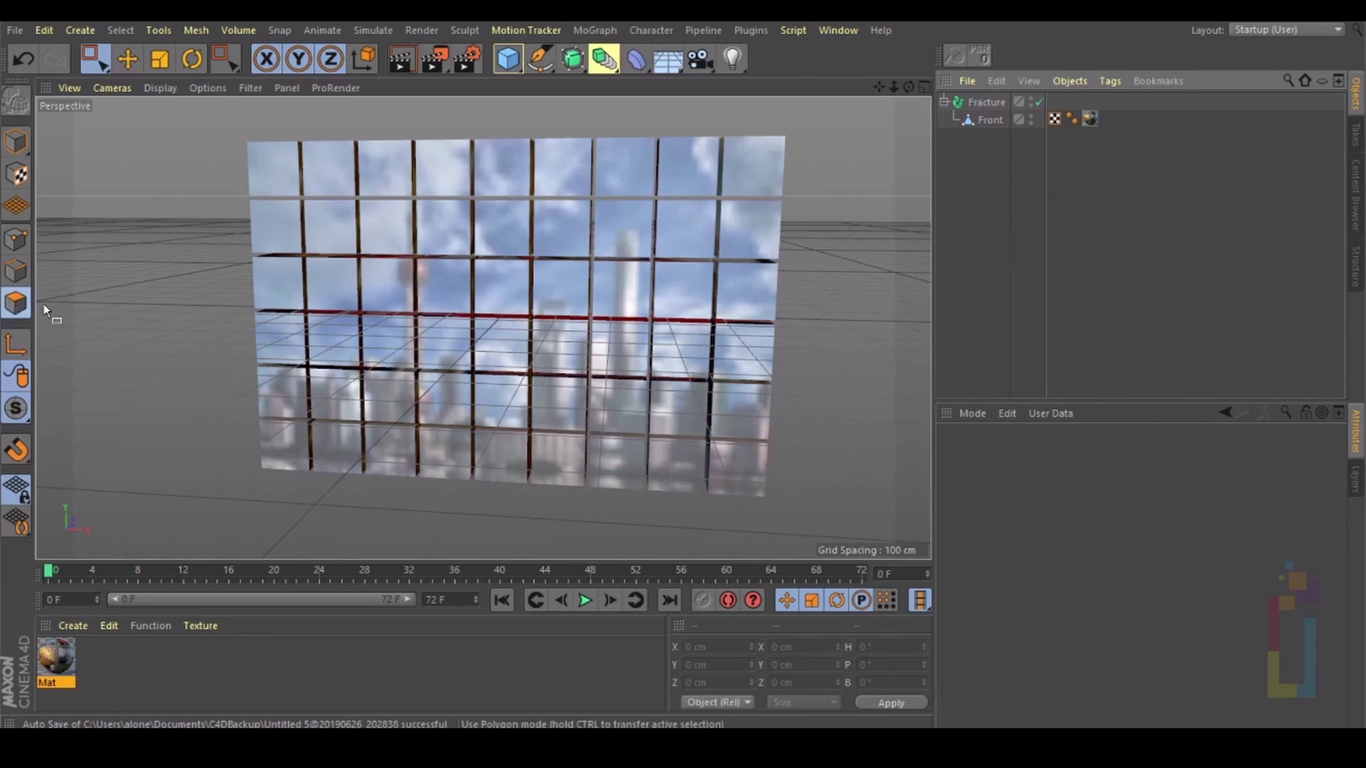
# Step: In the front view, move the upper rows of the Front object's cube polygons down row by row to close the horizontal gaps
pyautogui.press('F4')
pyautogui.click(990, 120)
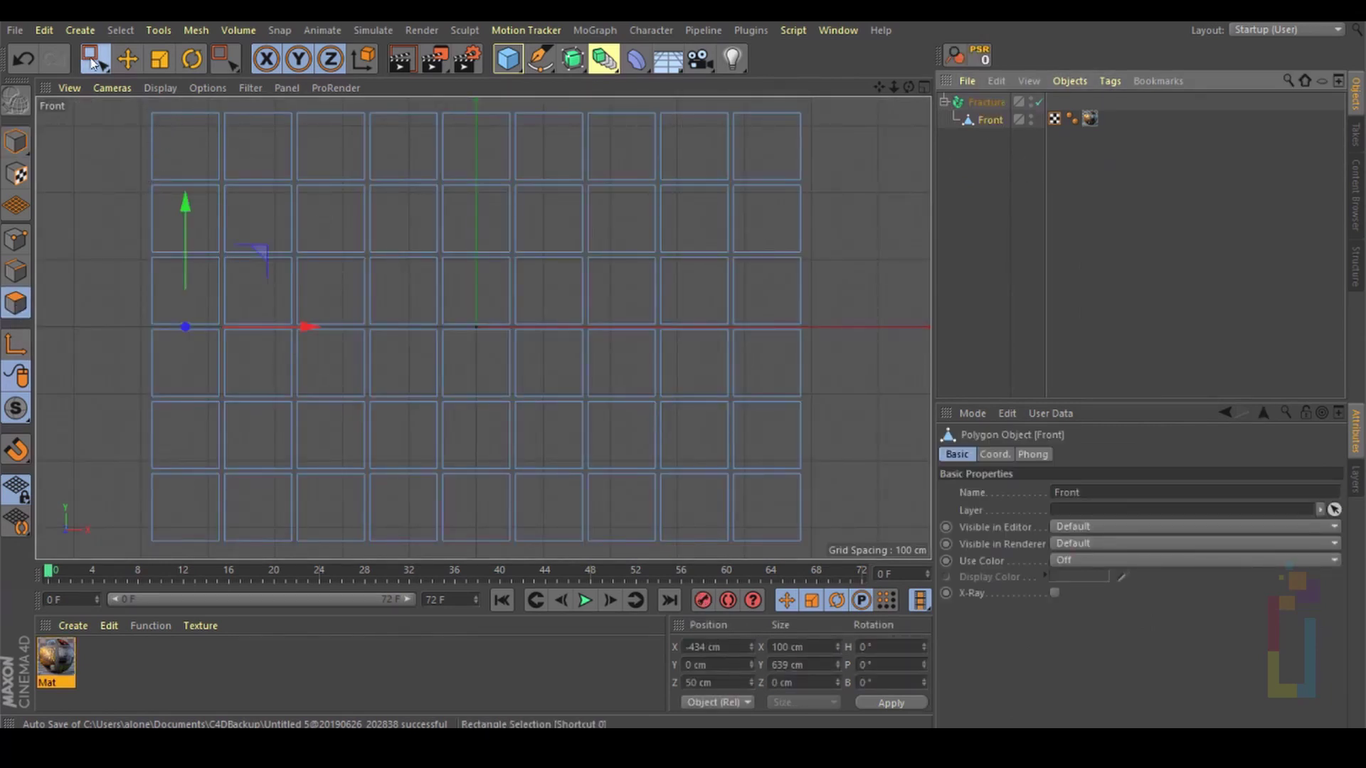
pyautogui.moveTo(93, 63); pyautogui.dragTo(170, 114)
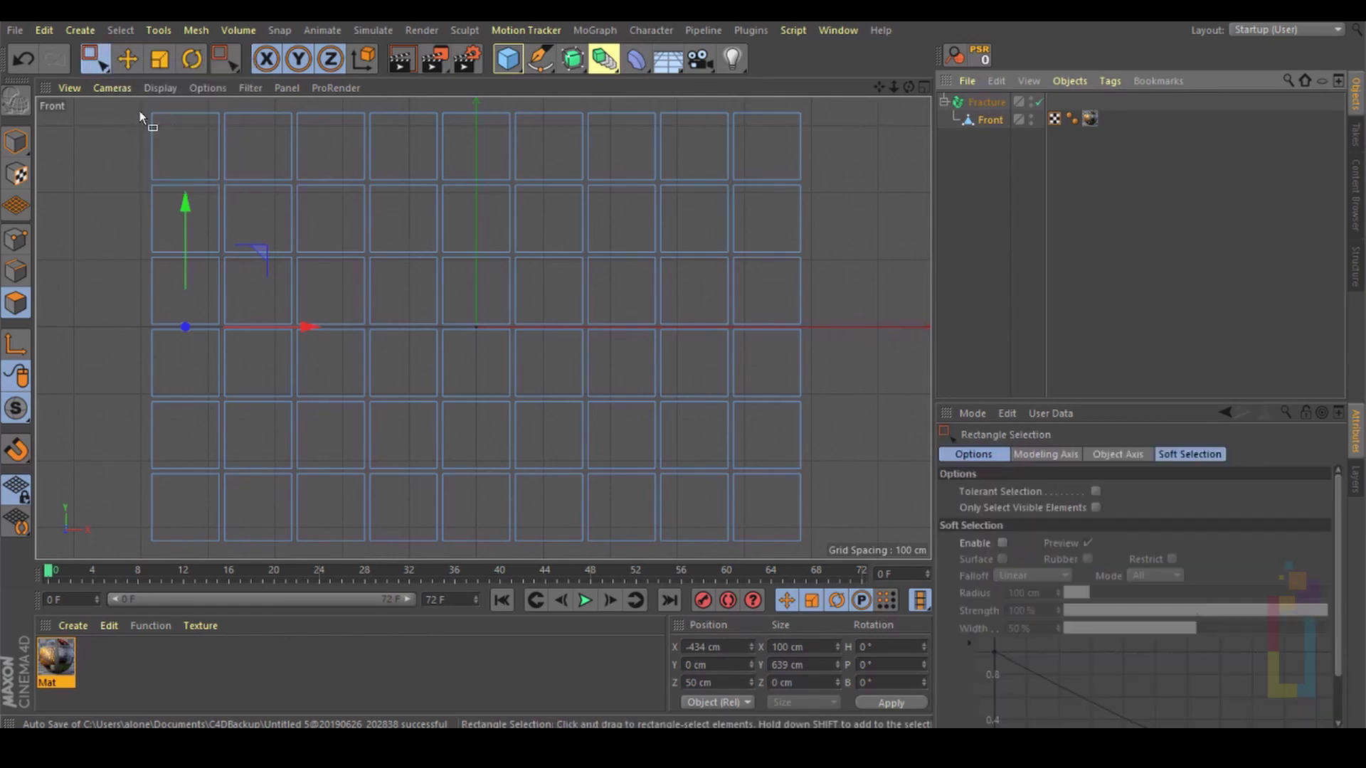
pyautogui.moveTo(294, 113); pyautogui.dragTo(845, 182)
pyautogui.moveTo(879, 87); pyautogui.dragTo(902, 122)
pyautogui.moveTo(502, 112); pyautogui.dragTo(502, 117)
pyautogui.moveTo(151, 135); pyautogui.dragTo(891, 297)
pyautogui.moveTo(499, 113); pyautogui.dragTo(502, 111)
pyautogui.moveTo(140, 121); pyautogui.dragTo(854, 456)
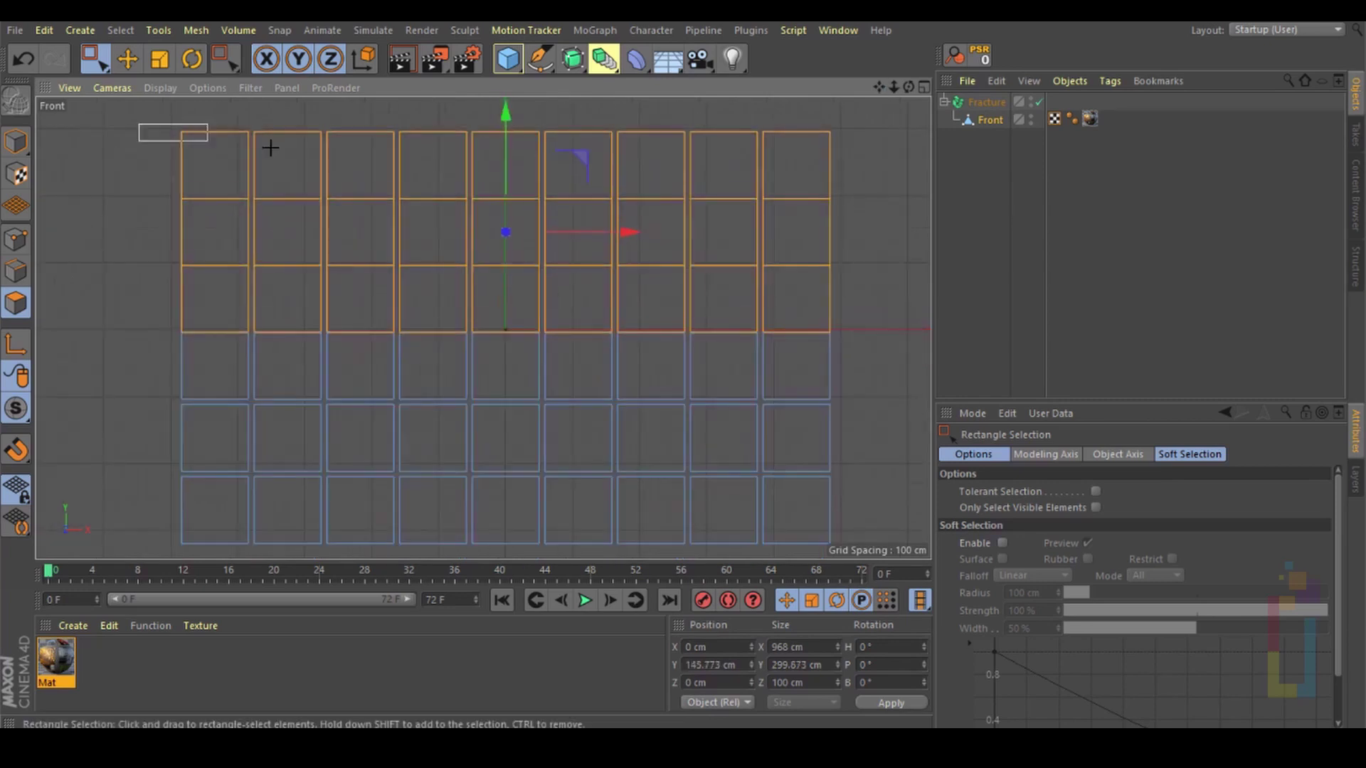
pyautogui.moveTo(505, 178); pyautogui.dragTo(505, 184)
# Step: Move the outer columns of cube polygons inward from both sides to close the vertical gaps between the cubes
pyautogui.moveTo(143, 122); pyautogui.dragTo(252, 558)
pyautogui.moveTo(338, 344); pyautogui.dragTo(344, 345)
pyautogui.moveTo(159, 126); pyautogui.dragTo(465, 559)
pyautogui.moveTo(456, 344); pyautogui.dragTo(462, 344)
pyautogui.moveTo(681, 127); pyautogui.dragTo(848, 569)
pyautogui.moveTo(882, 343); pyautogui.dragTo(876, 343)
pyautogui.moveTo(613, 127); pyautogui.dragTo(848, 558)
pyautogui.moveTo(843, 343); pyautogui.dragTo(837, 342)
pyautogui.moveTo(541, 127); pyautogui.dragTo(842, 558)
pyautogui.moveTo(802, 344); pyautogui.dragTo(796, 344)
# Step: Return to the perspective view in Model mode and switch to the BP - UV Edit layout
pyautogui.middleClick(796, 345)
pyautogui.middleClick(295, 215)
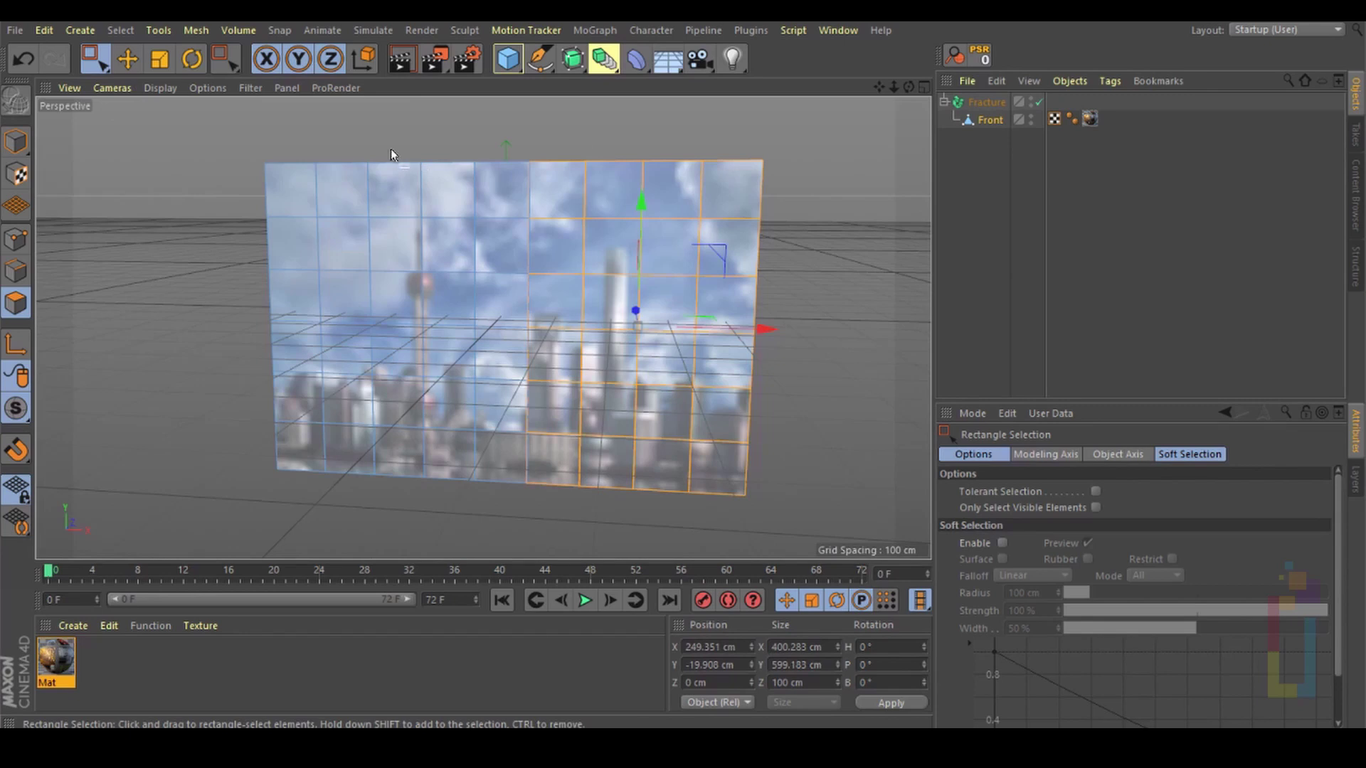
pyautogui.click(15, 141)
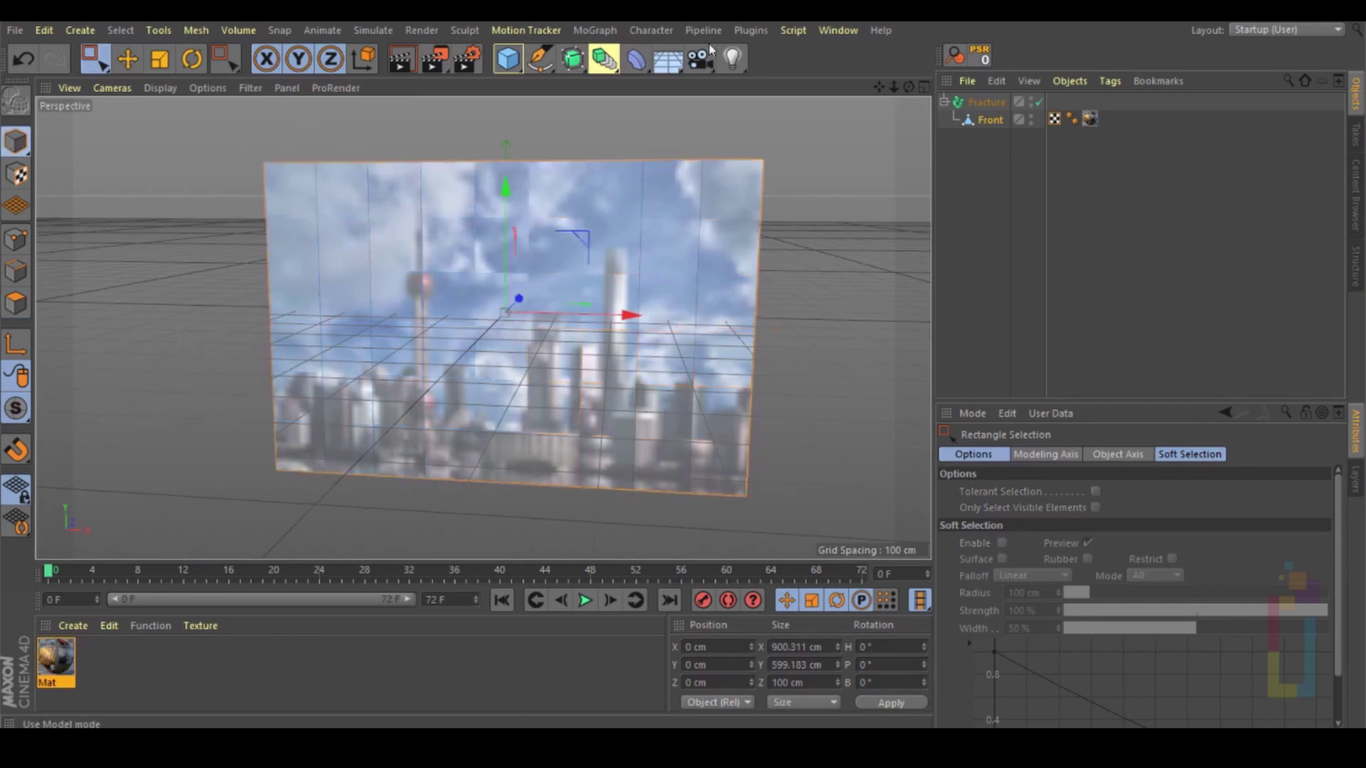
pyautogui.click(1267, 29)
pyautogui.click(1287, 104)
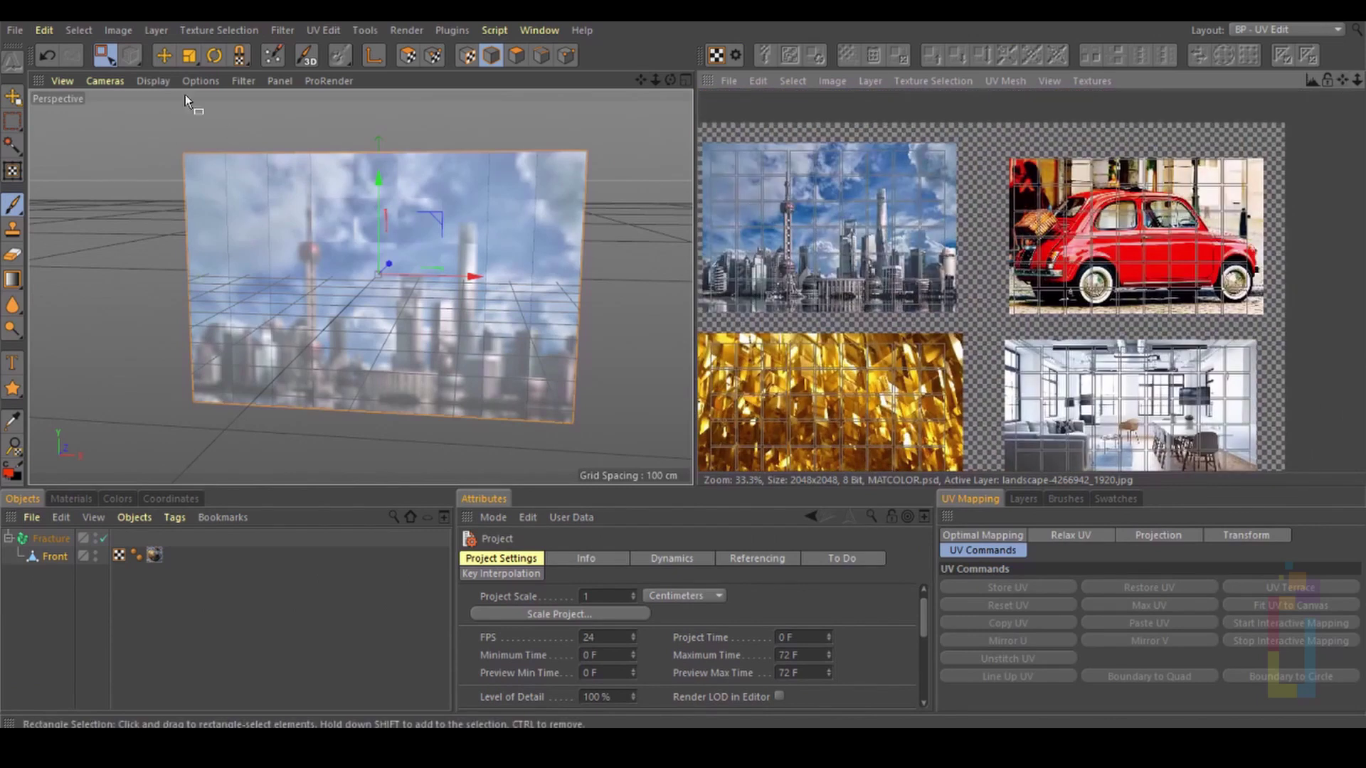
# Step: Select the top row of UV polygons over the city skyline image with Rectangle Selection and activate the Move tool
pyautogui.moveTo(100, 57); pyautogui.dragTo(142, 78)
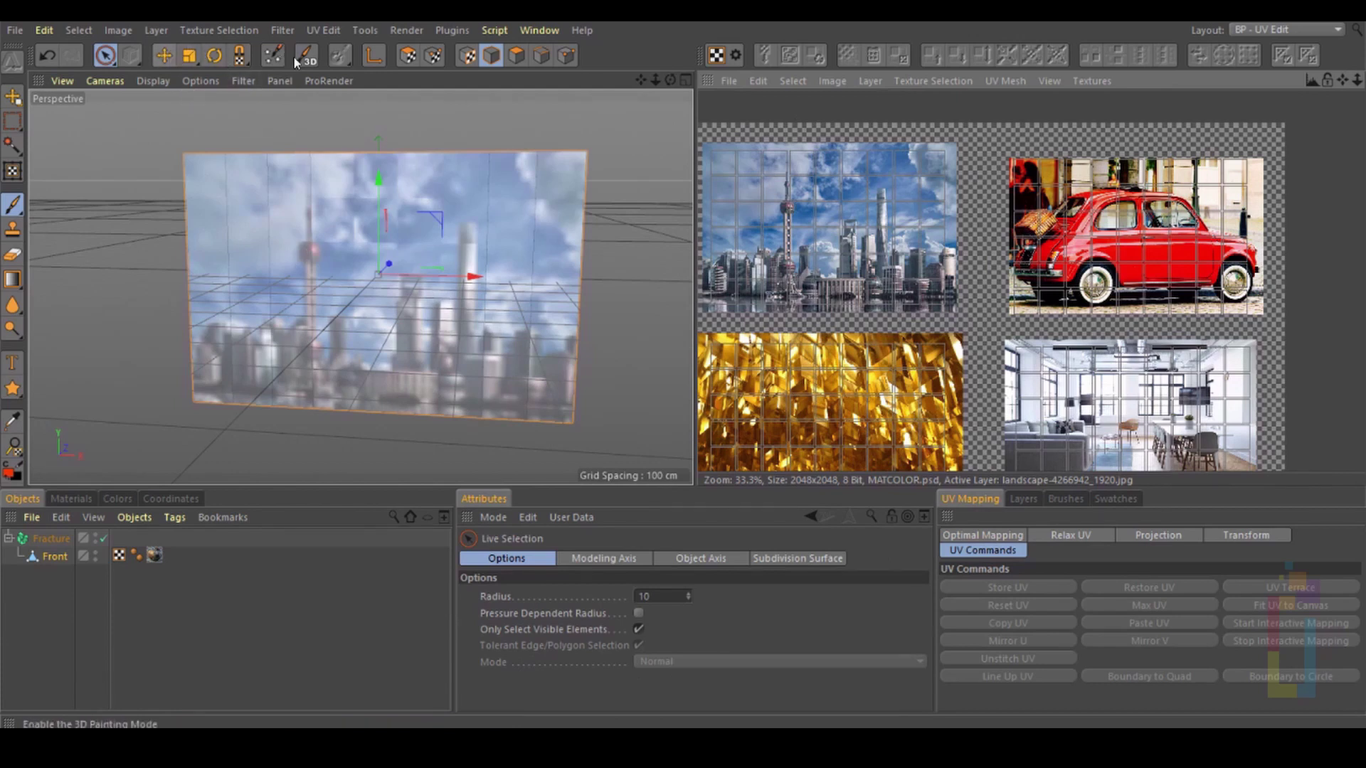
pyautogui.moveTo(105, 55); pyautogui.dragTo(165, 80)
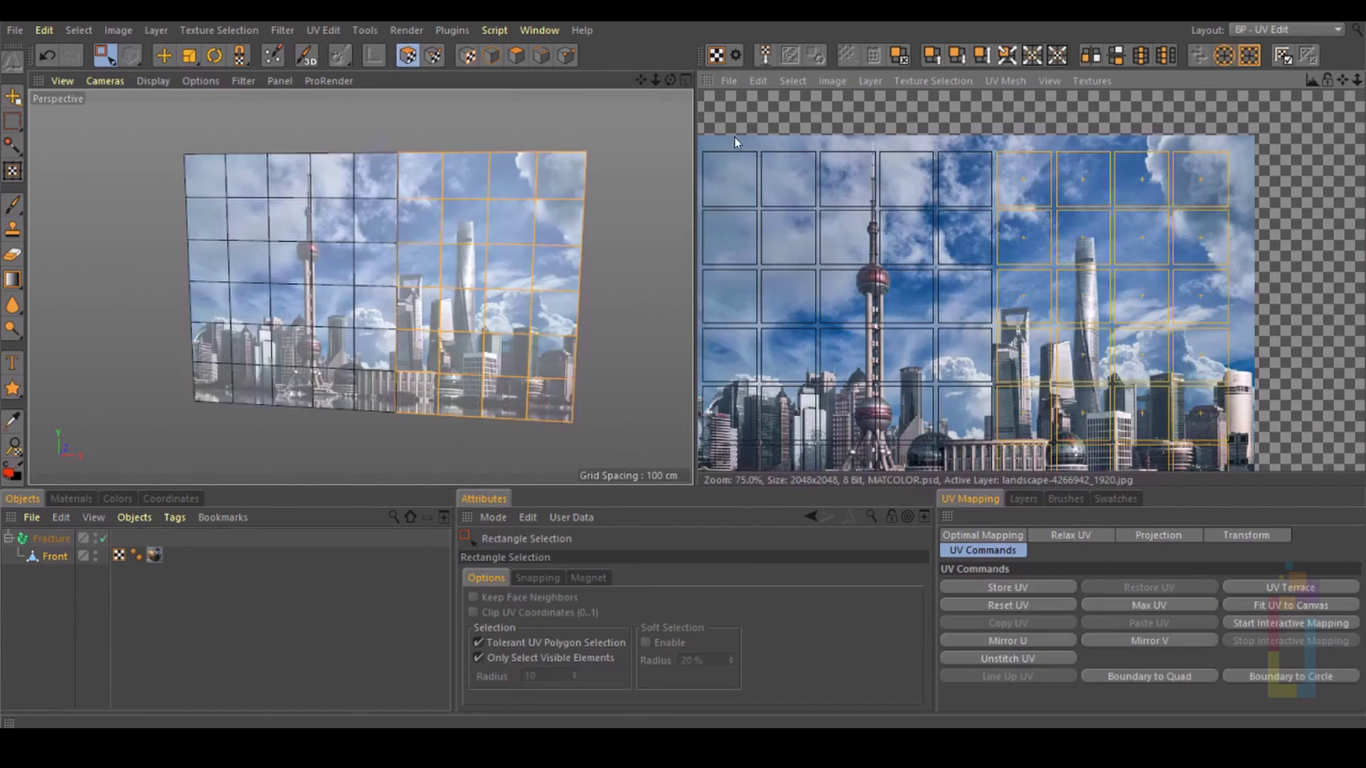
pyautogui.moveTo(734, 131); pyautogui.dragTo(1303, 217)
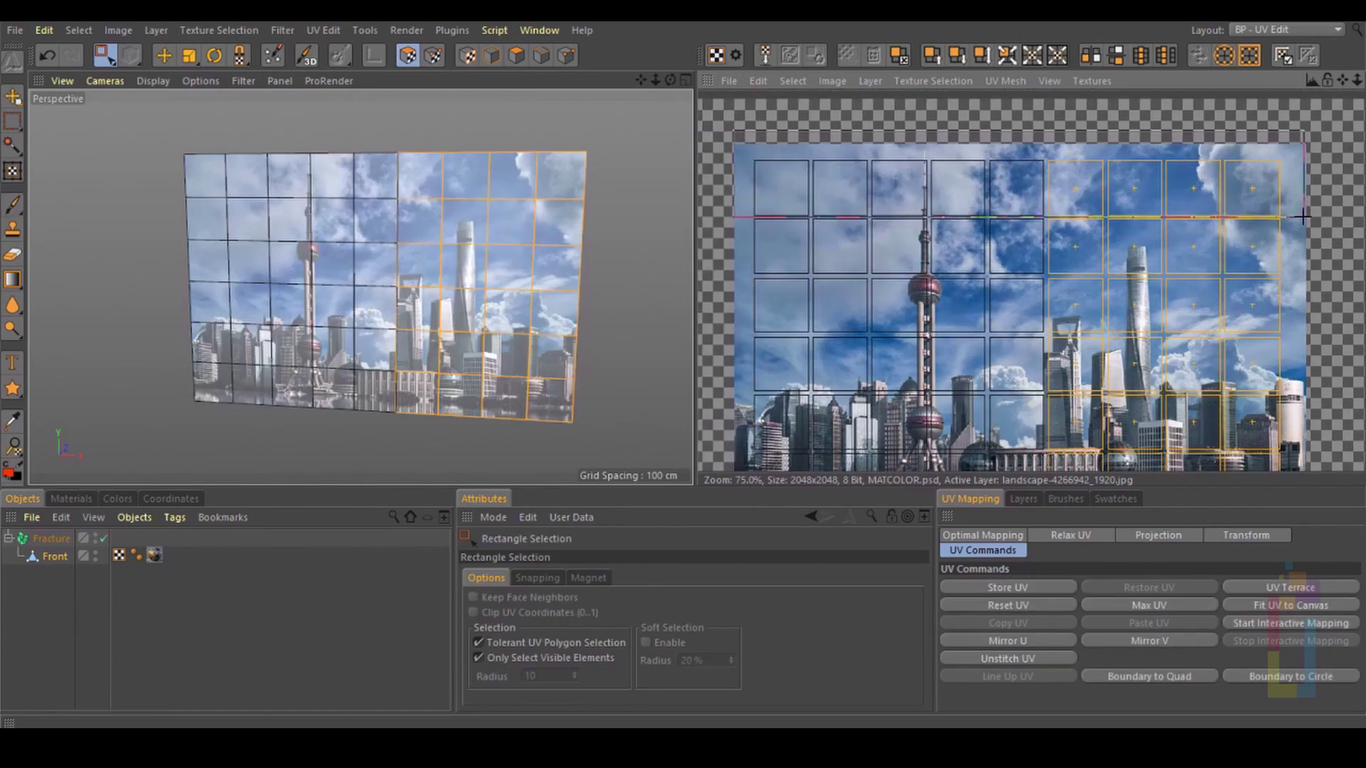
pyautogui.press('e')
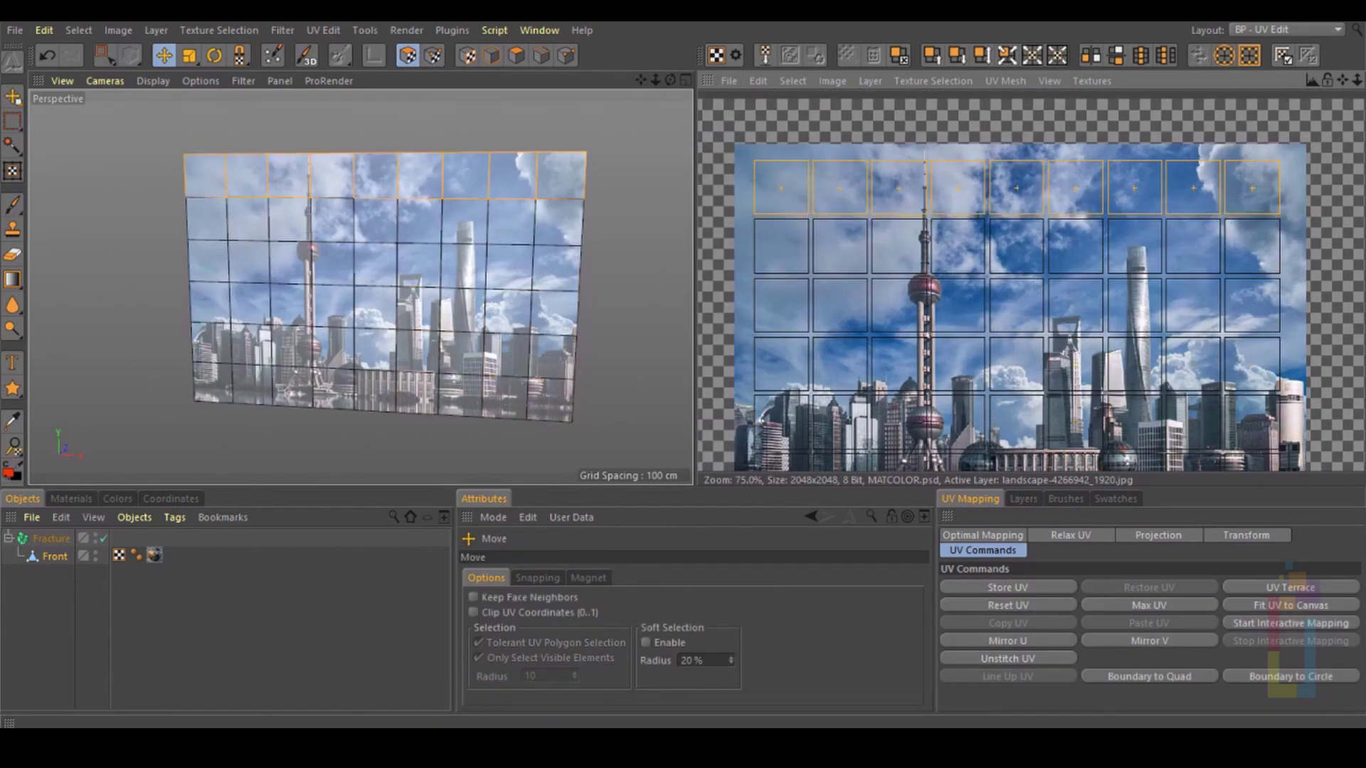